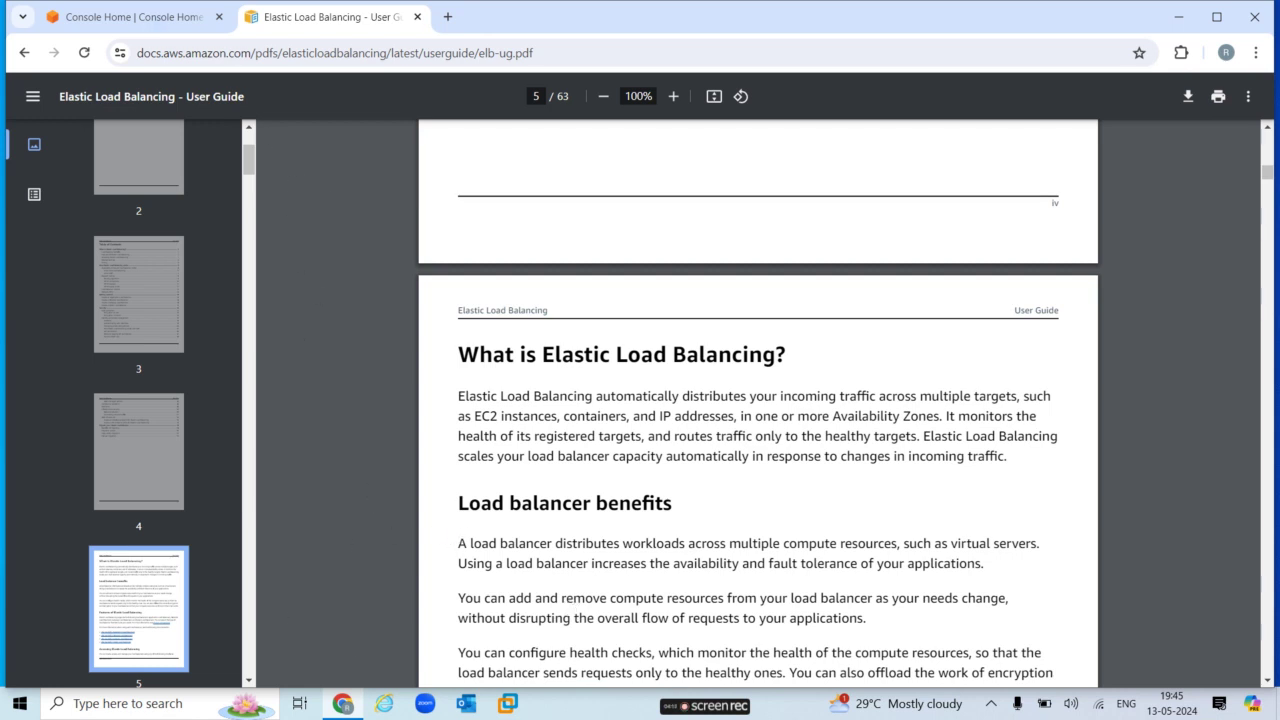
Search 'load' from Console Home and open the EC2 Load balancers page in ap-south-1.
click(148, 14)
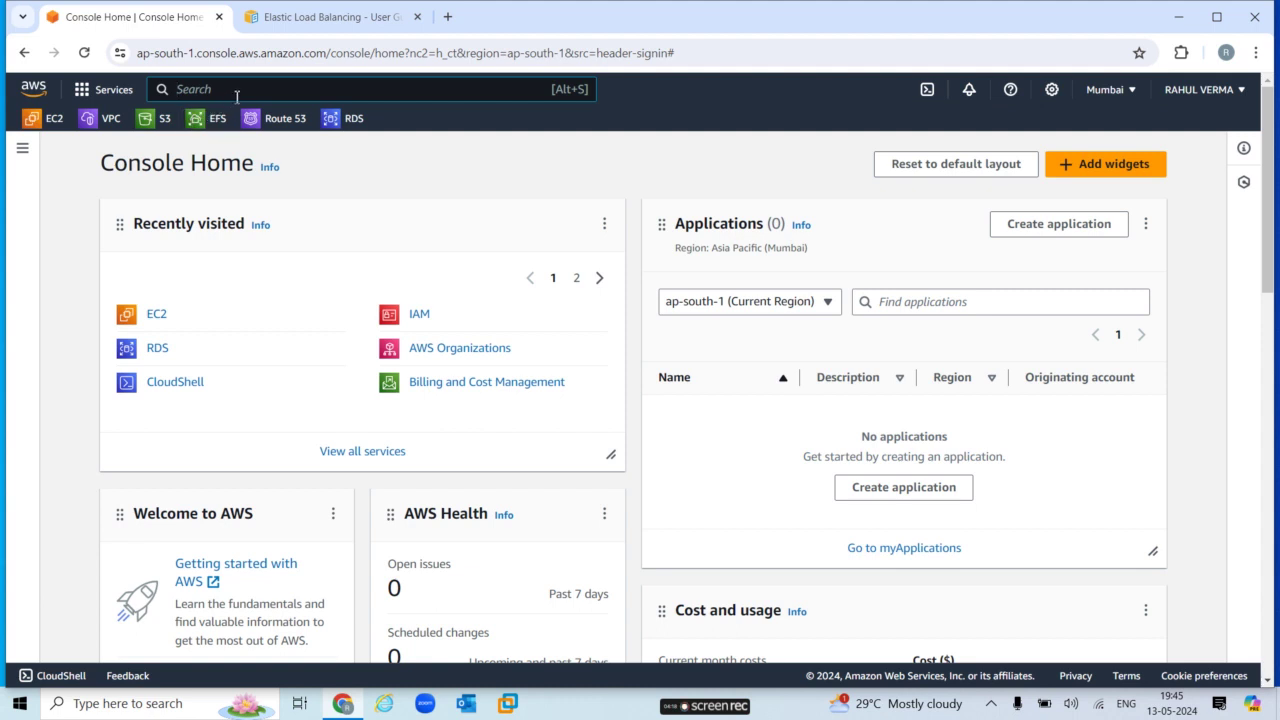
text(lo)
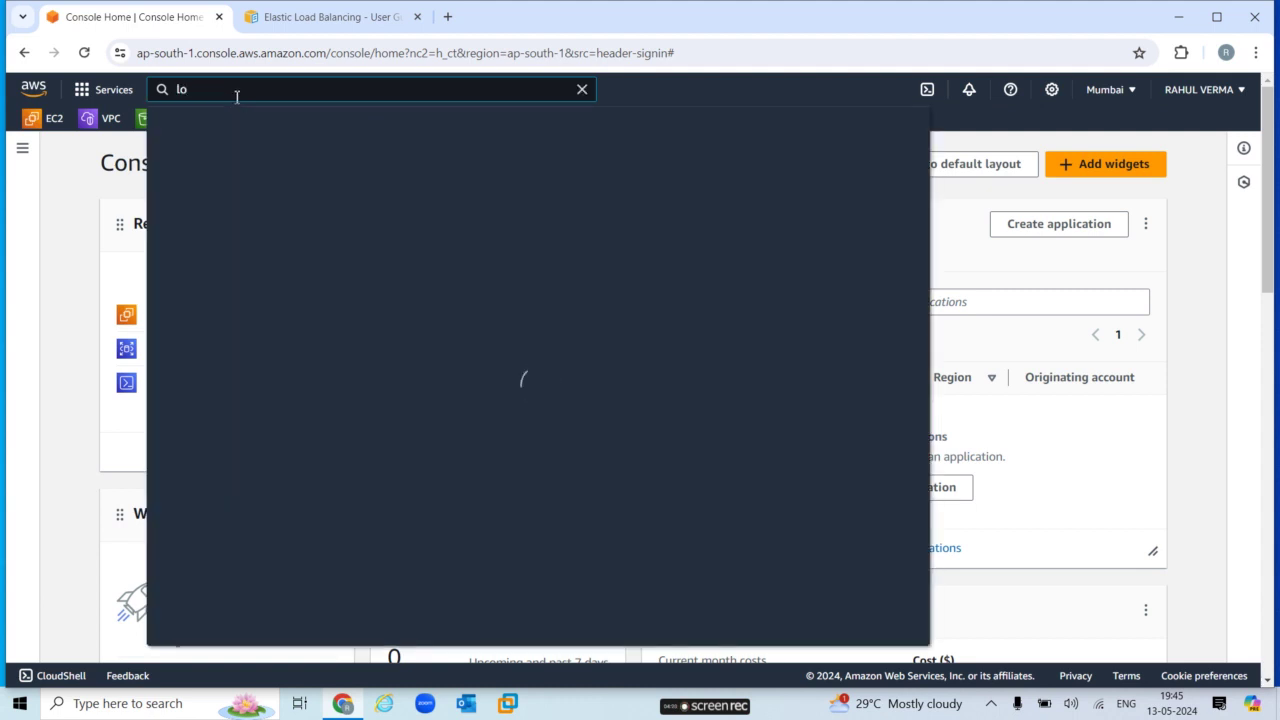
text(ad)
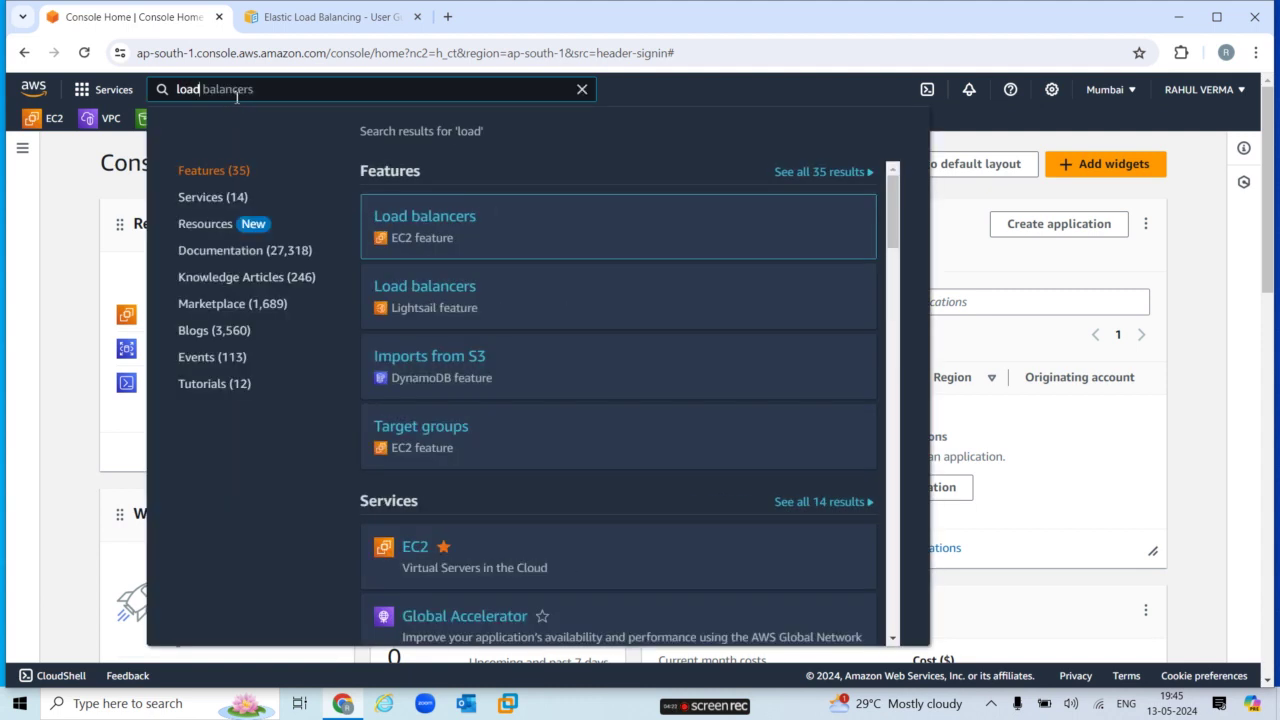
click(434, 241)
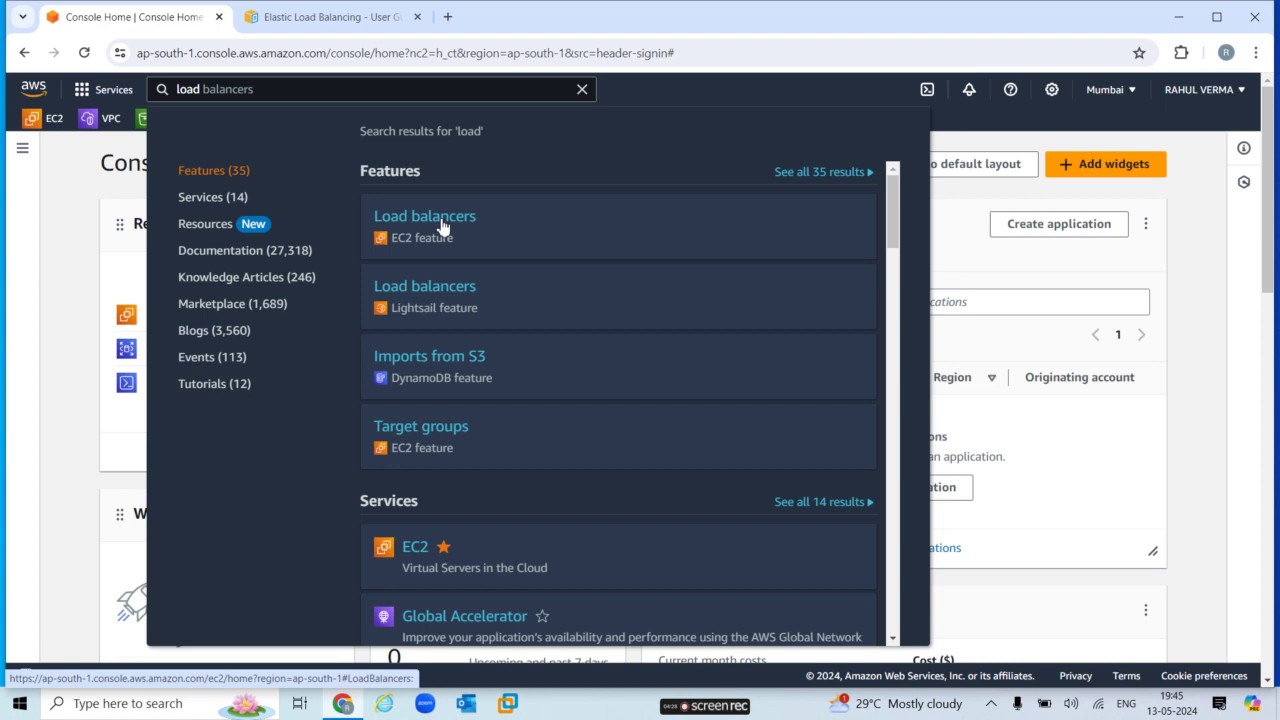
click(443, 226)
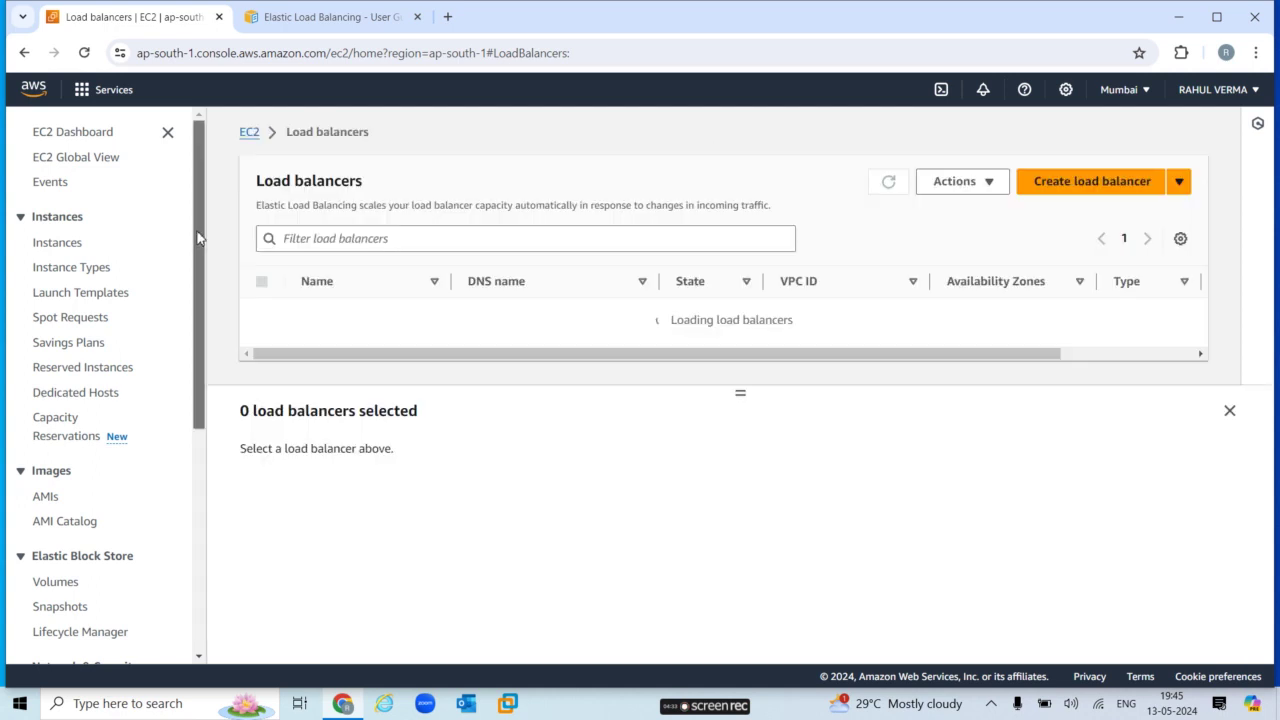
drag(196, 240, 211, 497)
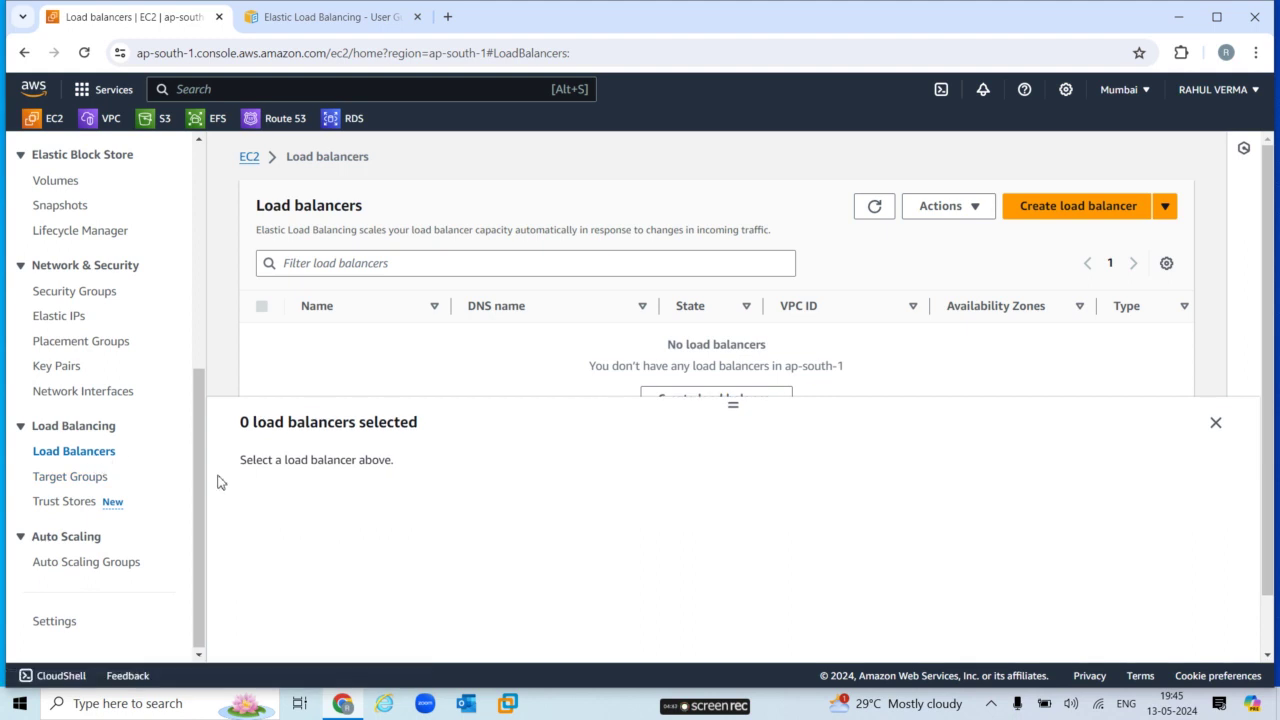
Start a new load balancer and review the Application, Network and Gateway type comparison.
click(1090, 212)
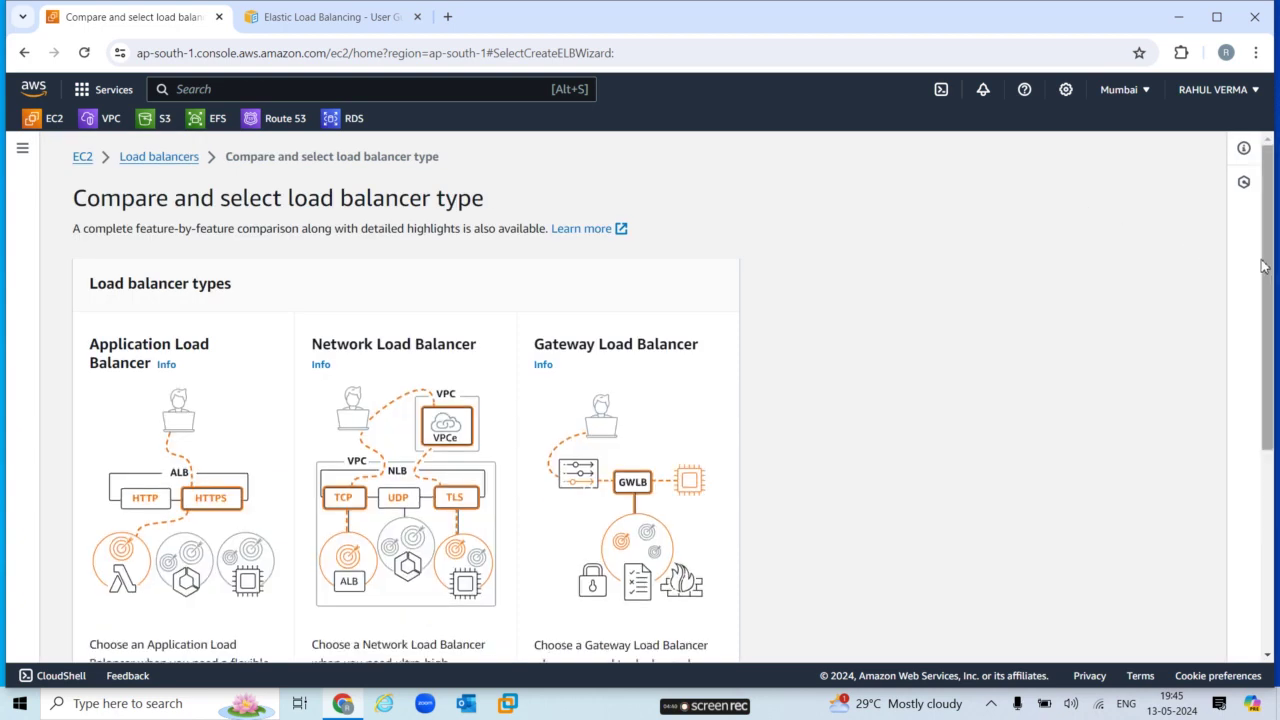
drag(1266, 273, 1271, 334)
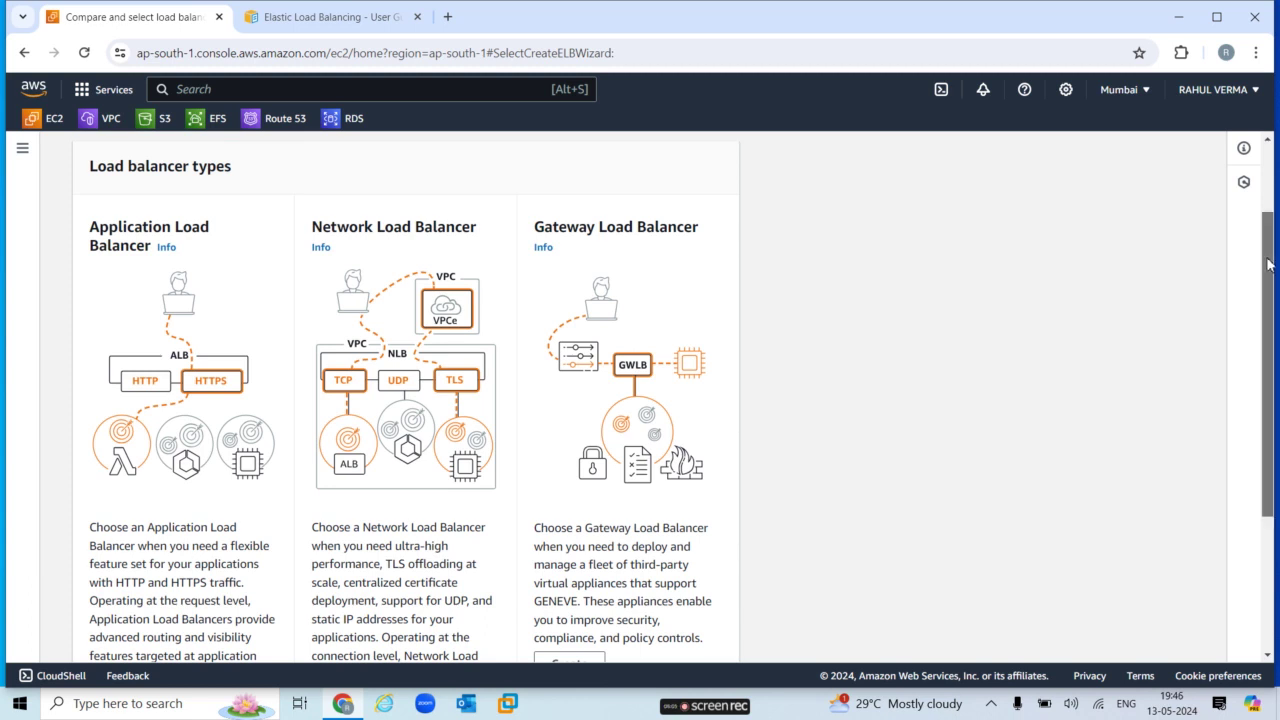
scroll(1271, 251, down, 2)
scroll(1240, 437, down, 2)
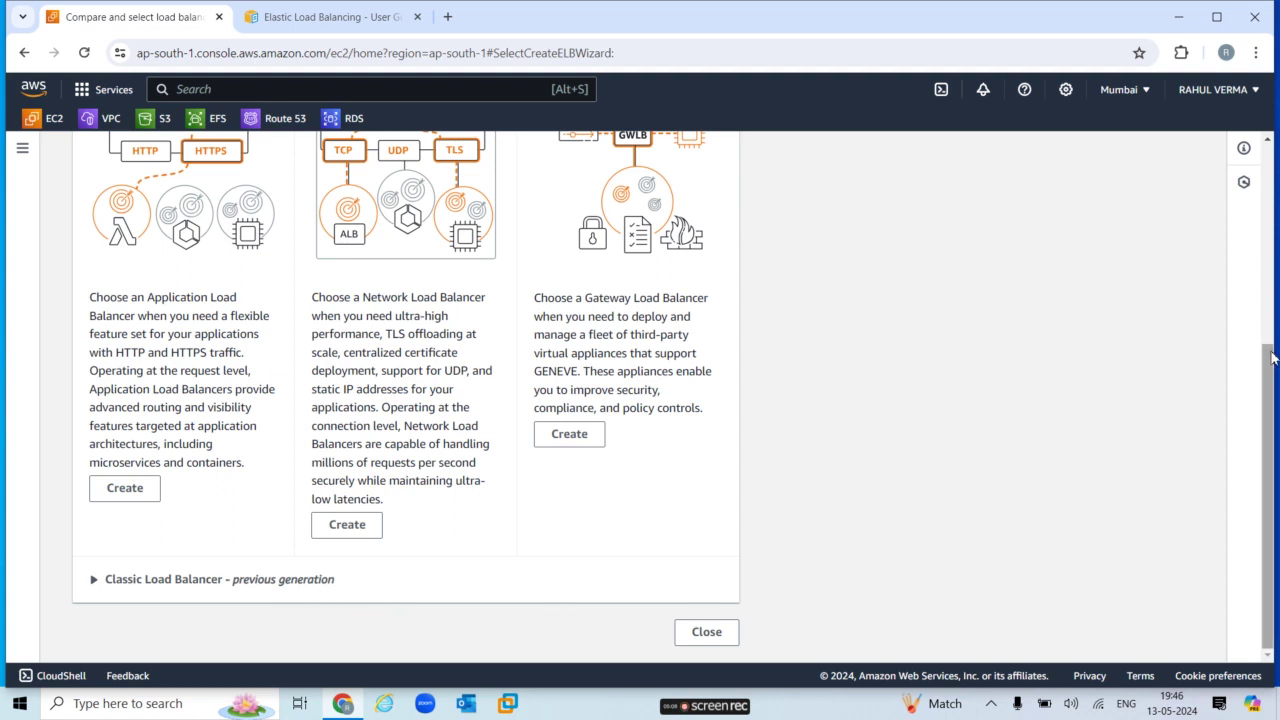
click(1217, 17)
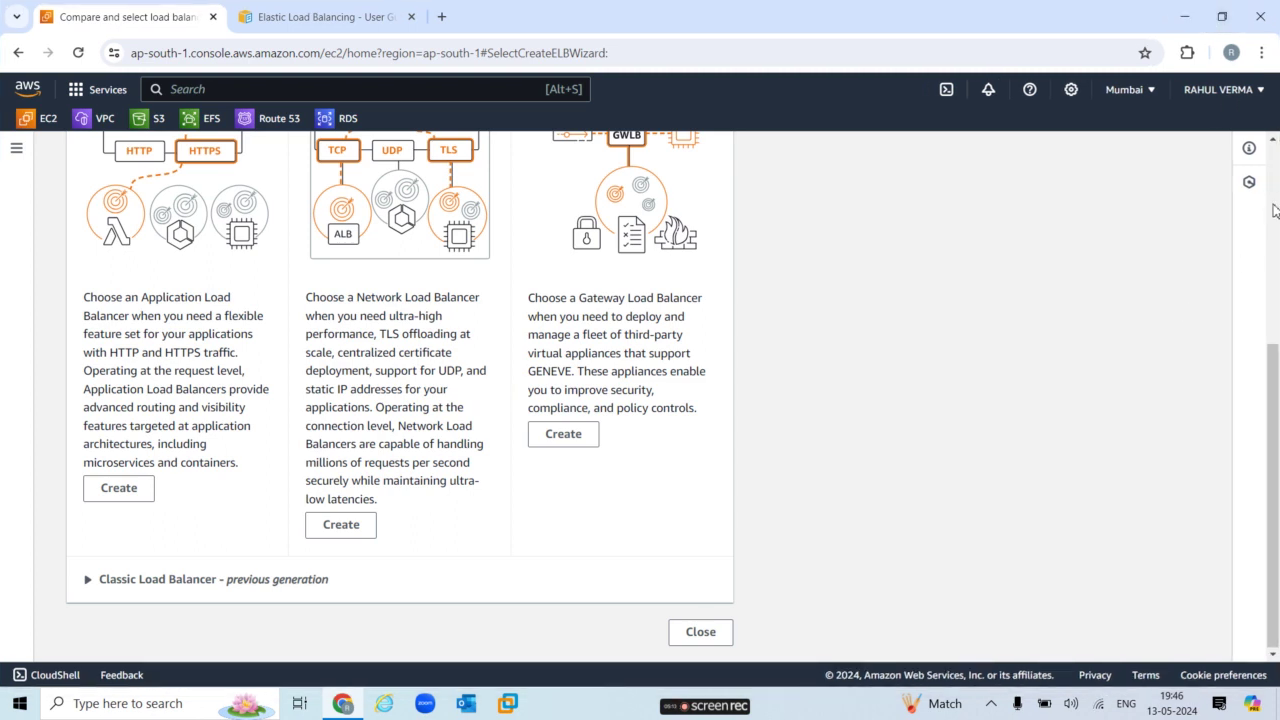
scroll(1274, 206, up, 4)
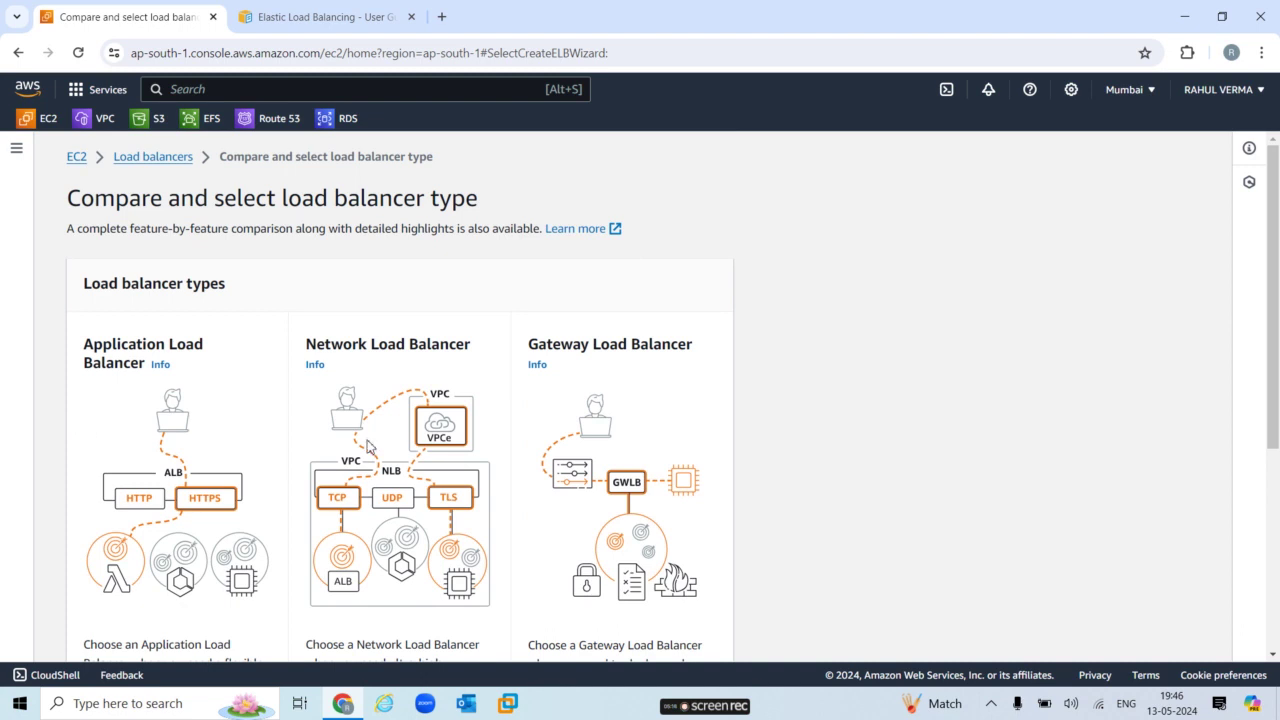
drag(1277, 323, 1275, 442)
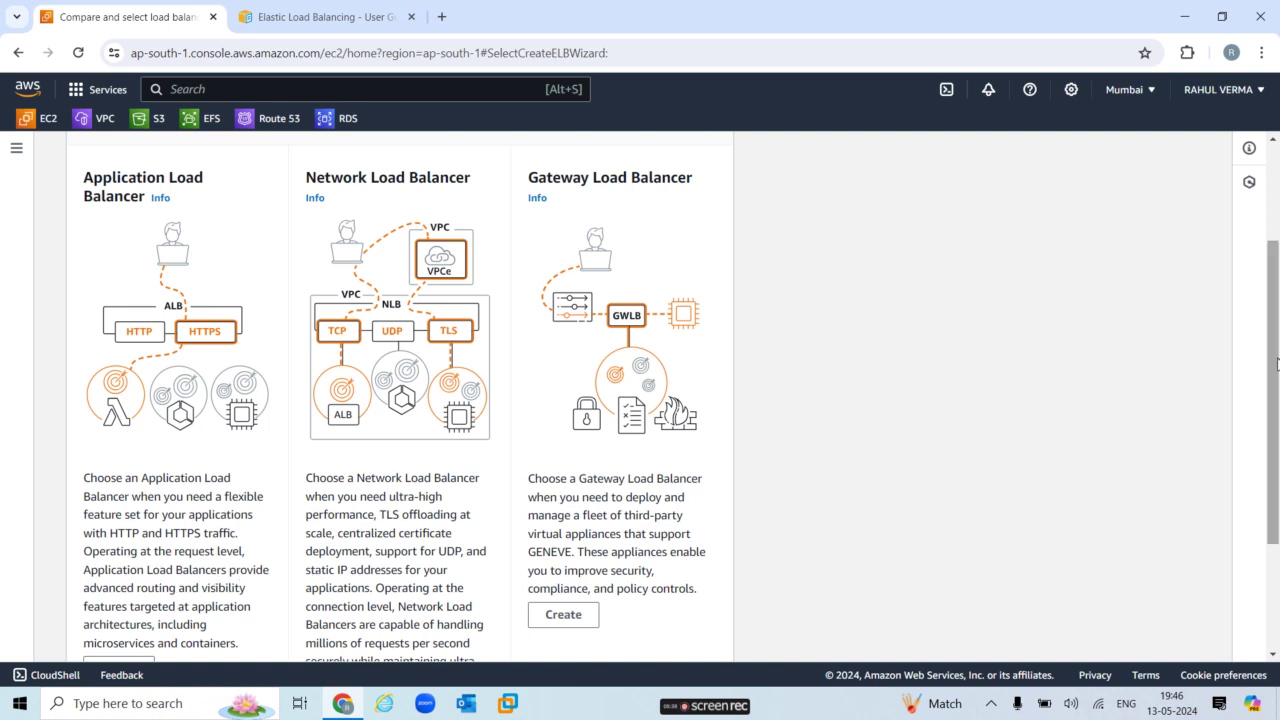
drag(1275, 366, 1275, 402)
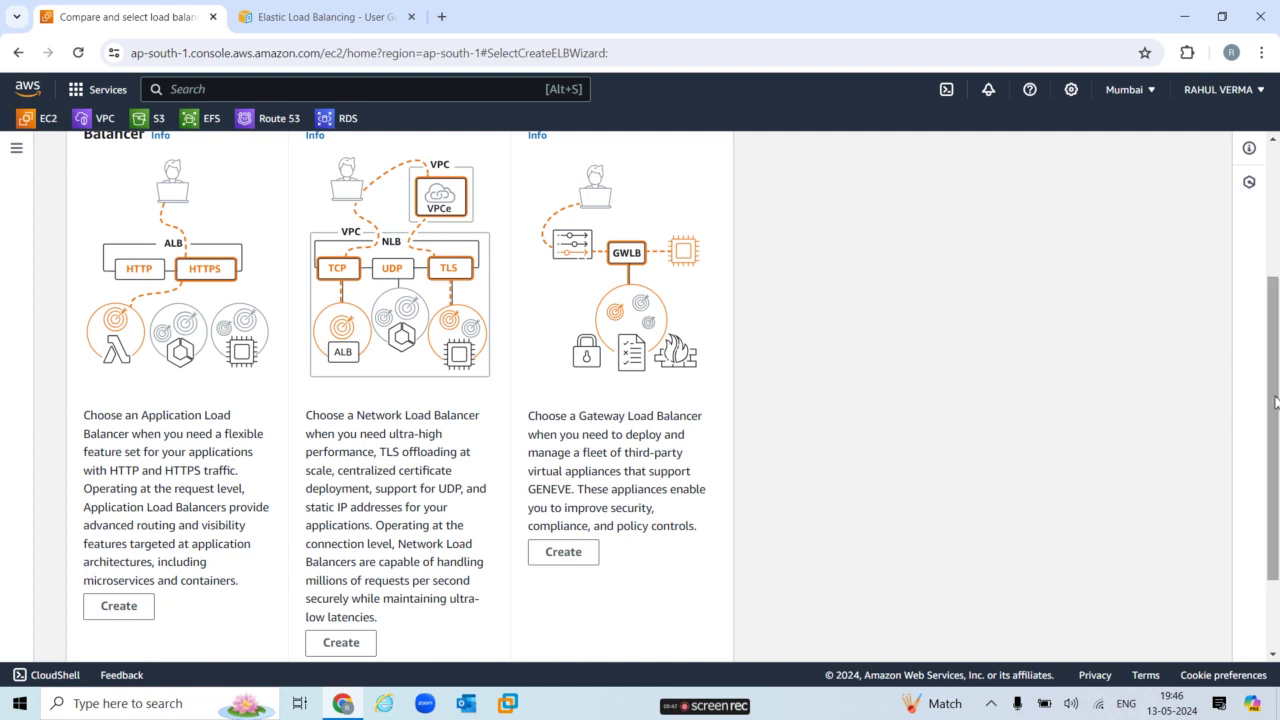
click(1275, 213)
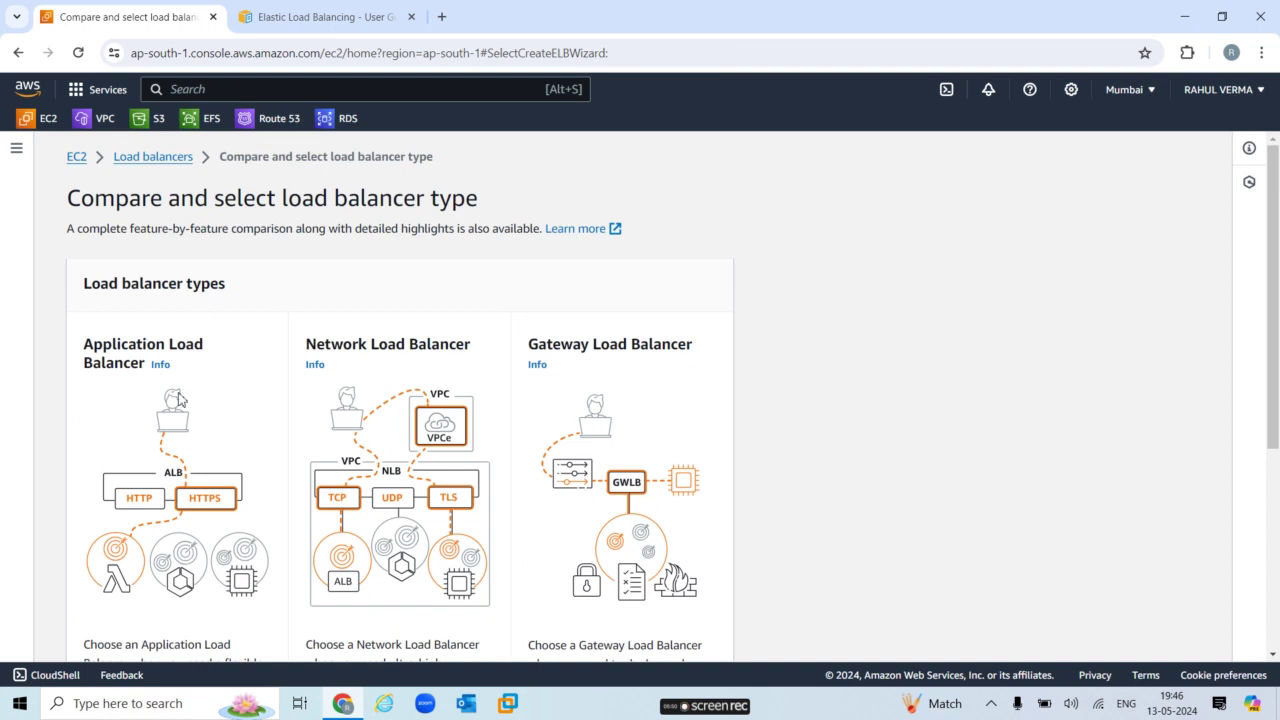
Read the Application Load Balancer info panel, close it, and choose to create an Application Load Balancer.
click(160, 365)
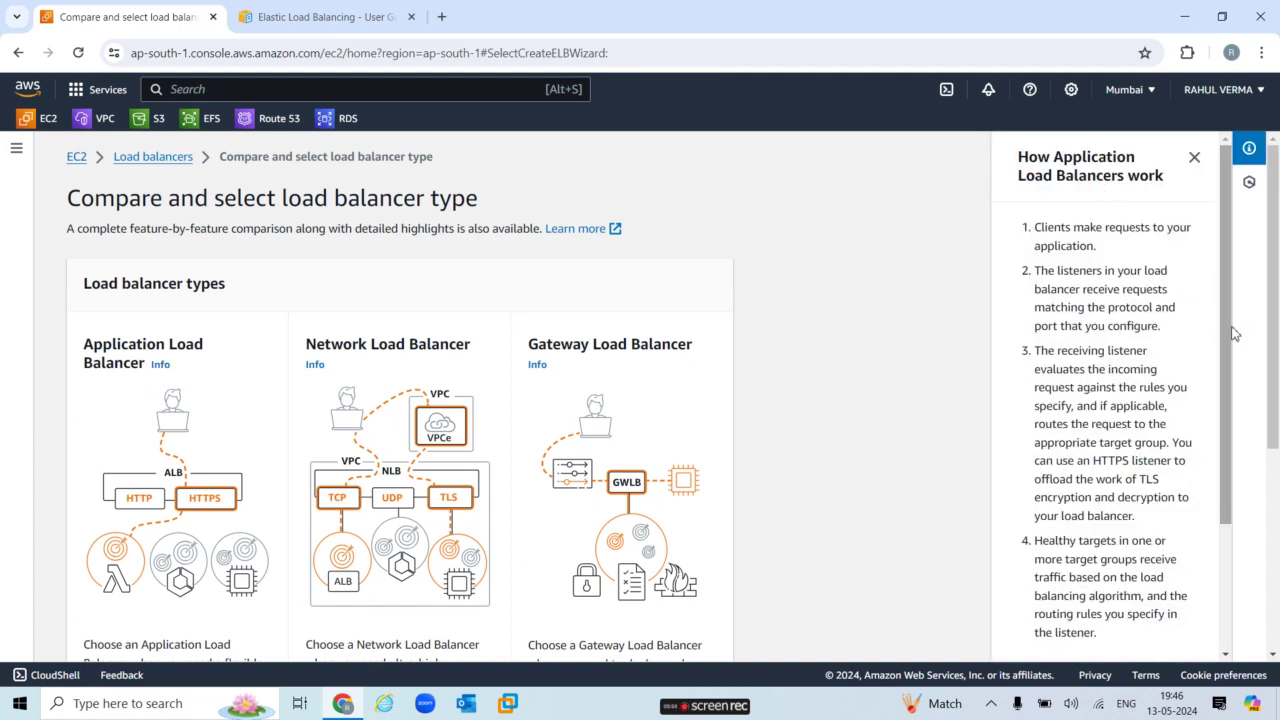
drag(1230, 364, 1197, 240)
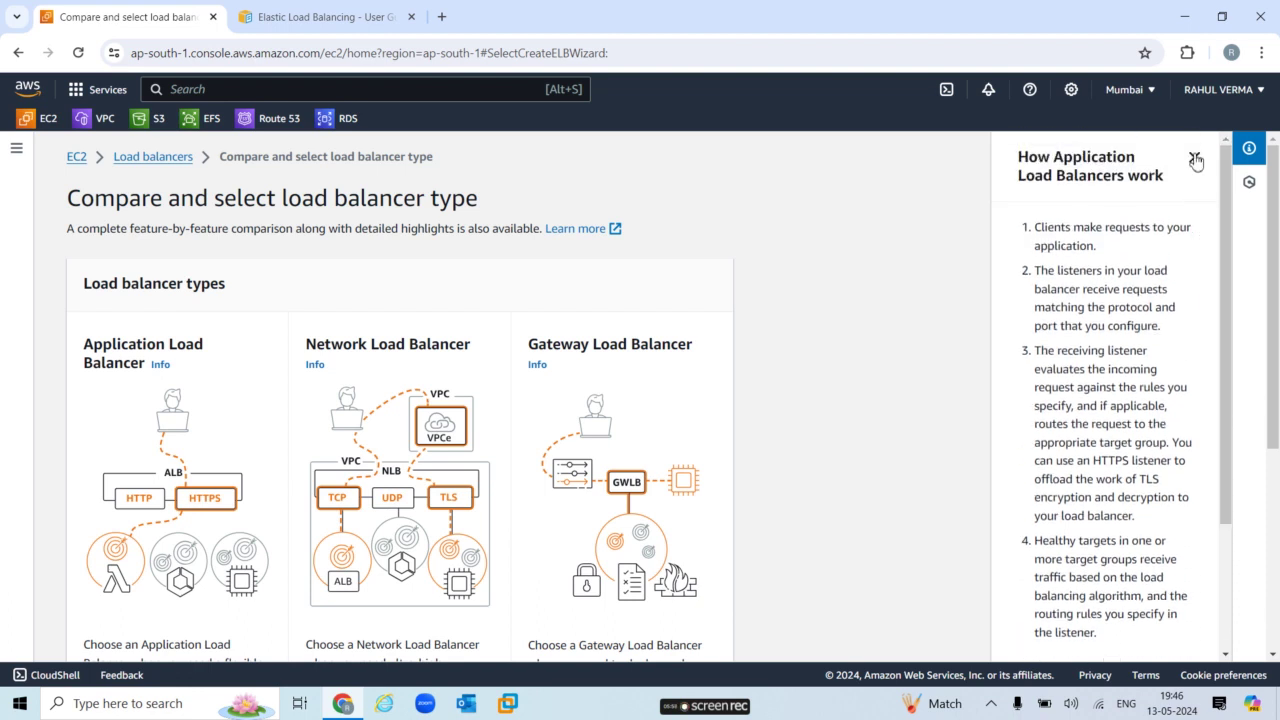
click(1196, 157)
drag(1275, 400, 1276, 560)
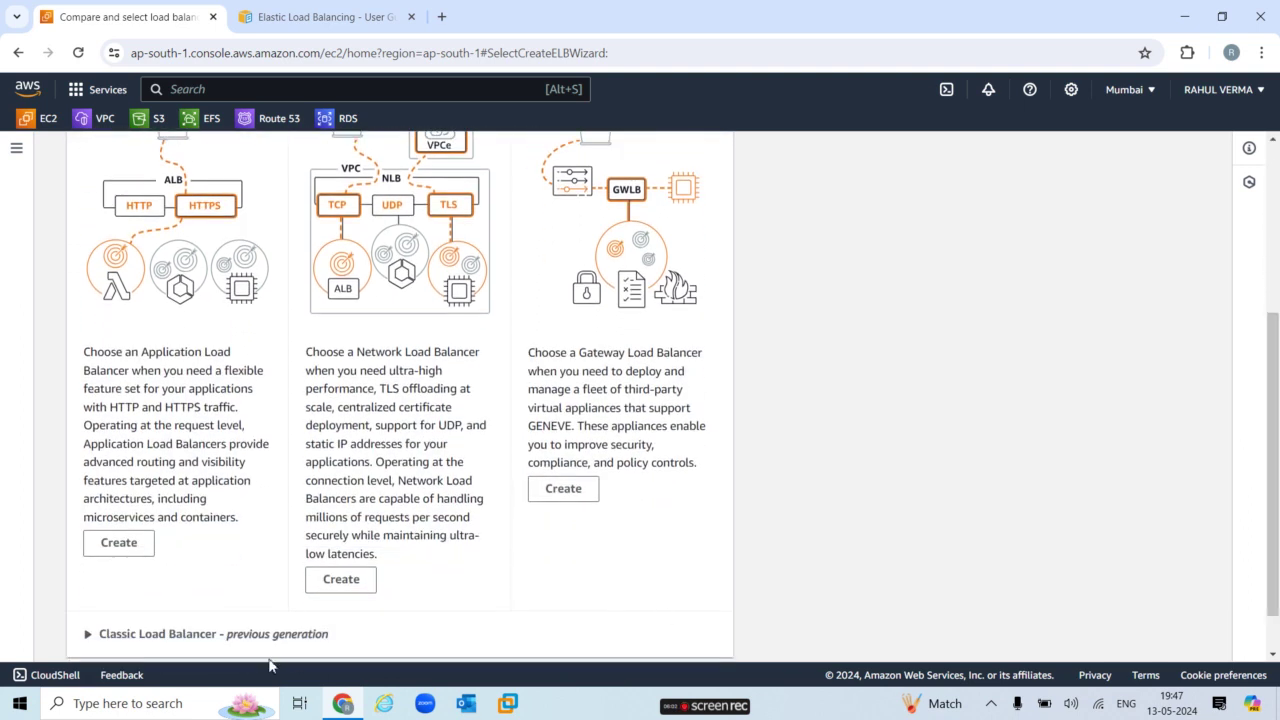
click(118, 542)
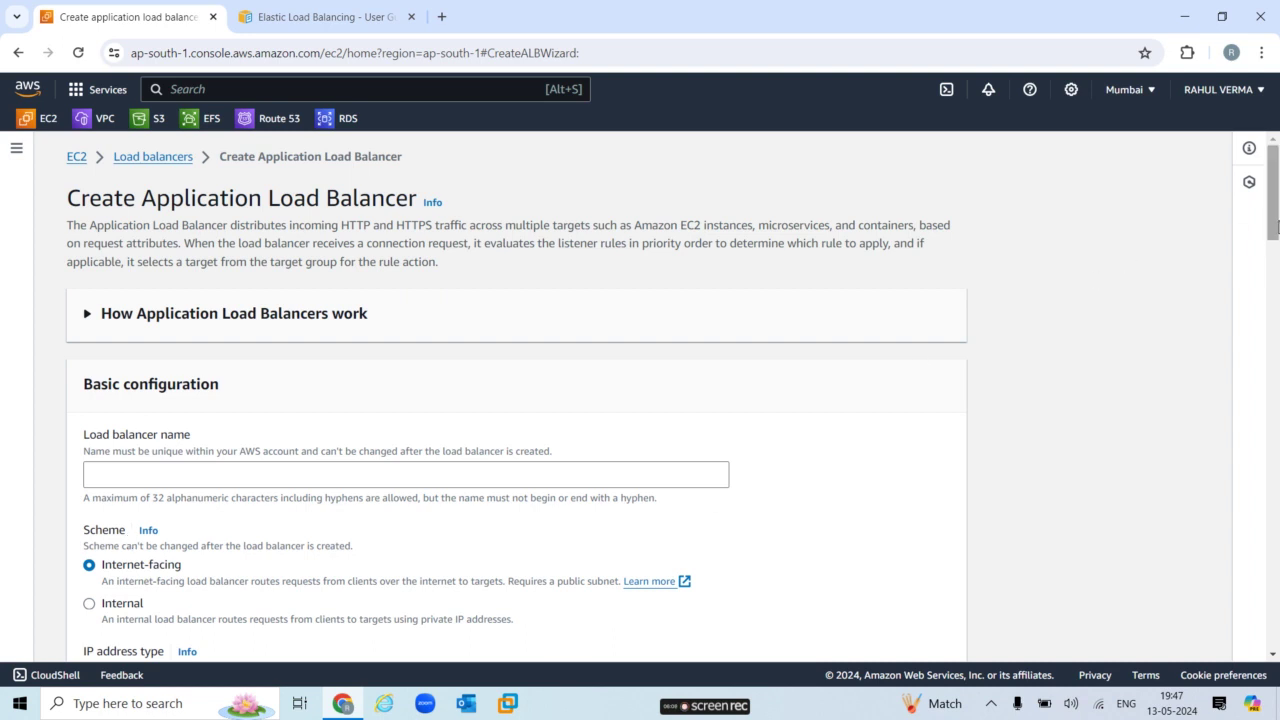
Open the EC2 dashboard in a new browser tab and switch to it.
drag(1275, 222, 1276, 305)
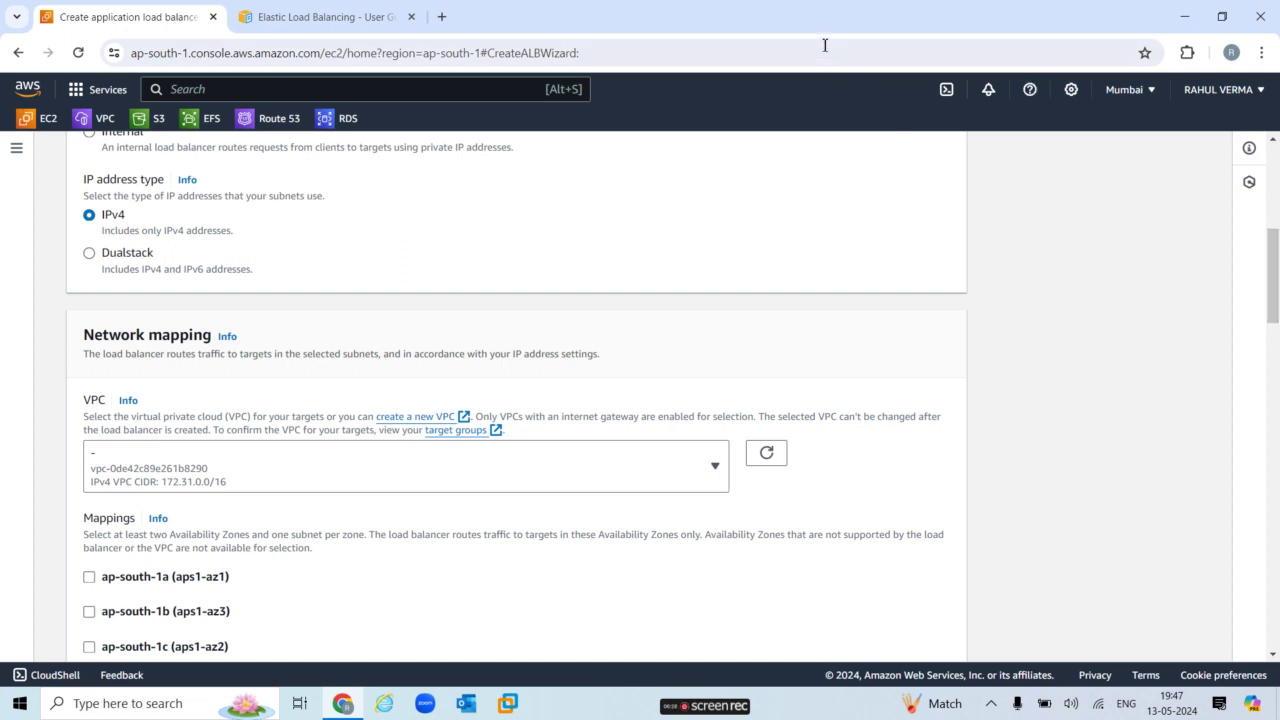
right_click(37, 124)
click(113, 150)
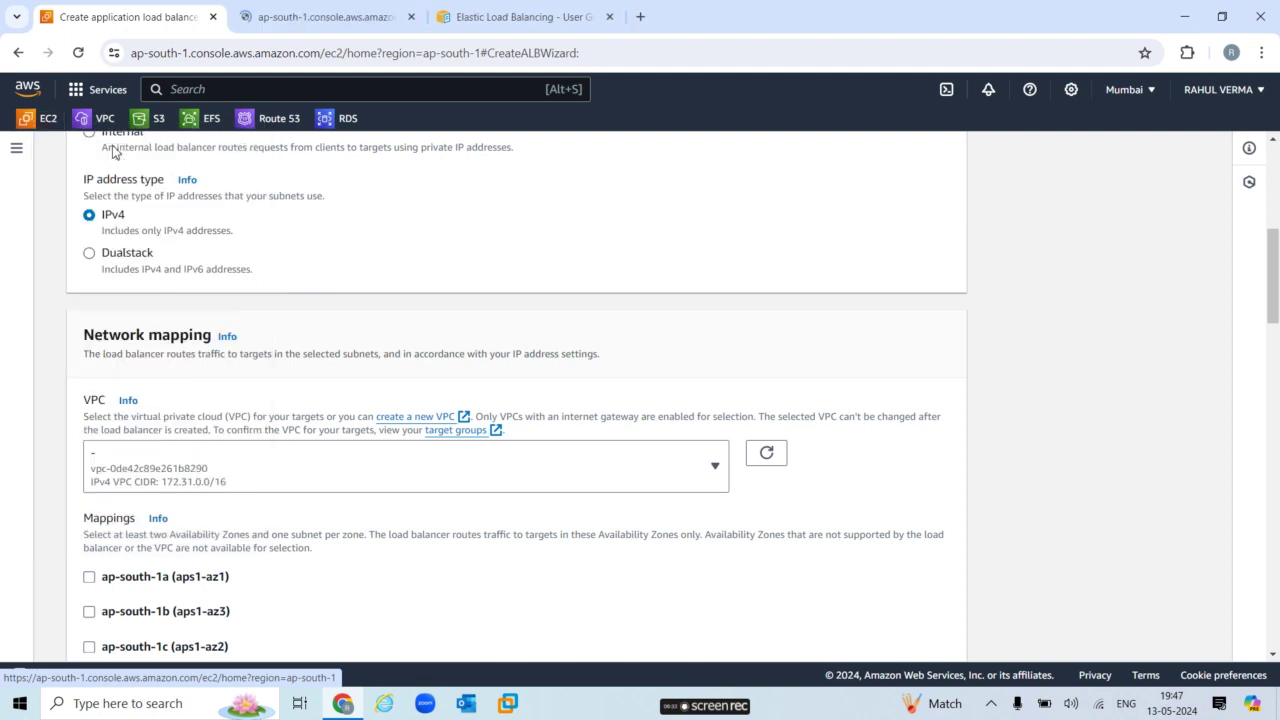
click(288, 20)
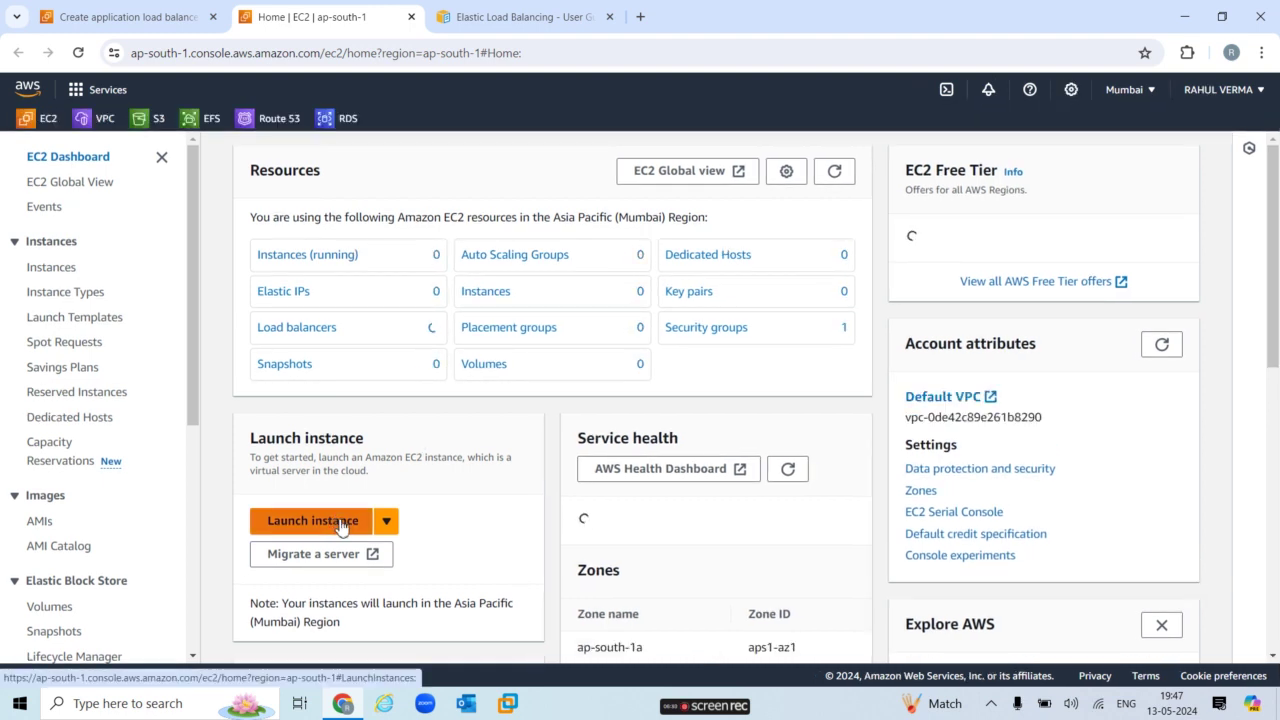
Start launching an EC2 instance and close the Elastic Load Balancing guide tab.
click(340, 522)
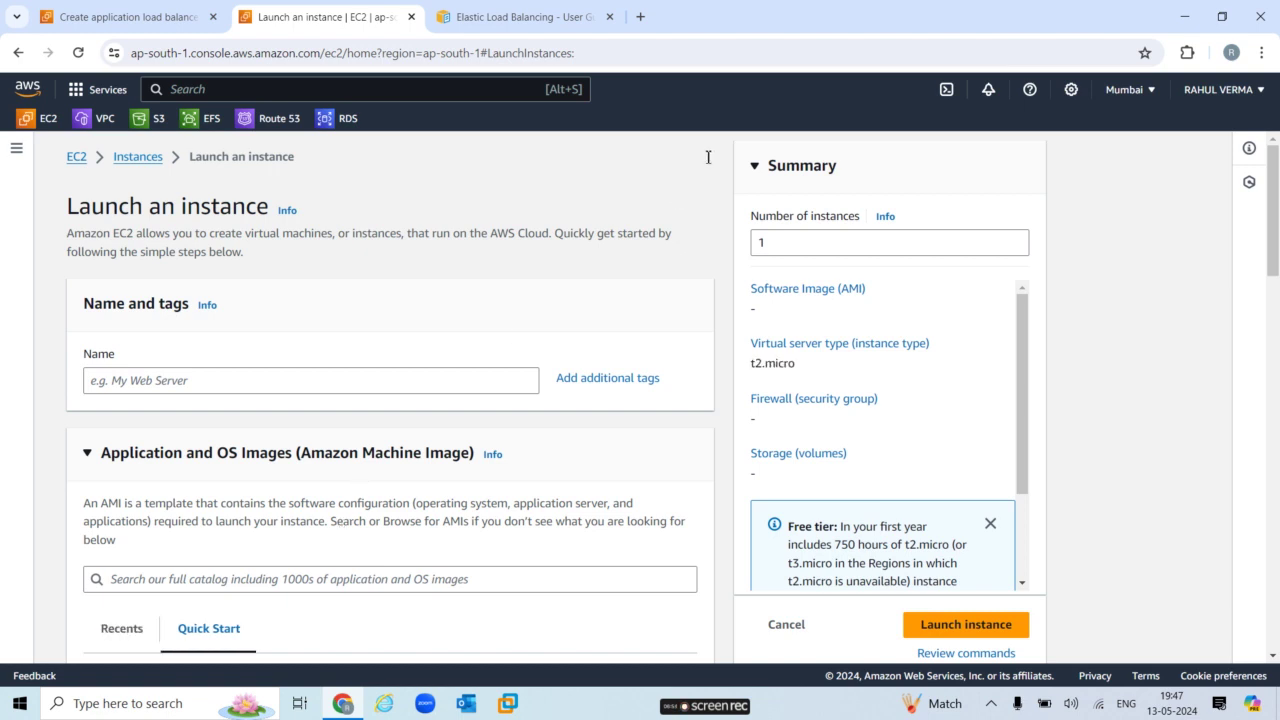
click(580, 14)
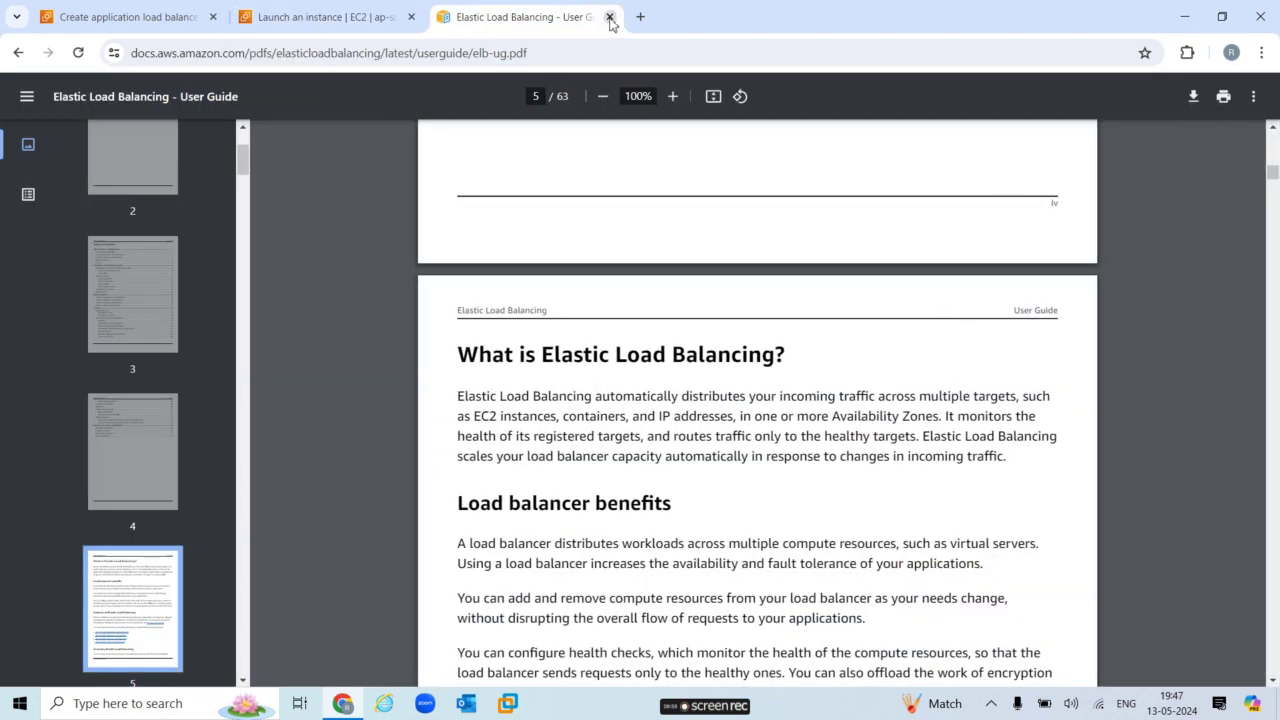
click(610, 17)
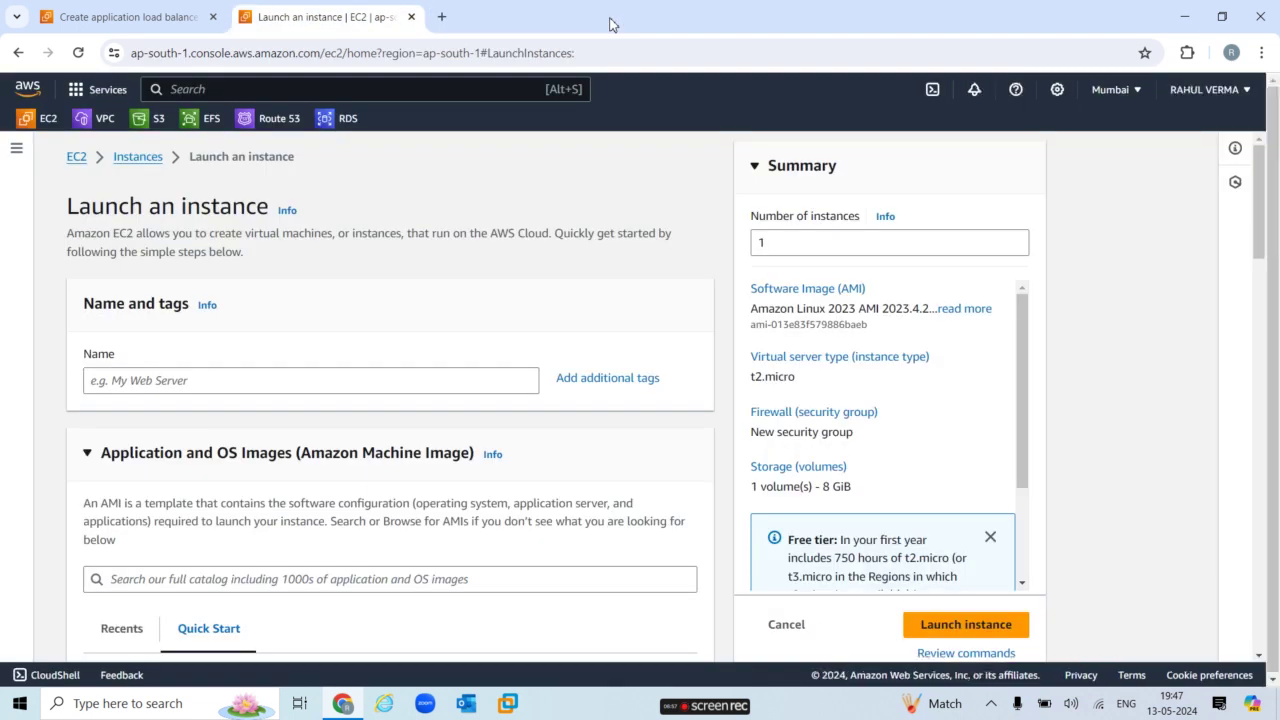
Name the instance server1 and choose the Windows Server 2022 Base AMI.
click(407, 383)
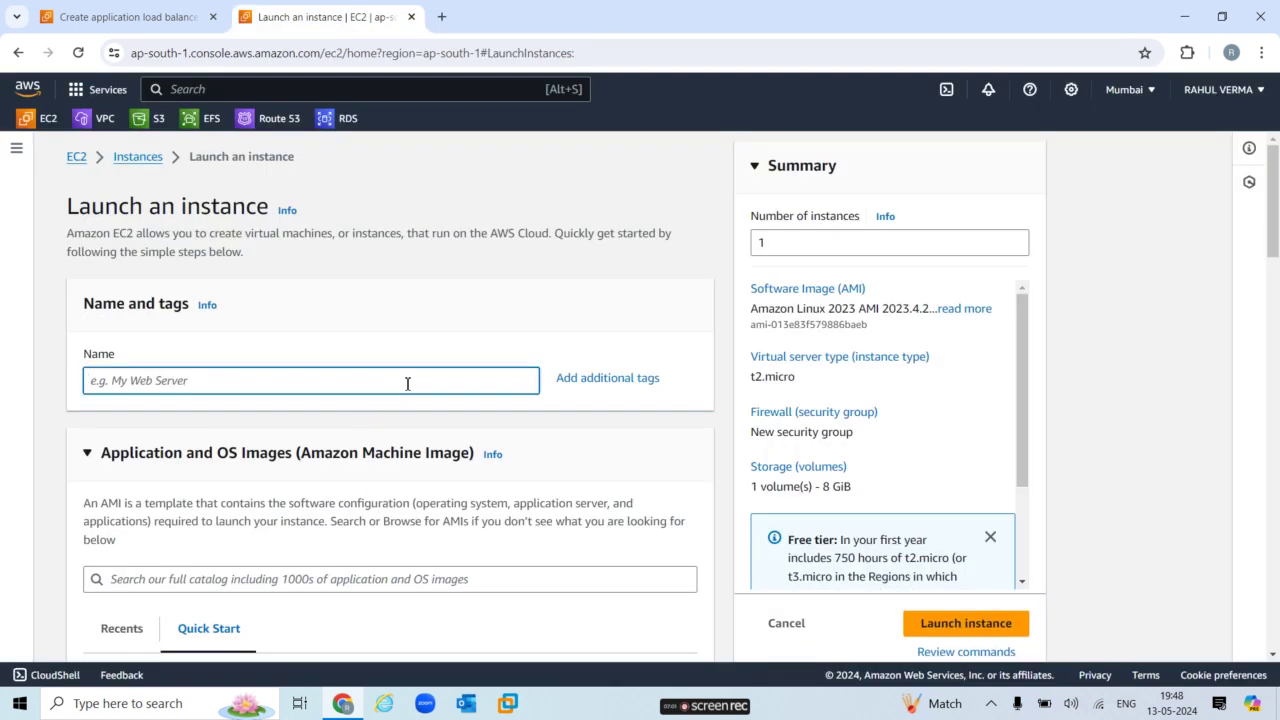
text(server1)
scroll(1275, 270, down, 1)
scroll(1275, 270, down, 3)
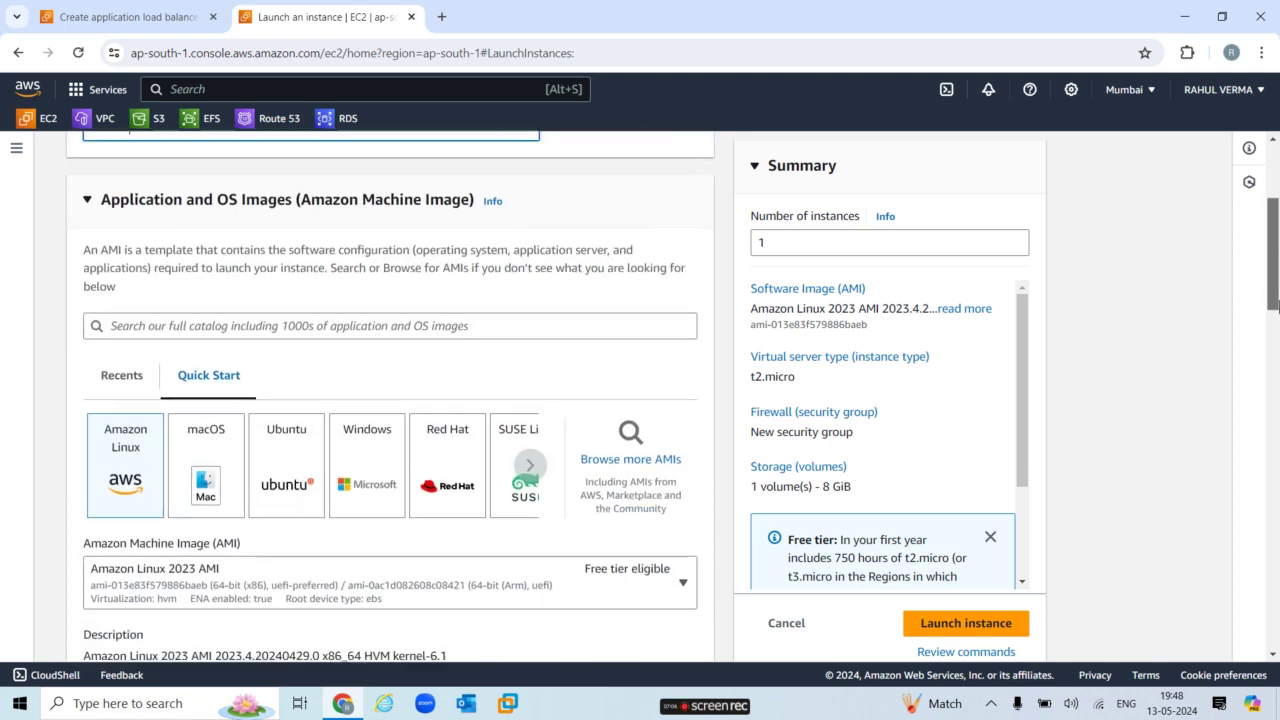
click(381, 448)
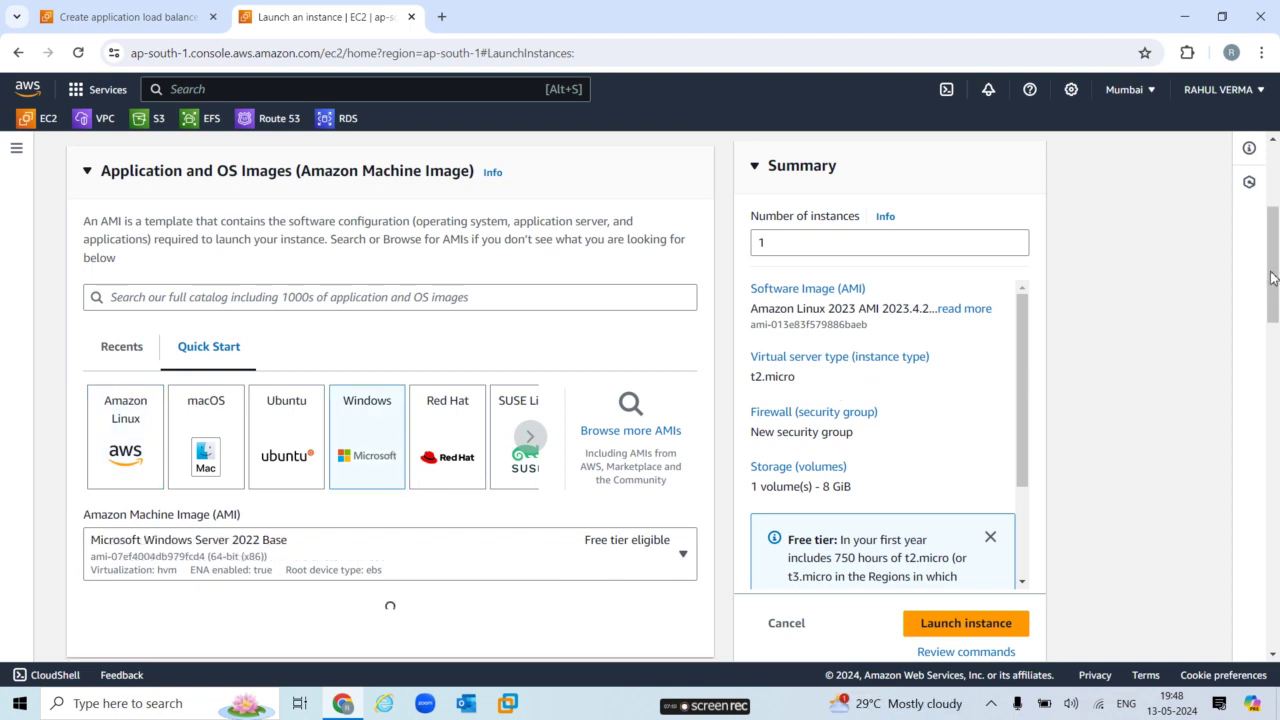
scroll(1273, 320, down, 3)
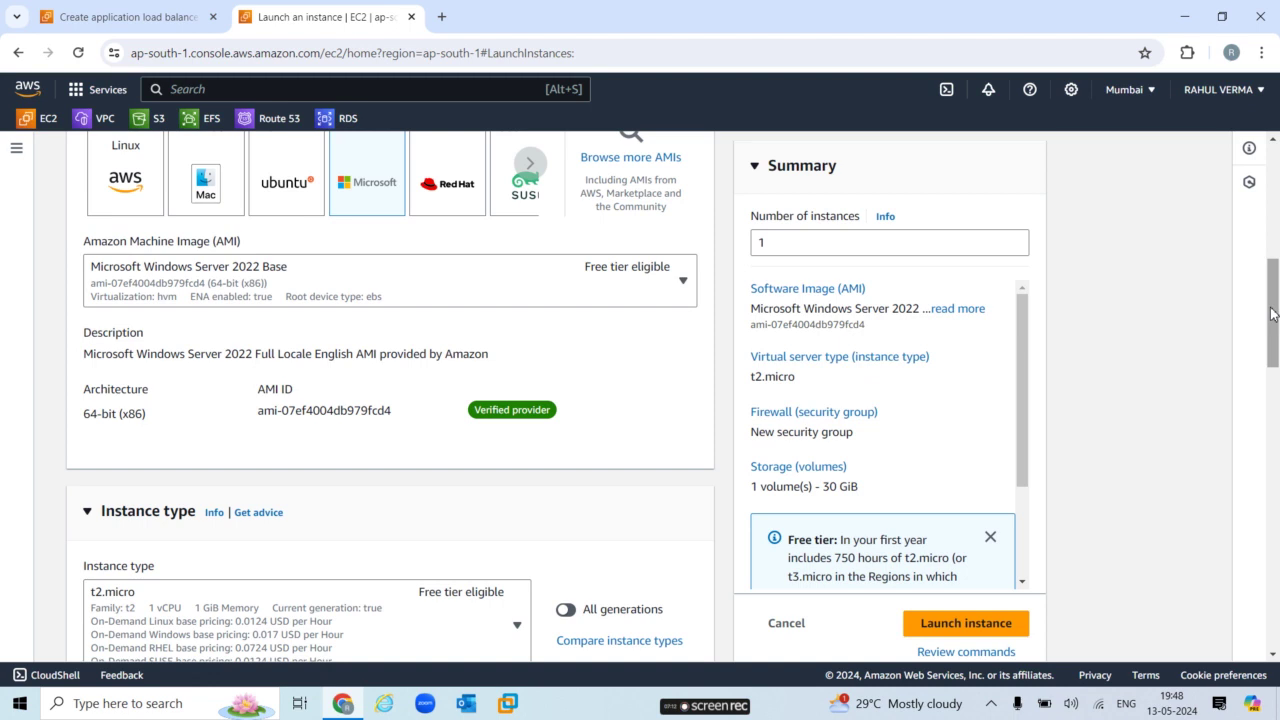
drag(1275, 333, 1276, 435)
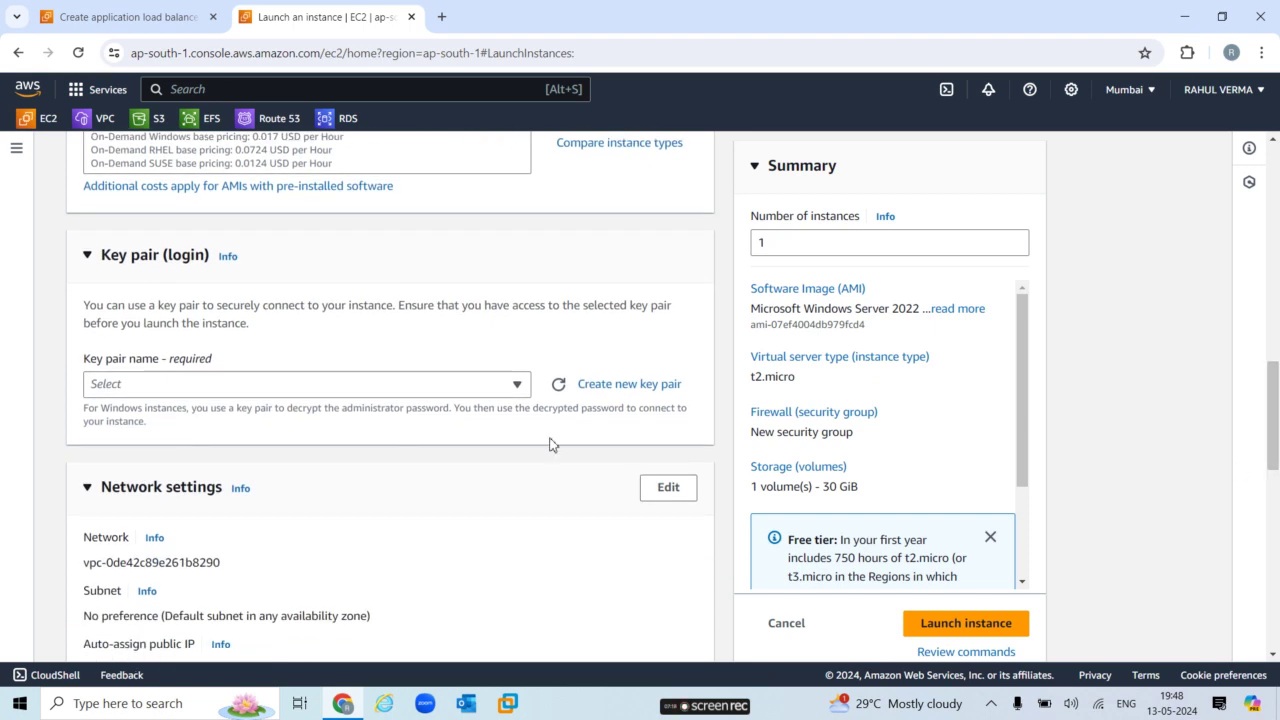
Create the key pair applbkey as RSA with .pem format and download it.
click(494, 390)
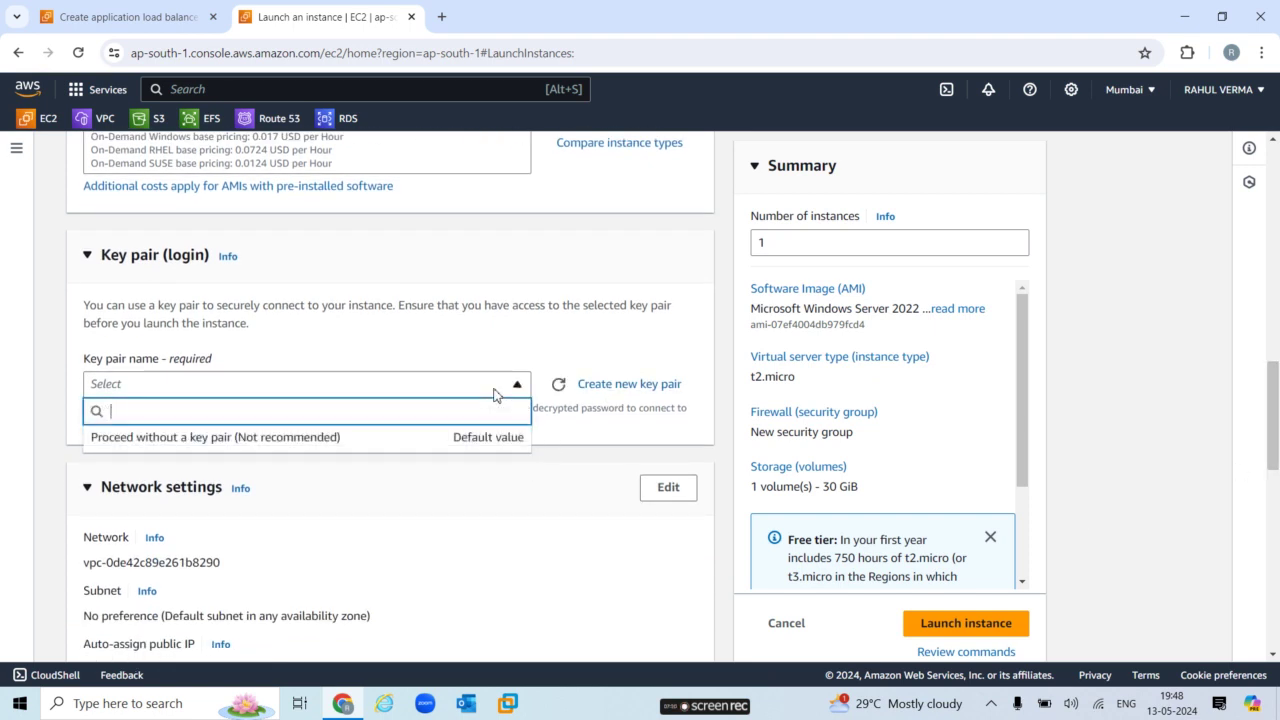
click(605, 386)
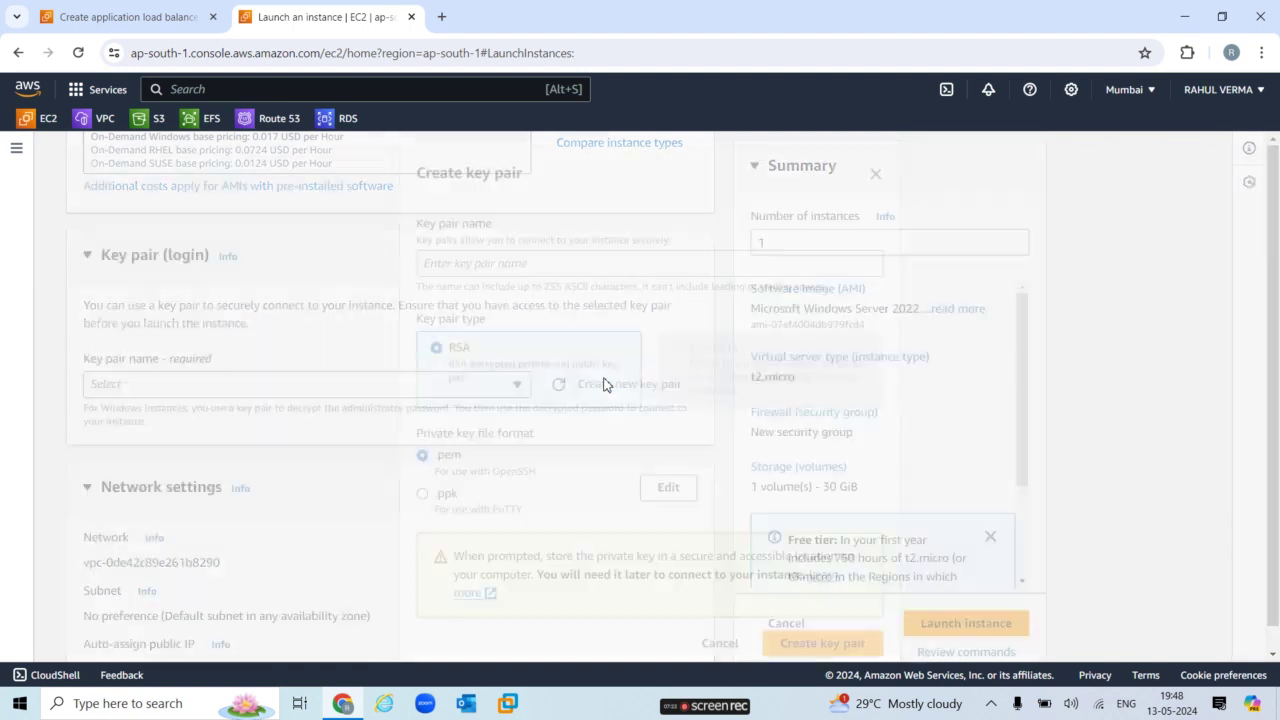
click(565, 268)
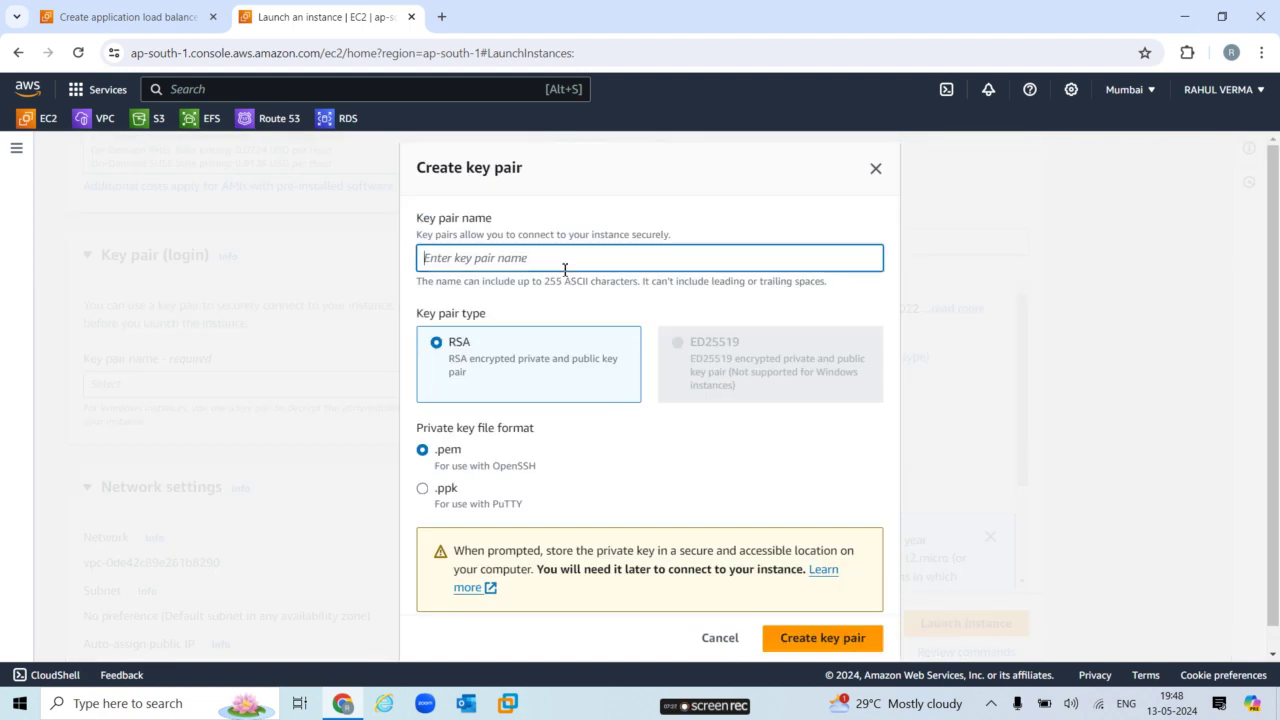
text(s)
key(BackSpace)
text(applb)
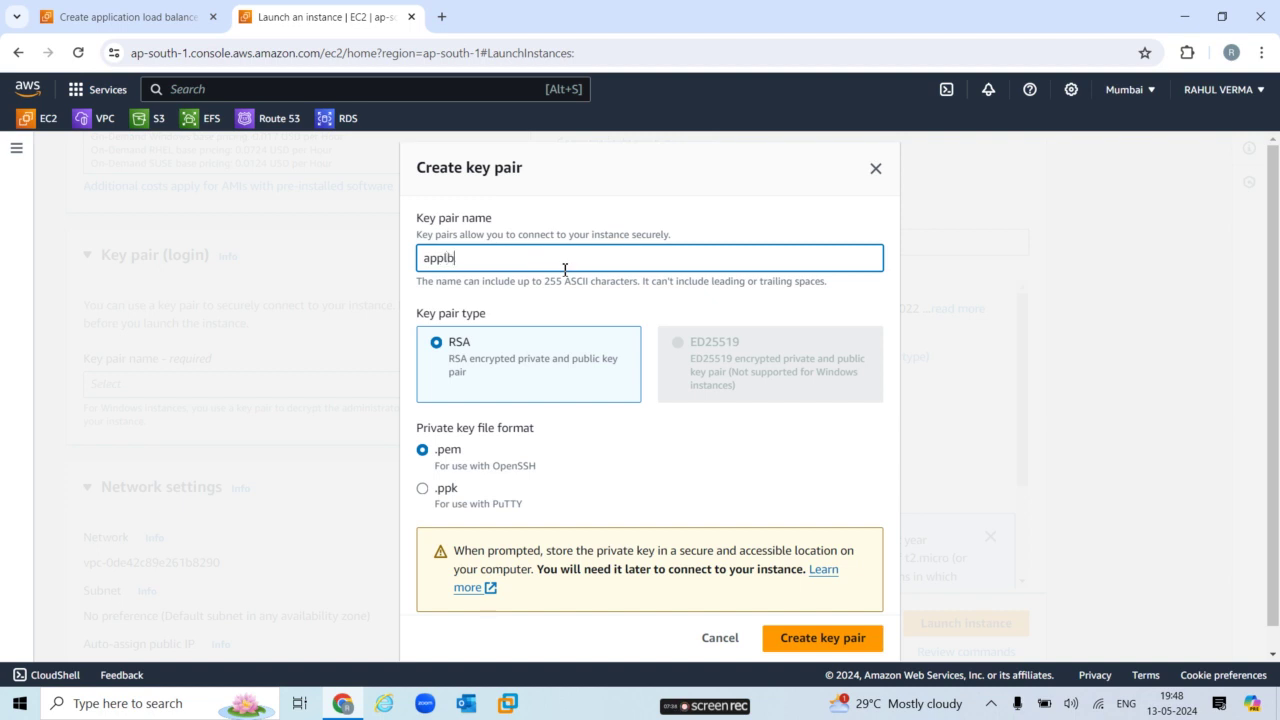
text(key)
click(823, 640)
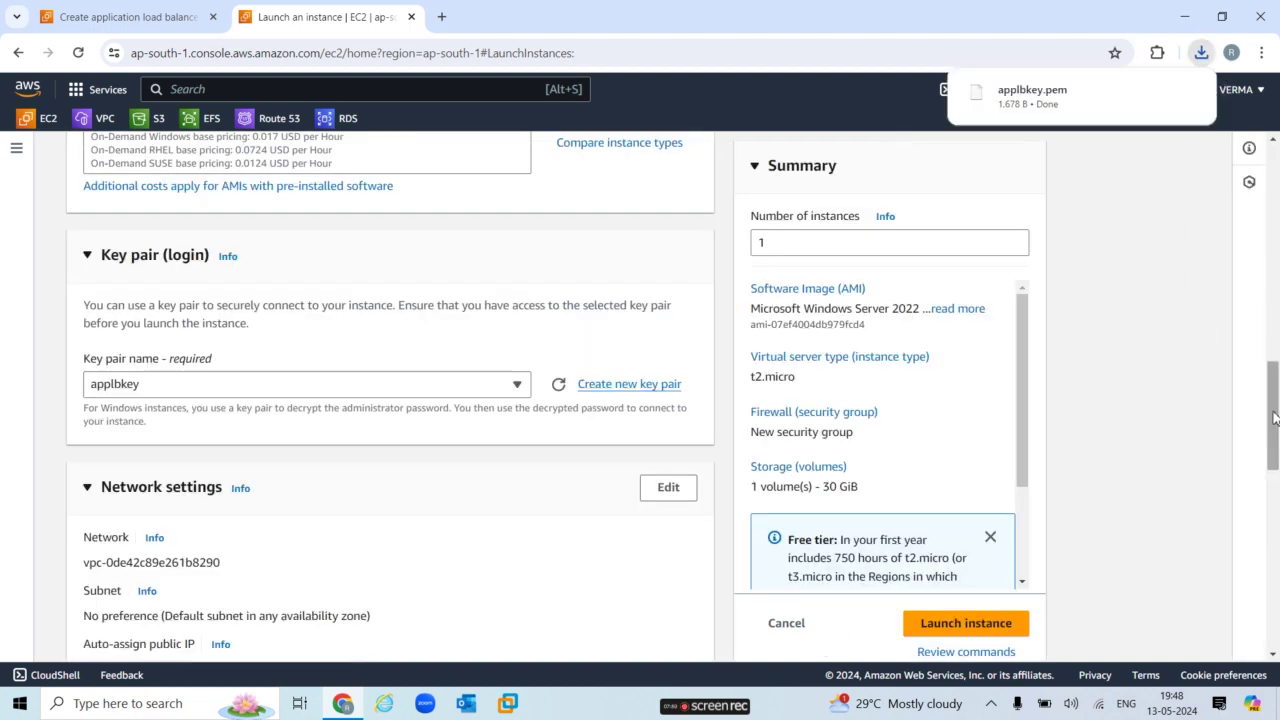
Put the instance in the ap-south-1a subnet and rename its security group to applb-sg.
scroll(1274, 418, down, 2)
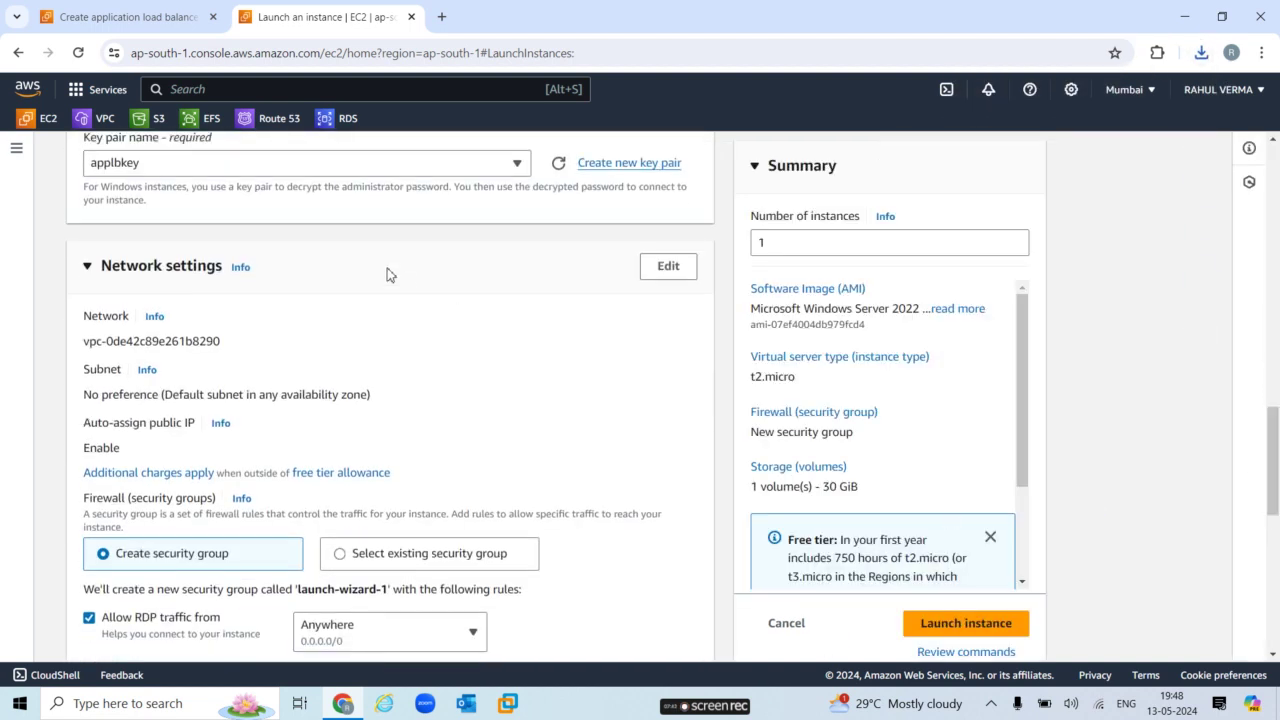
click(684, 272)
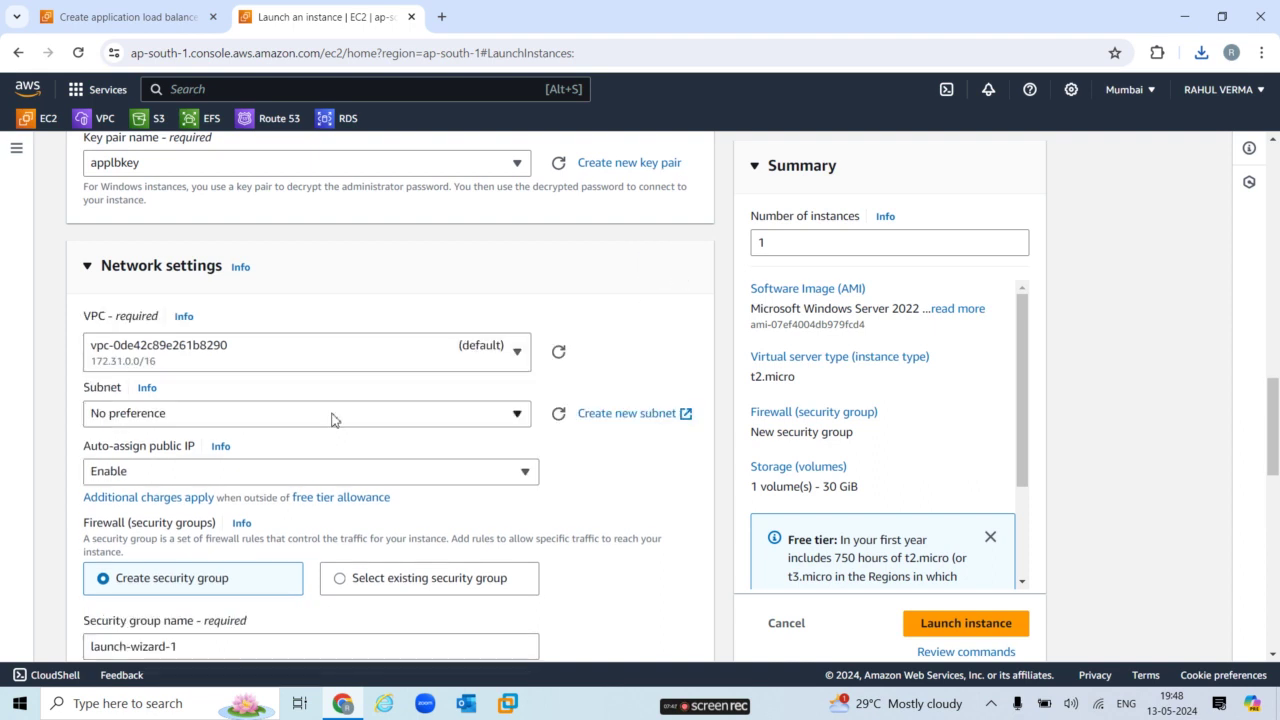
click(461, 427)
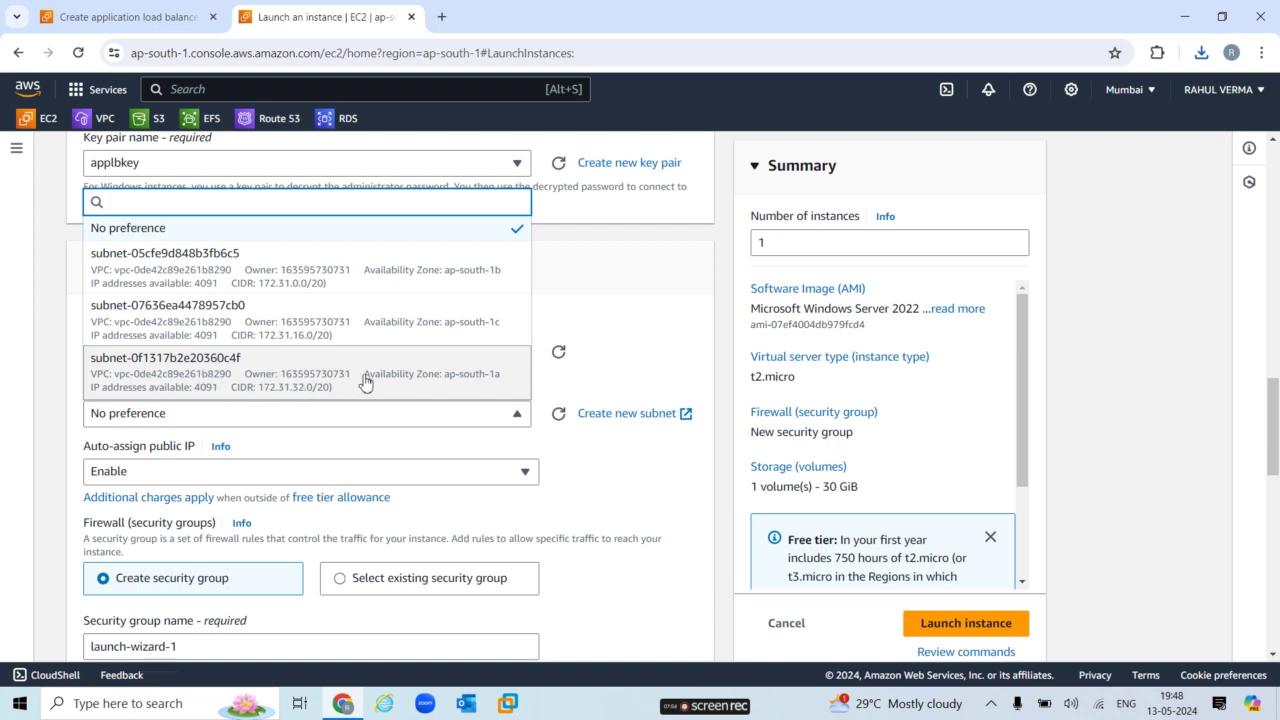
click(487, 371)
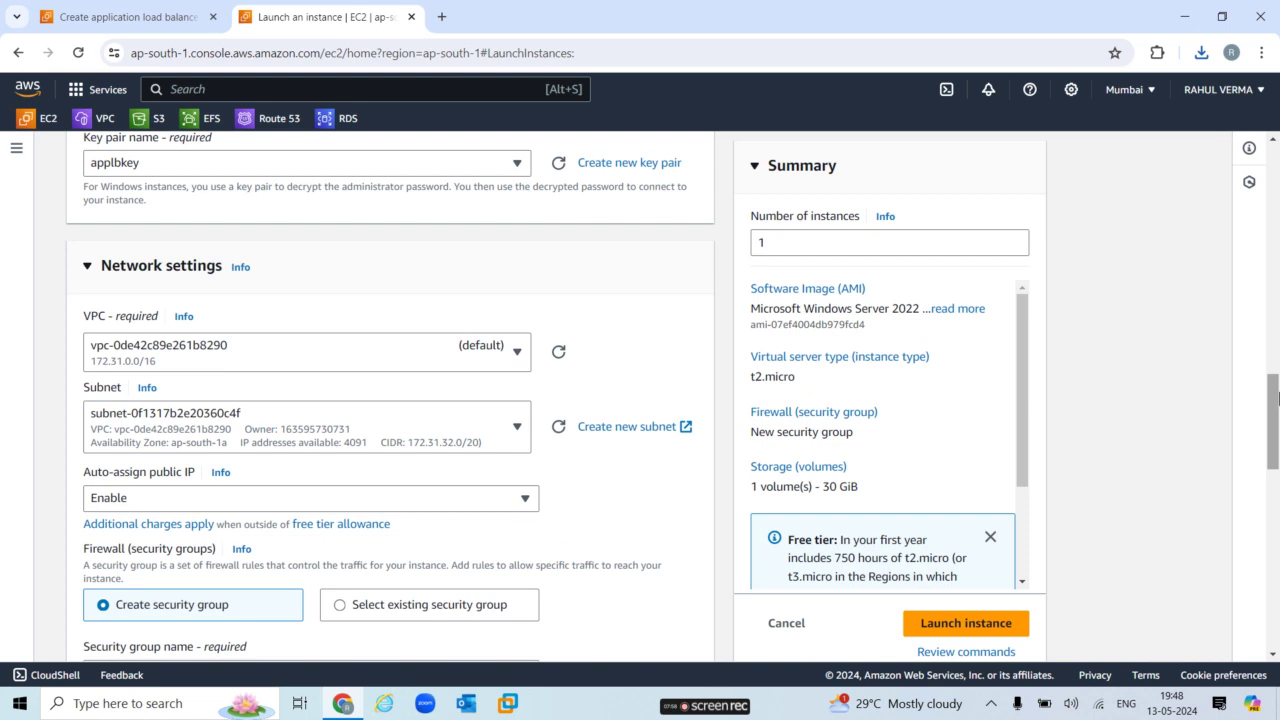
drag(1273, 404, 1275, 467)
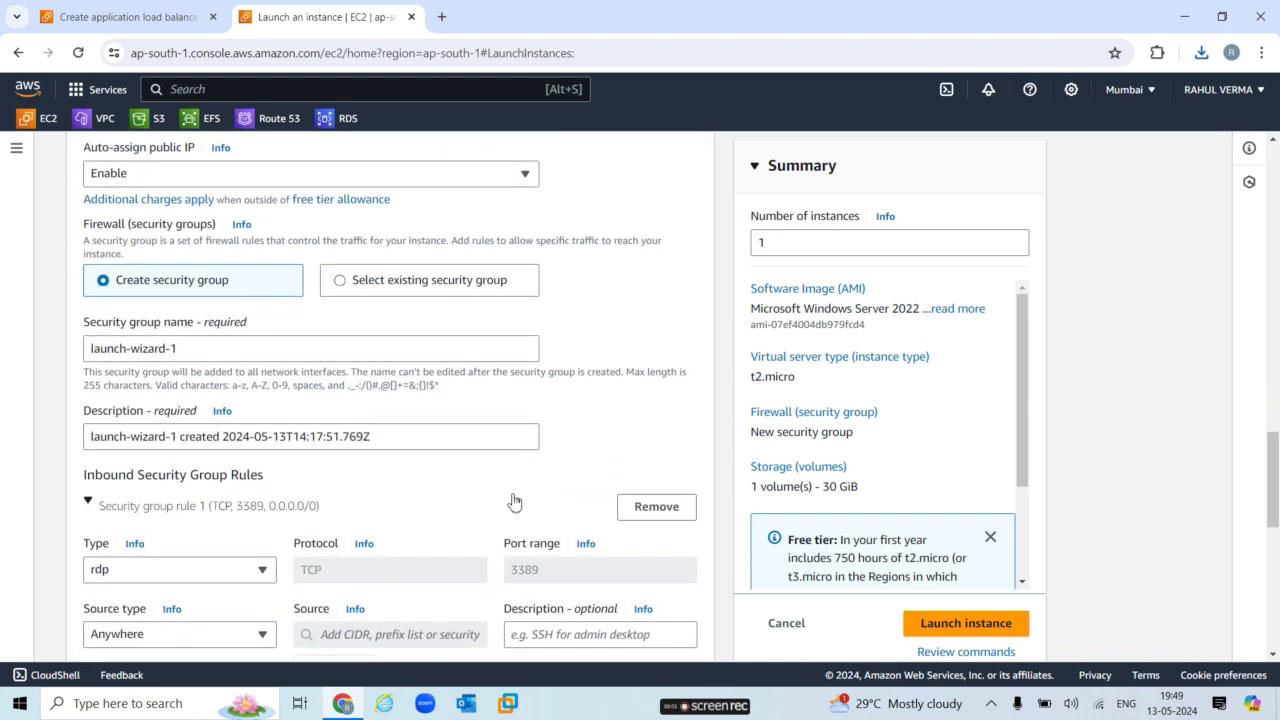
click(267, 347)
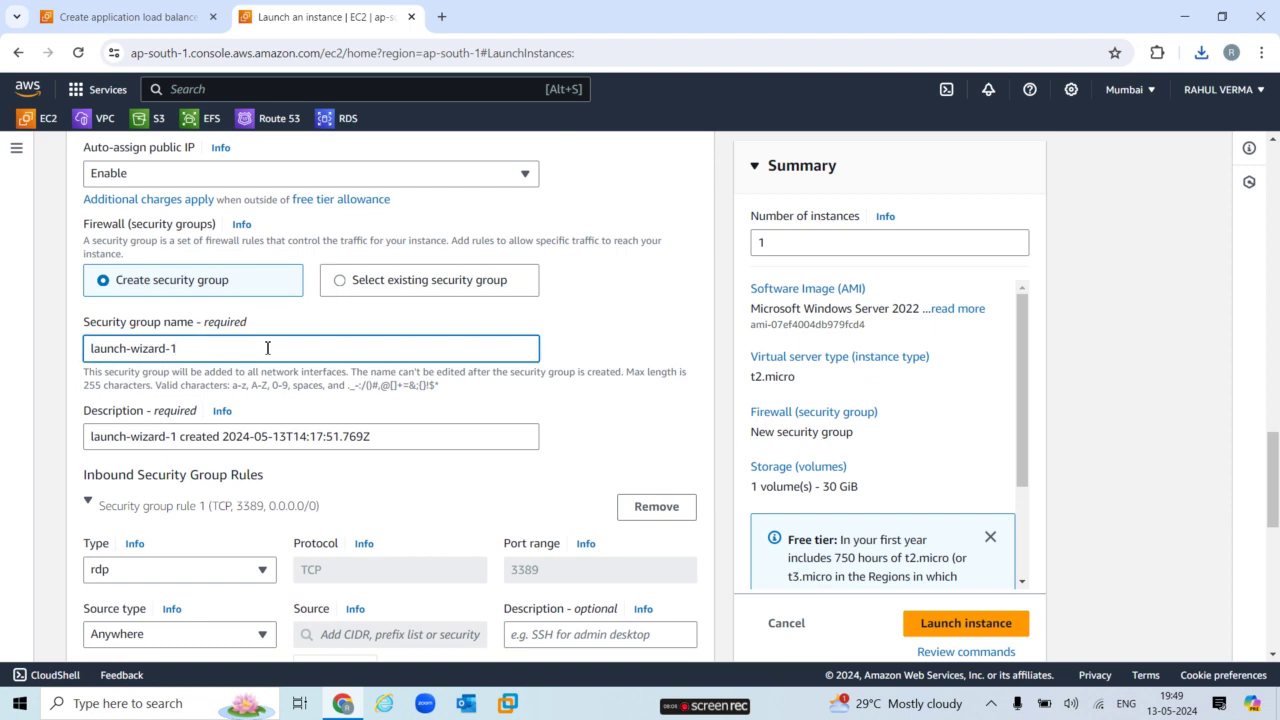
key(ctrl+a)
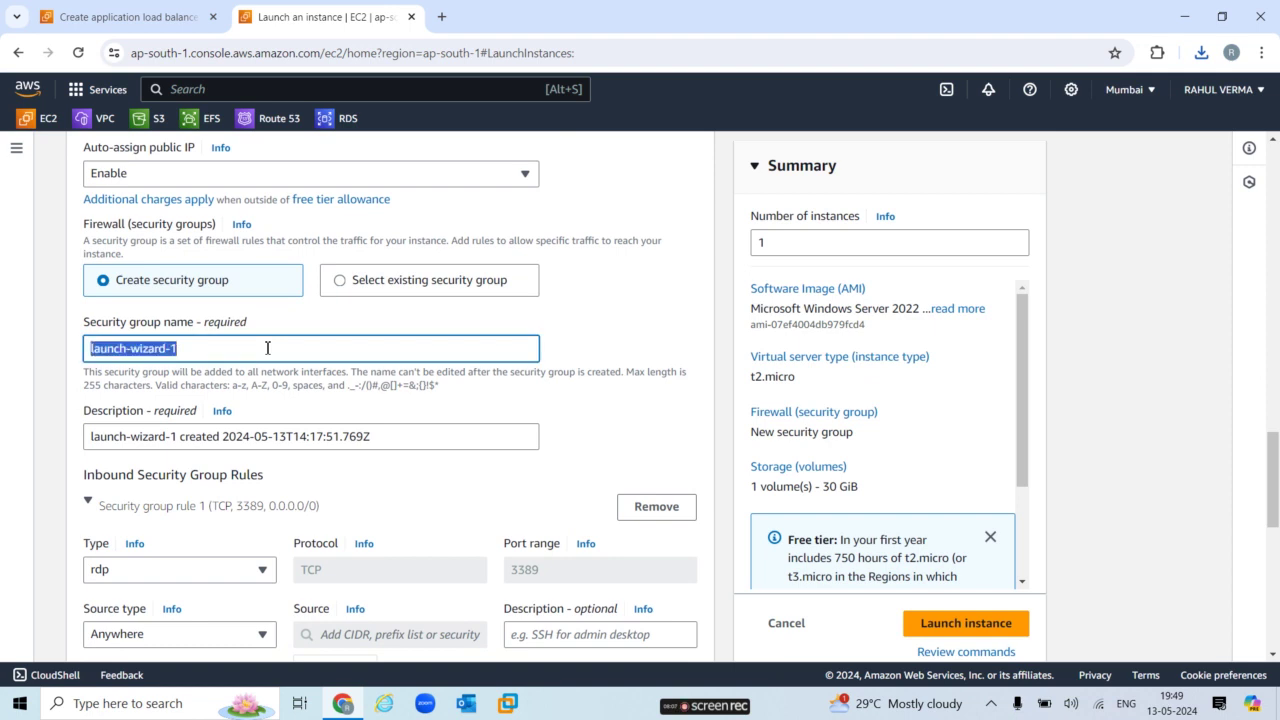
key(BackSpace)
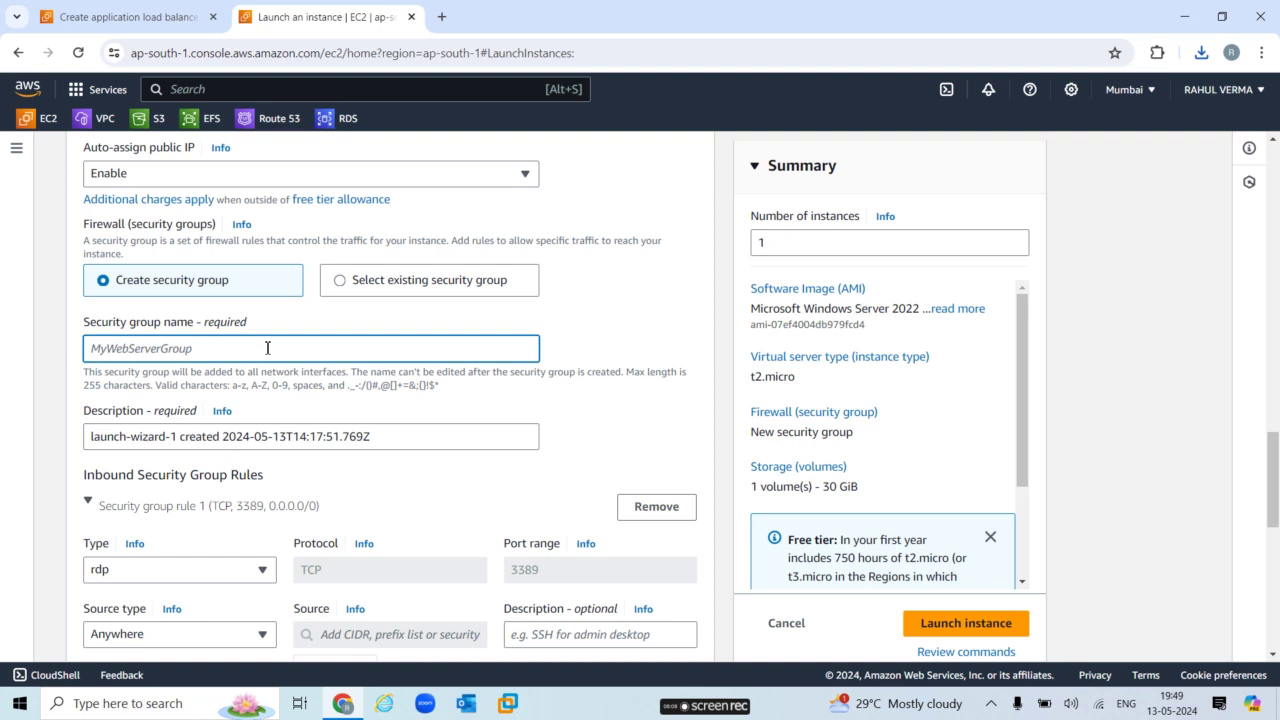
text(applb-sg)
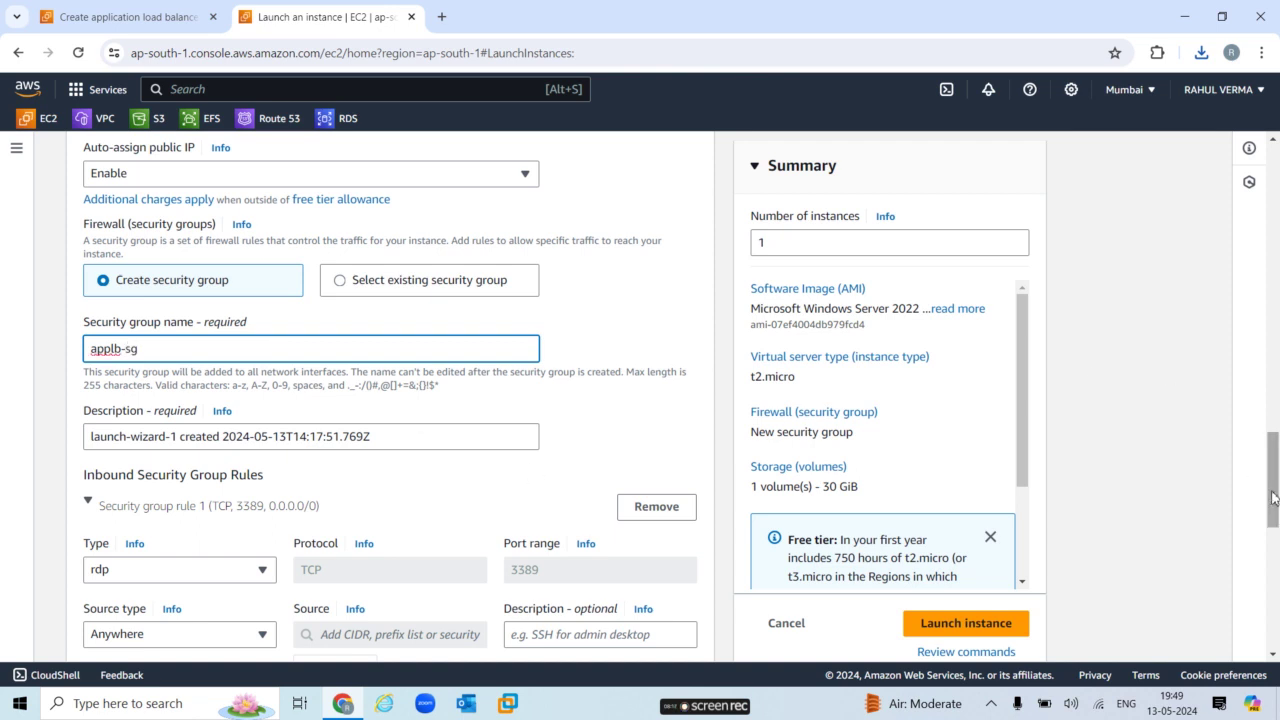
drag(1273, 500, 1273, 556)
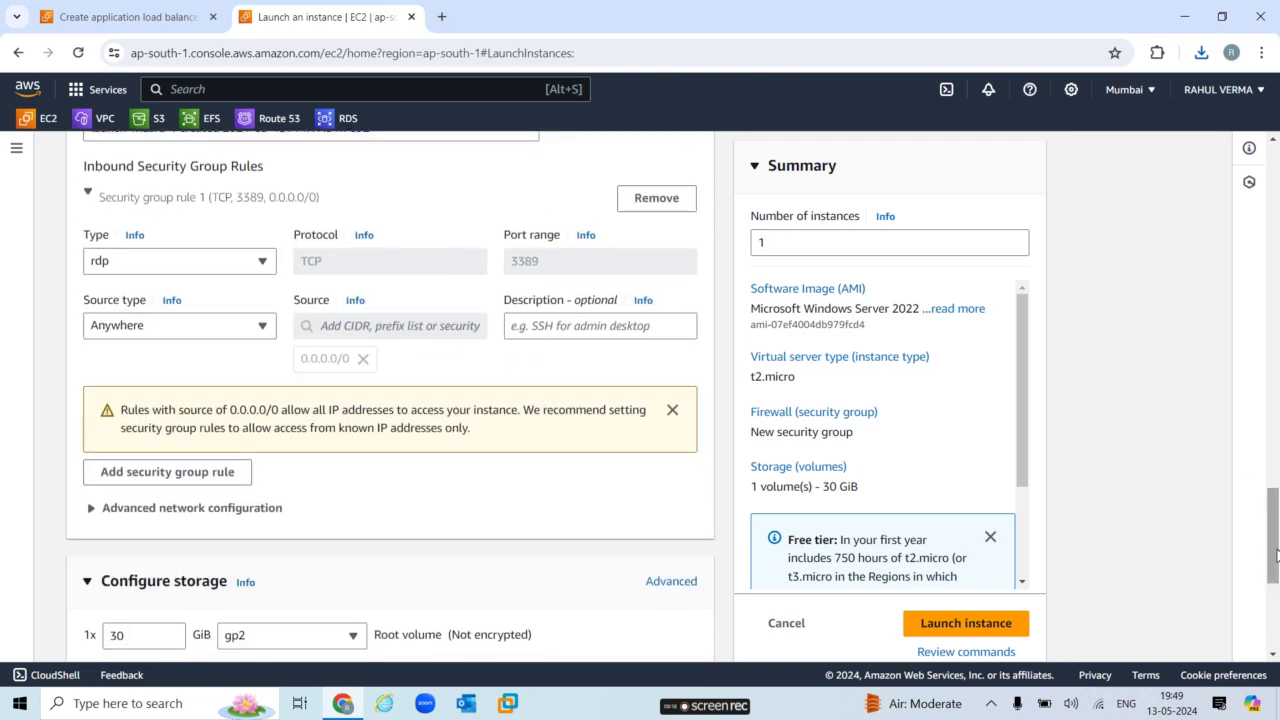
Add an inbound HTTP port 80 rule from anywhere (0.0.0.0/0) and launch server1.
click(165, 478)
click(201, 467)
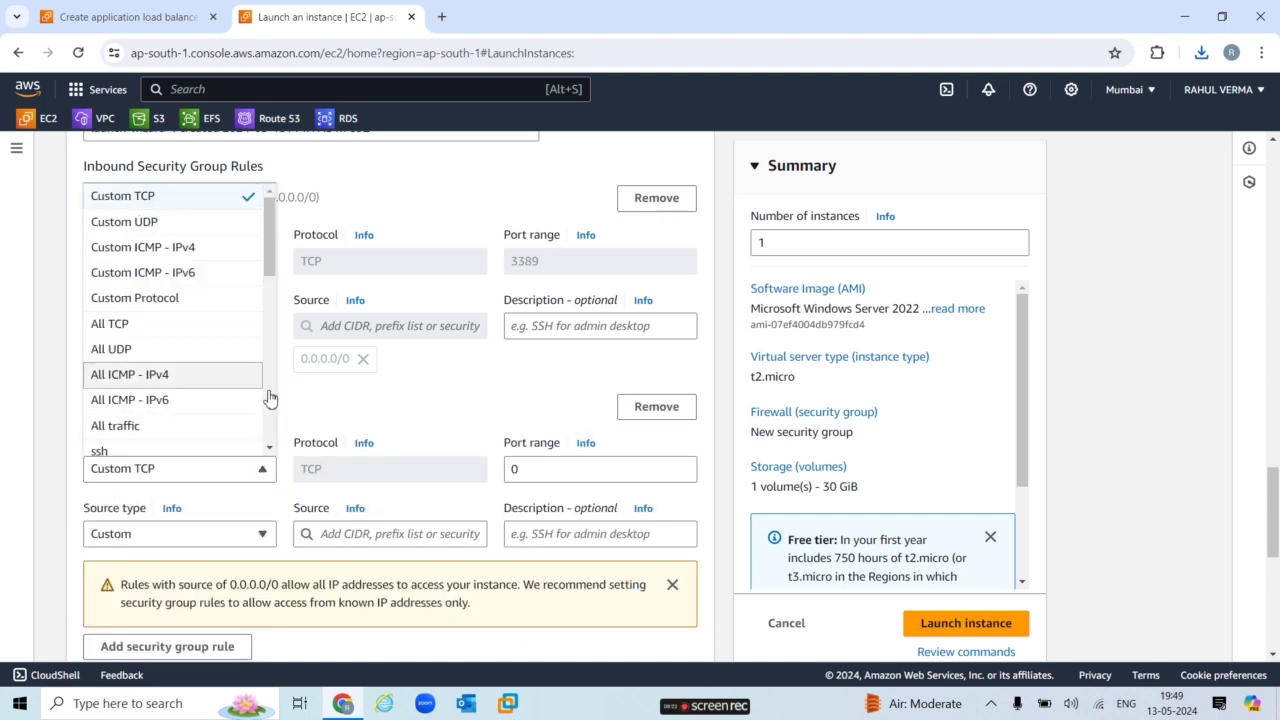
scroll(160, 400, down, 3)
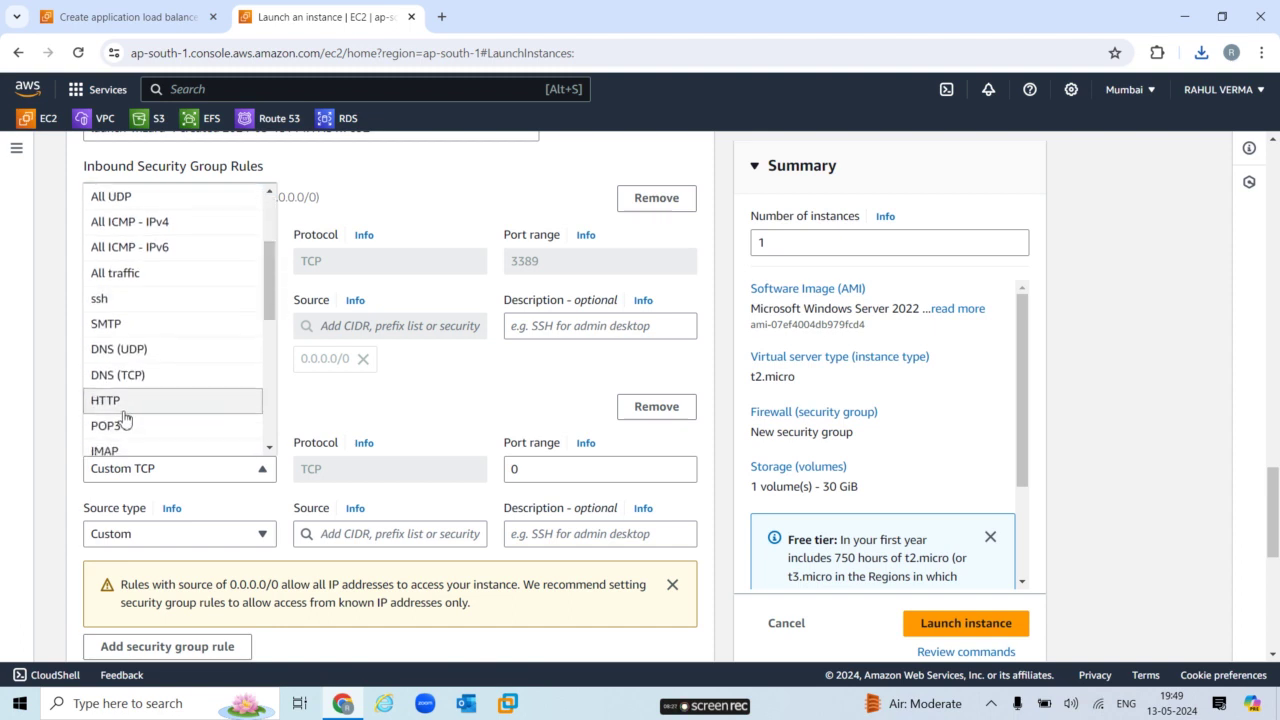
click(124, 402)
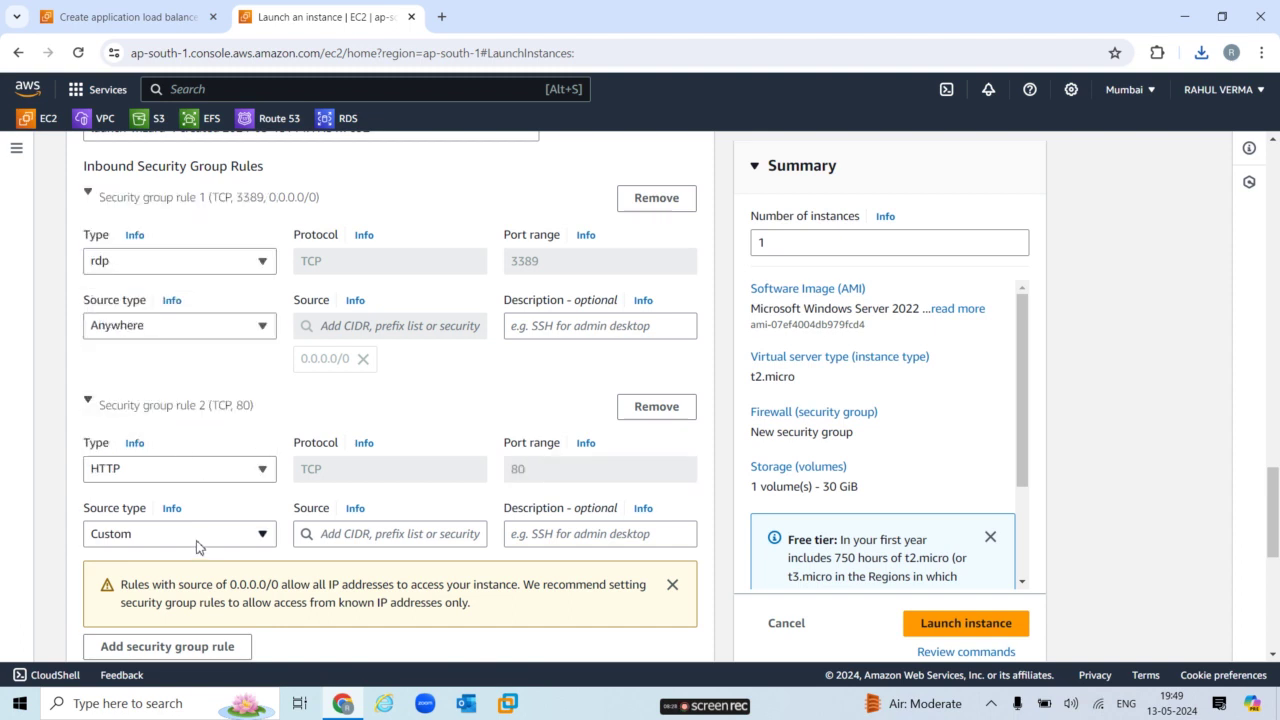
click(197, 546)
click(170, 458)
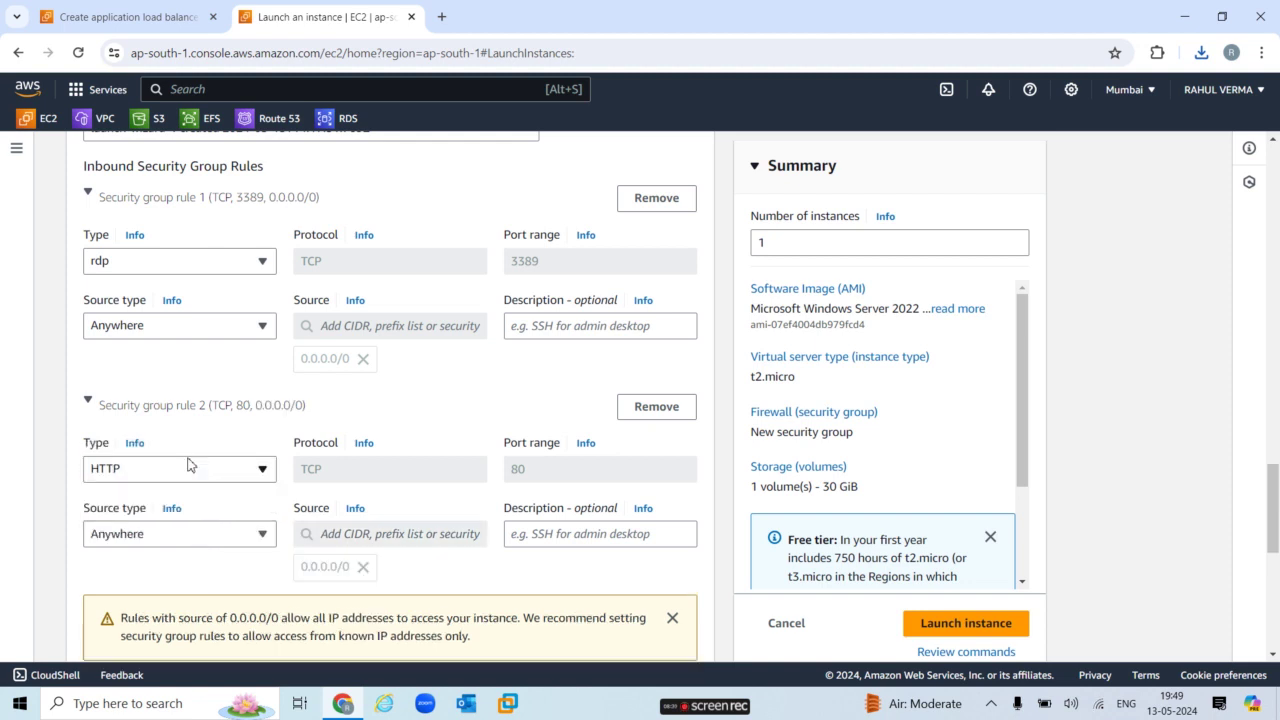
click(966, 626)
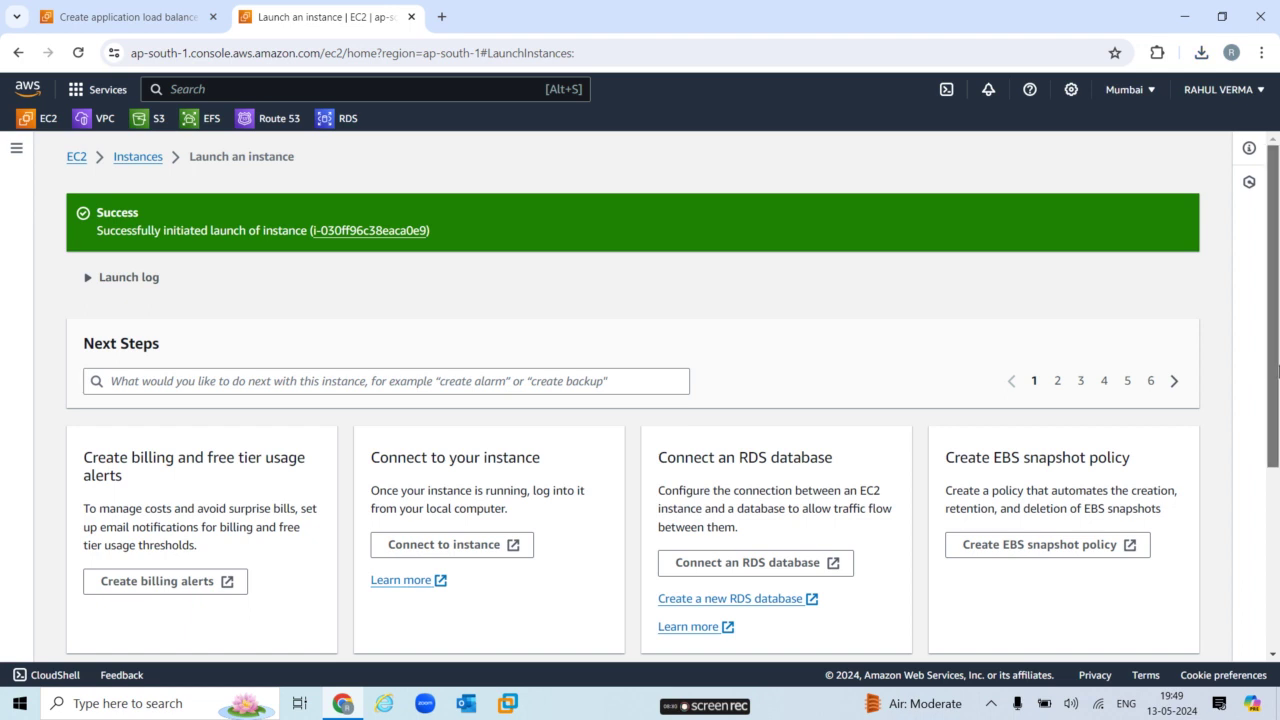
View all instances to confirm server1 is Pending, then start another instance launch.
scroll(1278, 372, down, 3)
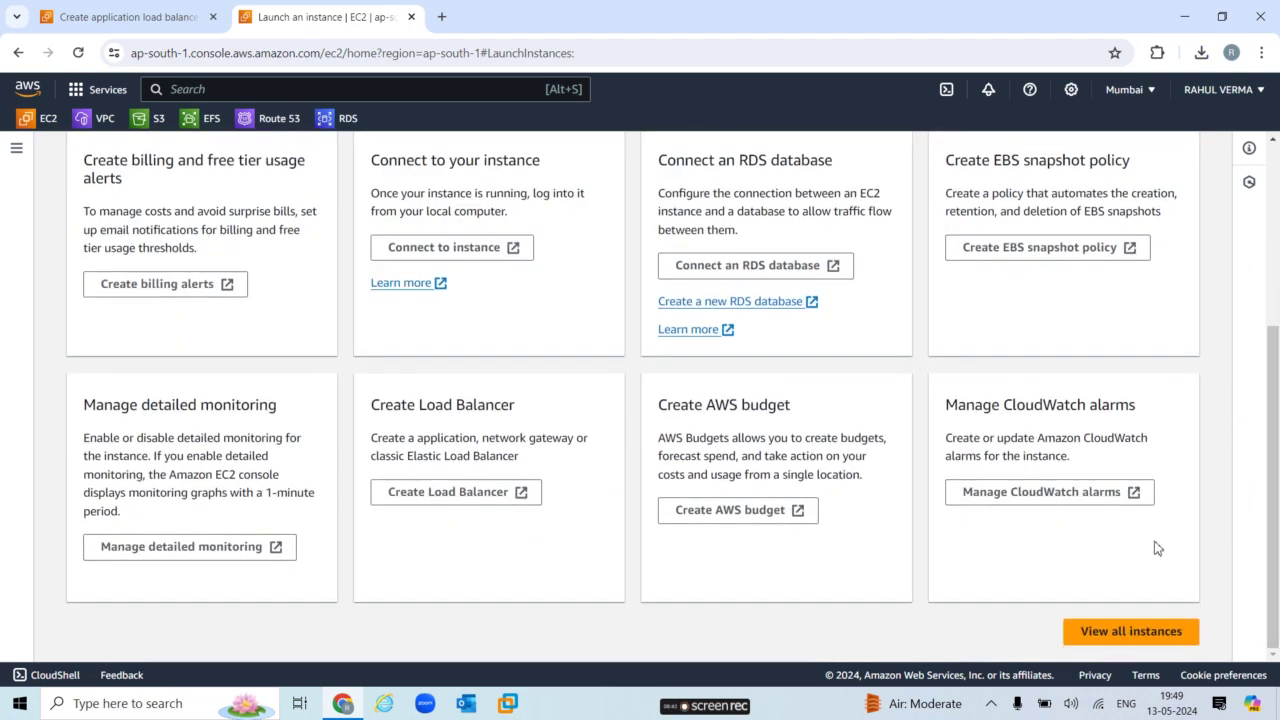
click(1127, 632)
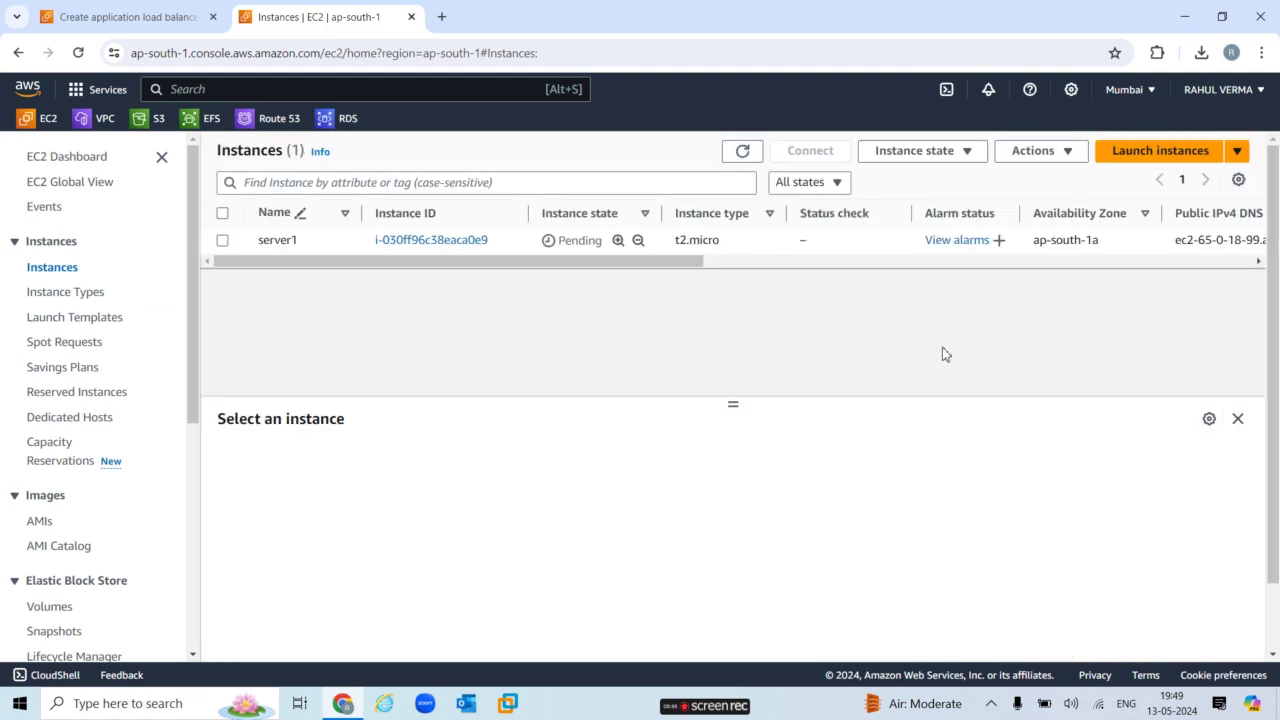
click(1174, 156)
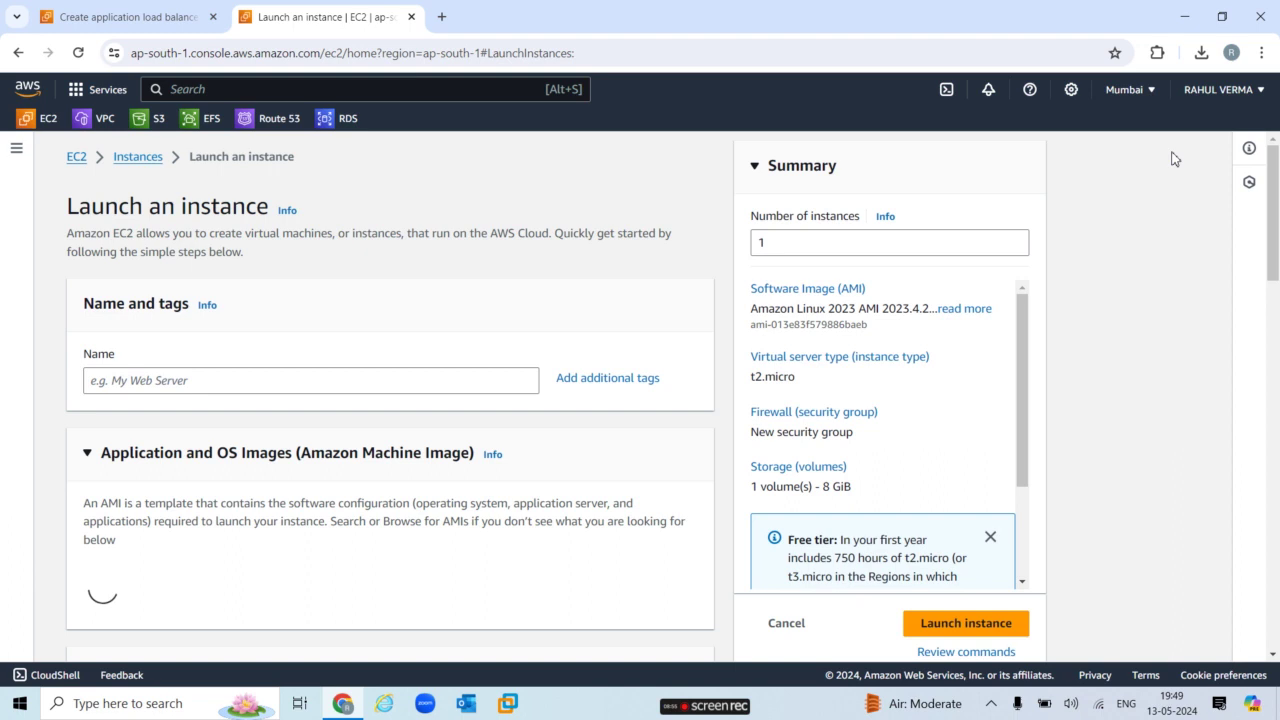
Name the instance server2, choose the Windows Server 2022 Base AMI, and select key pair applbkey.
click(295, 378)
text(server2)
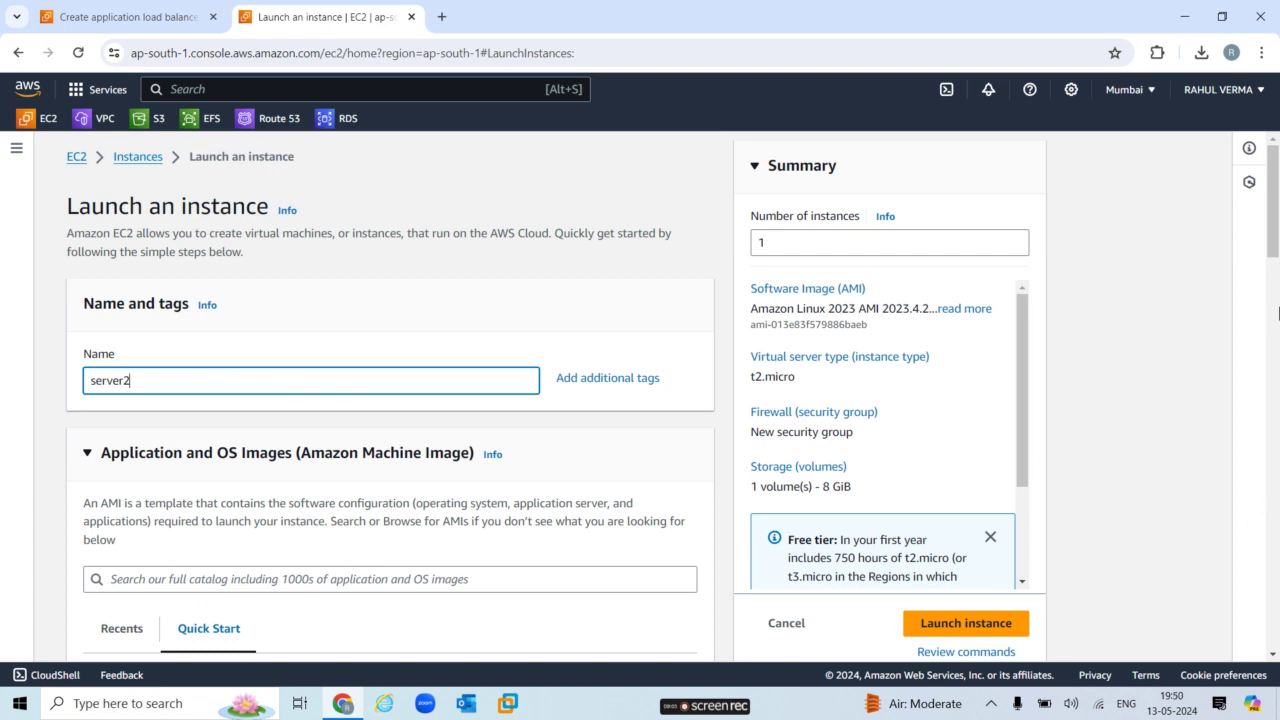
drag(1275, 266, 1277, 310)
click(396, 480)
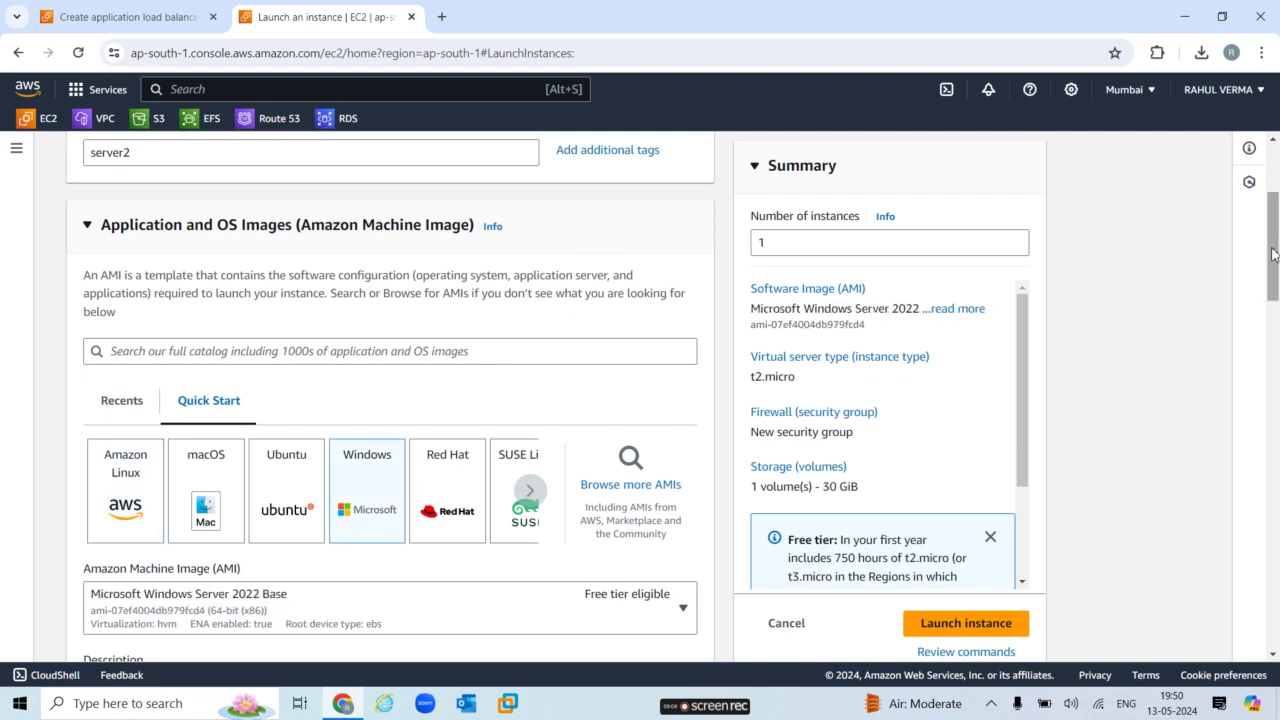
drag(1274, 268, 1275, 407)
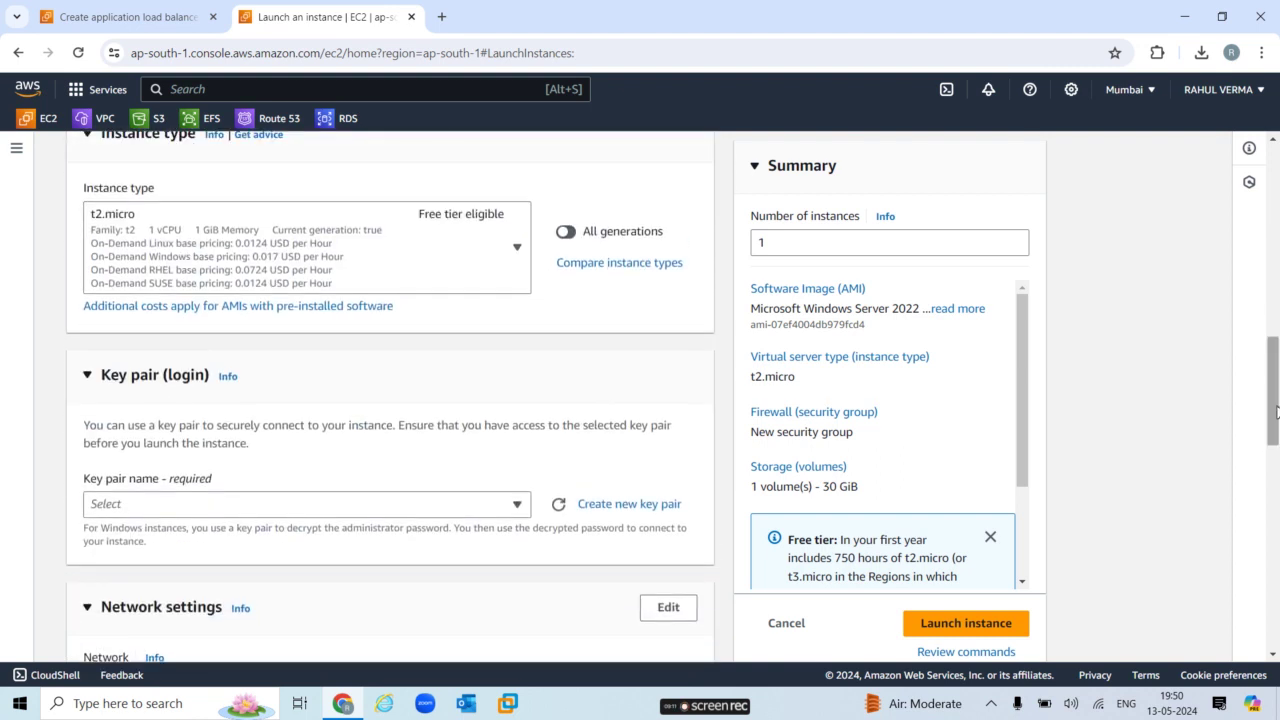
click(518, 485)
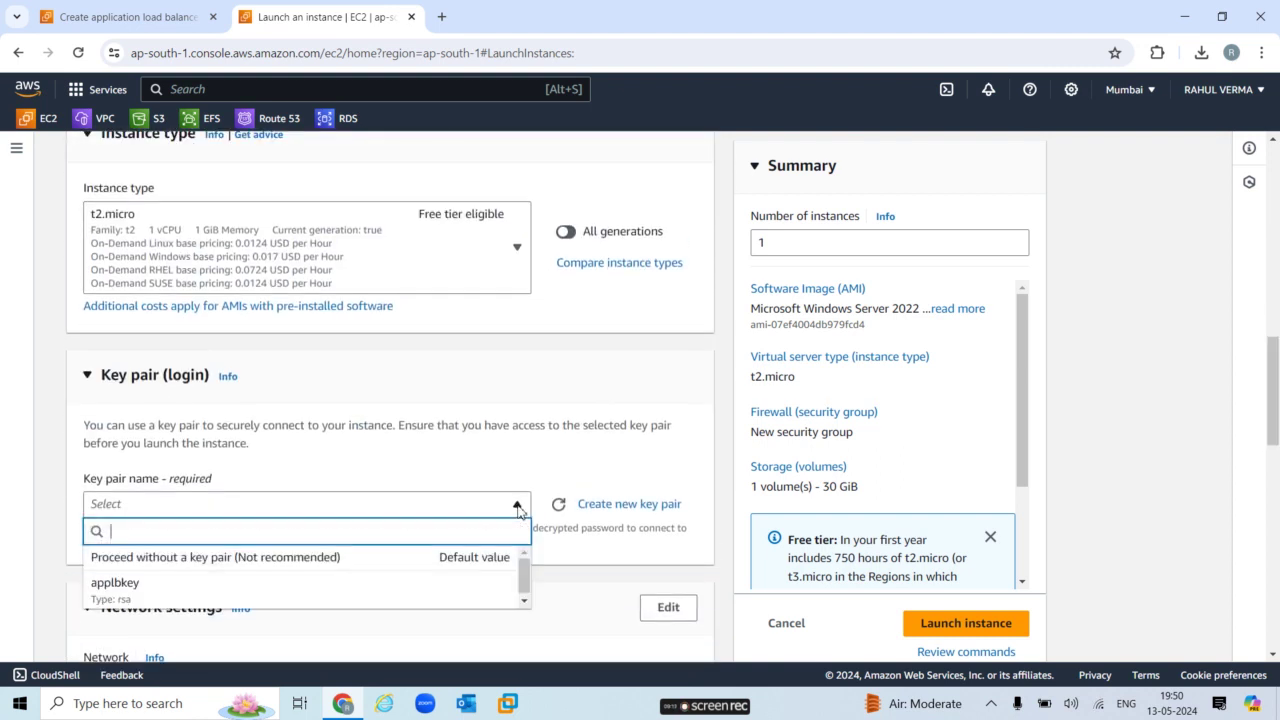
click(296, 603)
drag(1276, 412, 1275, 457)
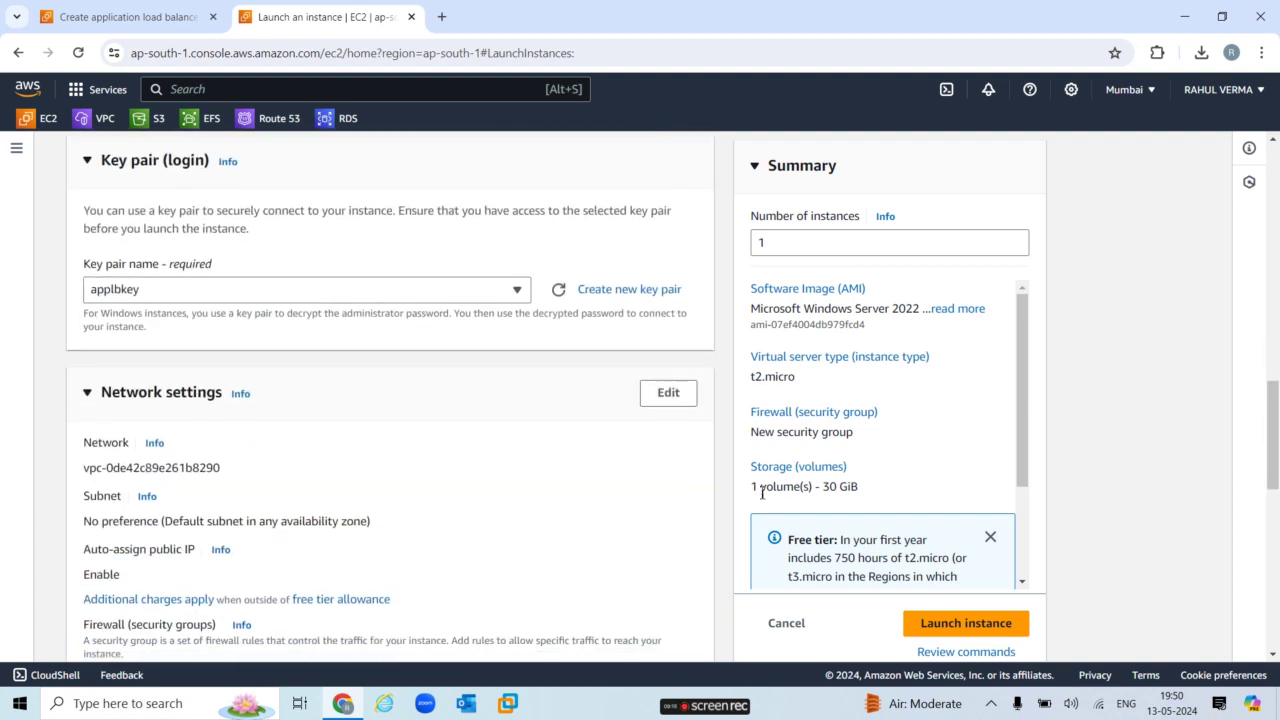
Place server2 in the ap-south-1b subnet, attach existing security group applb-sg, and launch it.
click(670, 393)
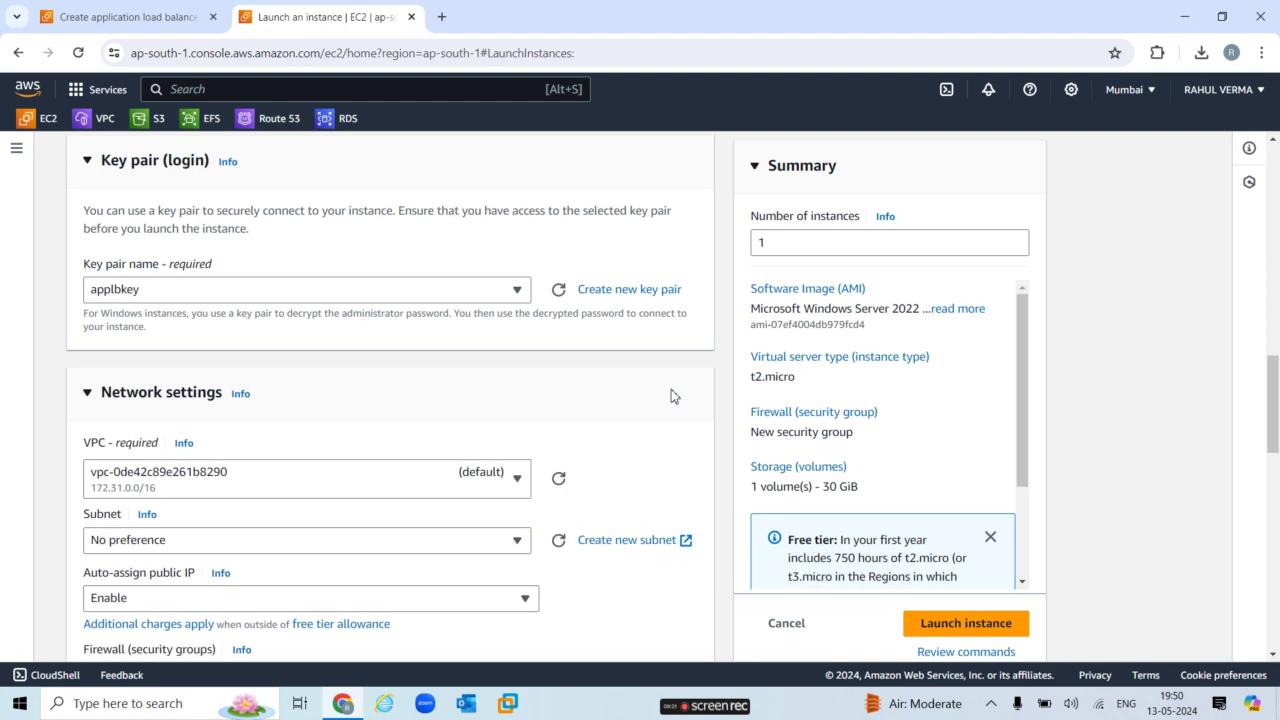
drag(1276, 424, 1276, 454)
click(490, 392)
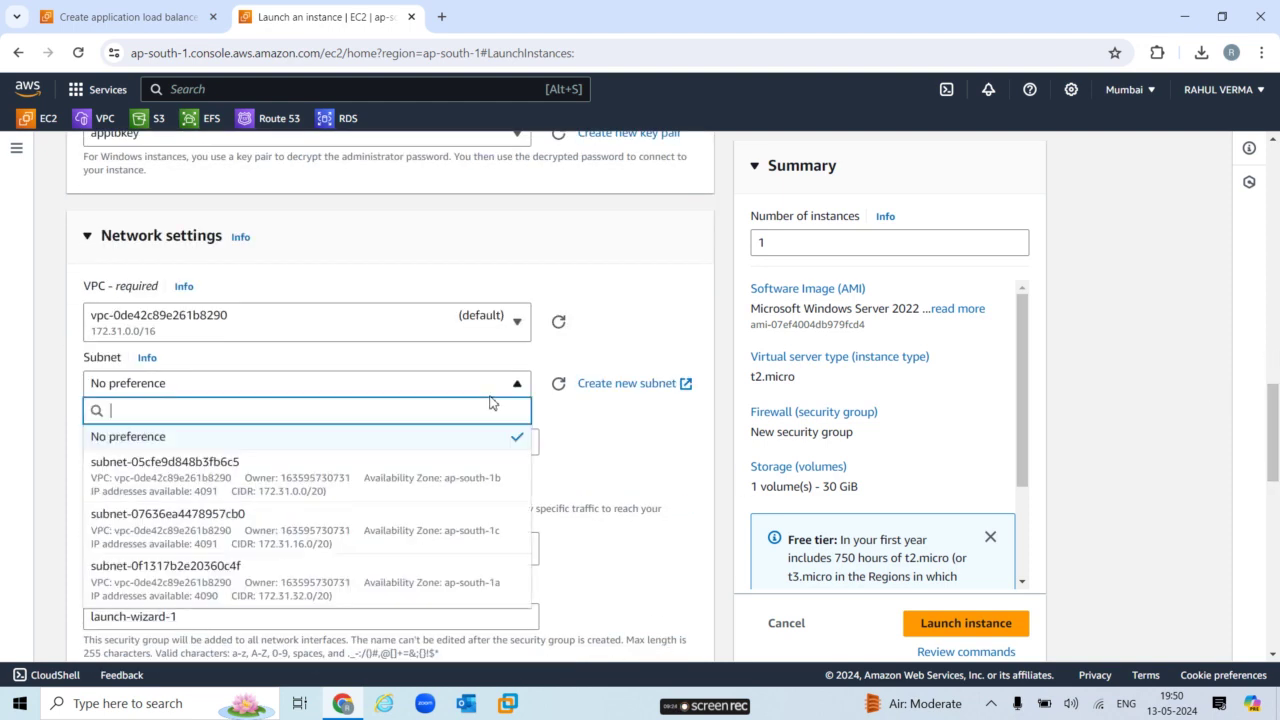
click(462, 490)
drag(1276, 464, 1276, 499)
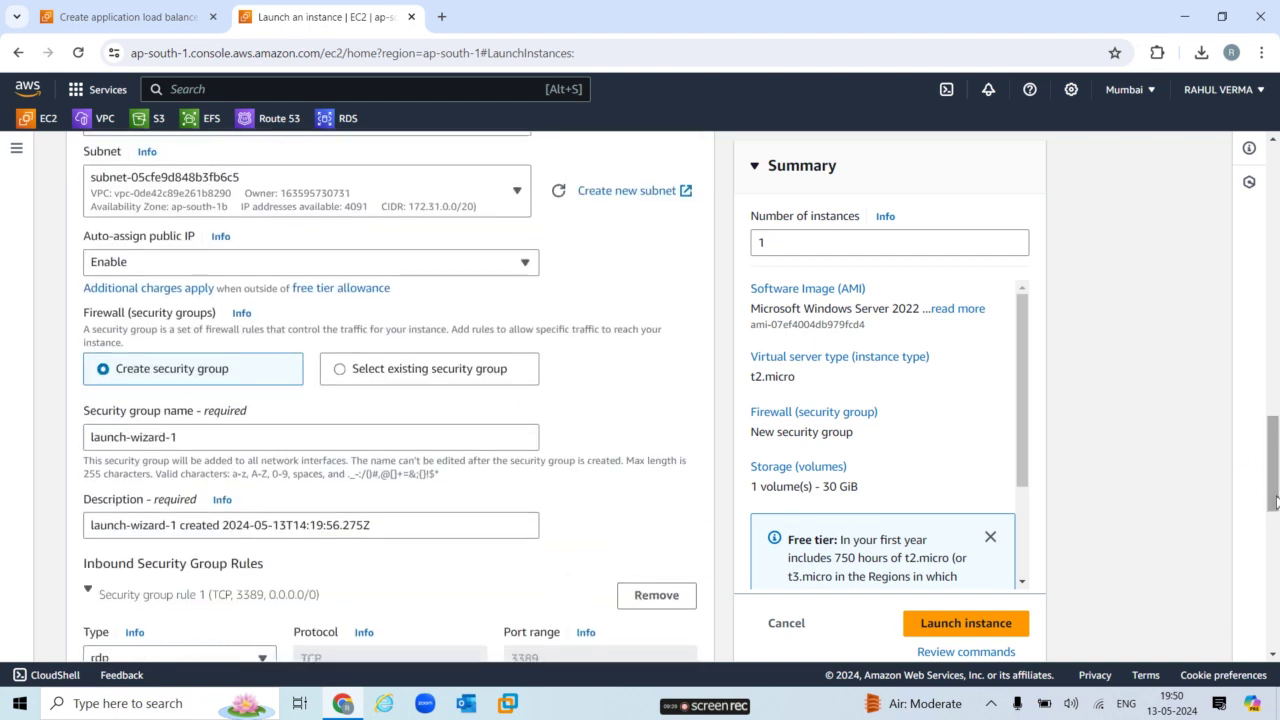
click(339, 370)
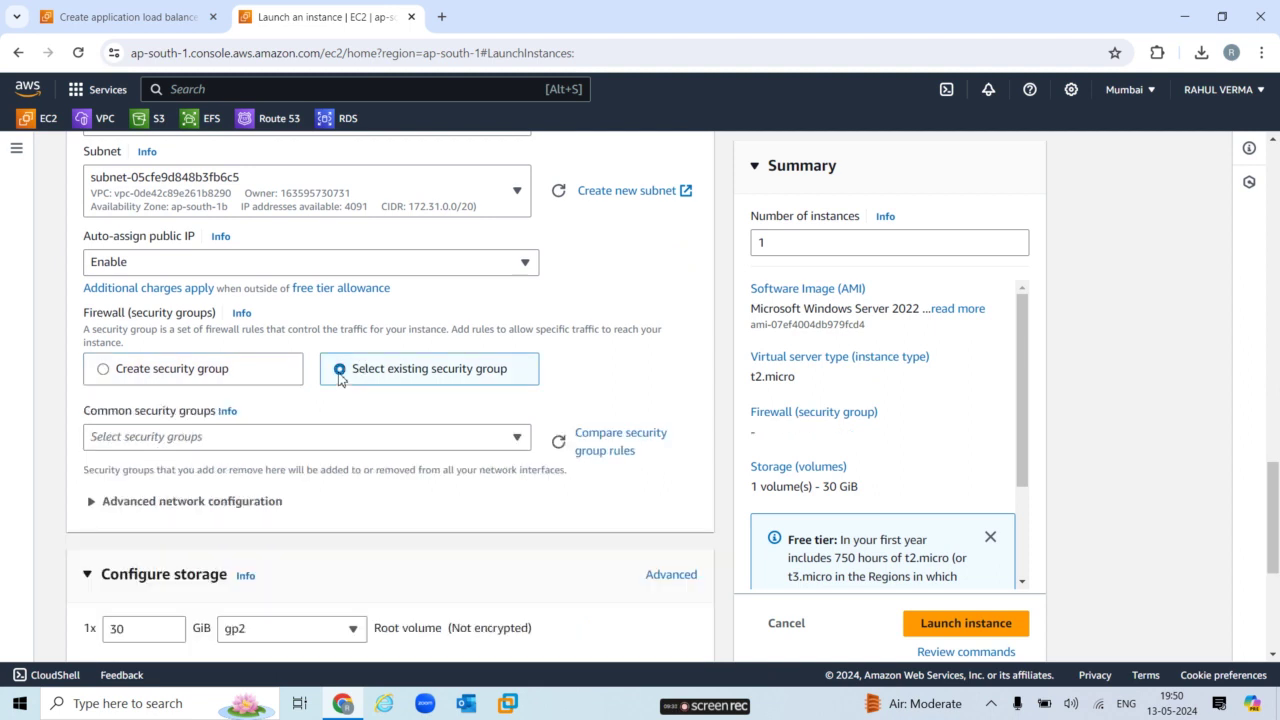
click(326, 440)
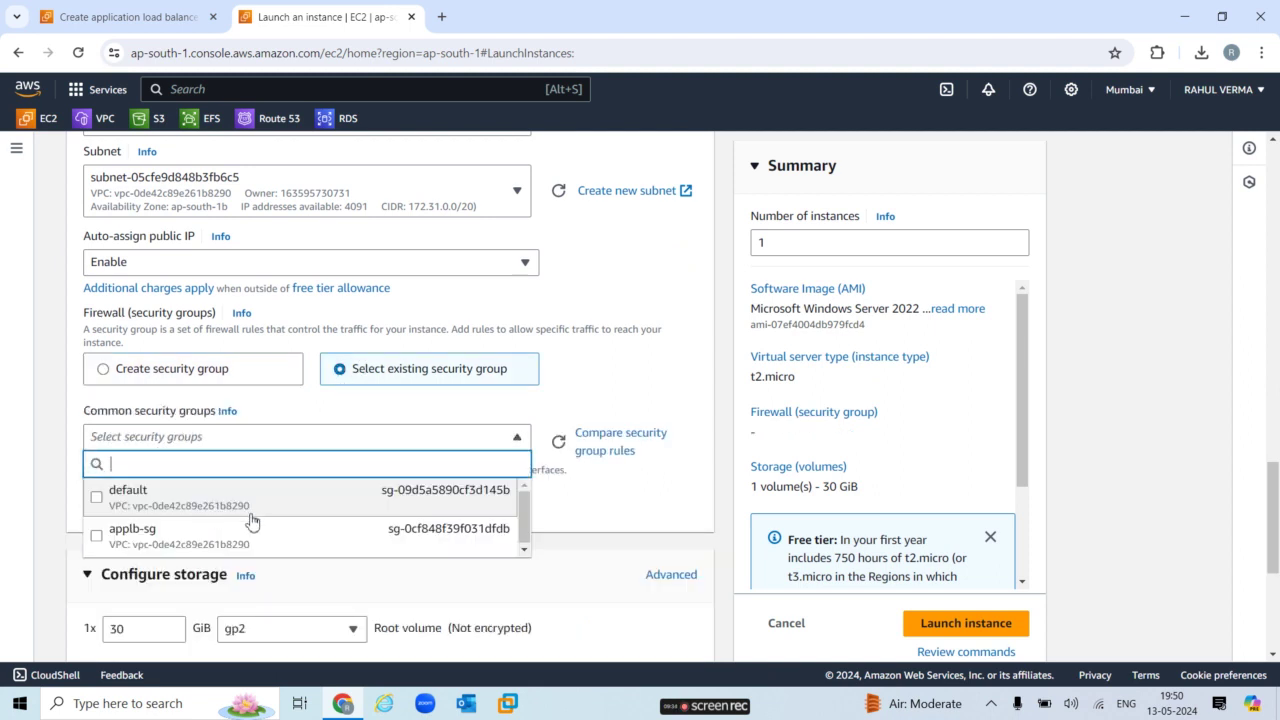
click(240, 541)
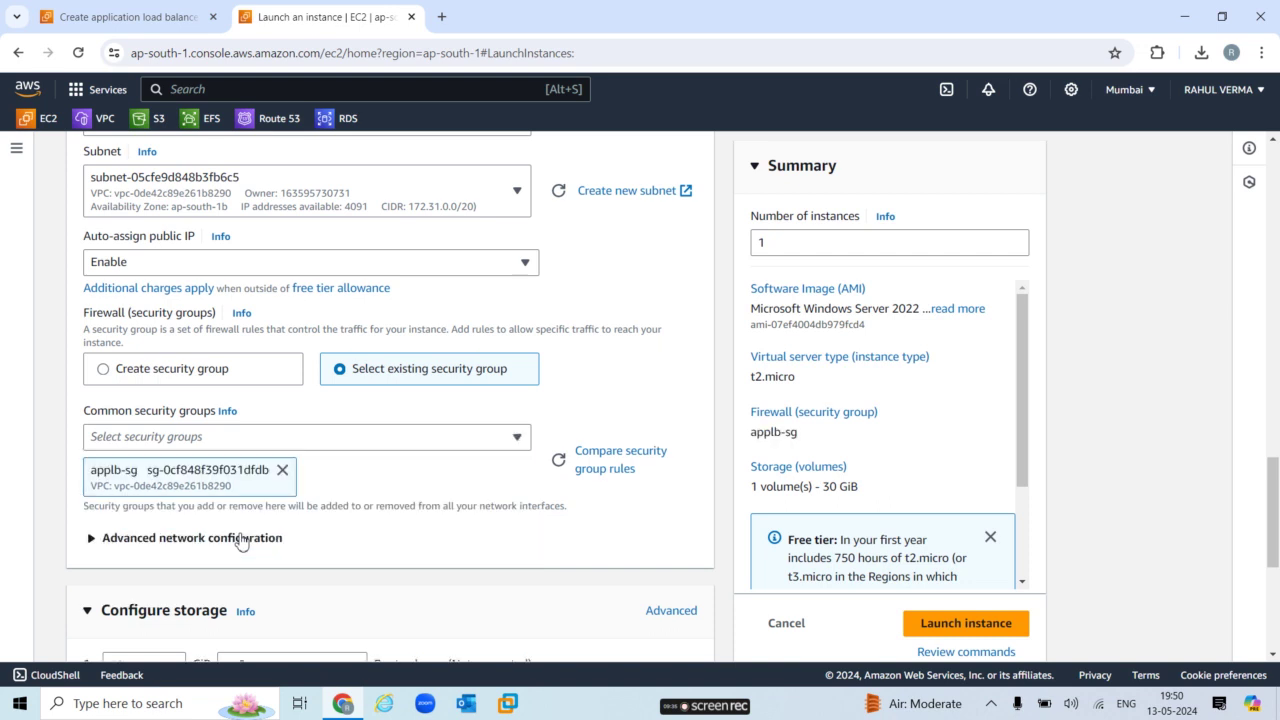
click(952, 628)
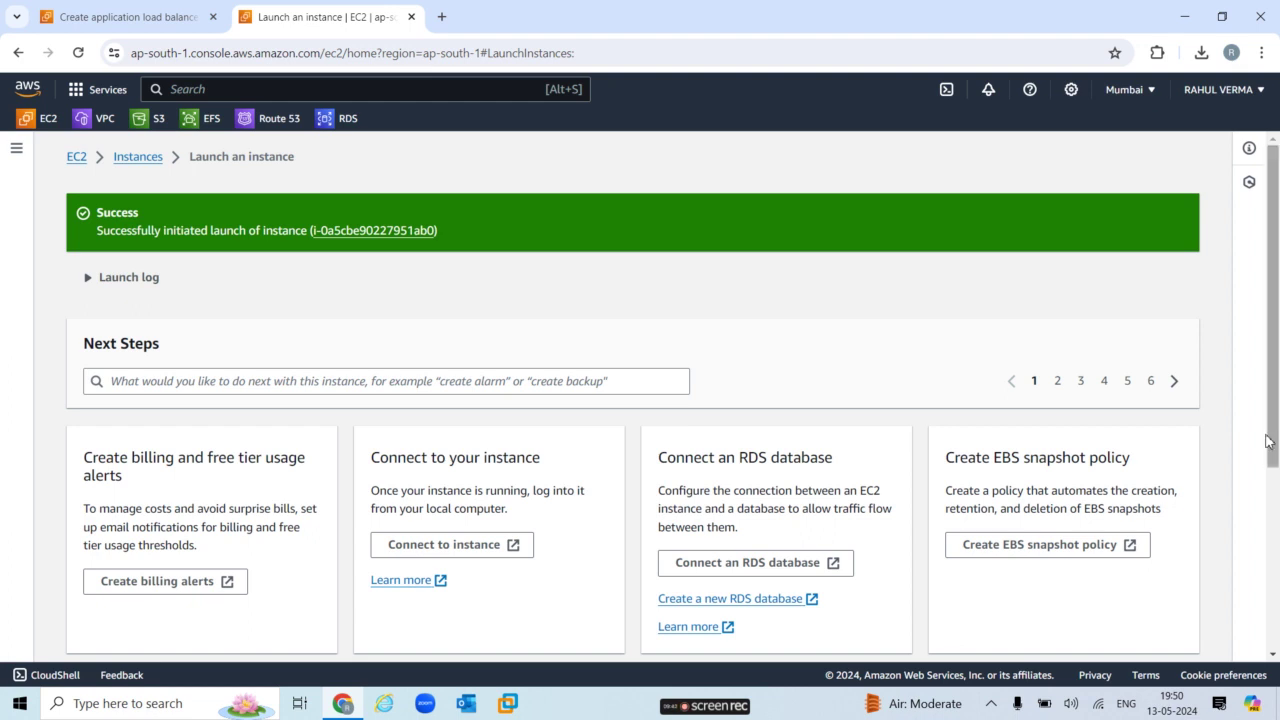
List all instances, close the load balancer tab, refresh to show server2 pending, and select server1.
drag(1275, 452, 1275, 650)
click(1165, 635)
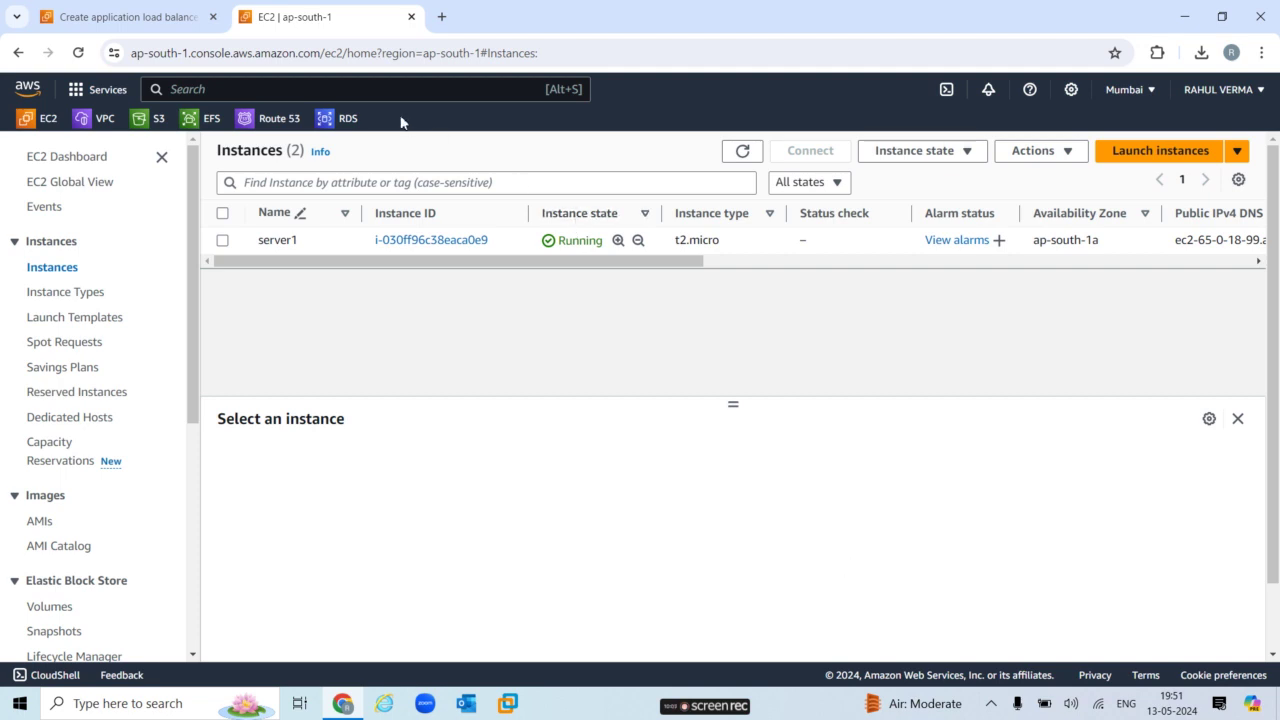
click(211, 18)
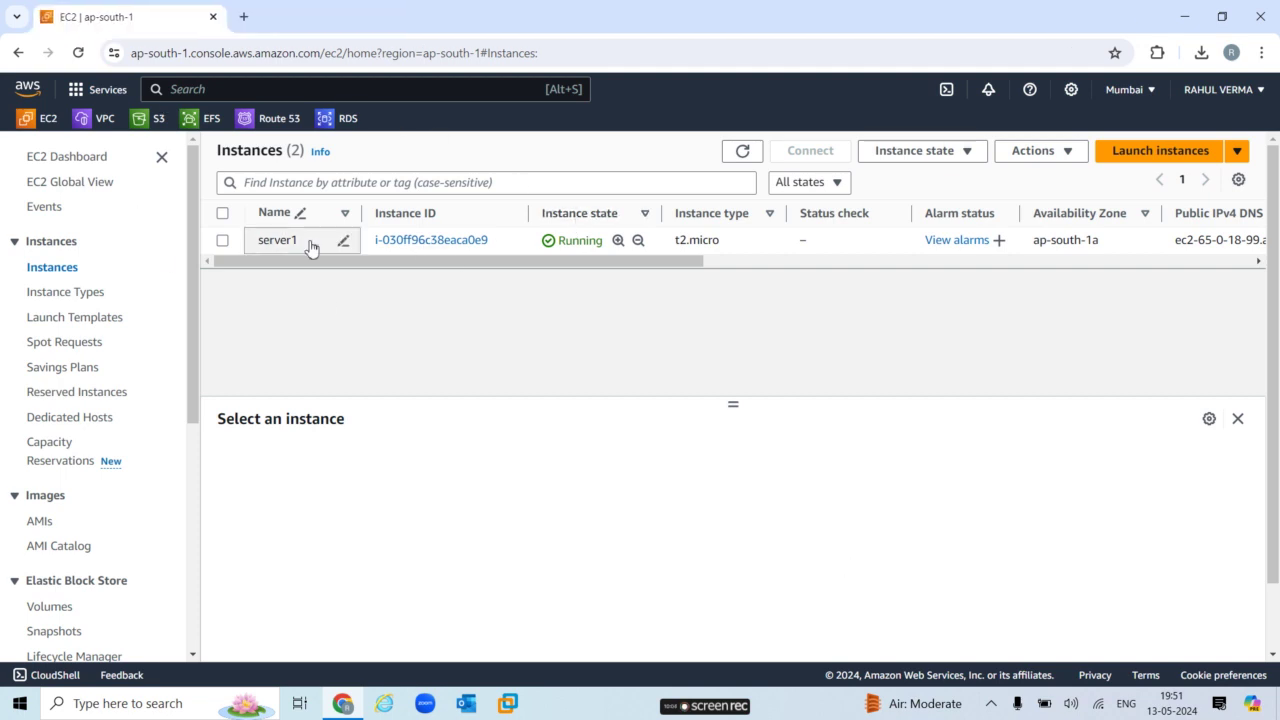
click(745, 151)
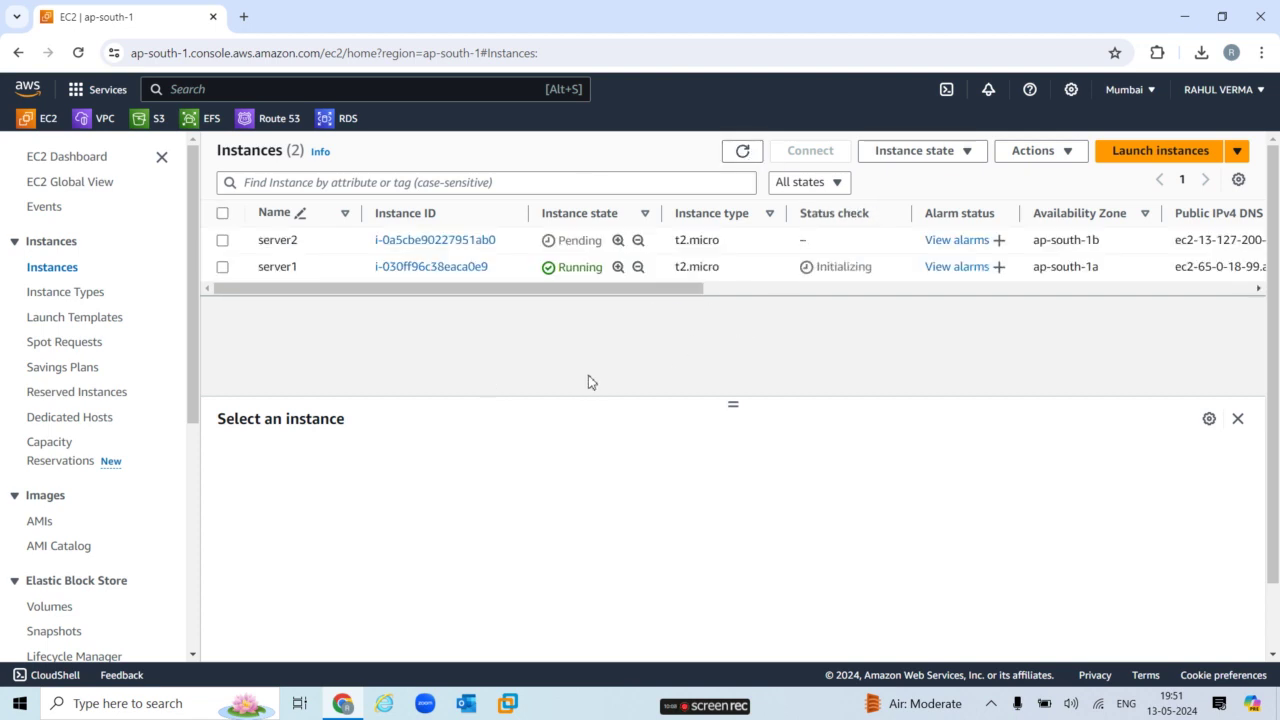
click(223, 267)
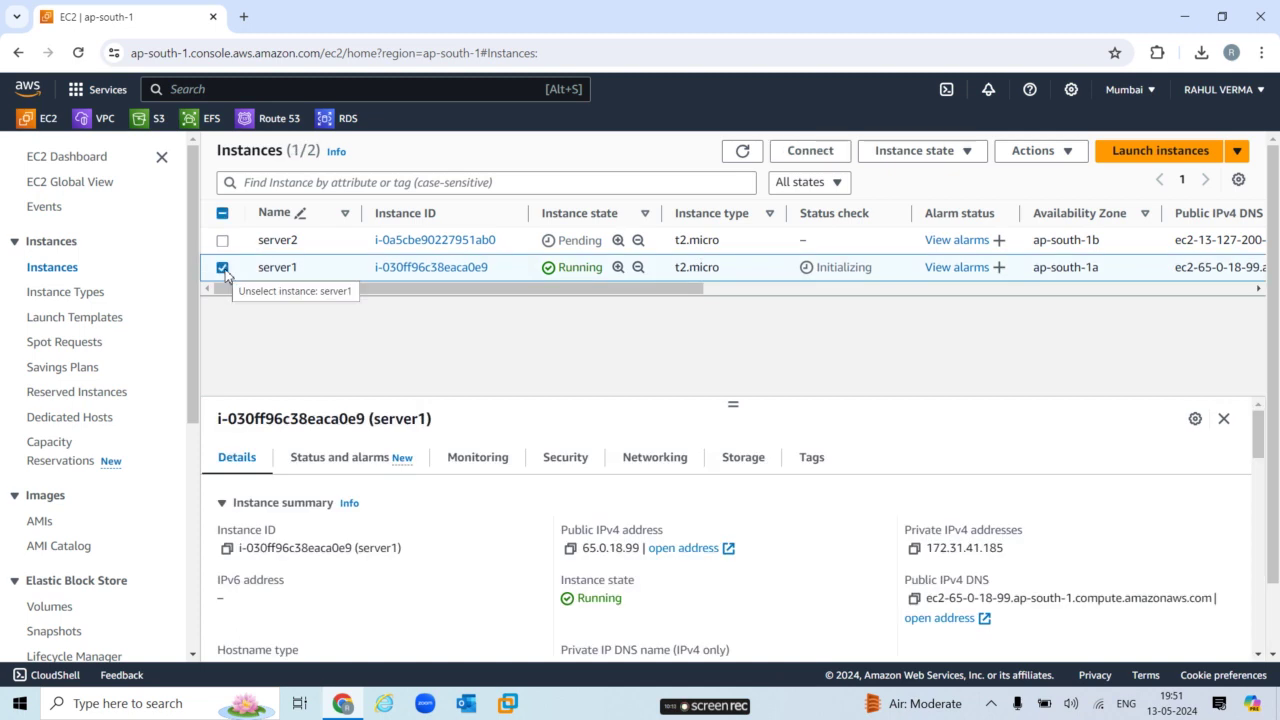
Open server1's RDP client connection options and go to its Get Windows password page.
click(829, 158)
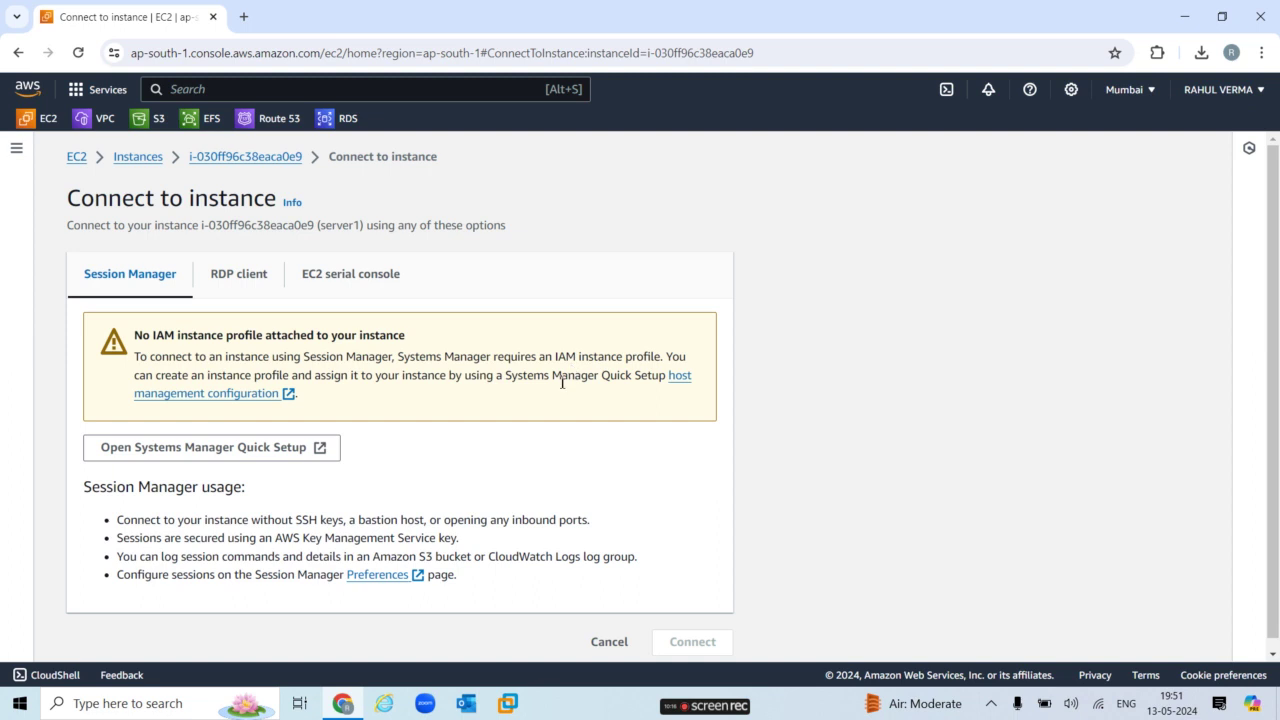
click(257, 273)
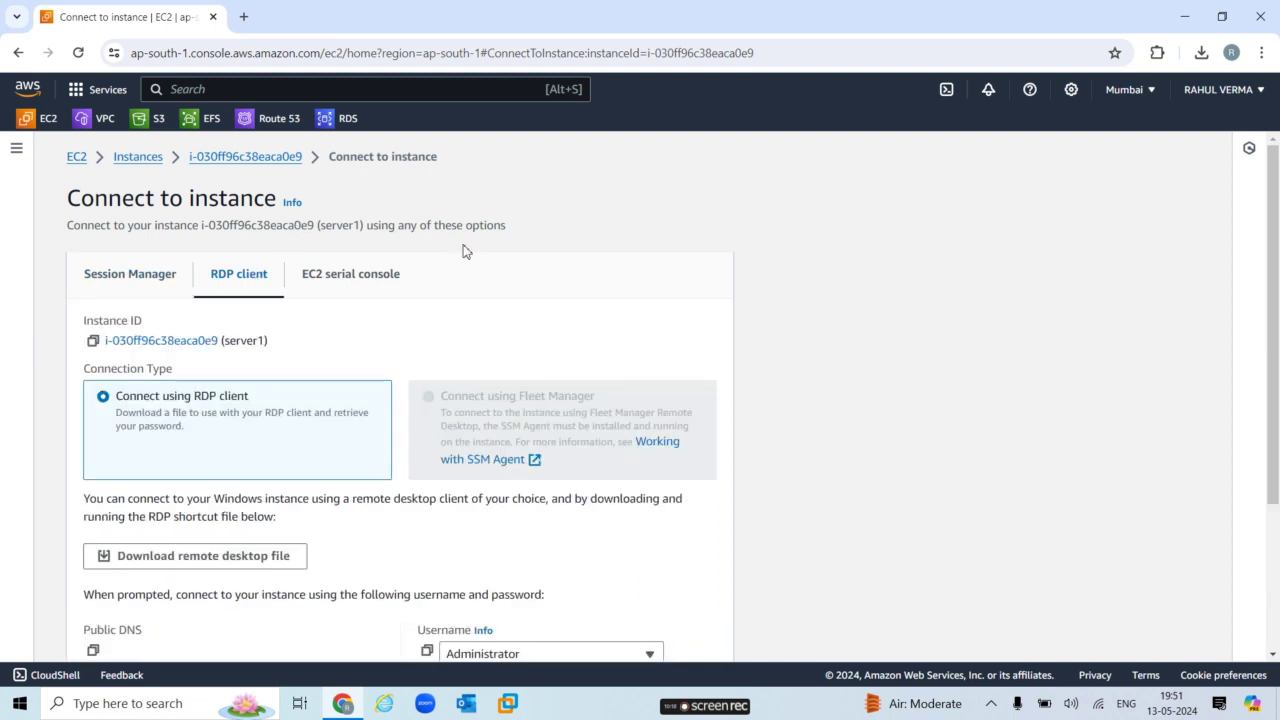
drag(1277, 414, 1277, 551)
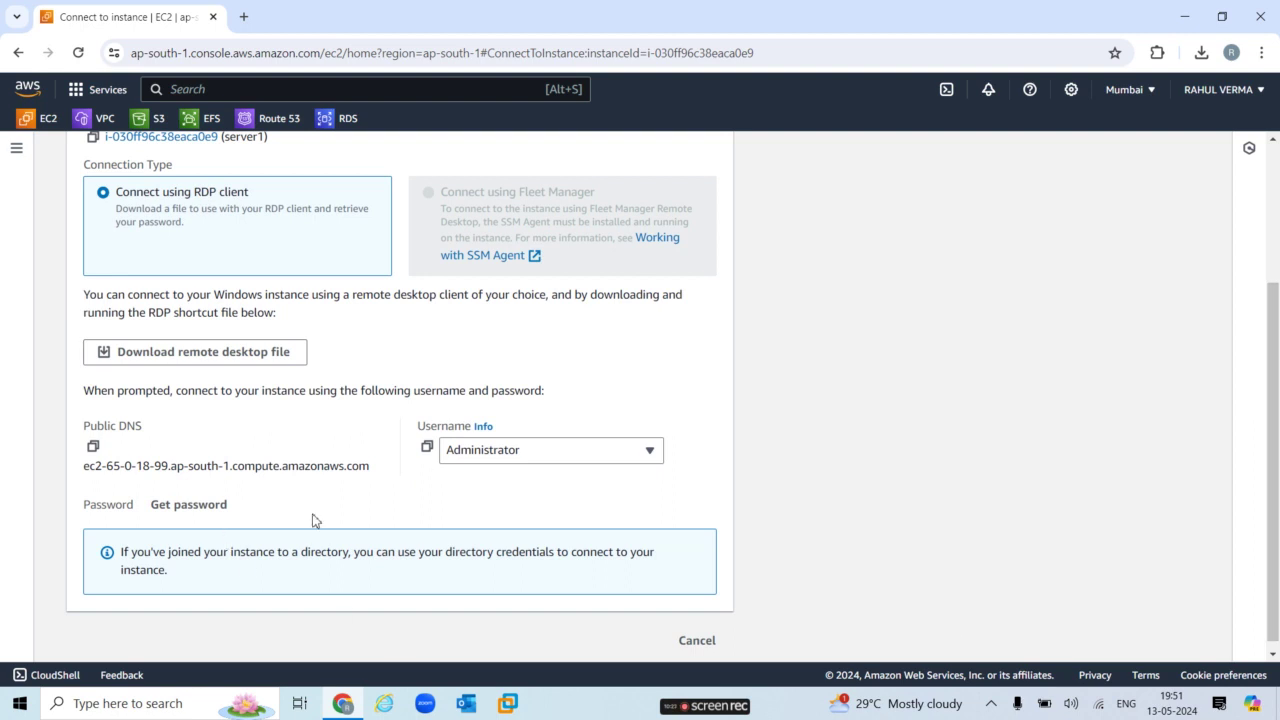
click(210, 510)
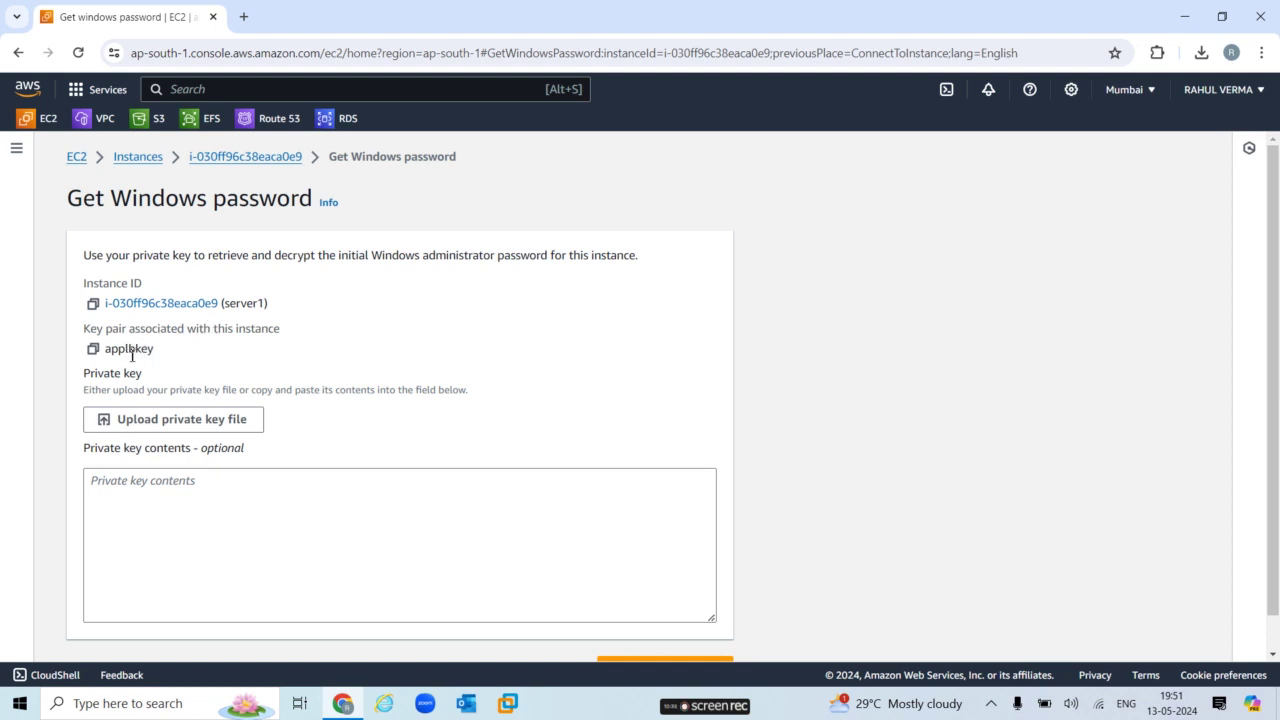
Upload applbkey.pem from Downloads as the private key and decrypt server1's administrator password.
click(211, 421)
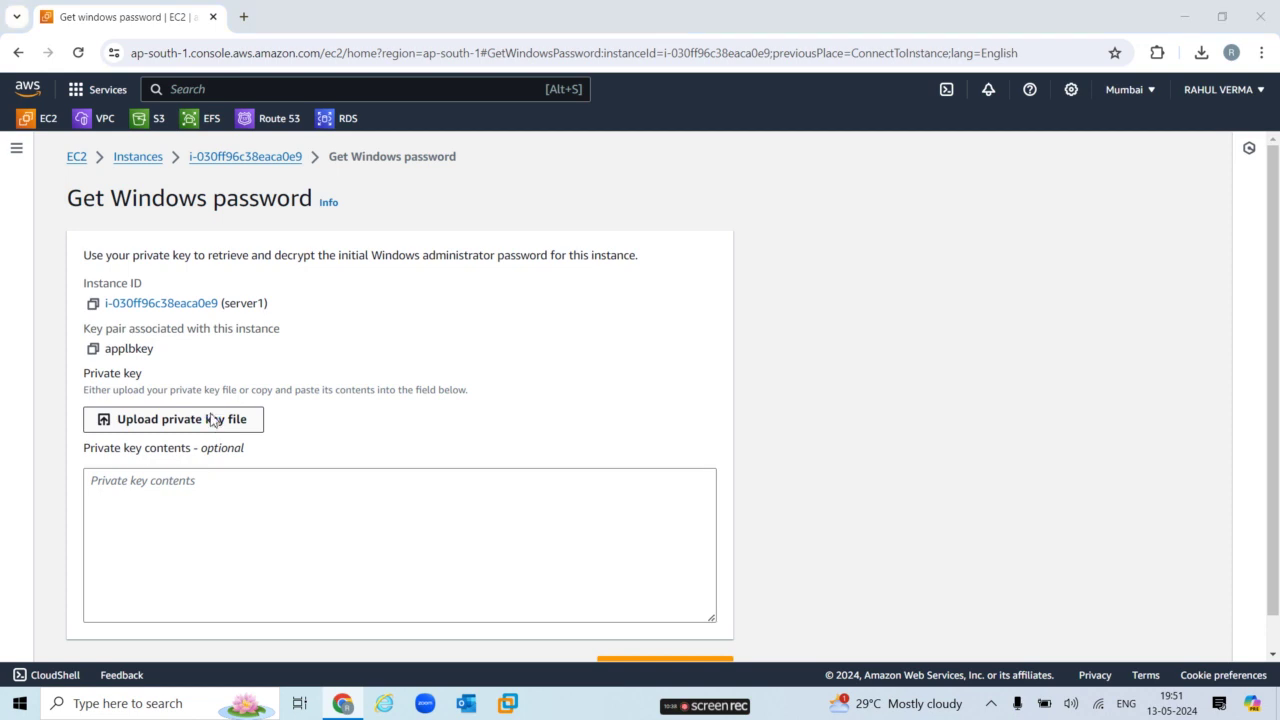
click(266, 237)
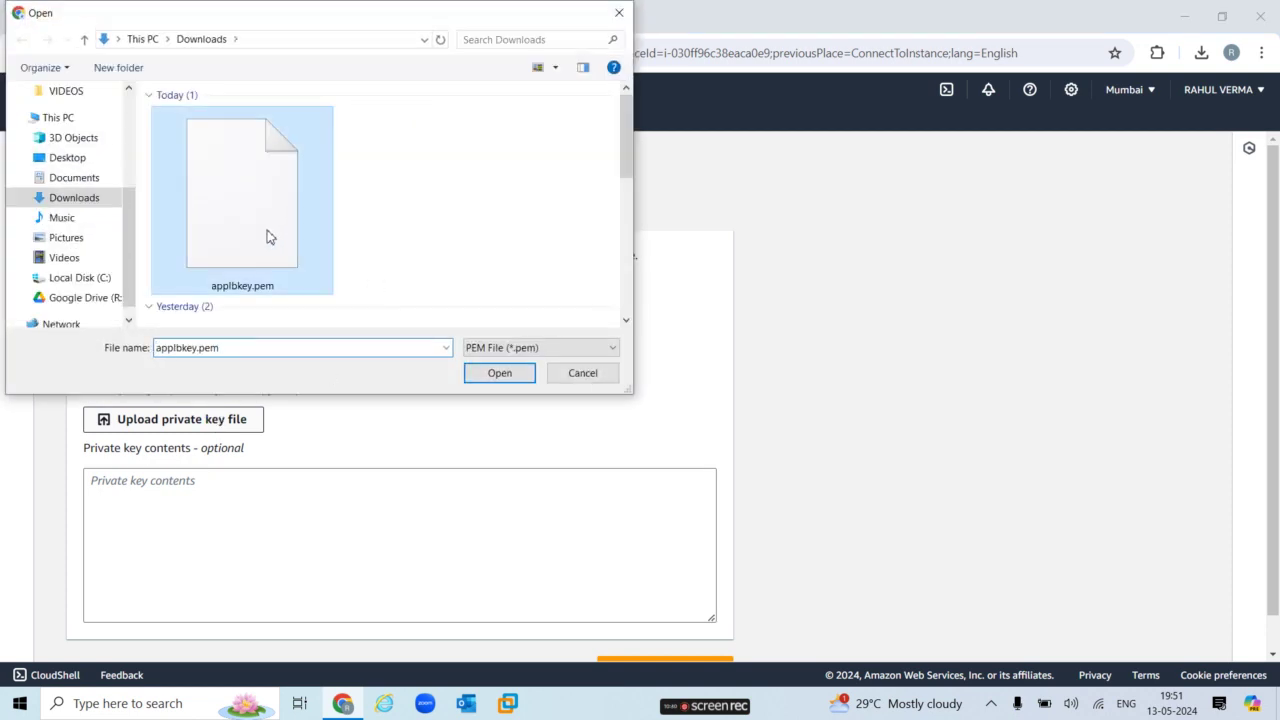
click(500, 378)
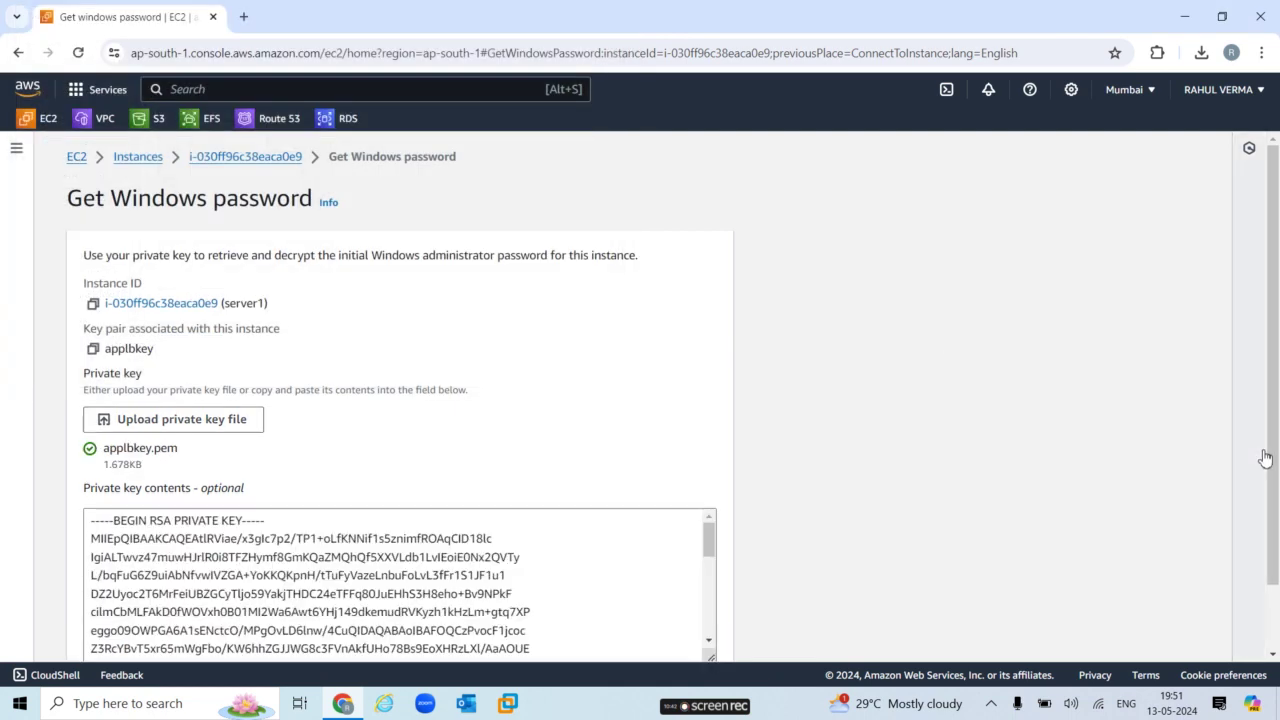
scroll(1265, 458, down, 2)
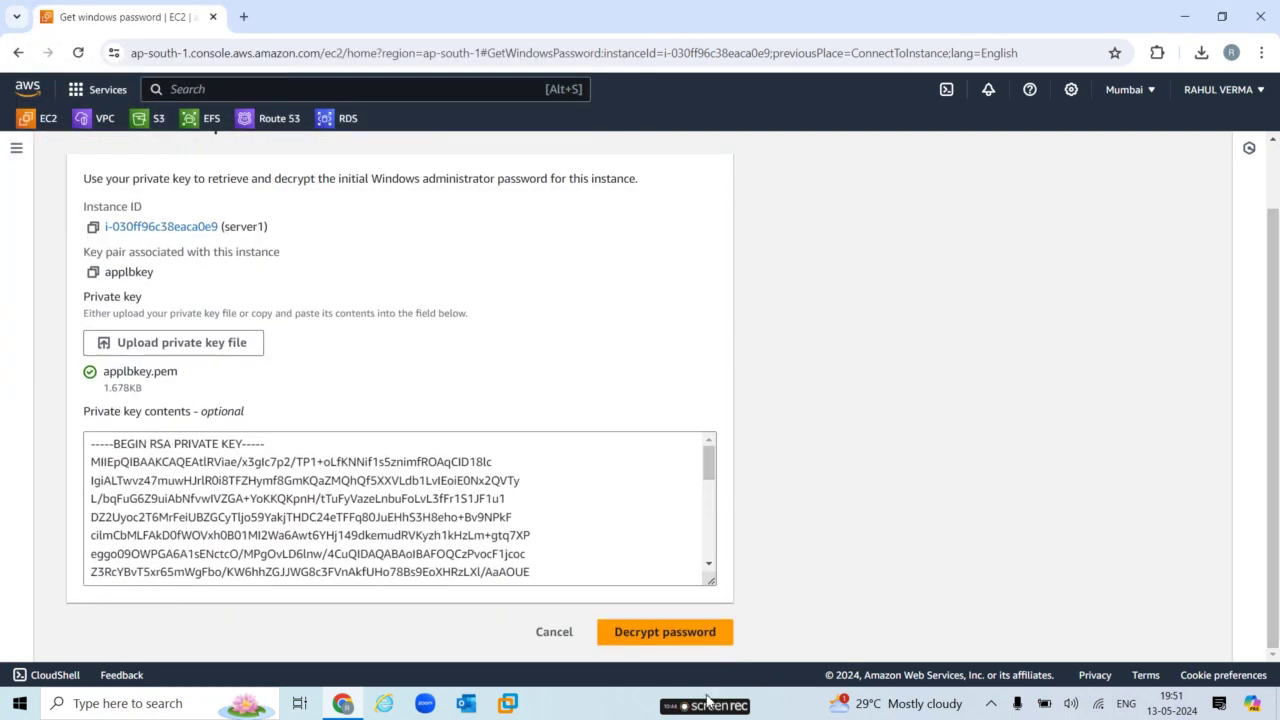
click(706, 638)
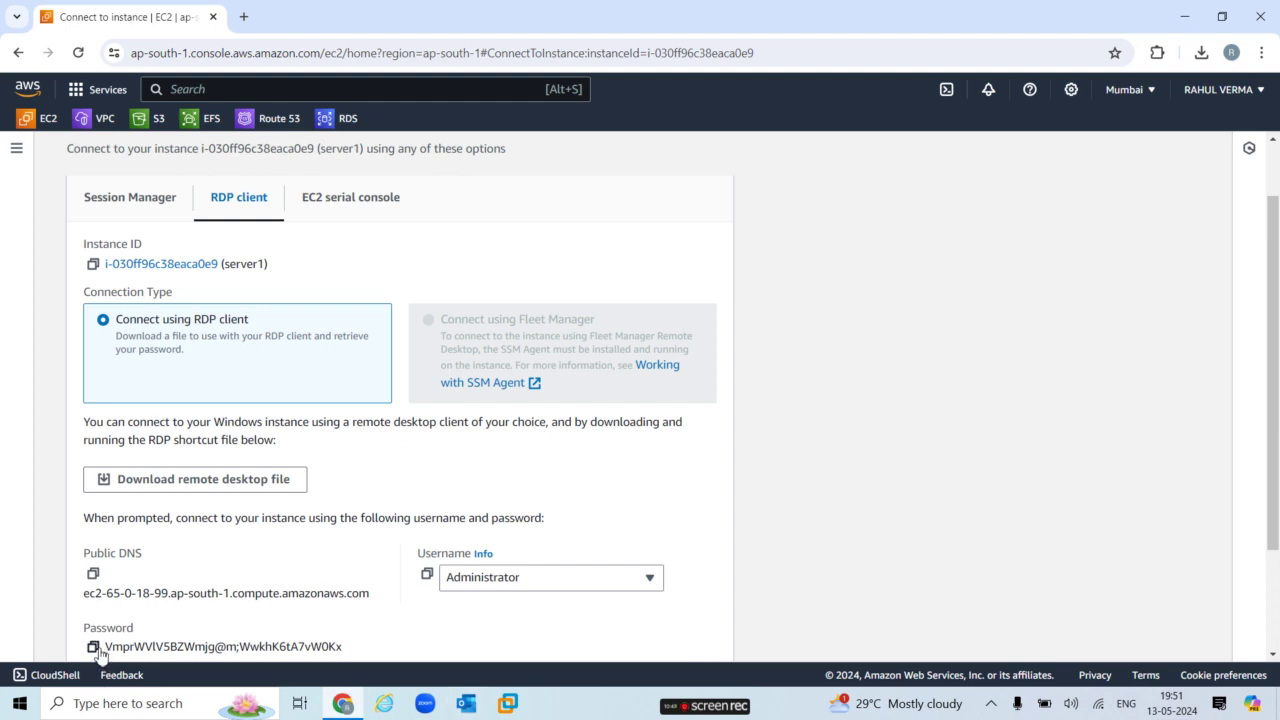
Copy server1's decrypted password, then download and open server1 (5).rdp.
click(93, 647)
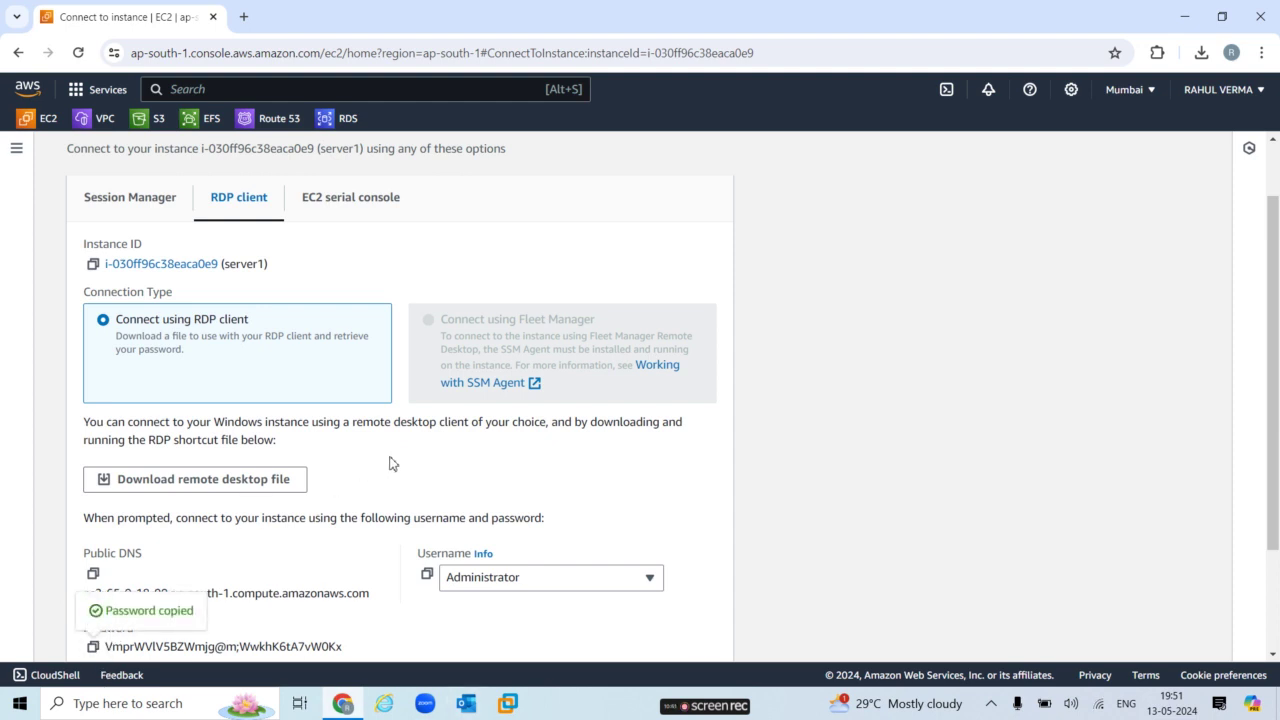
click(250, 490)
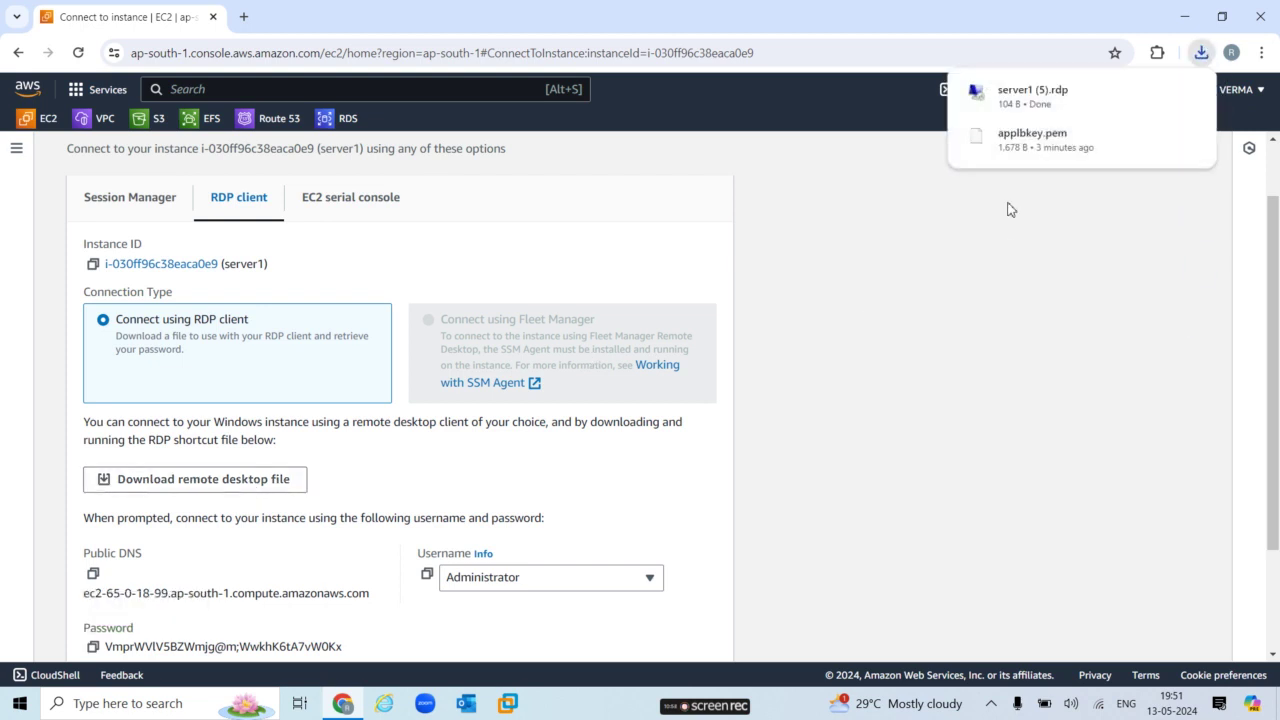
click(1040, 100)
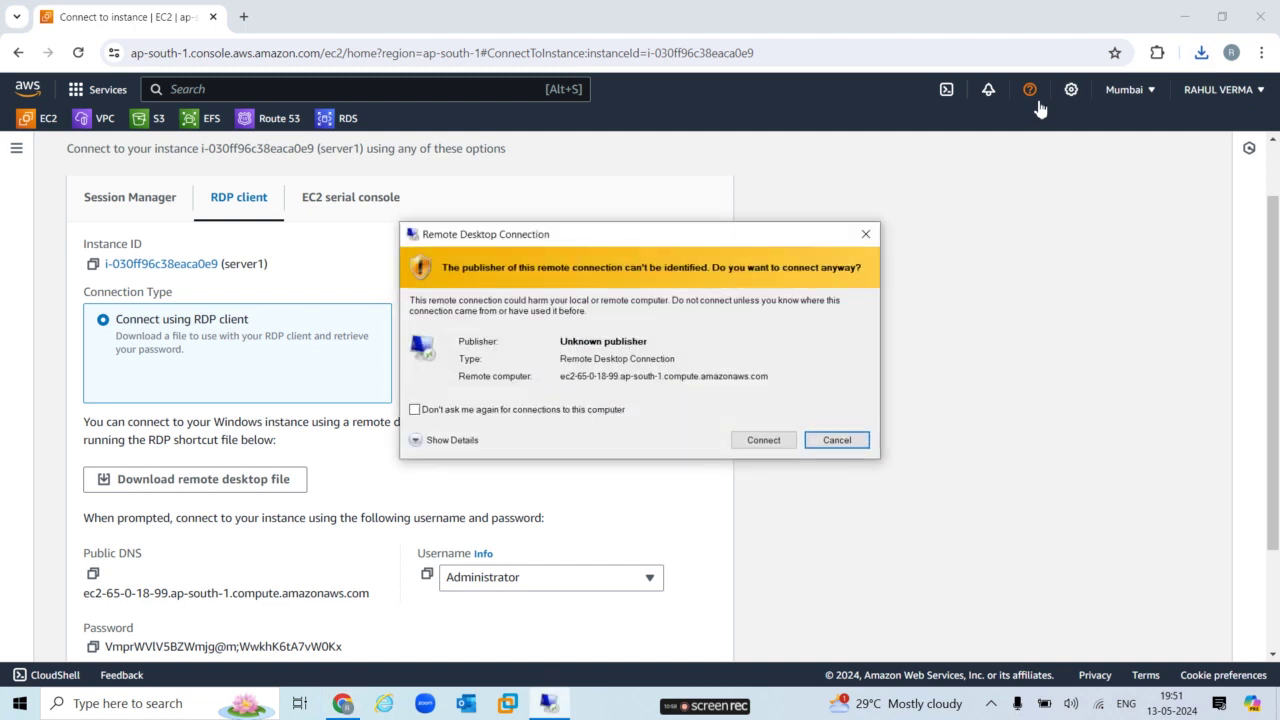
Log in to server1 as Administrator with the pasted password, accept the certificate, then minimize the session.
click(775, 437)
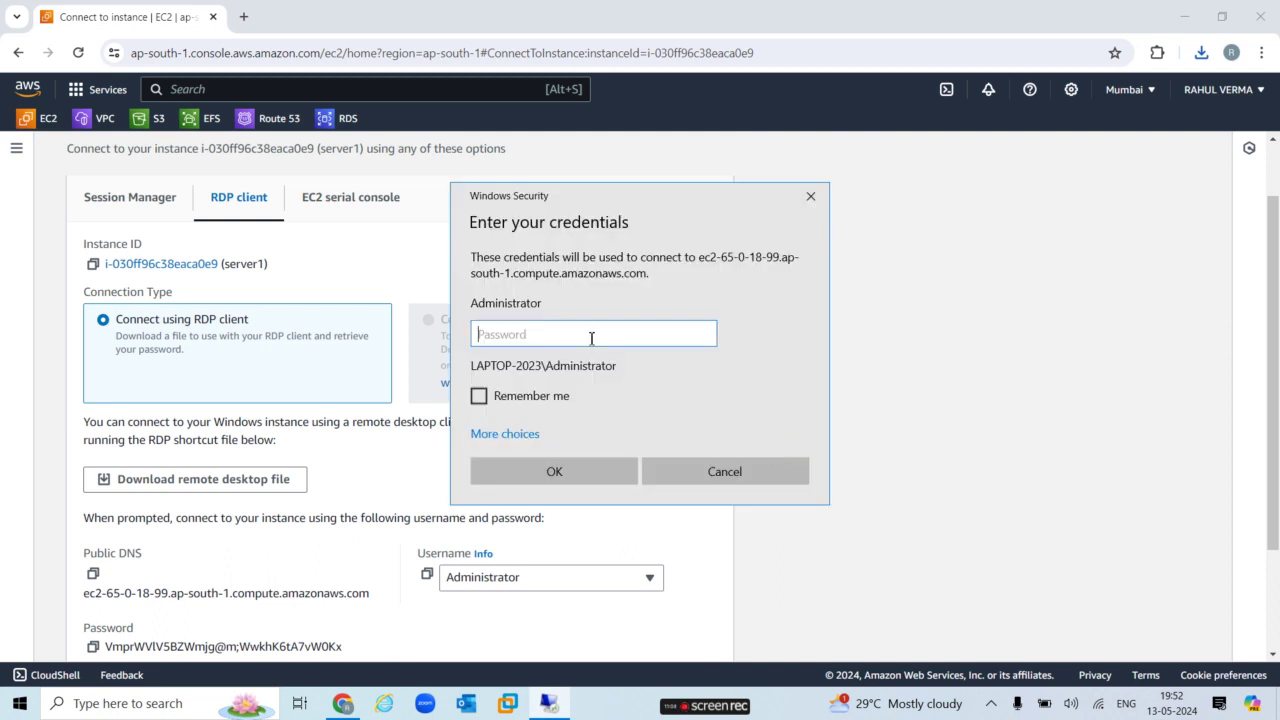
key(ctrl+v)
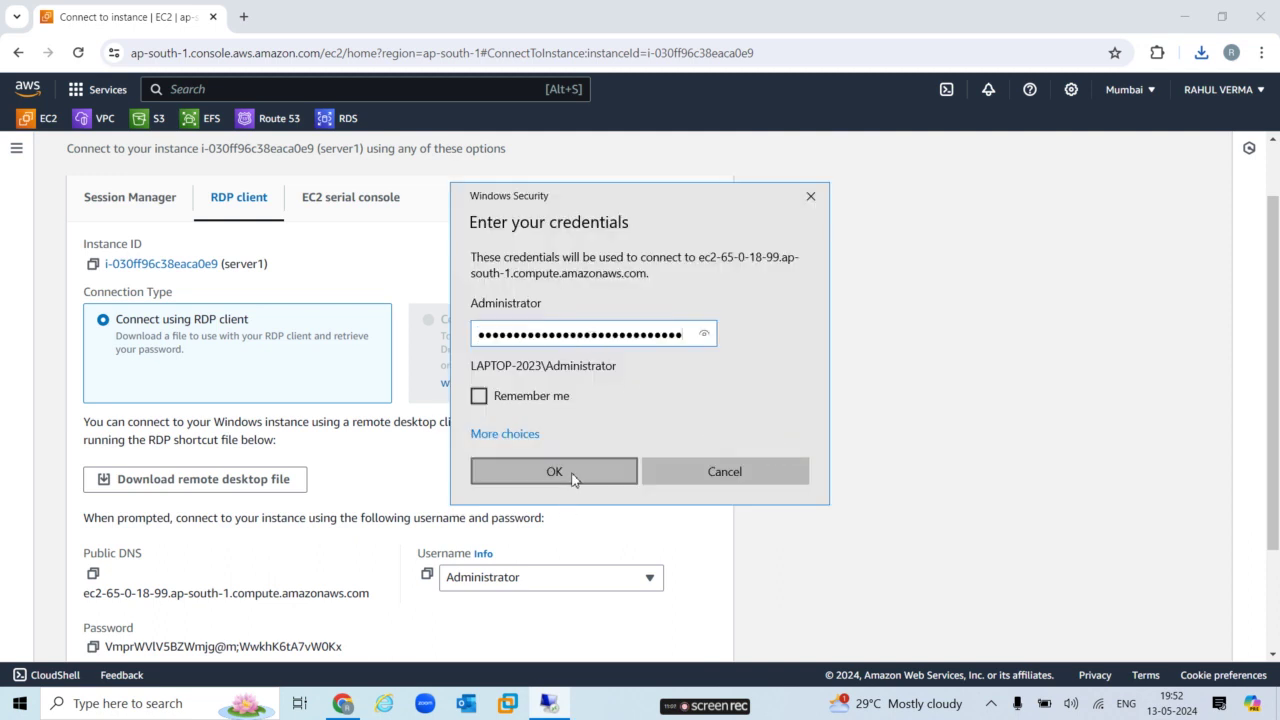
click(572, 473)
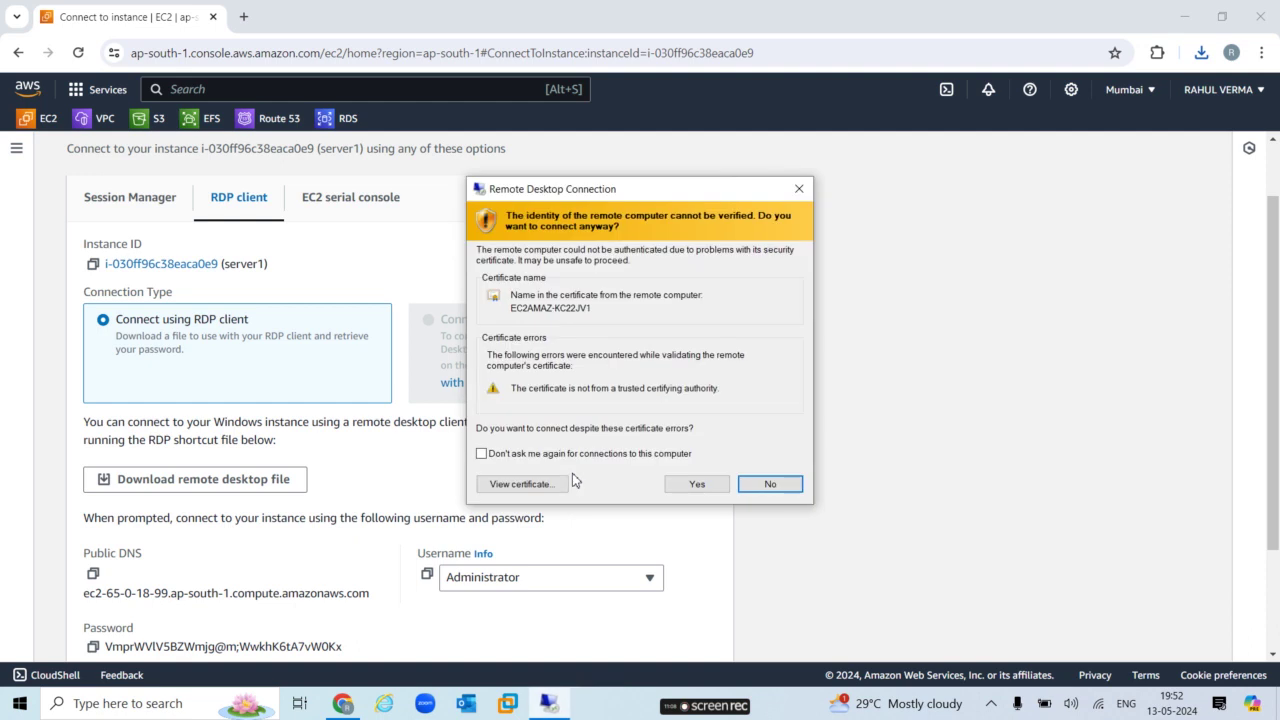
click(697, 485)
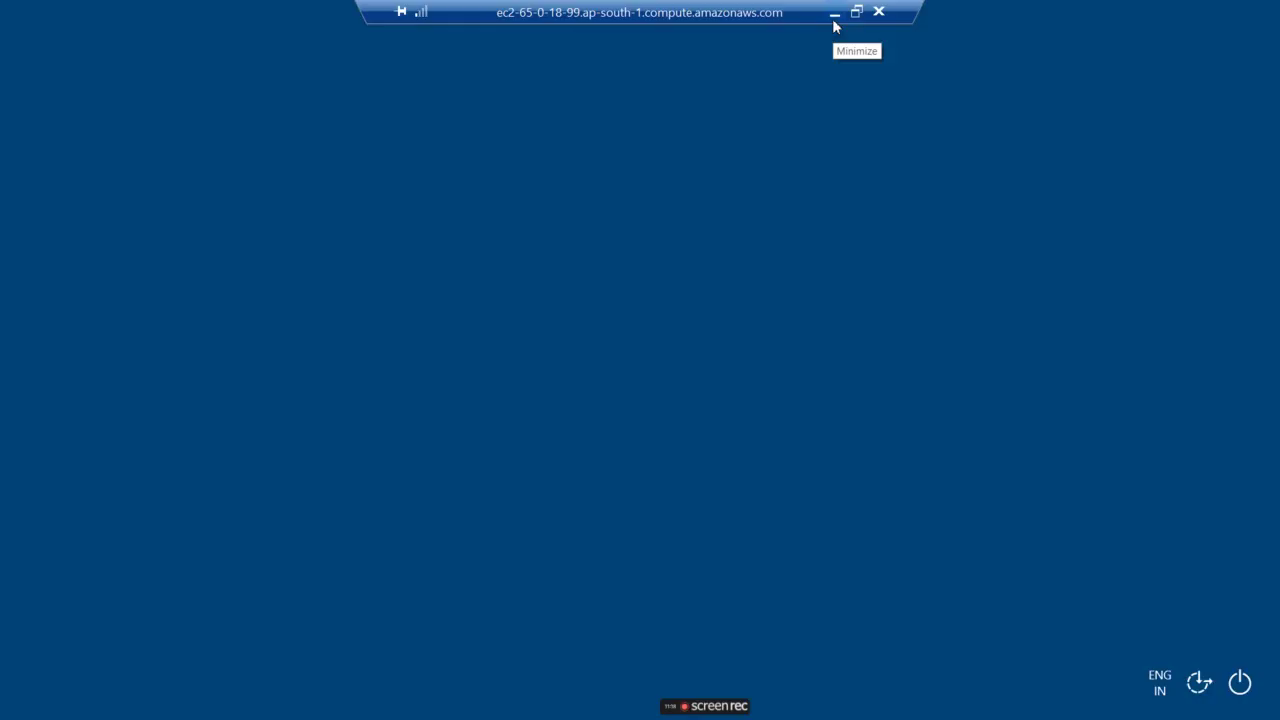
click(836, 20)
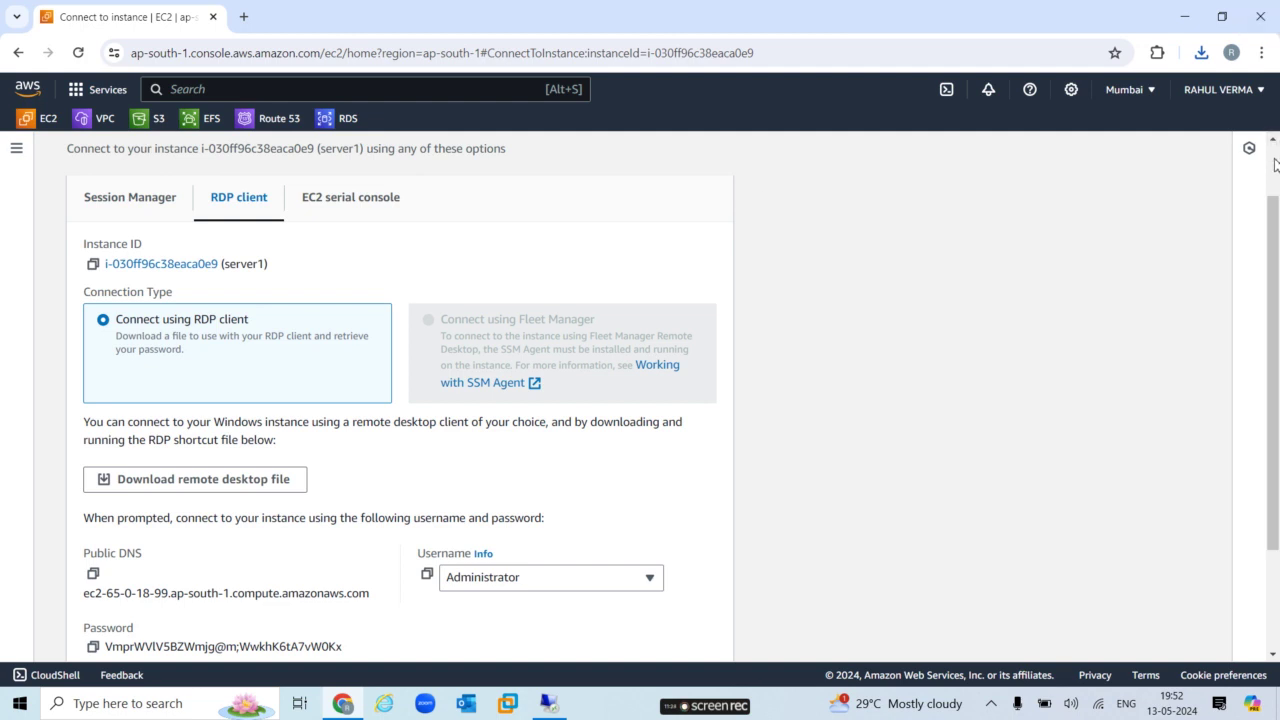
Back in the instances list, select server2 and open its RDP client Get password page.
scroll(347, 300, up, 2)
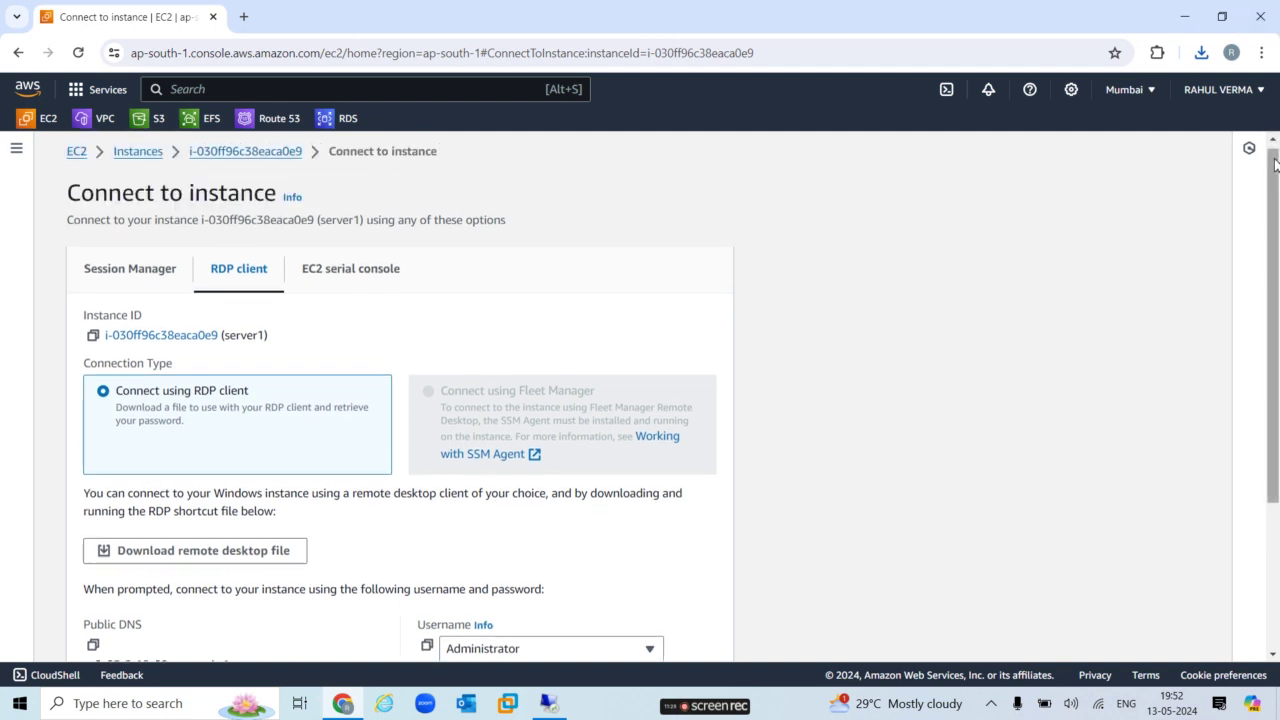
click(131, 158)
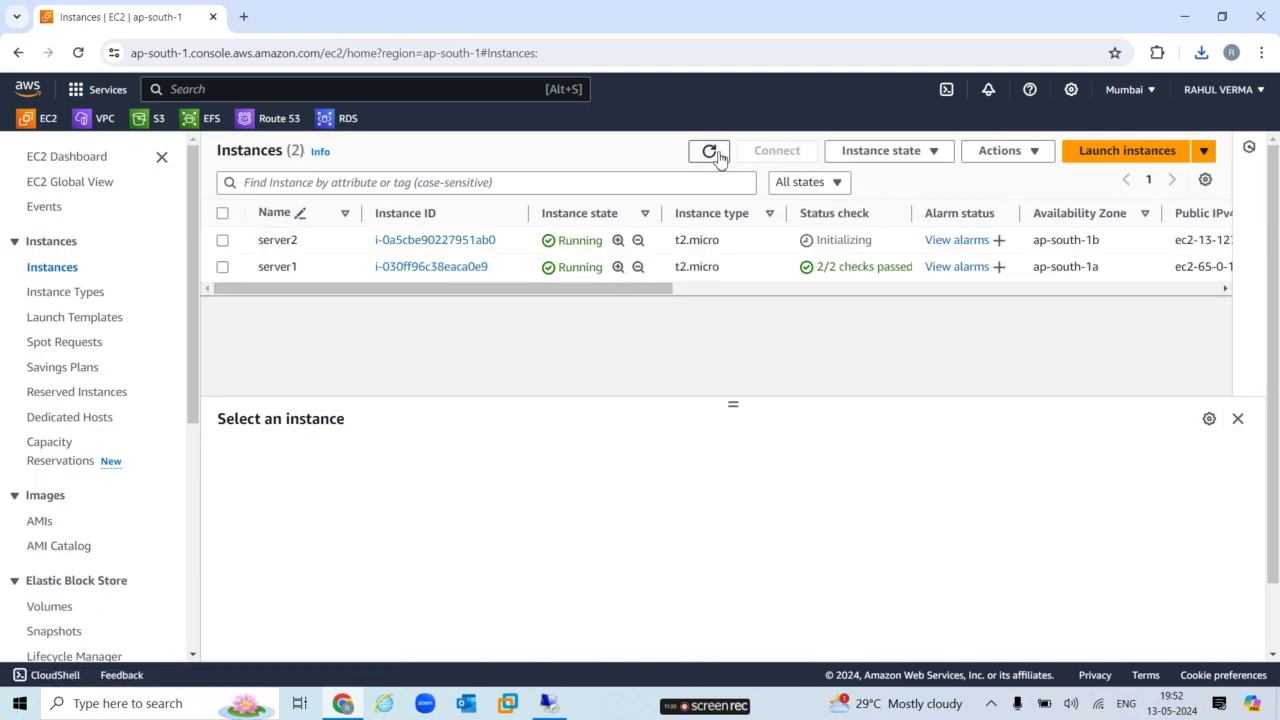
click(712, 151)
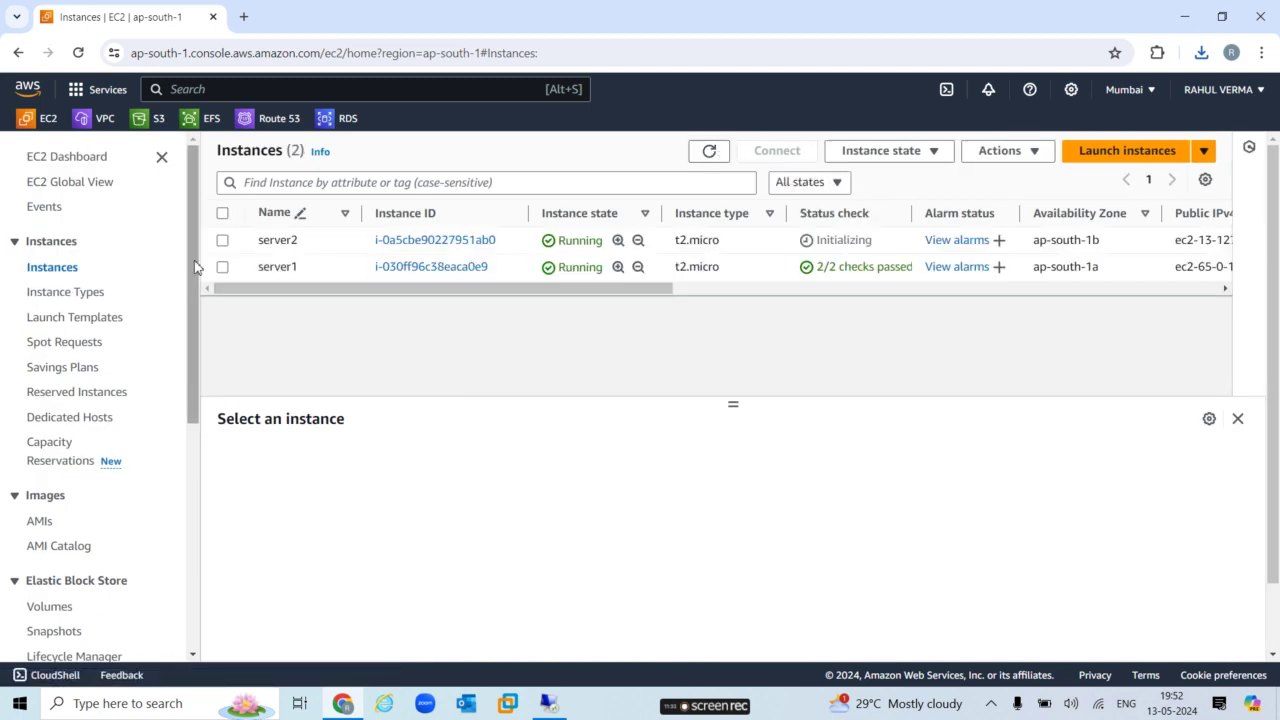
click(222, 241)
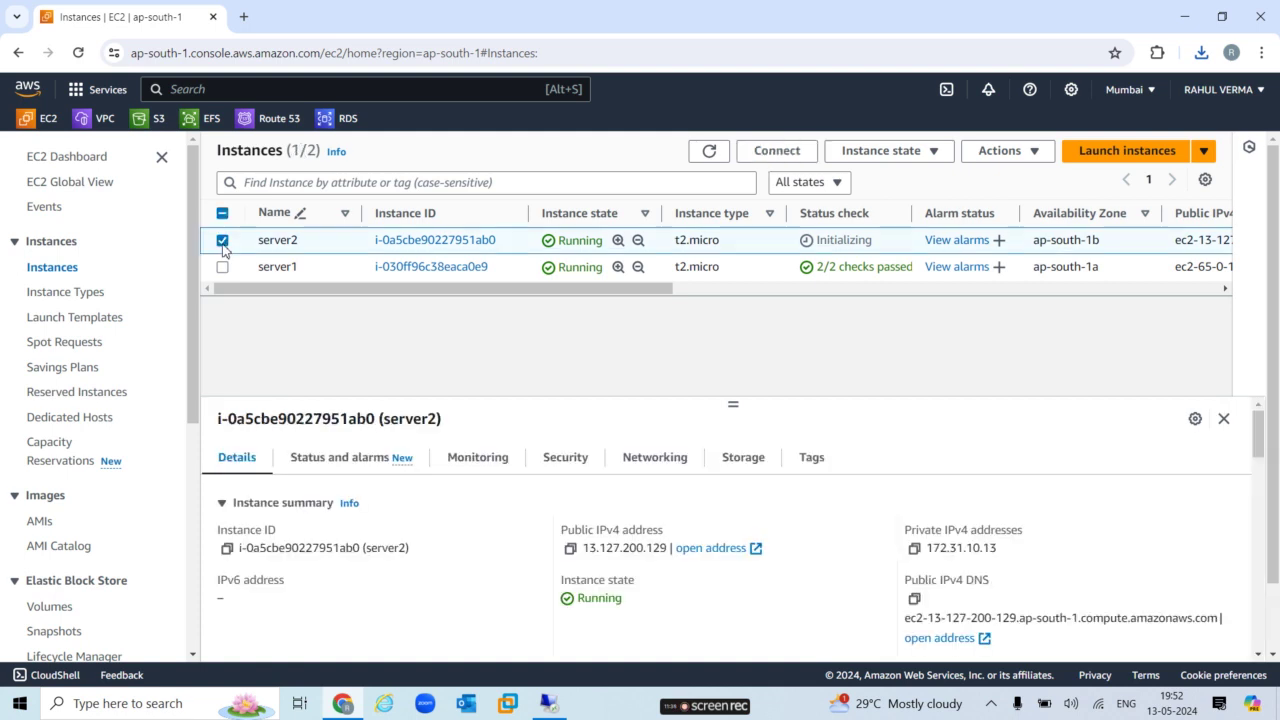
click(765, 155)
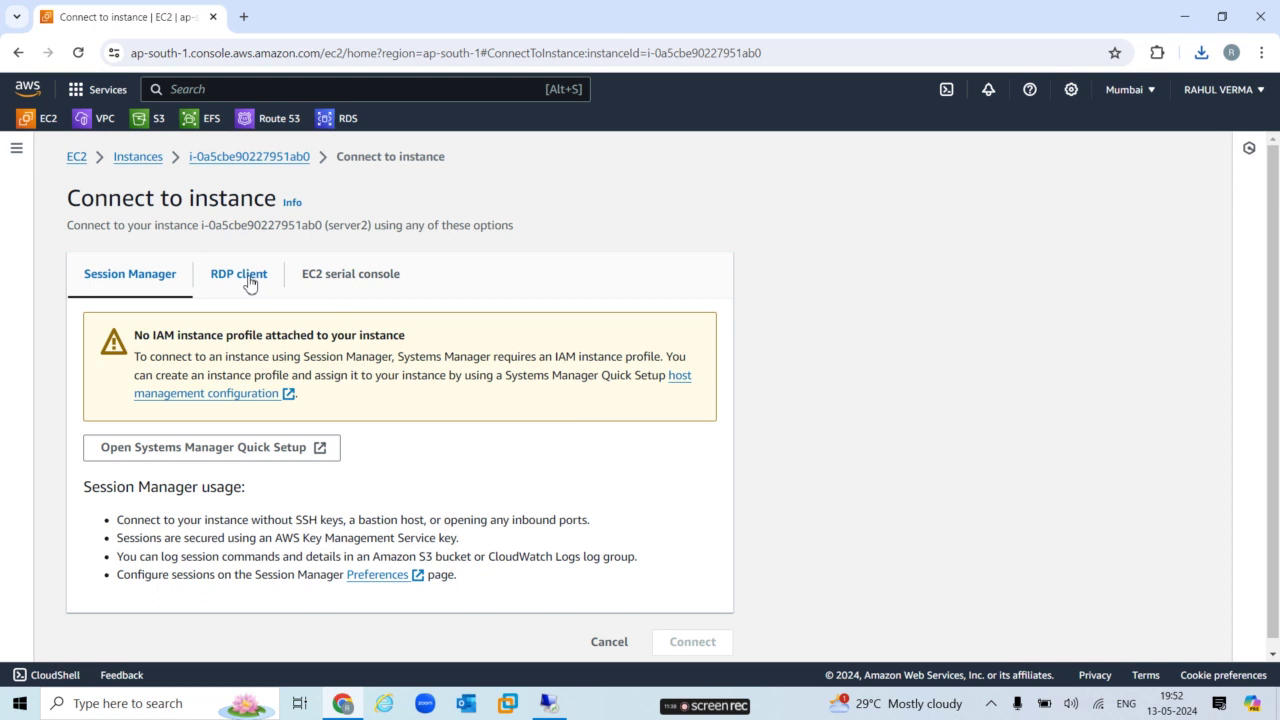
click(249, 281)
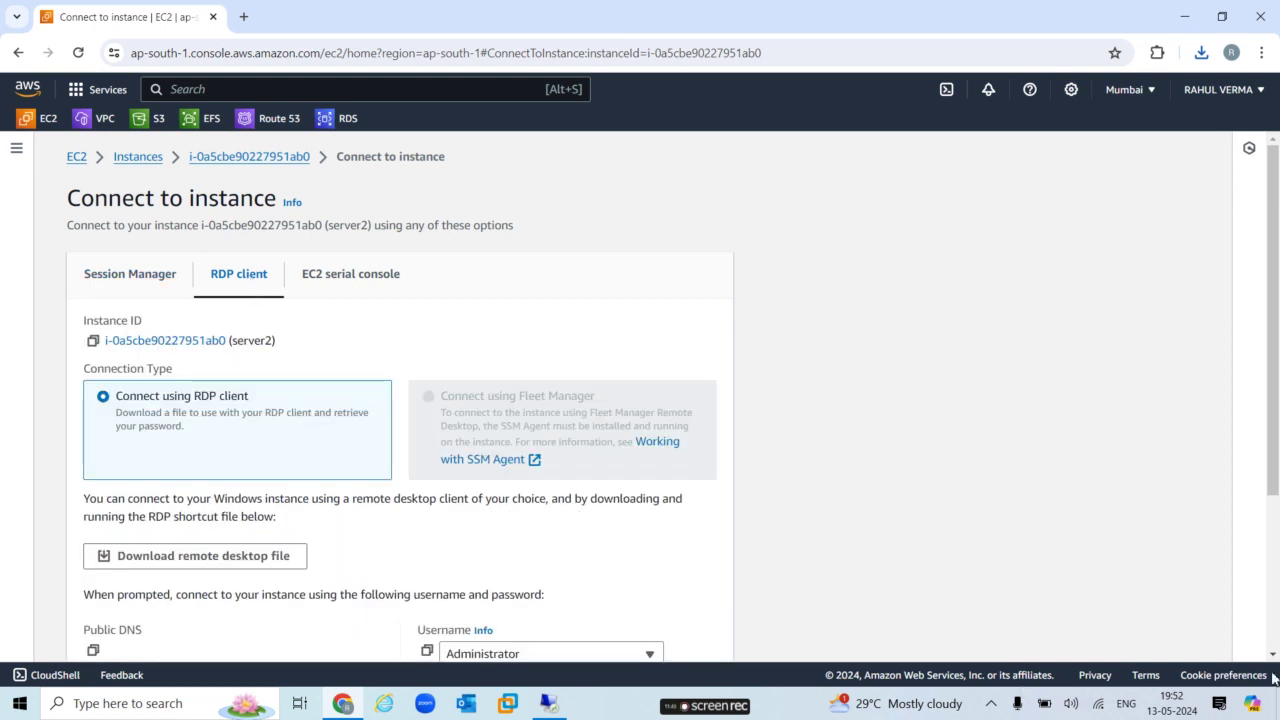
scroll(1275, 660, down, 3)
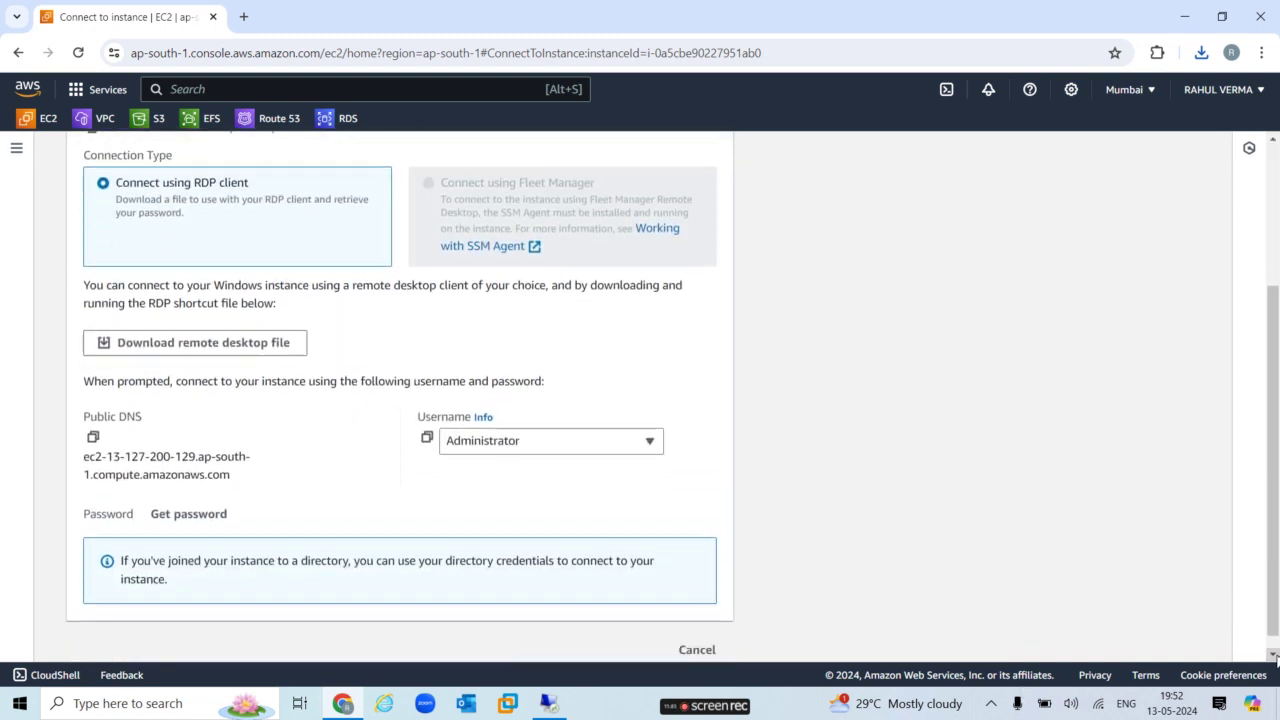
click(210, 497)
Decrypt server2's administrator password with applbkey.pem and copy it.
click(196, 424)
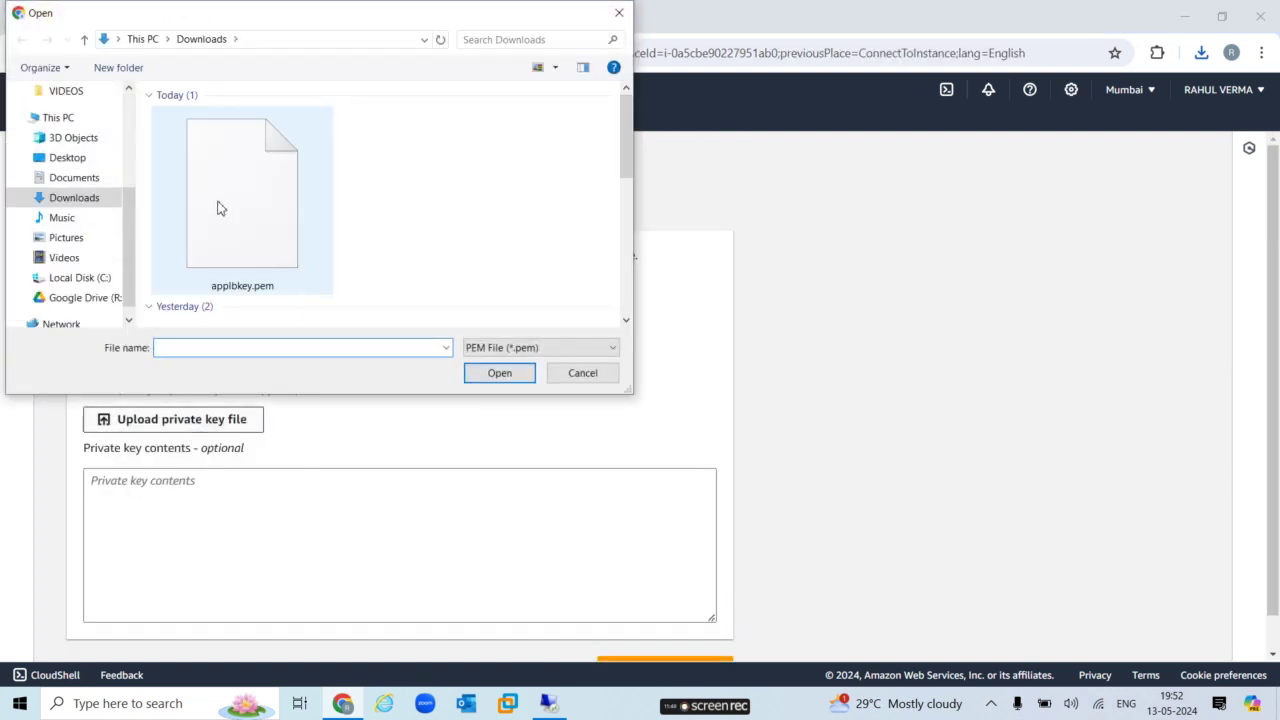
click(219, 206)
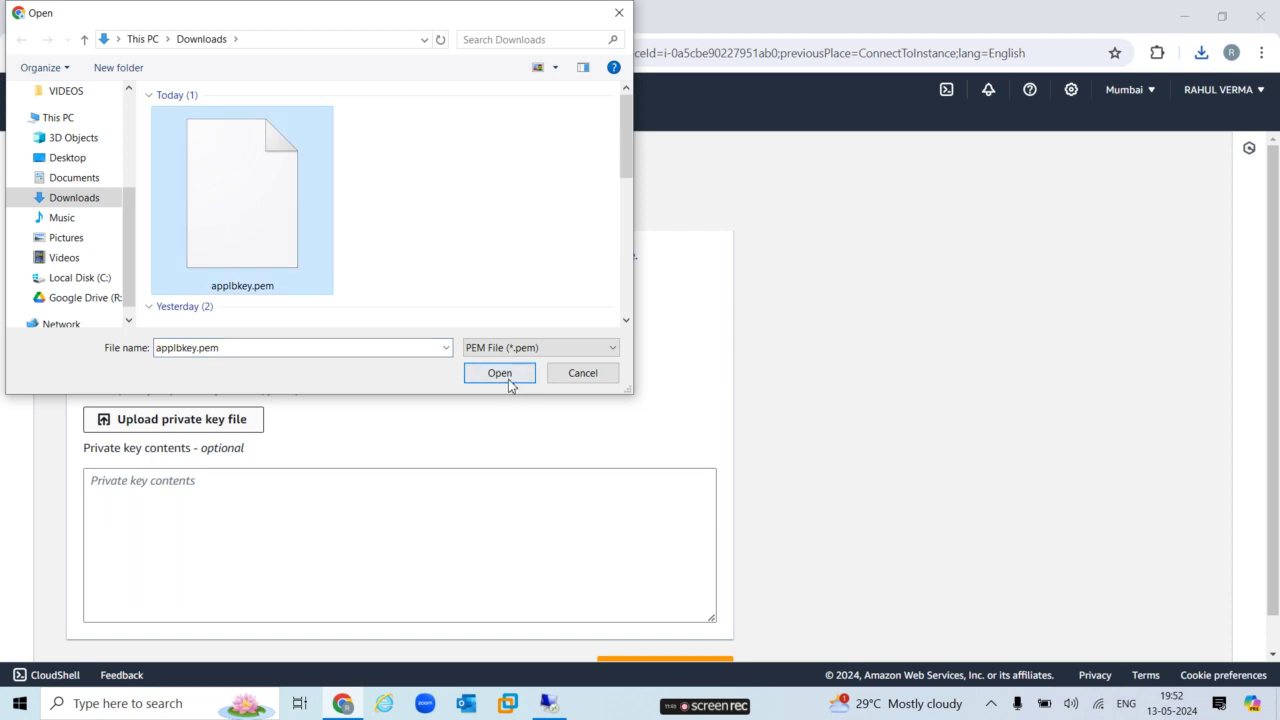
click(499, 373)
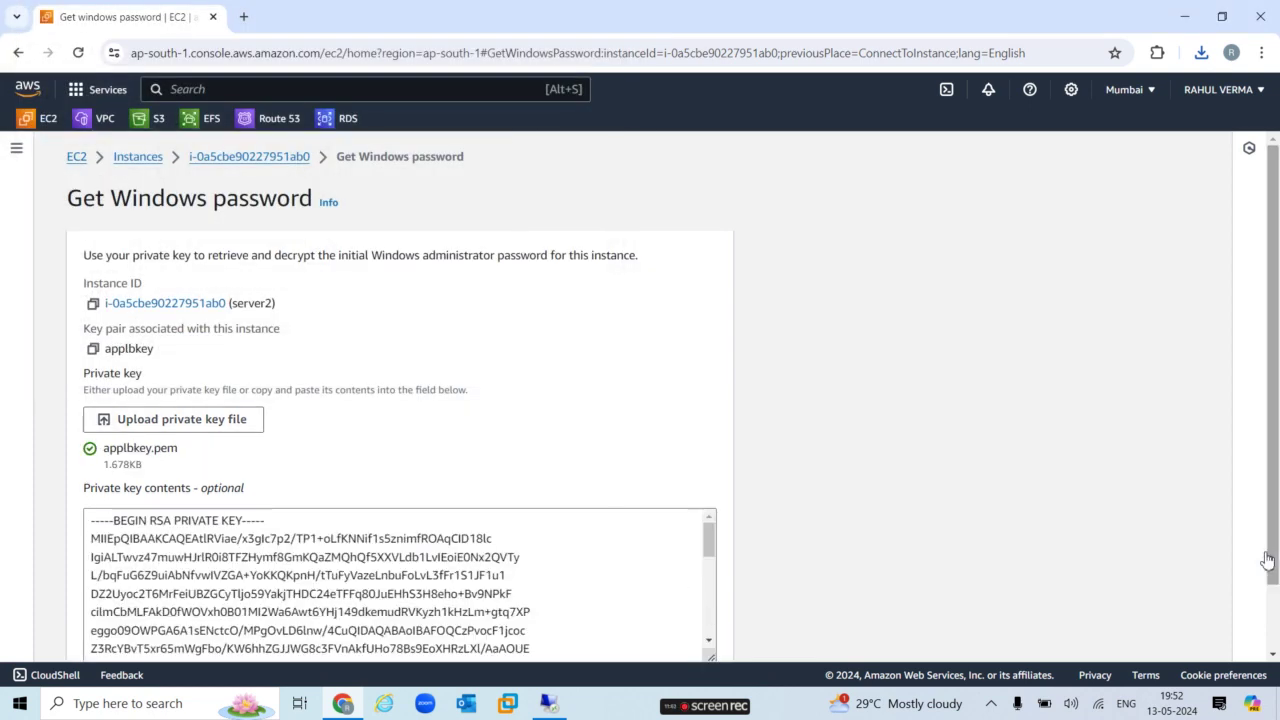
scroll(798, 660, down, 1)
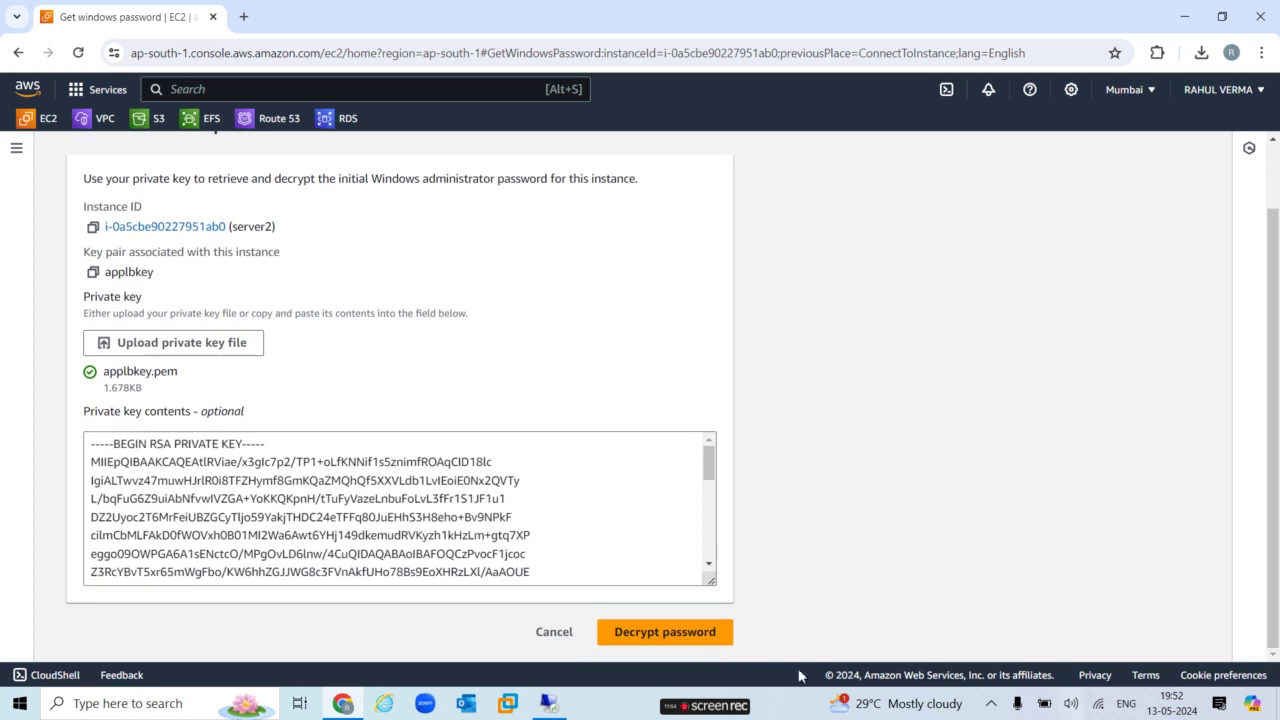
click(680, 632)
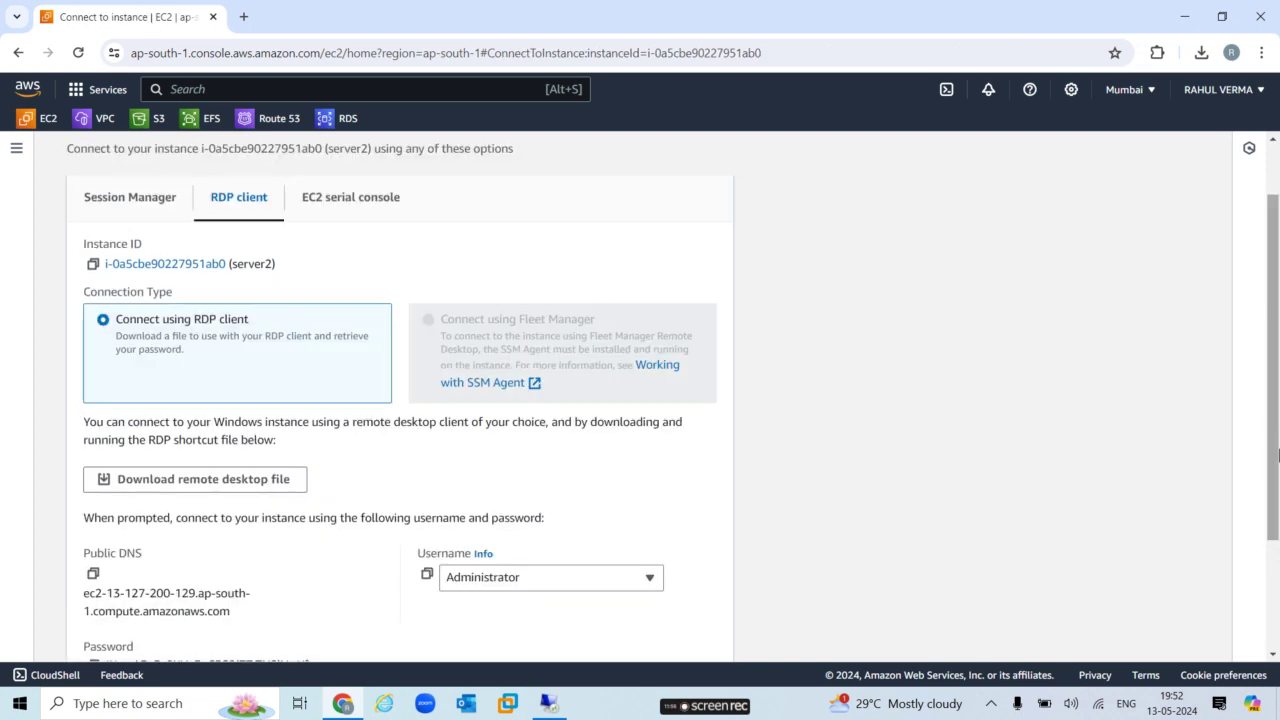
scroll(640, 450, down, 2)
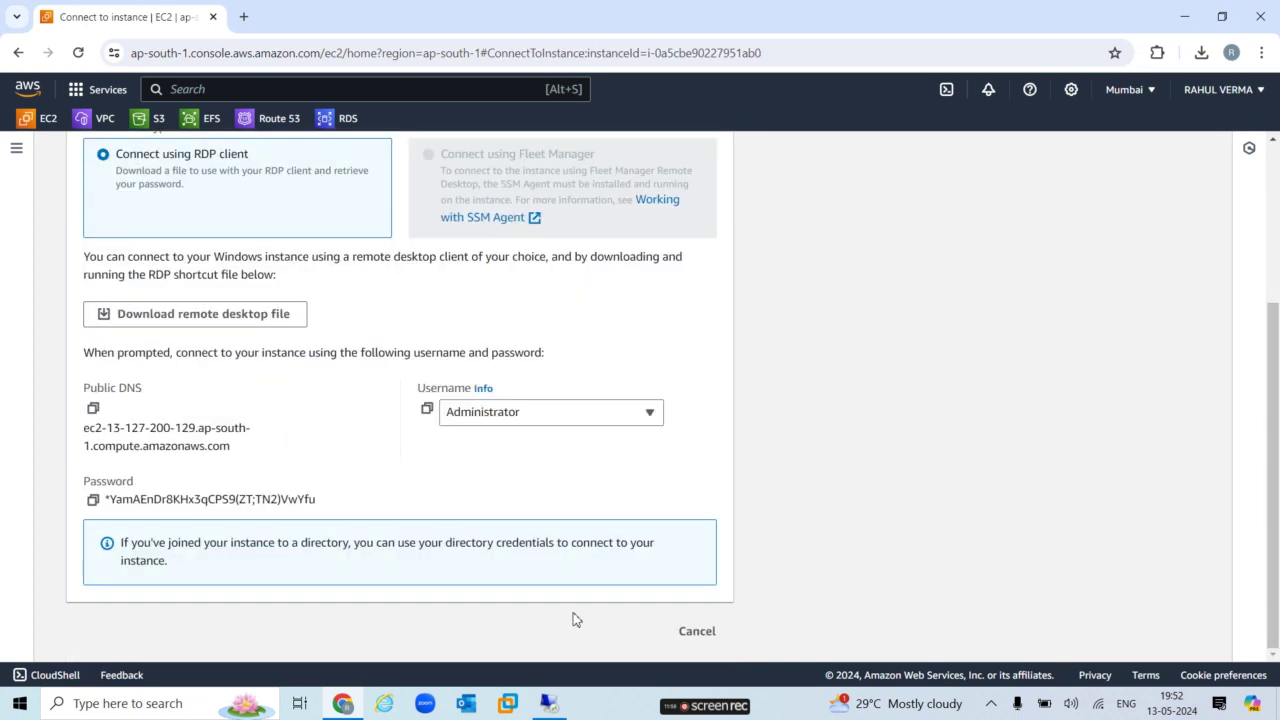
click(93, 500)
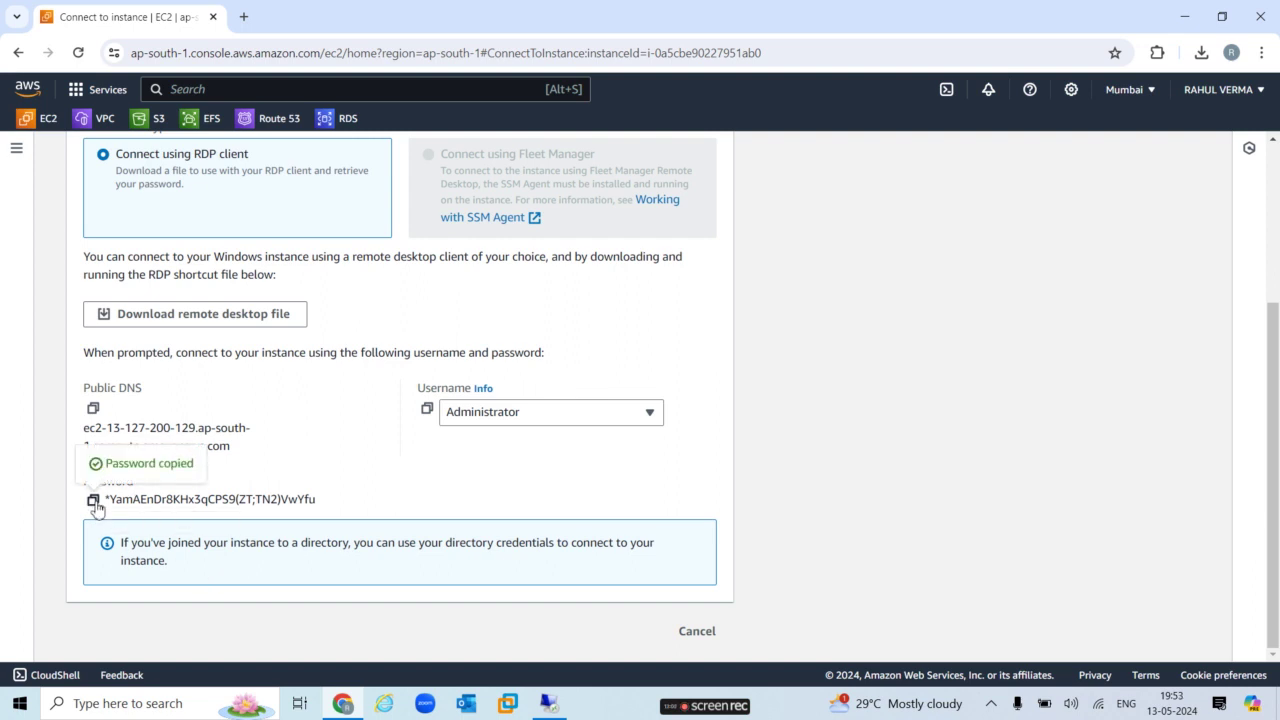
Download and open server2 (2).rdp, connect, and submit the pasted administrator password.
click(214, 316)
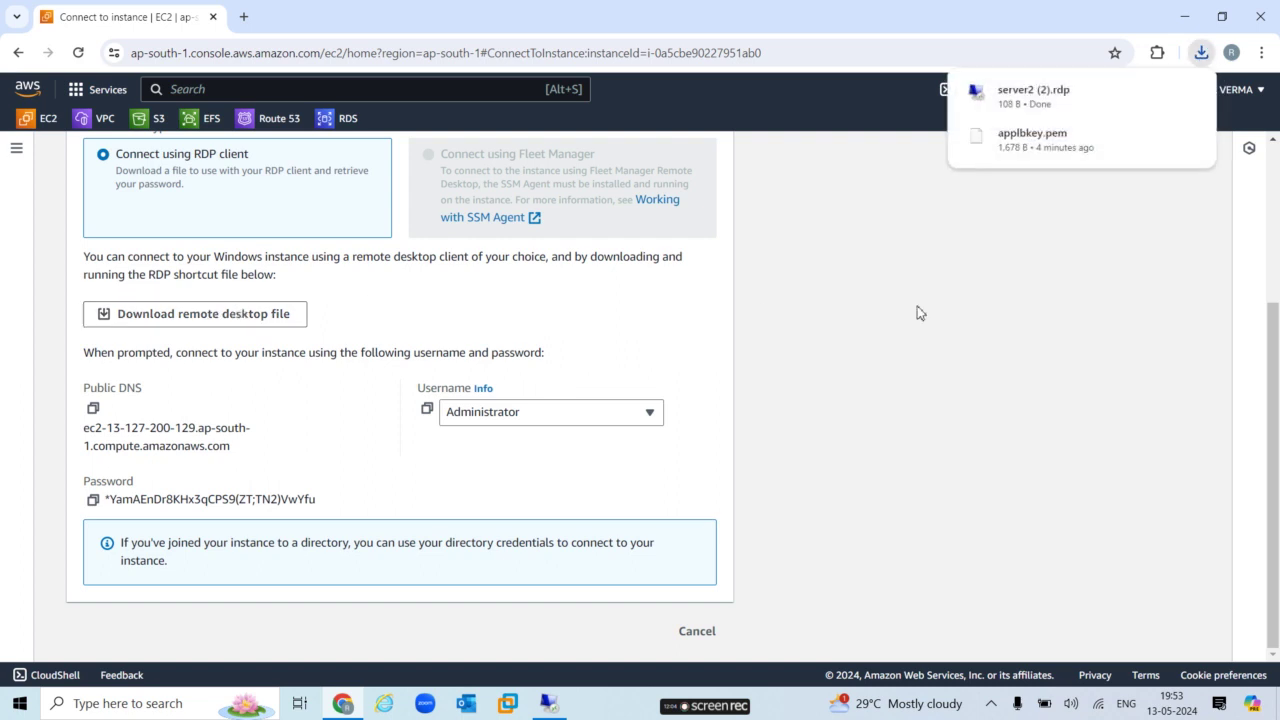
click(1036, 106)
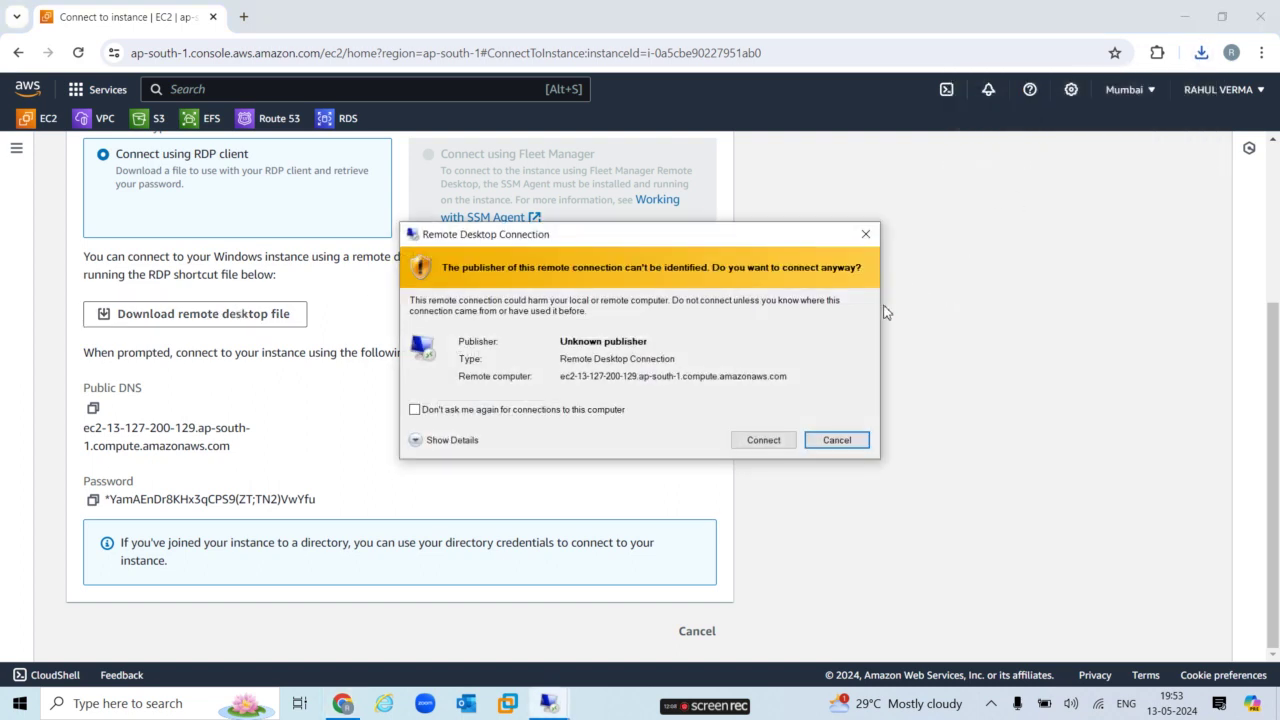
click(759, 445)
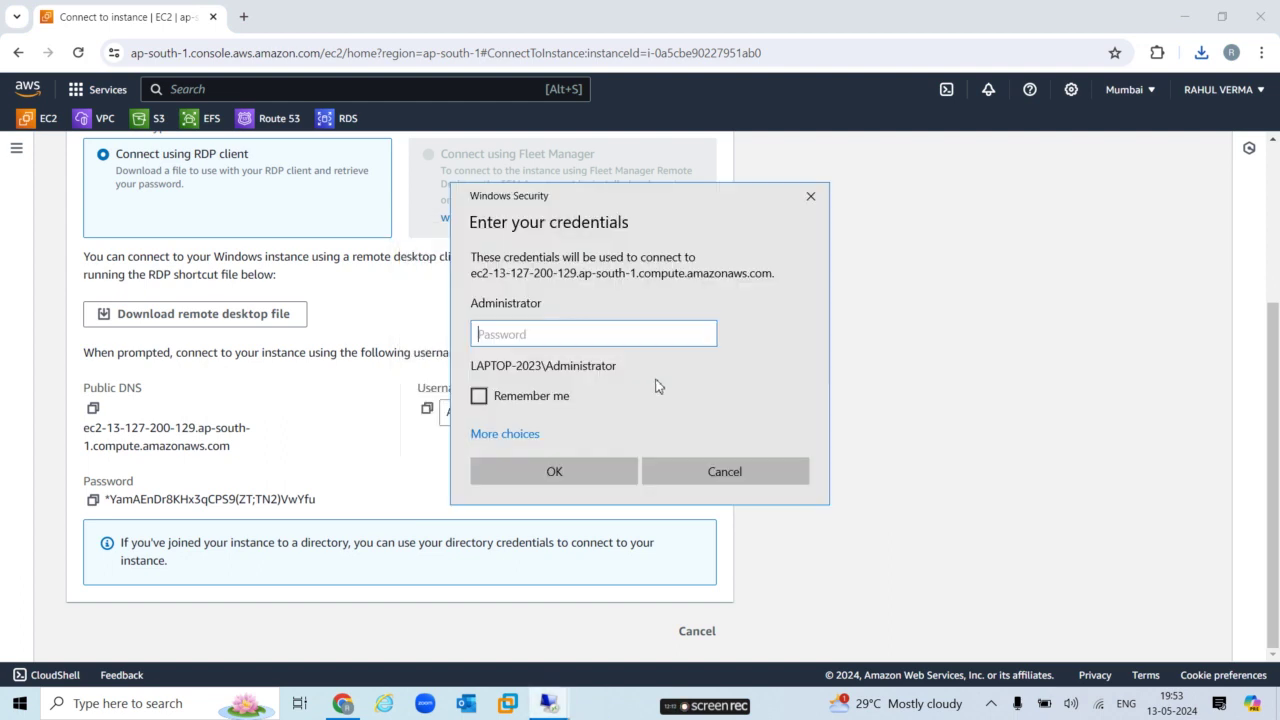
key(ctrl+v)
click(591, 473)
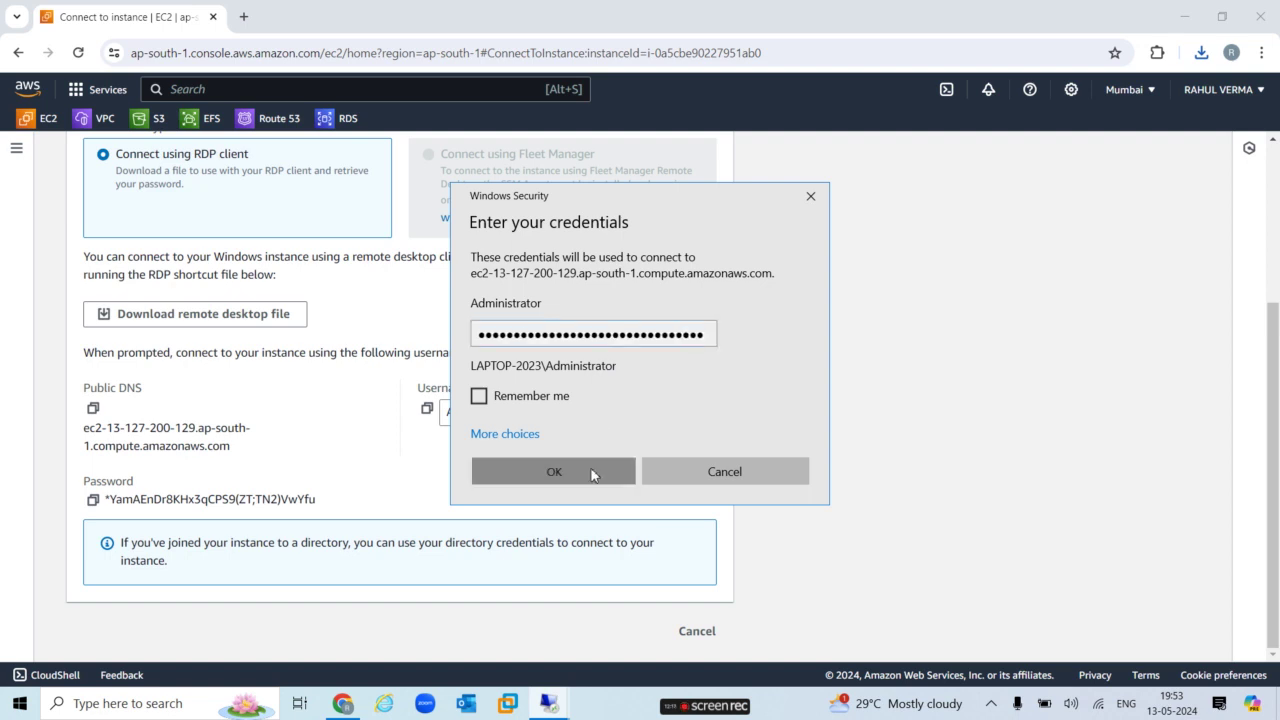
Accept server2's certificate, restore the first server's session, and launch Server Manager from Start.
click(696, 484)
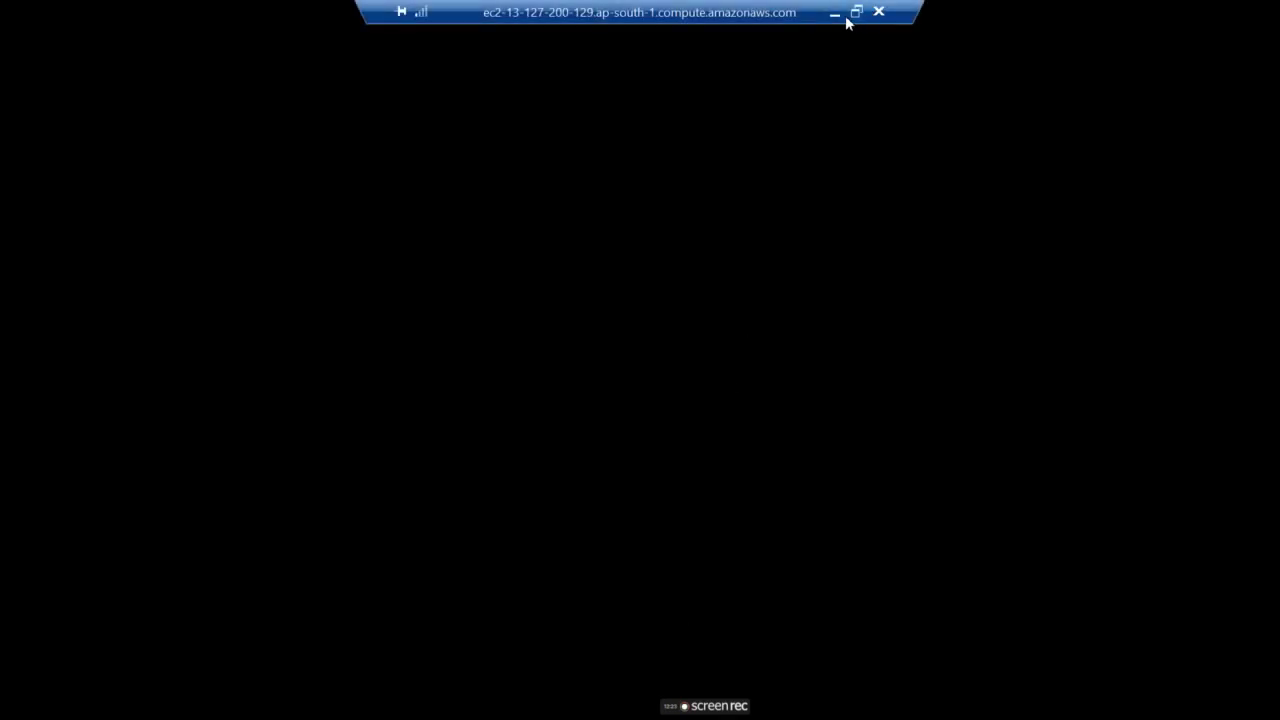
click(836, 15)
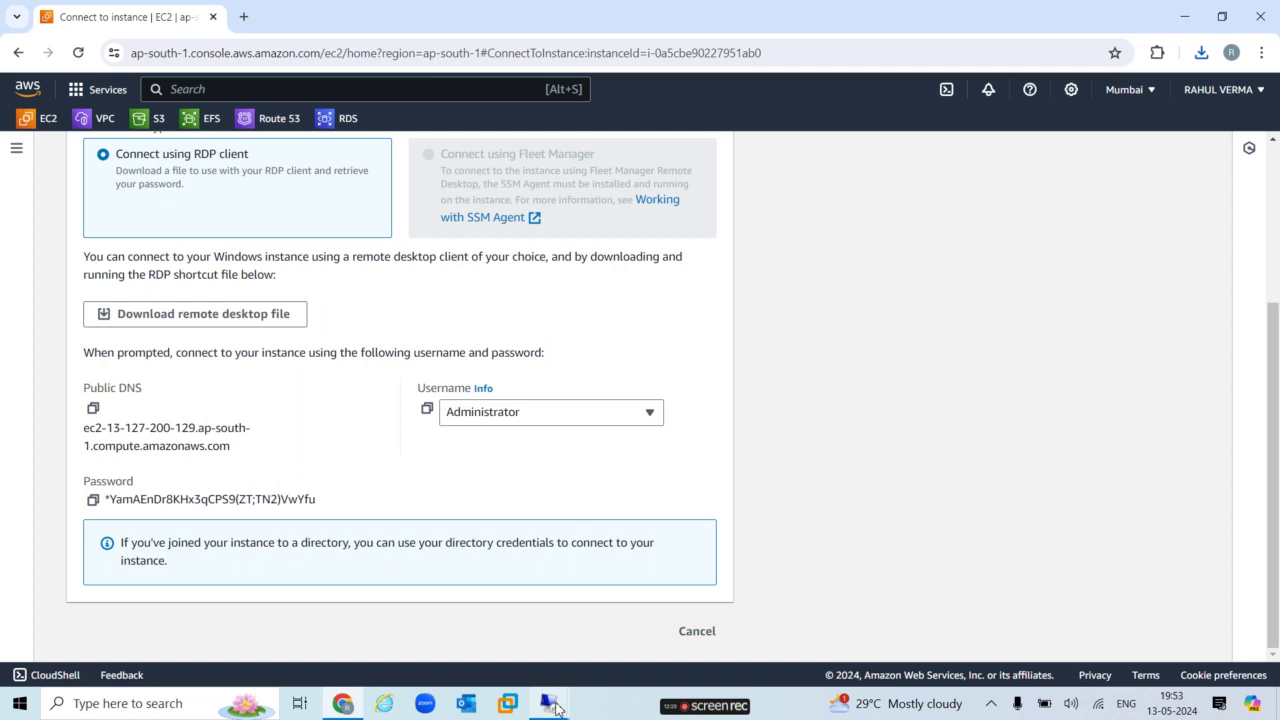
mouse_move(557, 708)
click(504, 647)
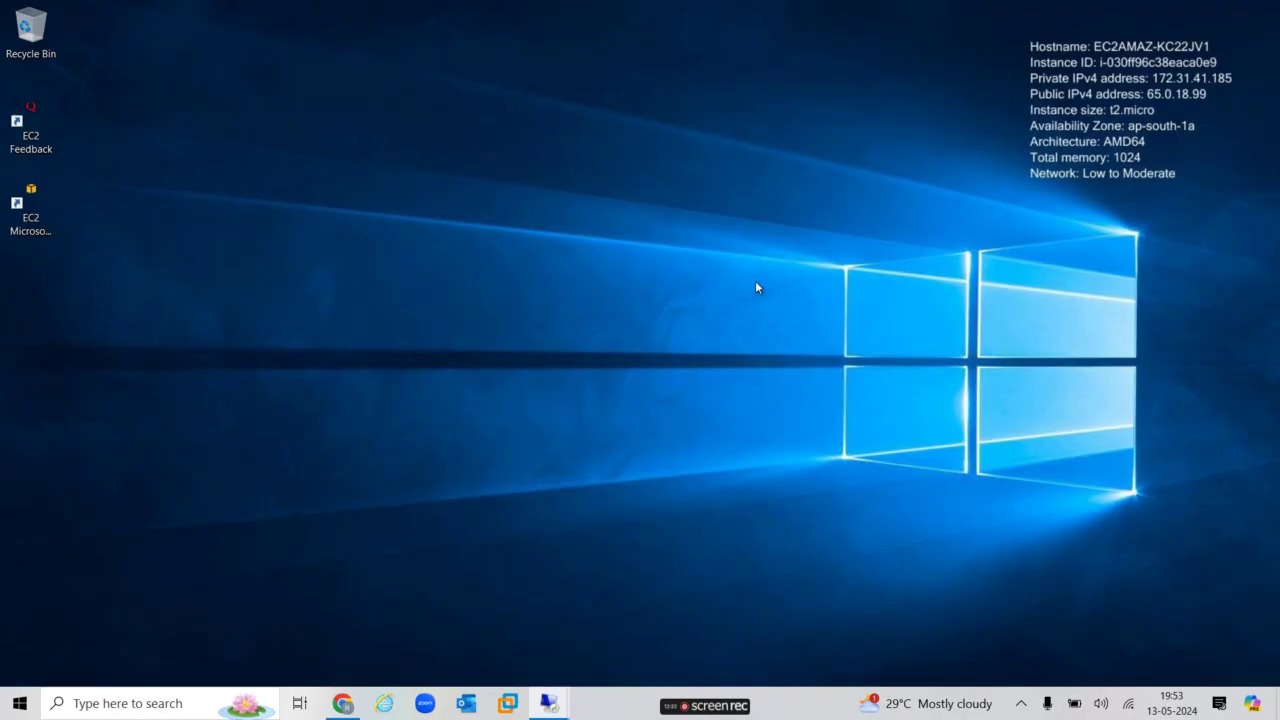
key(super)
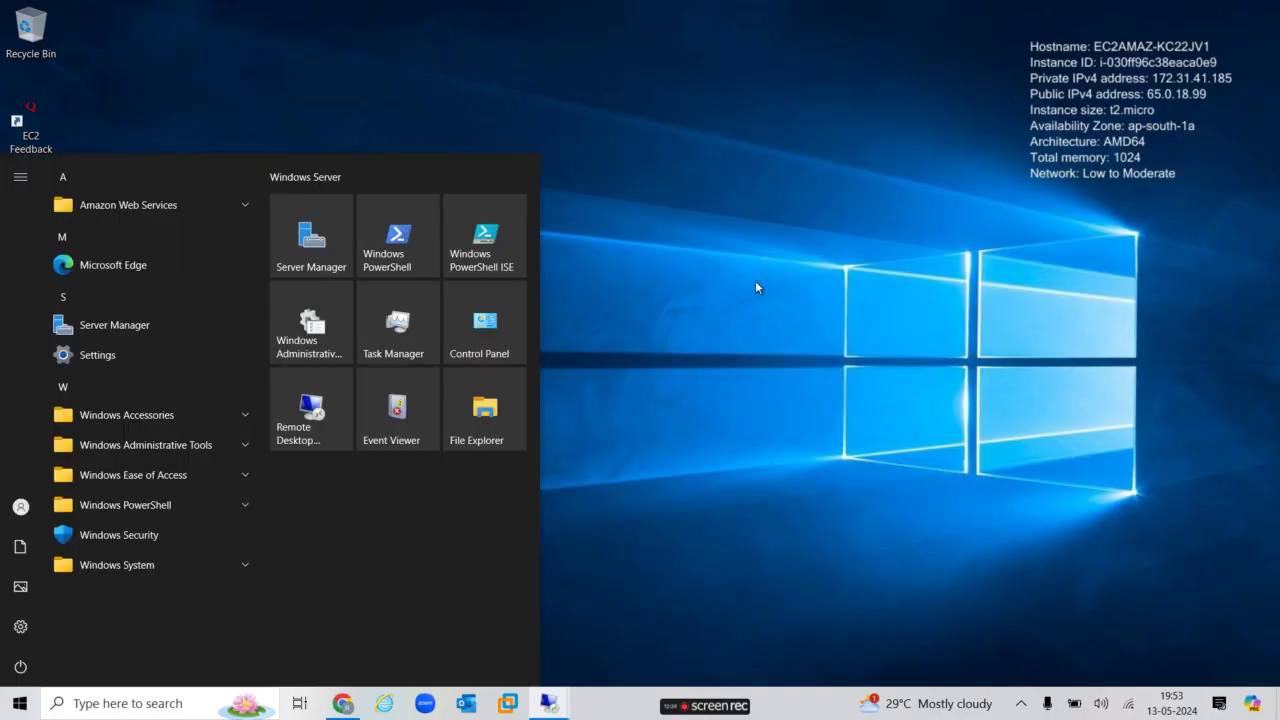
click(323, 241)
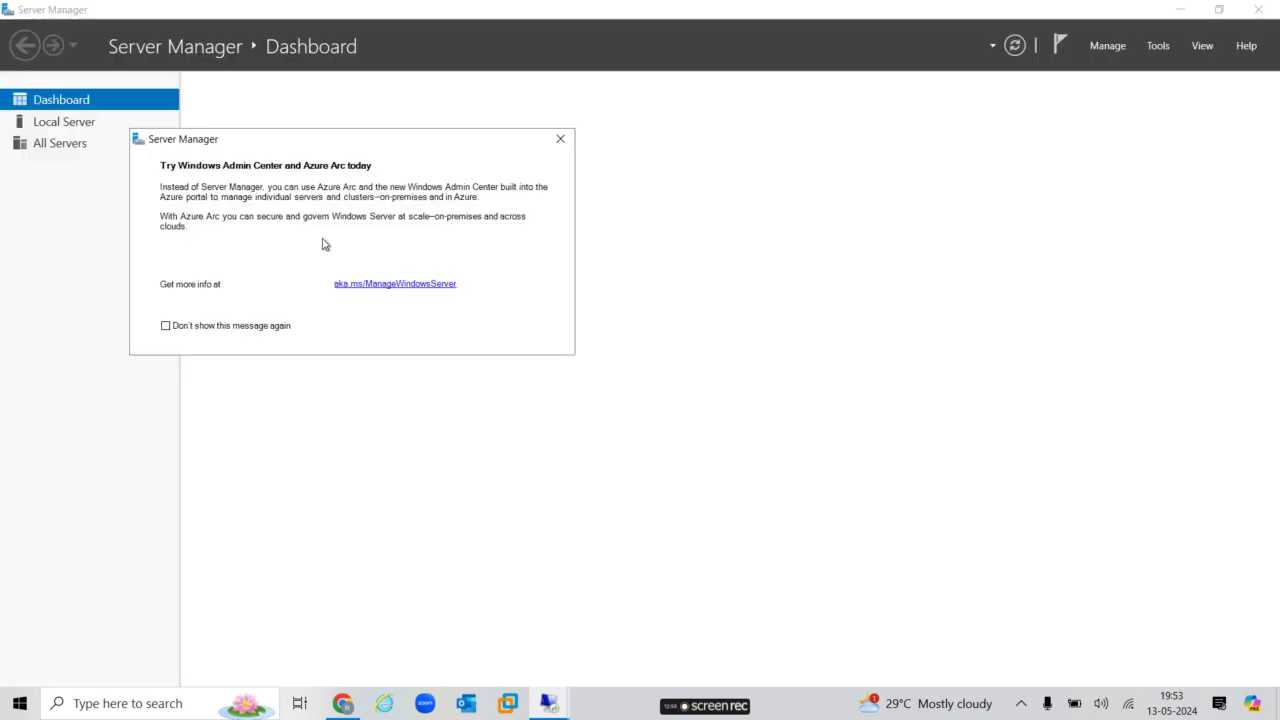
Close the Azure Arc notice and launch the Add Roles and Features Wizard from Quick Start.
click(561, 140)
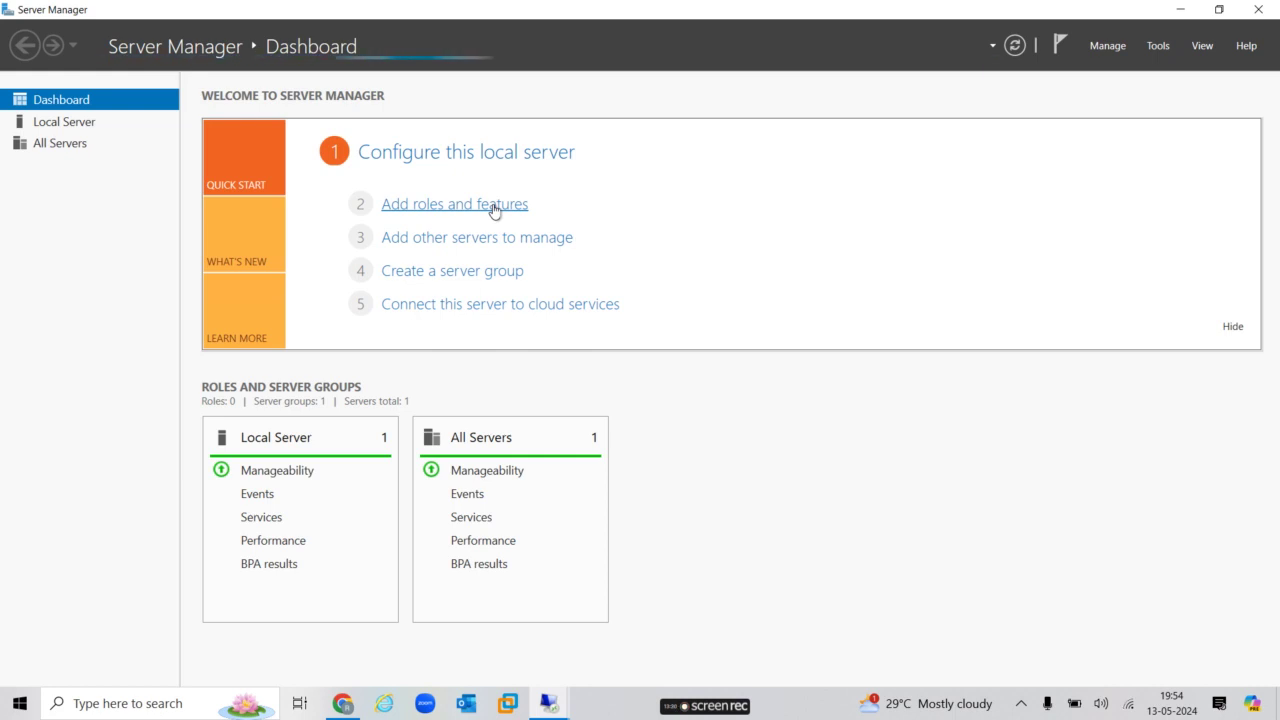
click(494, 206)
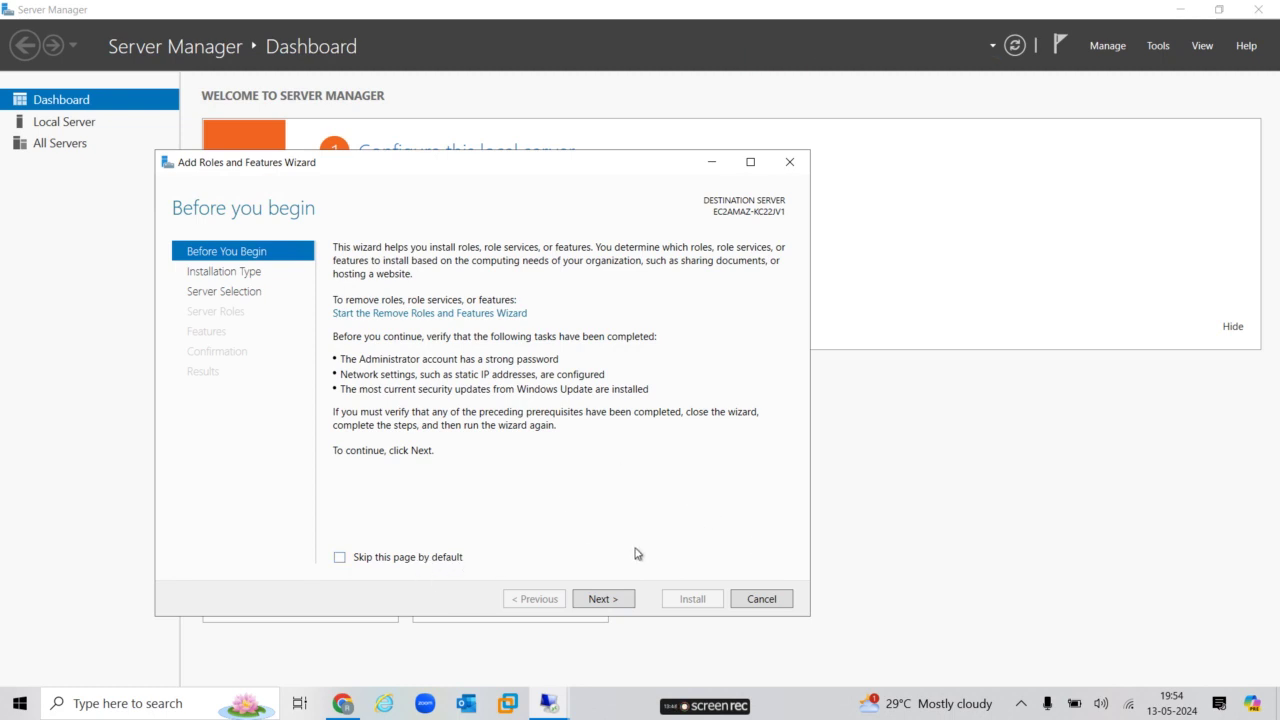
Use role-based installation on the local server, adding Web Server (IIS) with management tools and default role services, then Install.
click(615, 599)
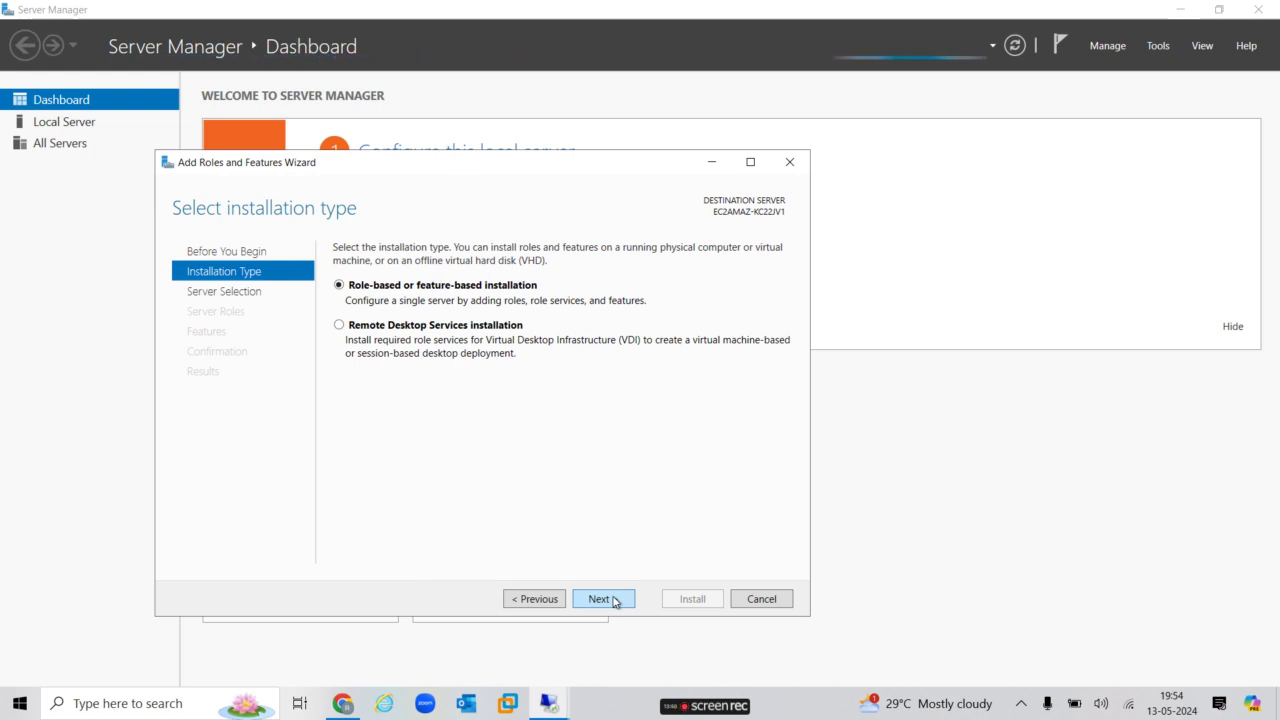
click(615, 599)
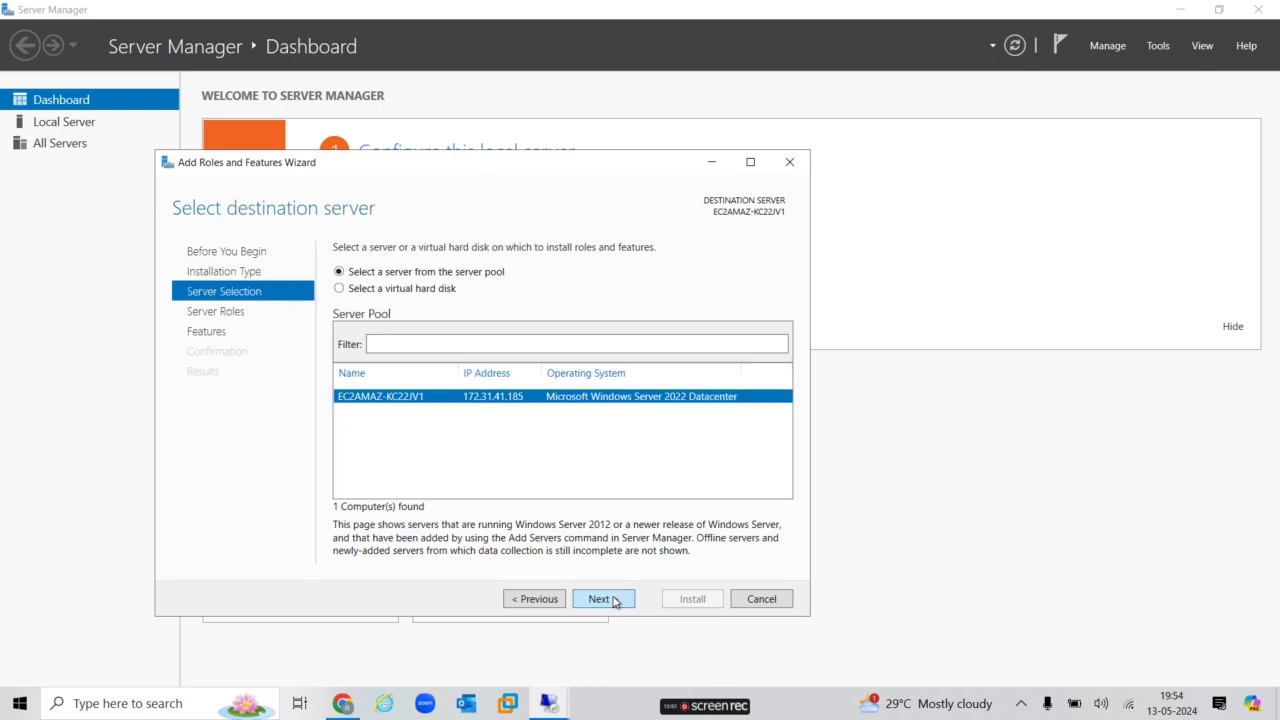
click(615, 599)
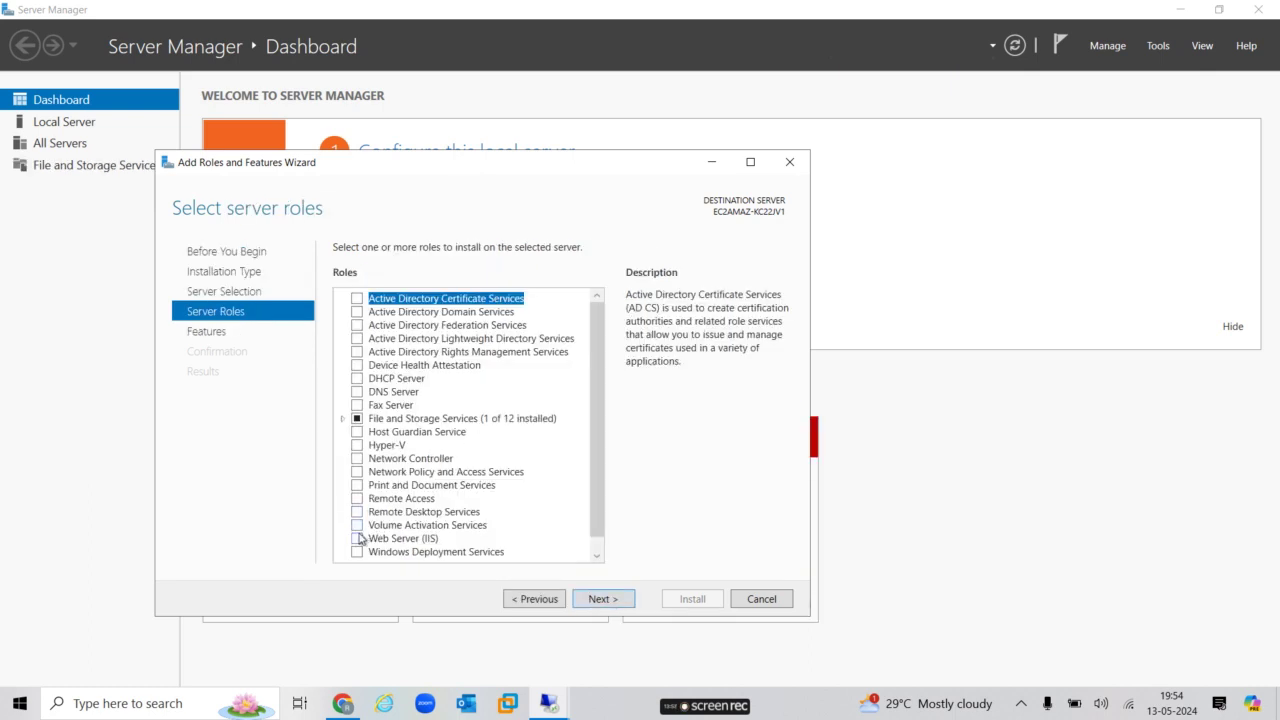
click(357, 541)
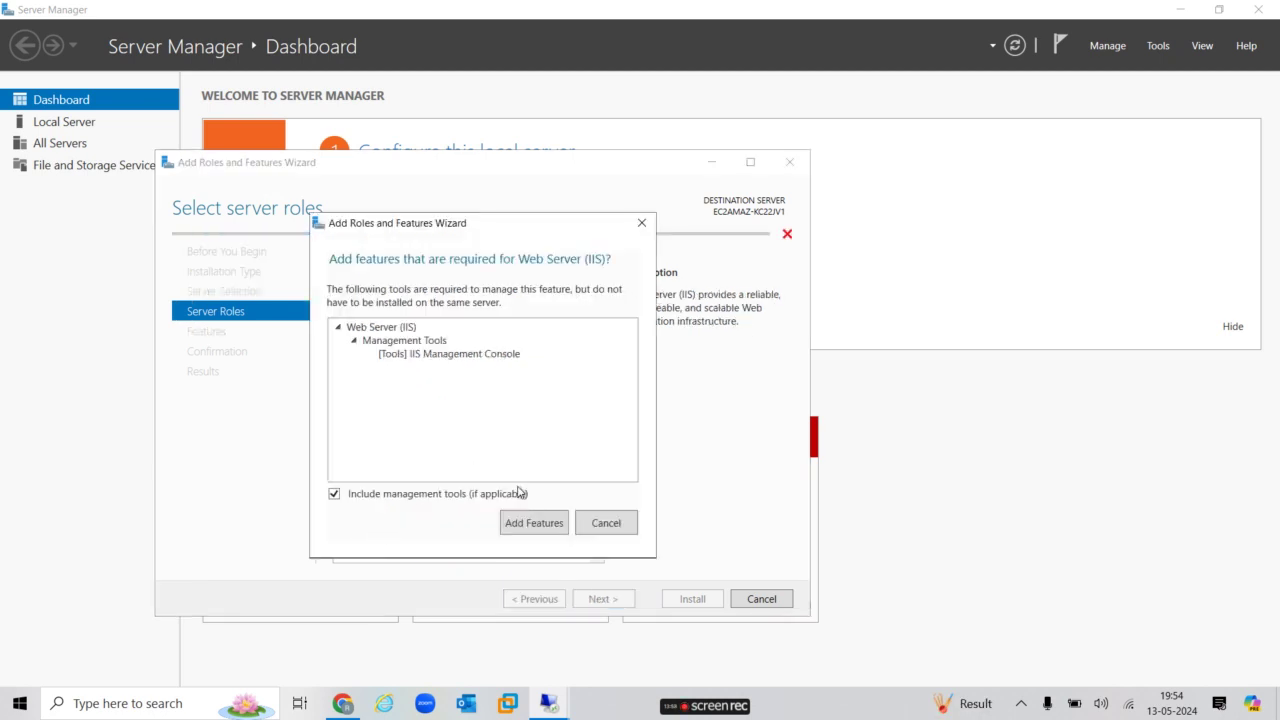
click(534, 522)
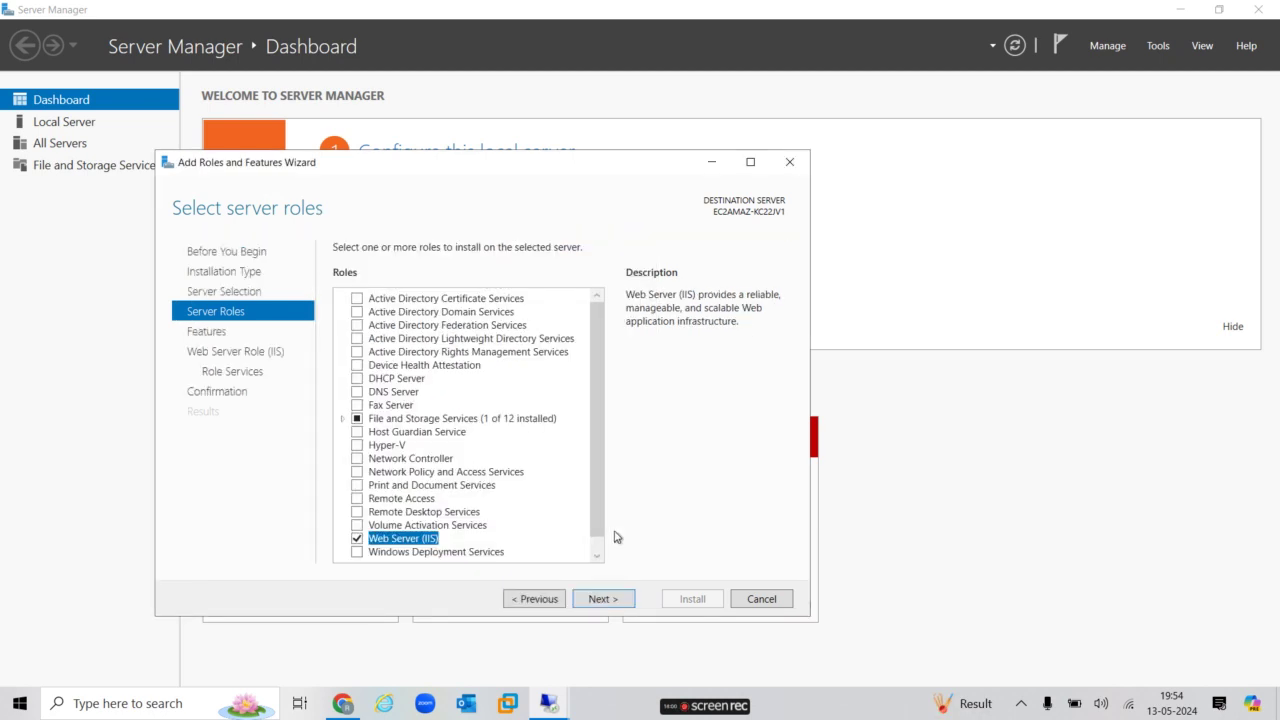
click(603, 599)
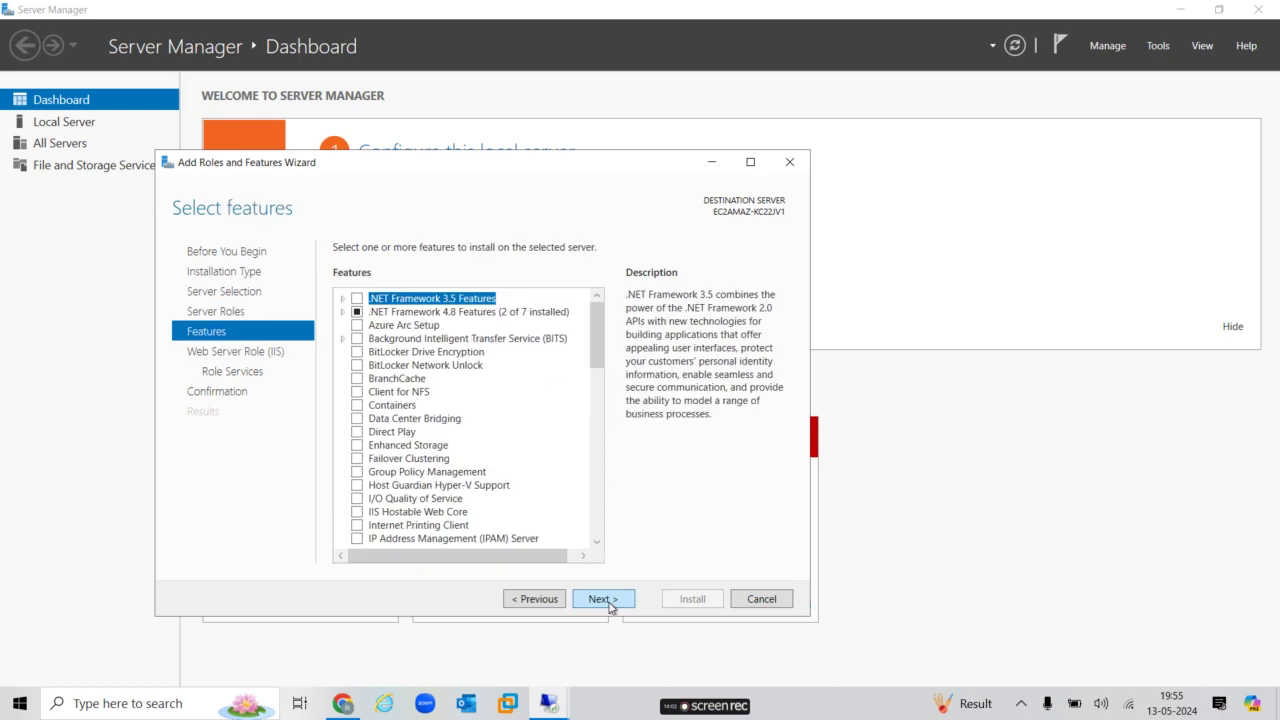
click(603, 599)
click(604, 599)
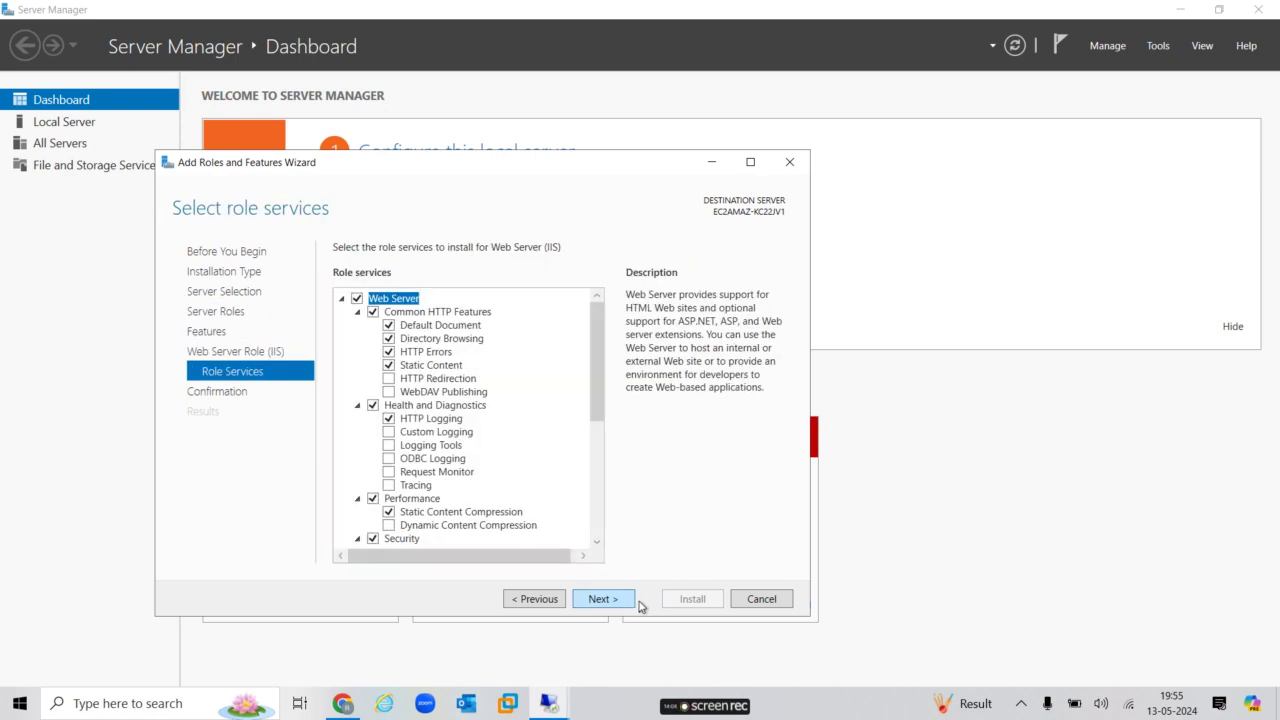
click(604, 599)
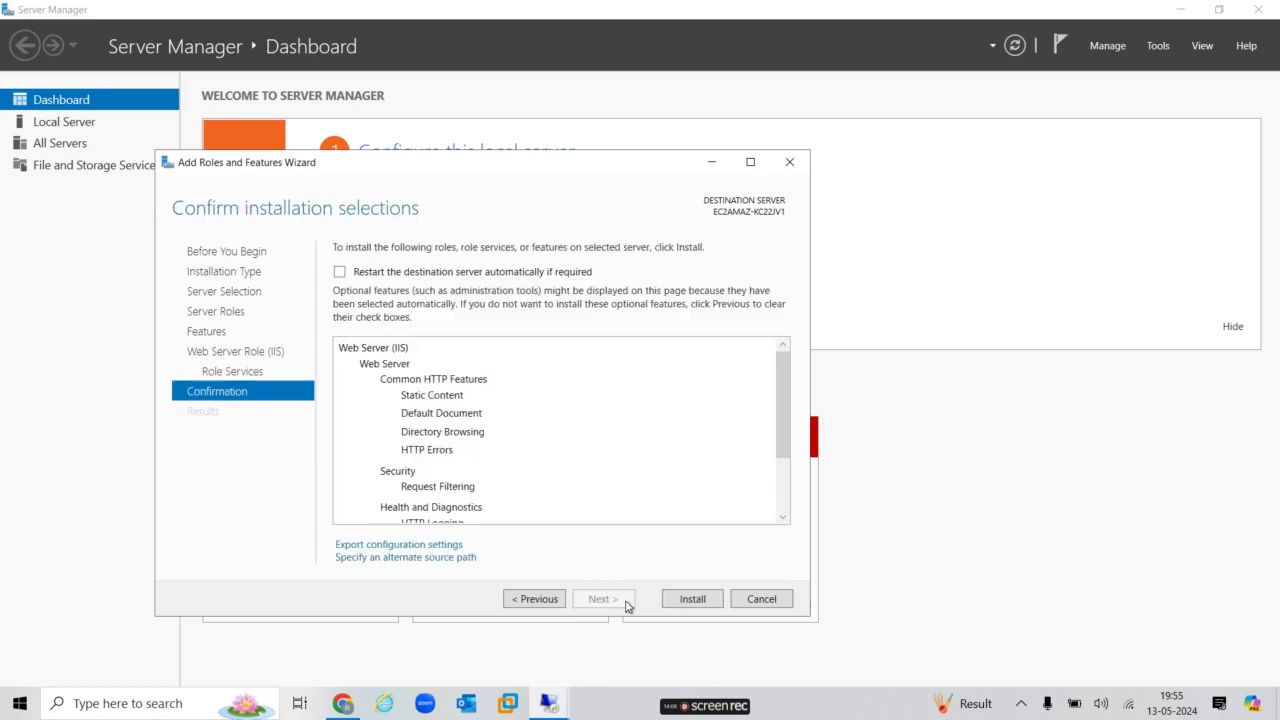
click(681, 599)
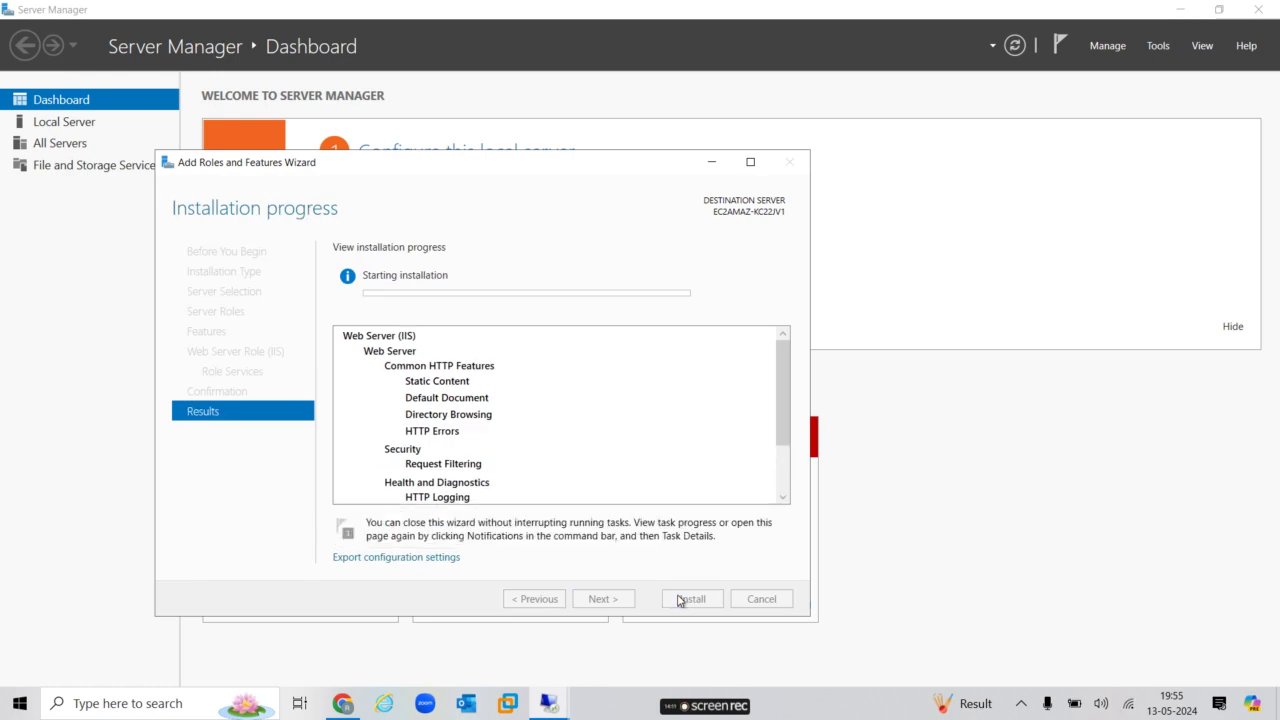
mouse_move(830, 5)
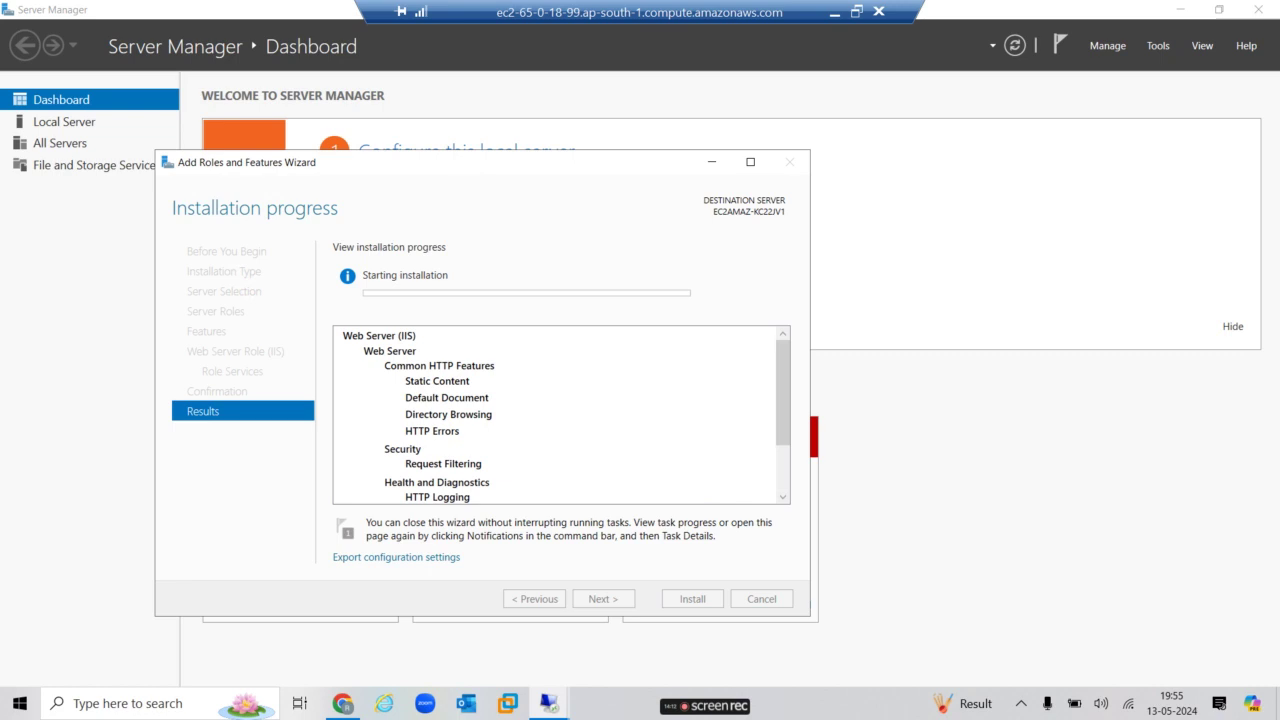
Switch to the second server's EC2AMAZ-BE6OVC0 session and launch Server Manager from Start.
click(838, 14)
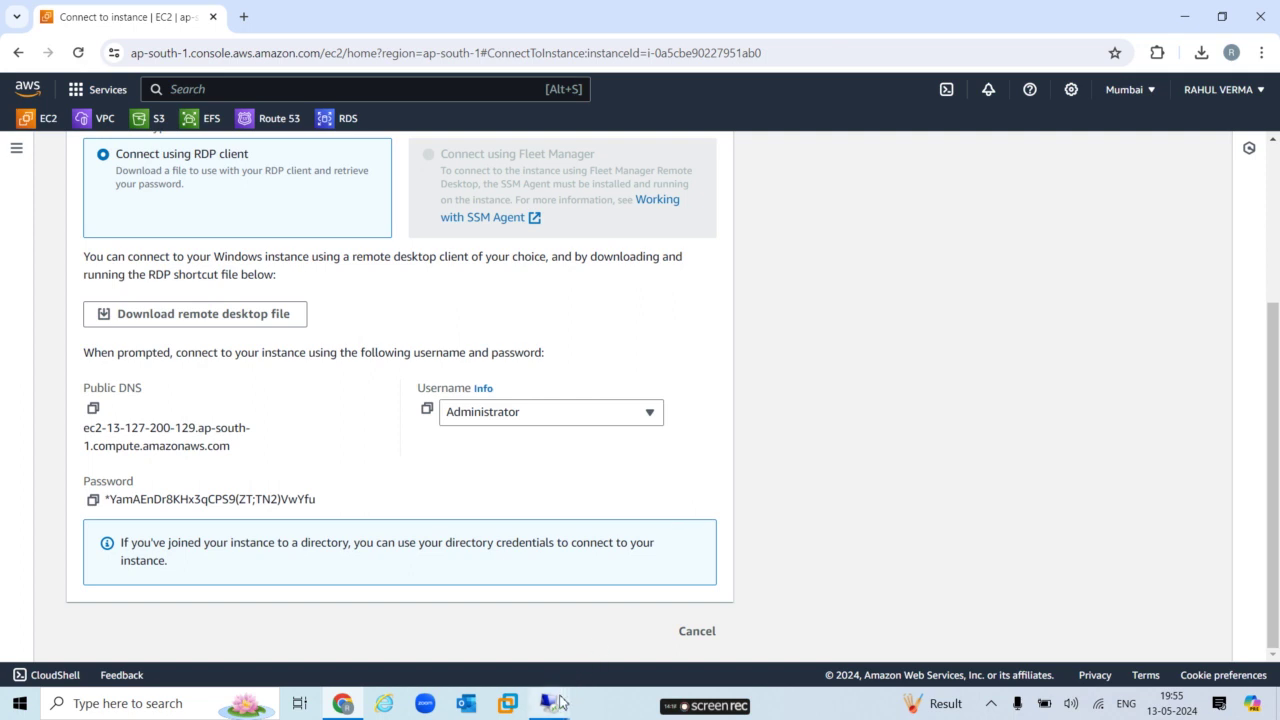
mouse_move(560, 703)
click(636, 614)
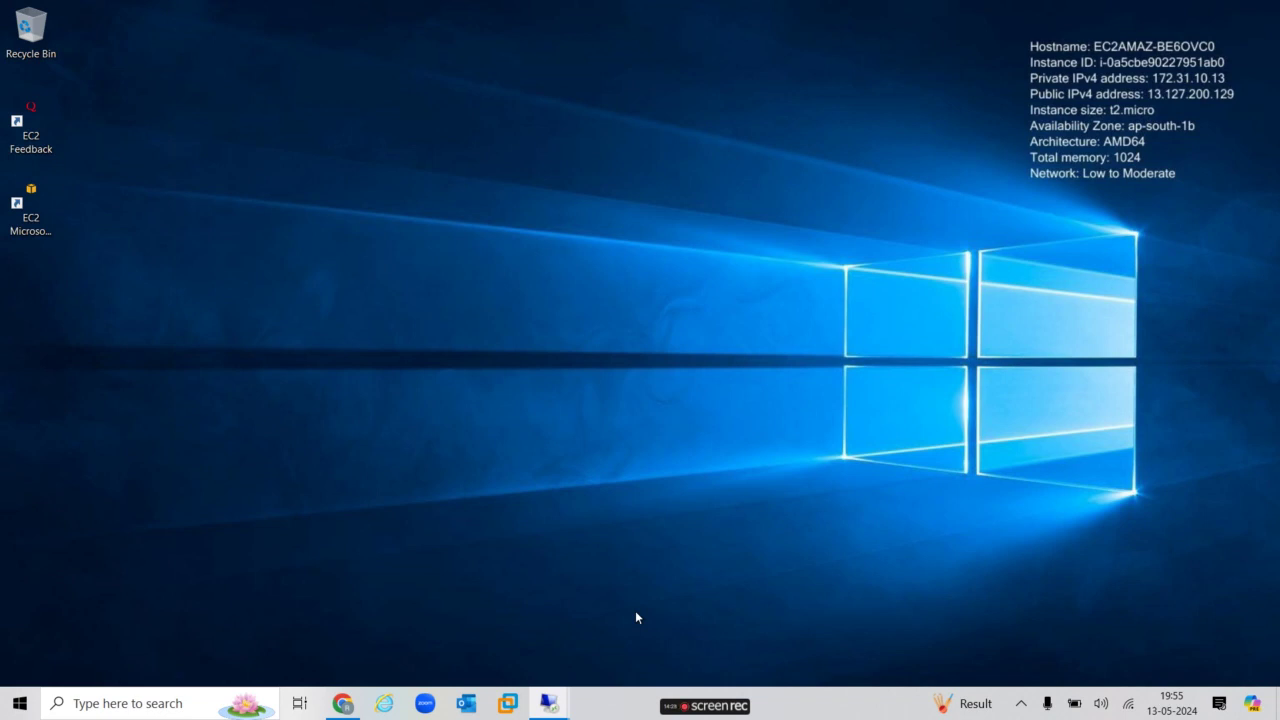
key(super)
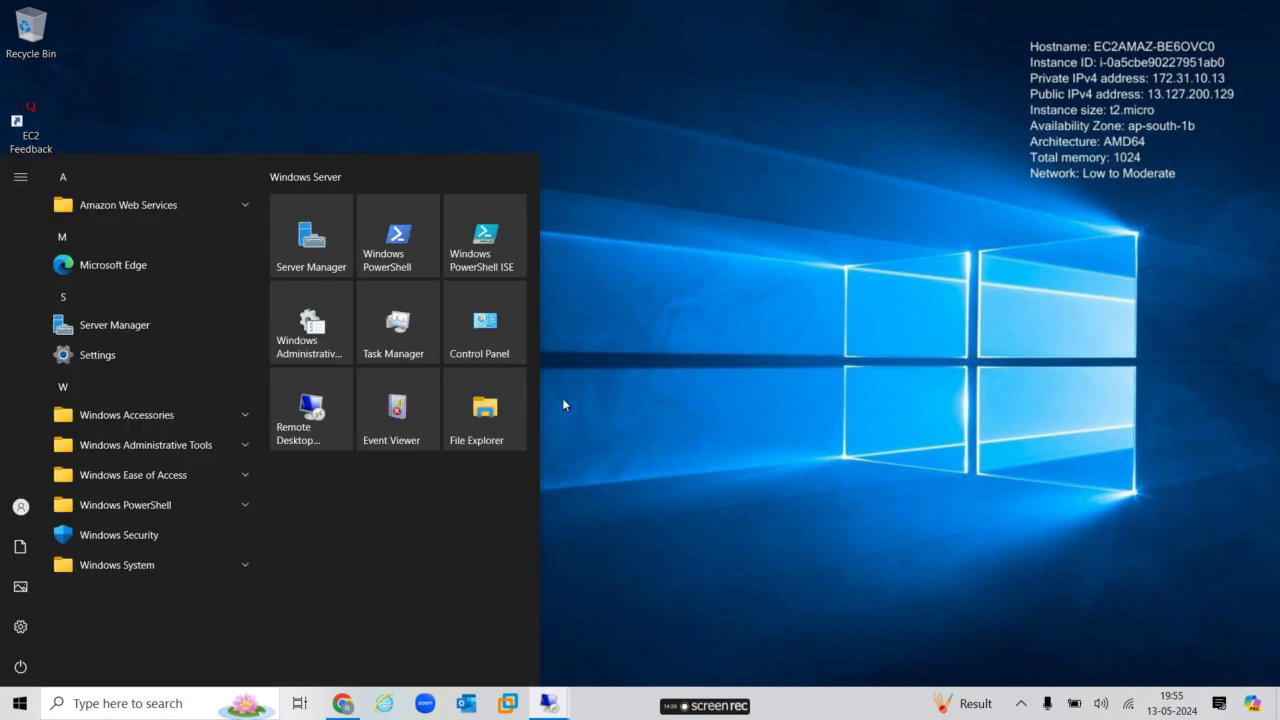
click(319, 241)
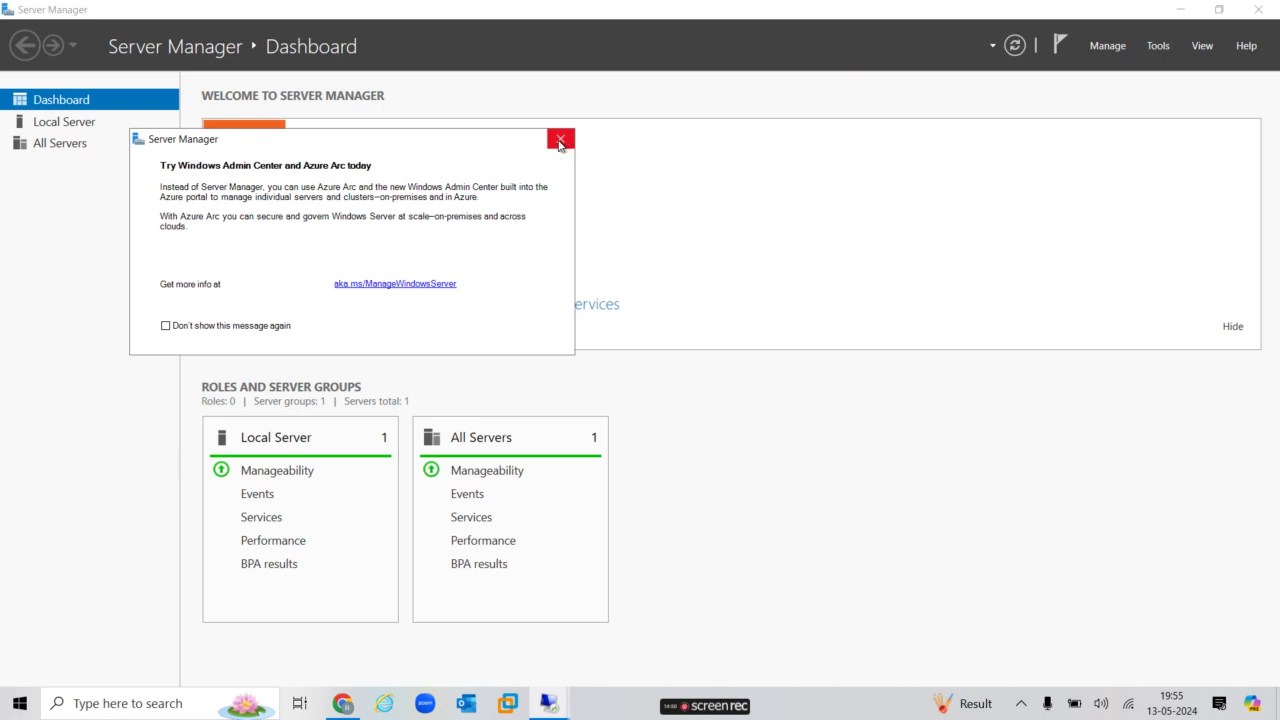
click(559, 142)
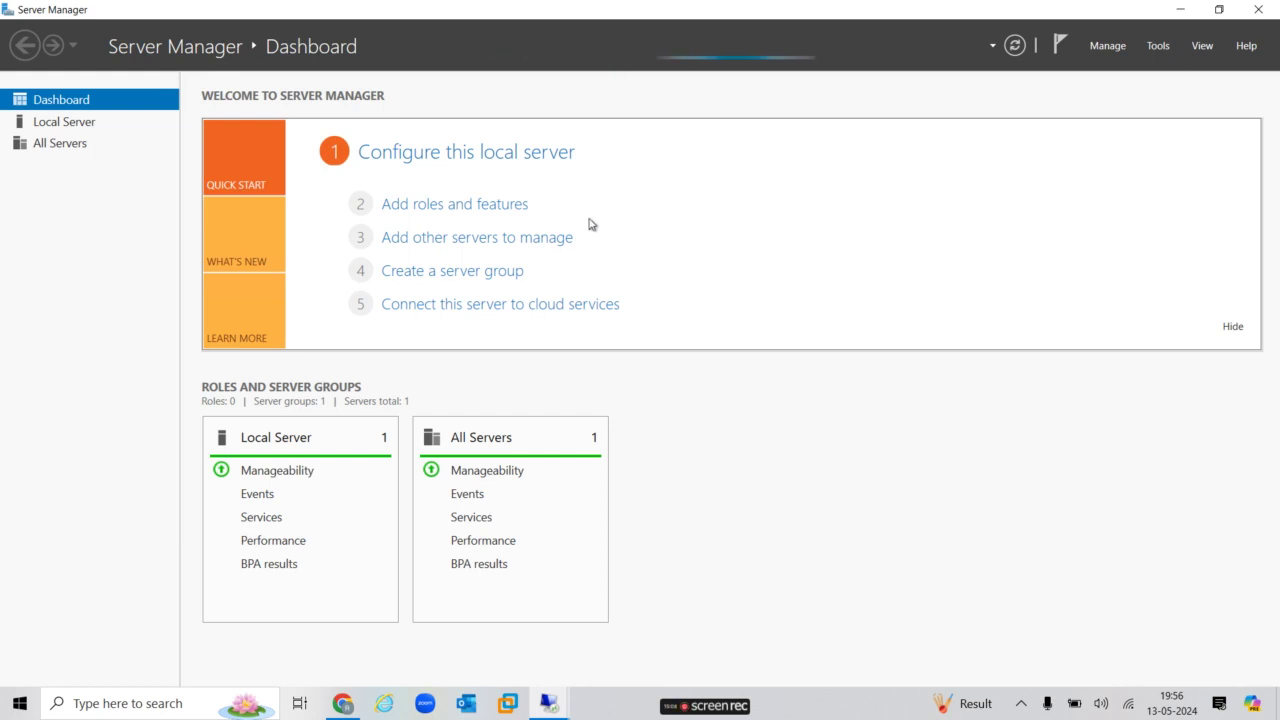
click(488, 205)
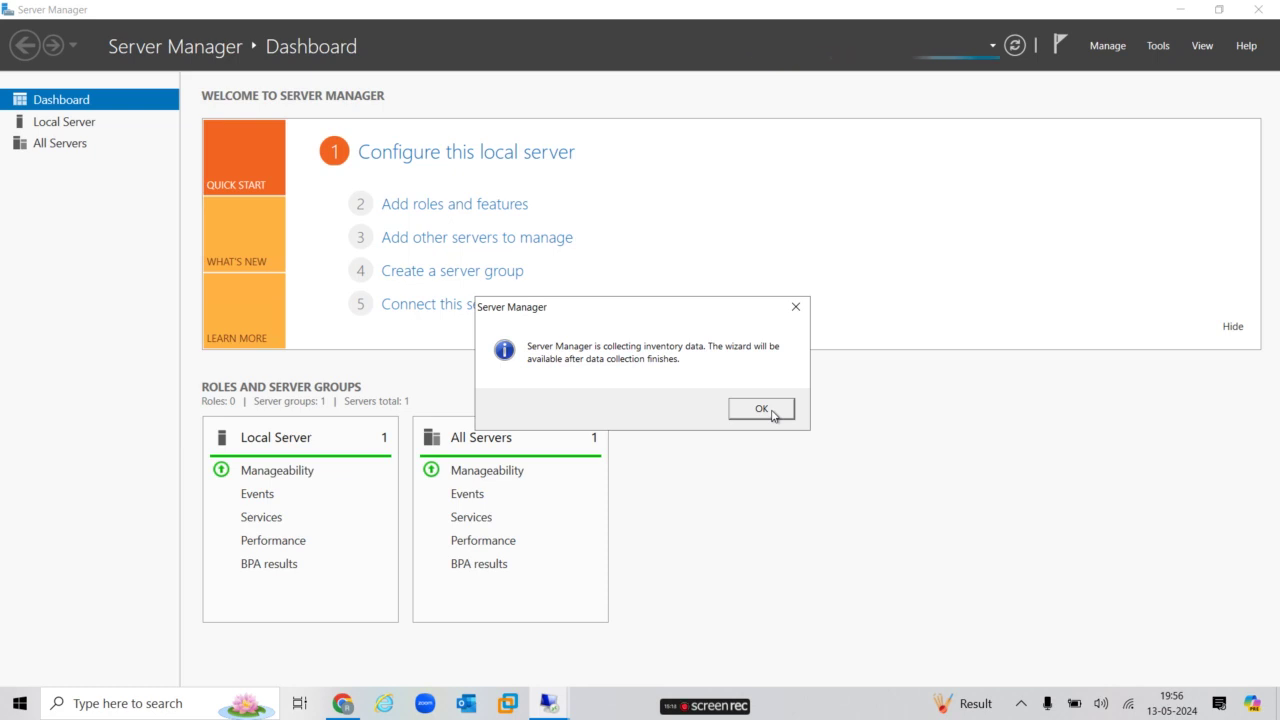
click(772, 416)
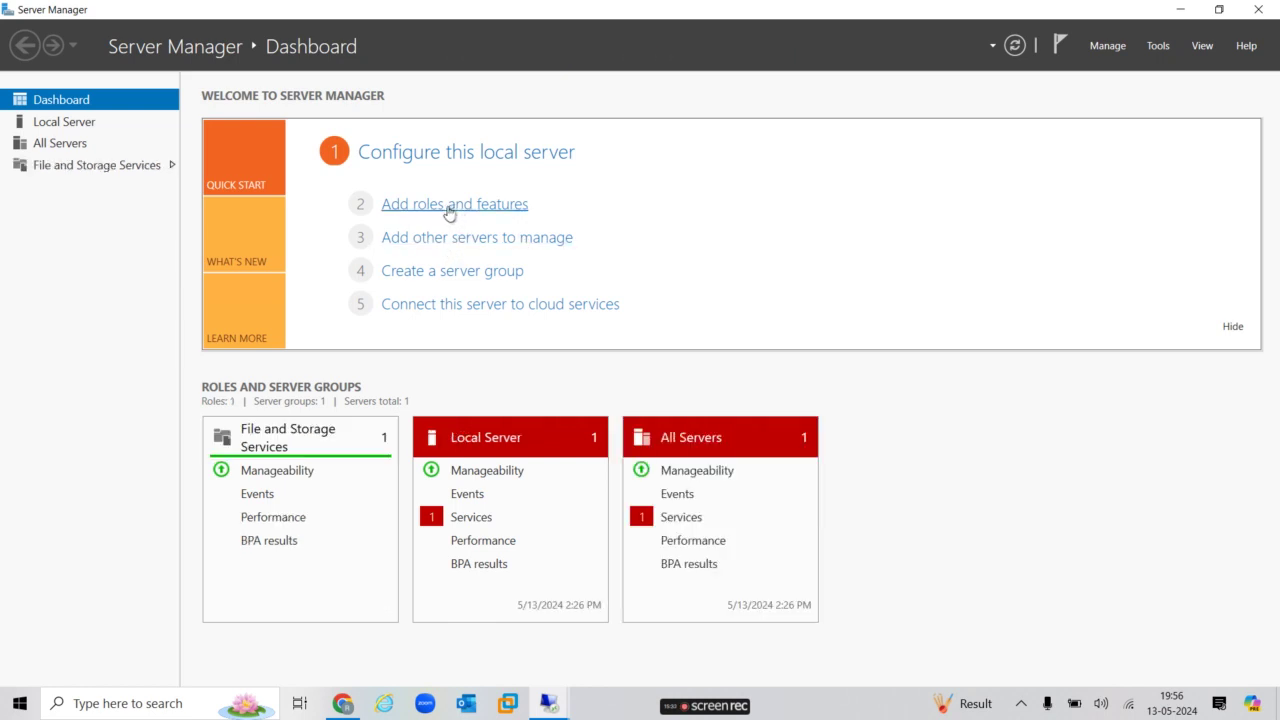
On the second server, add Web Server (IIS) with management tools and default role services, and start installing.
click(449, 206)
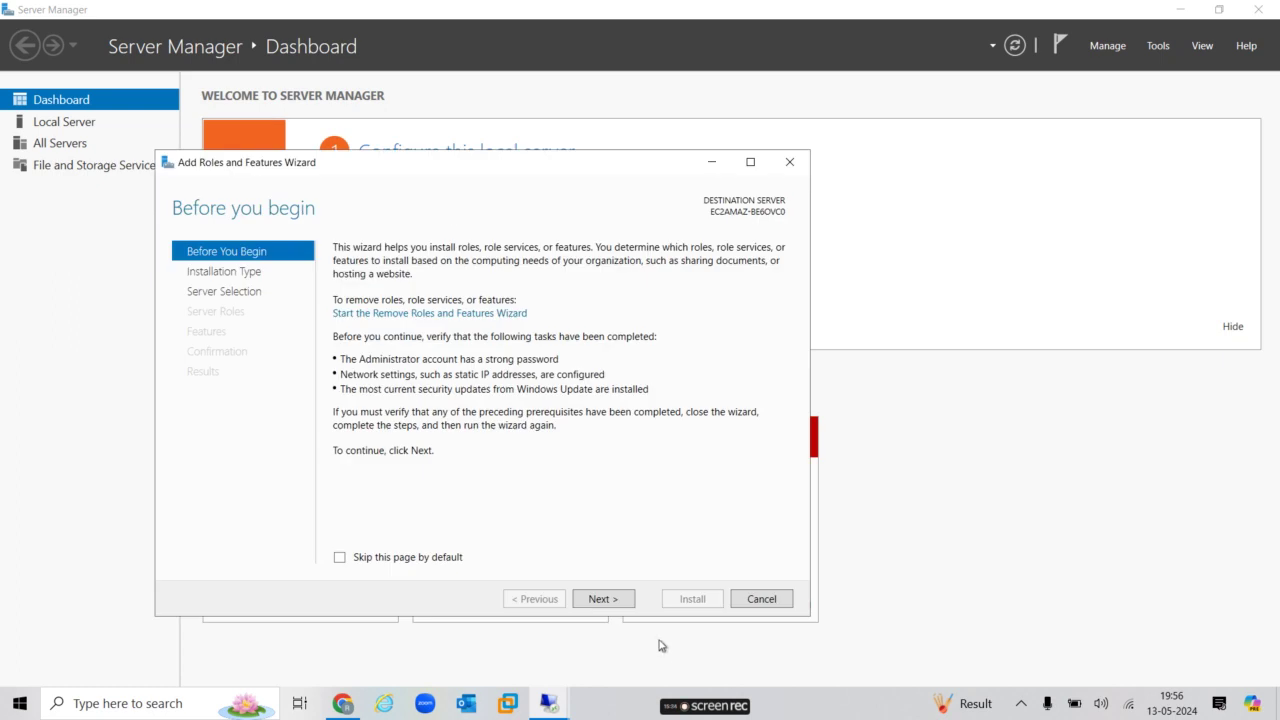
click(603, 599)
click(613, 600)
click(613, 600)
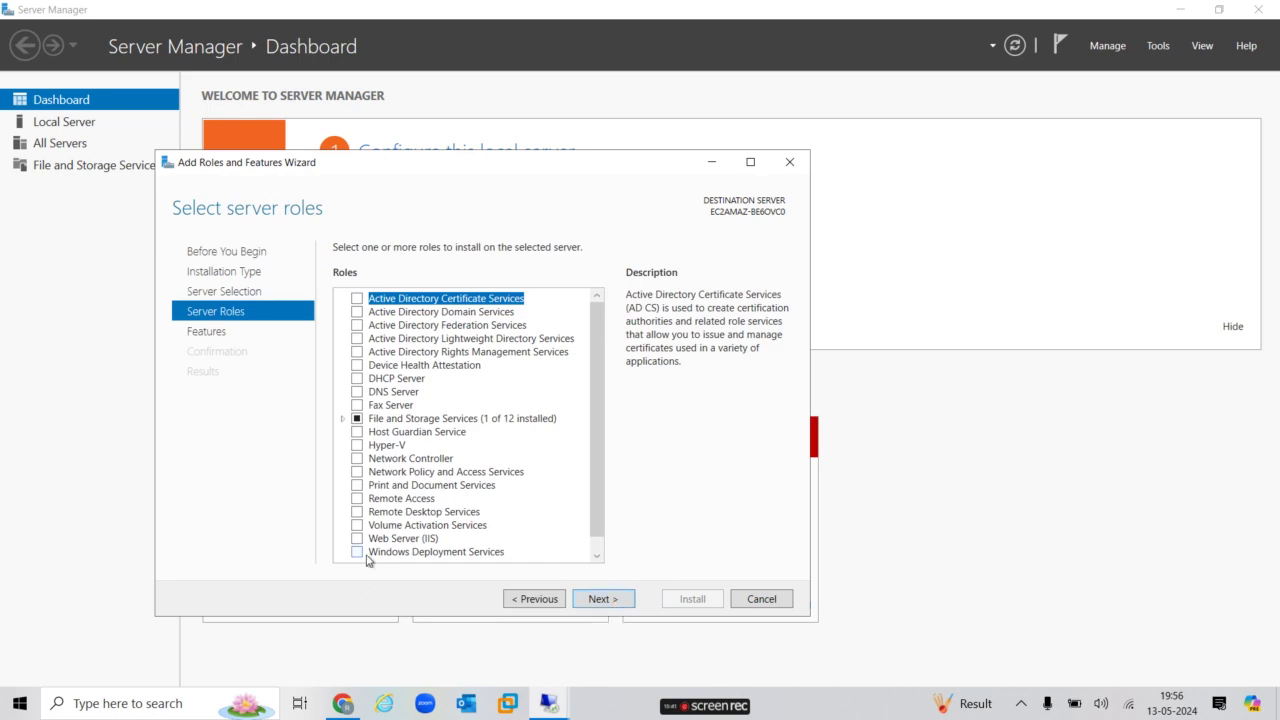
click(358, 538)
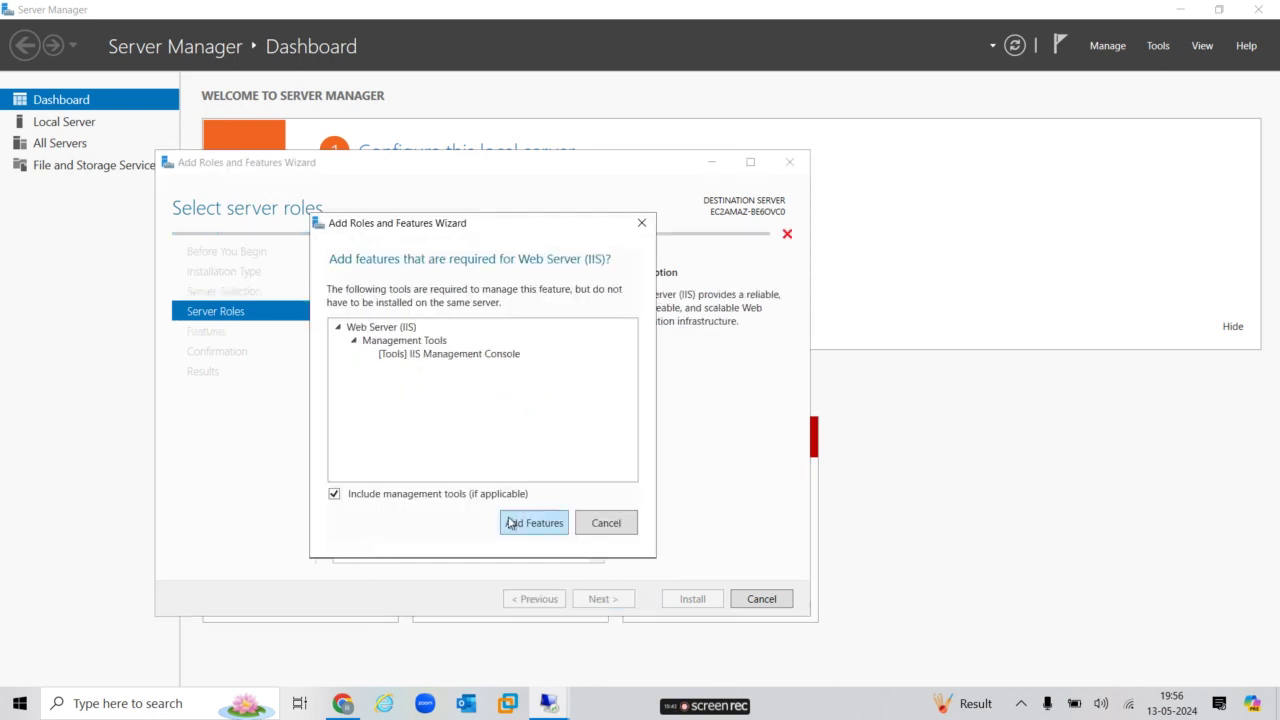
click(511, 521)
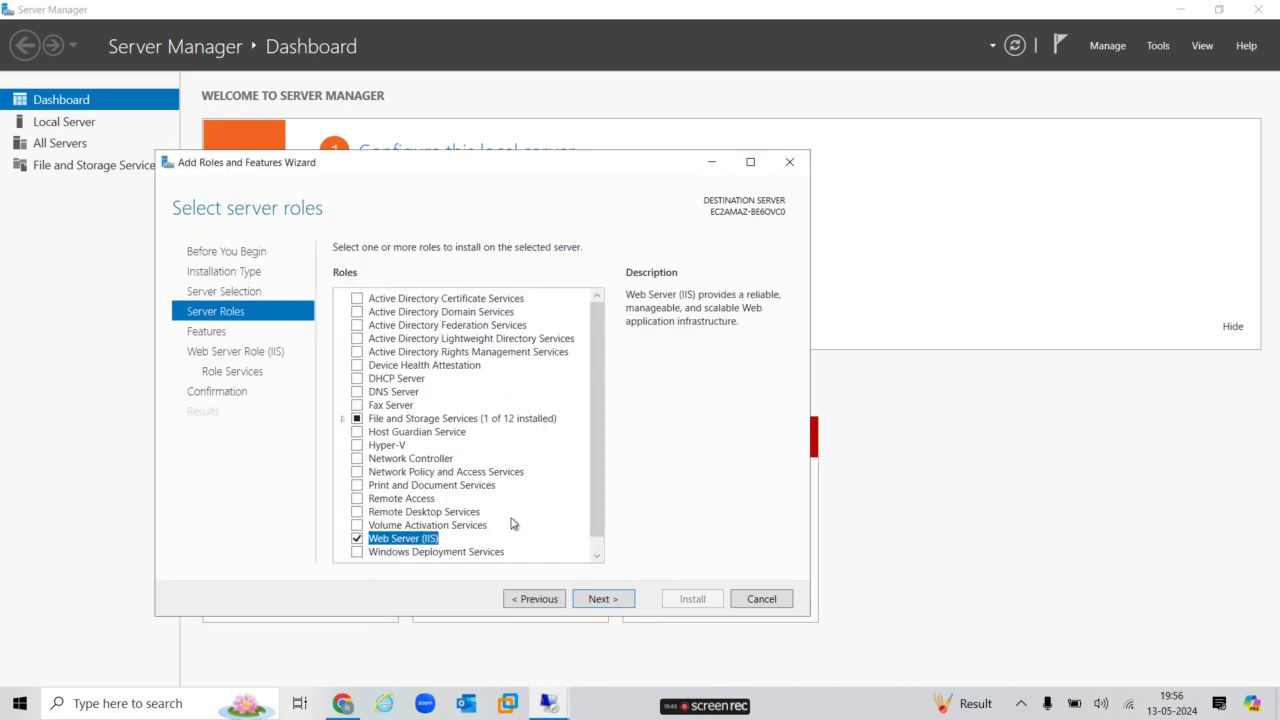
click(597, 599)
click(597, 599)
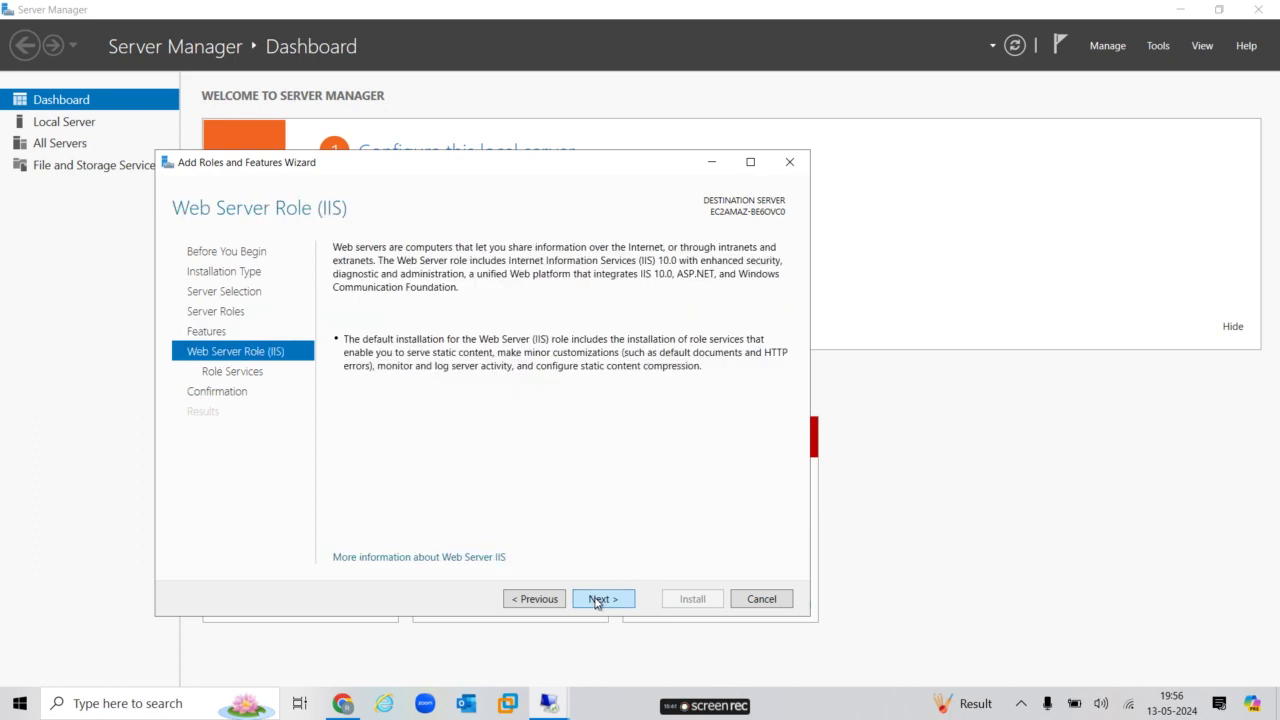
click(597, 600)
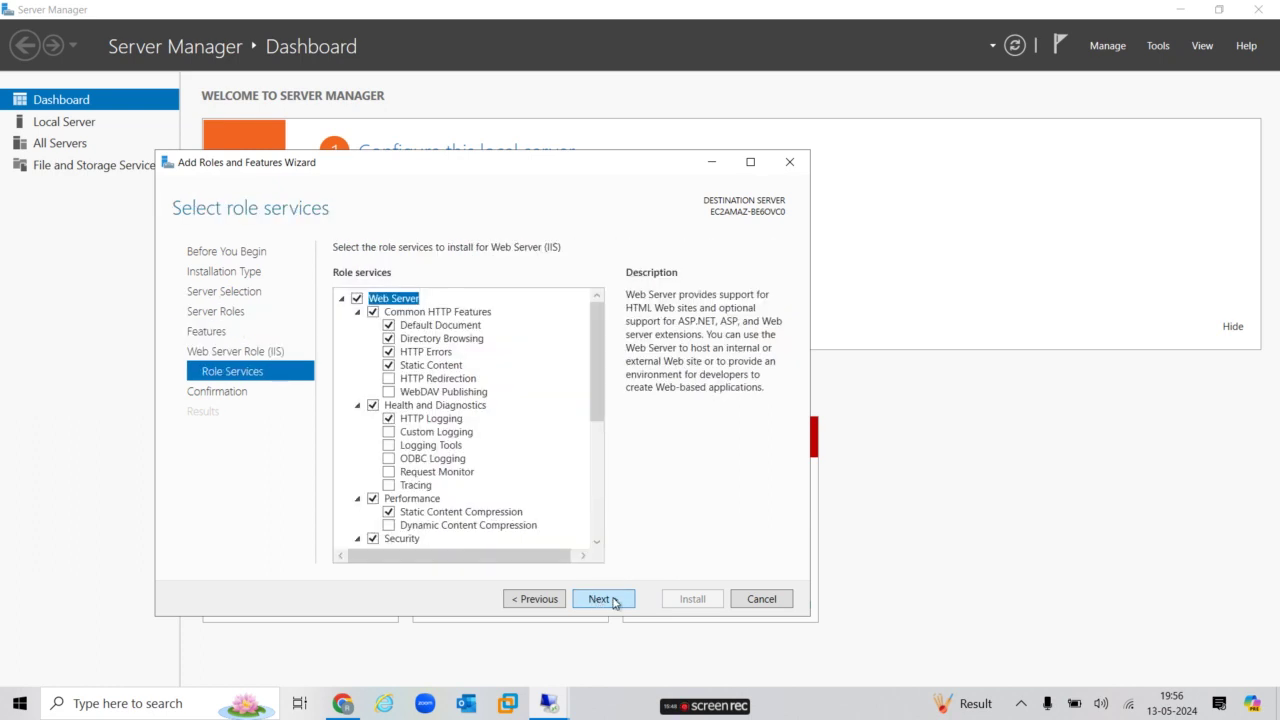
click(614, 600)
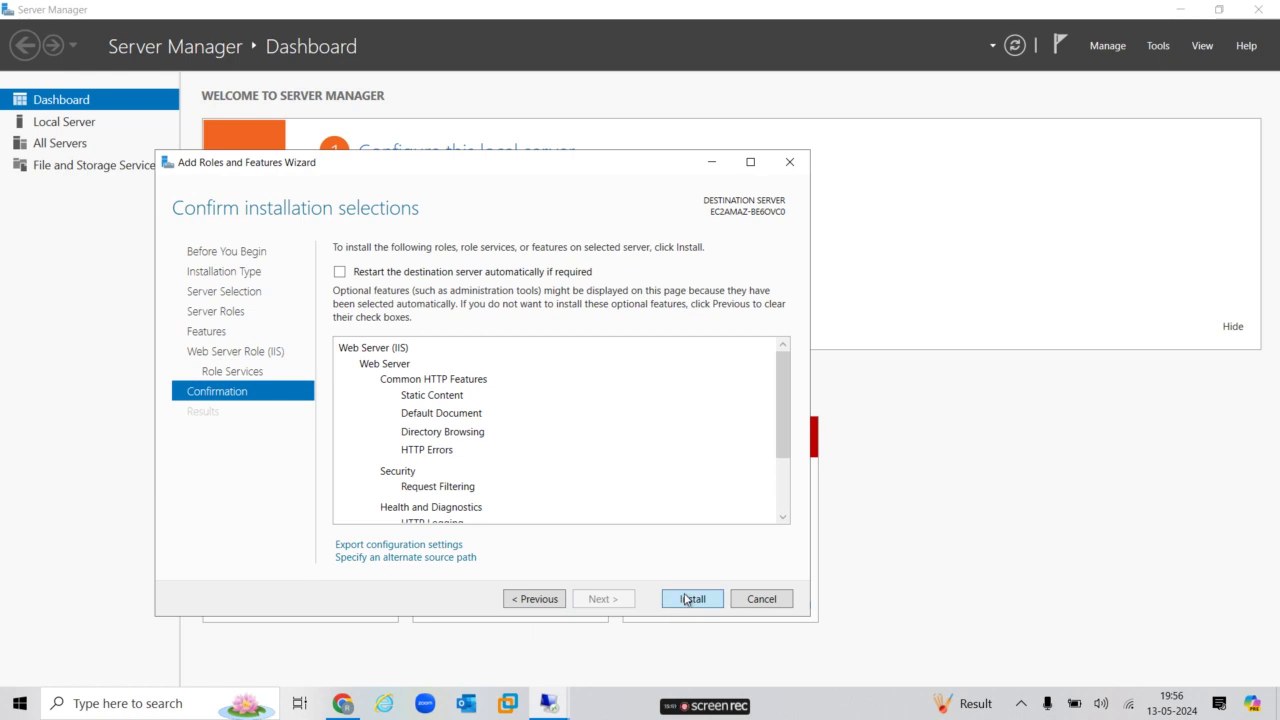
click(686, 599)
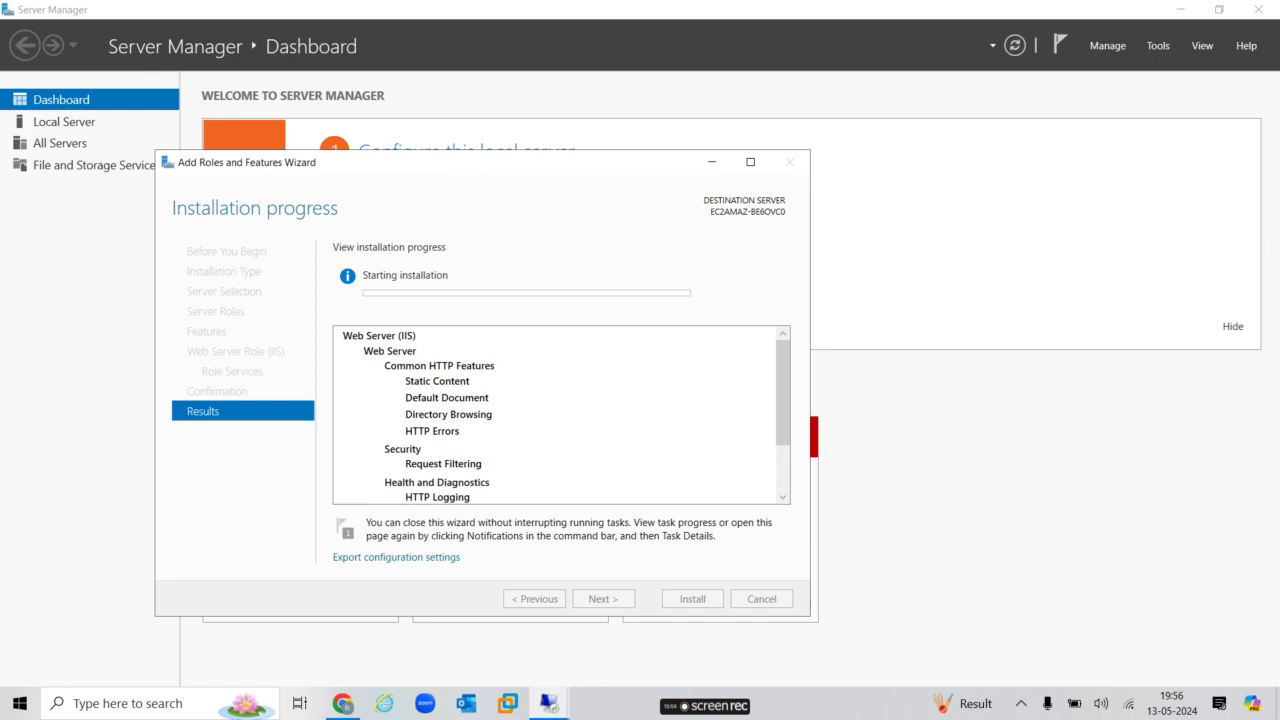
Return to server1's session and close its completed IIS installation wizard.
click(830, 16)
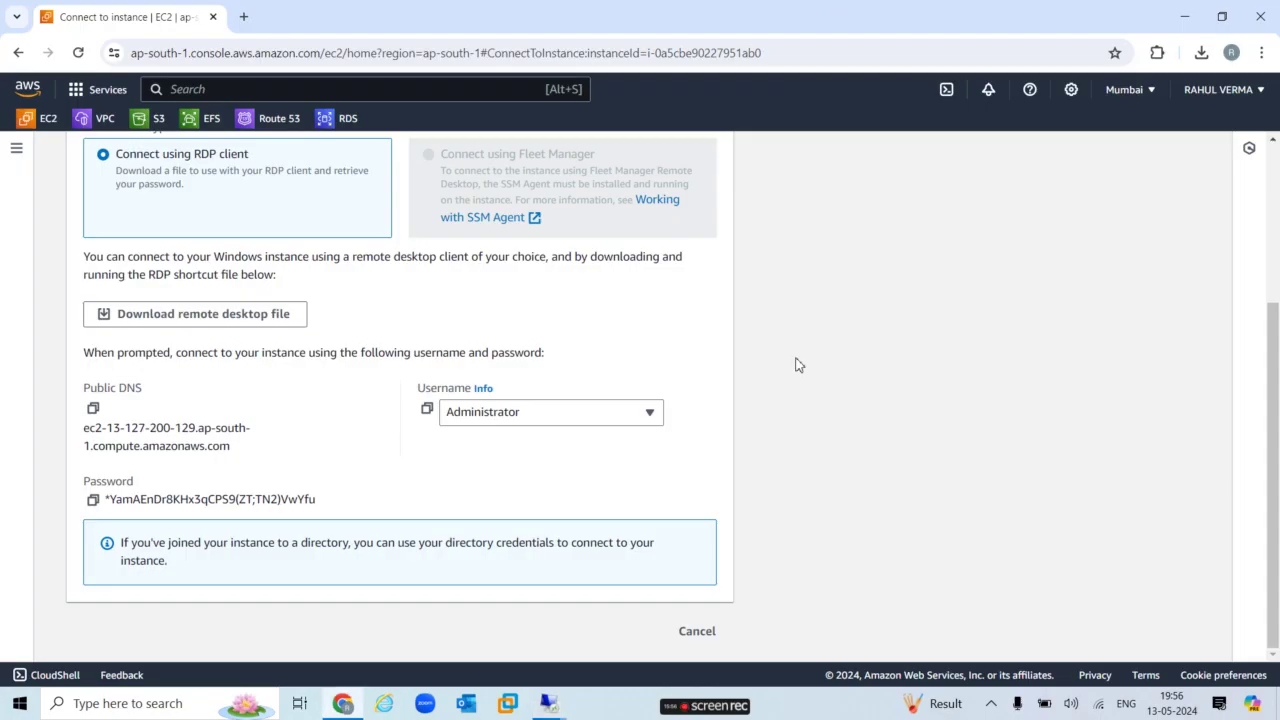
mouse_move(550, 702)
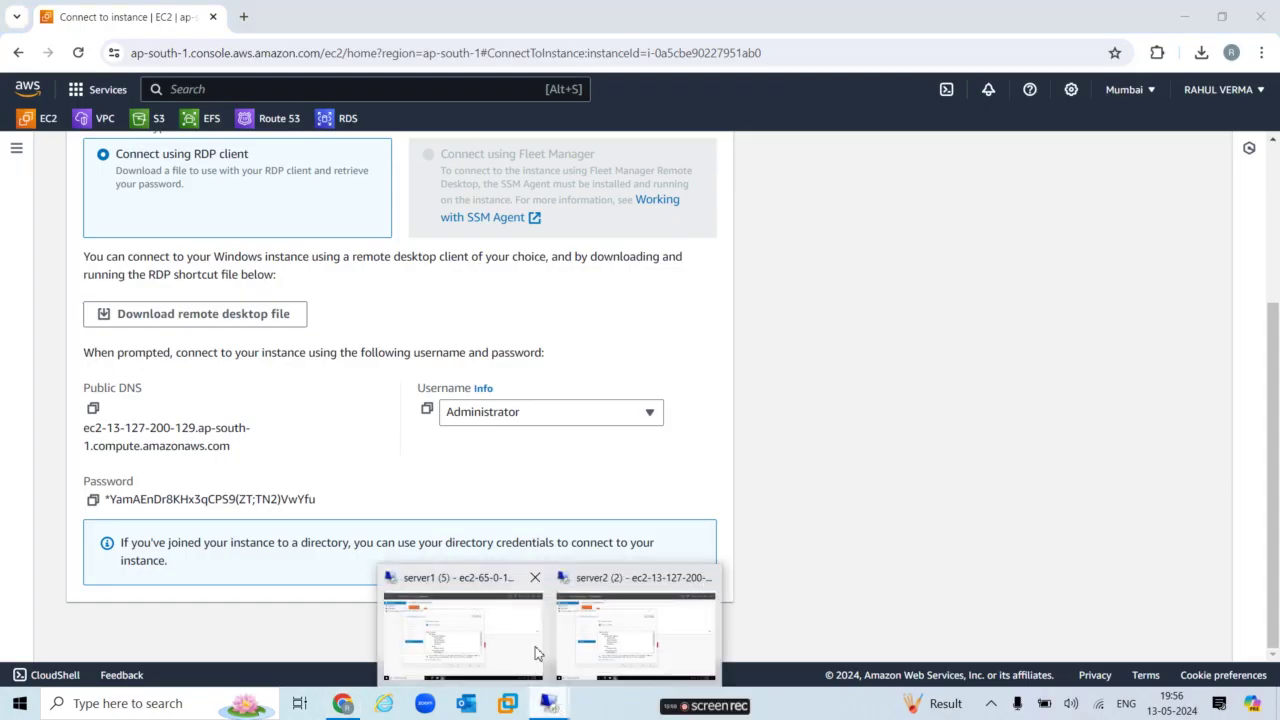
click(538, 653)
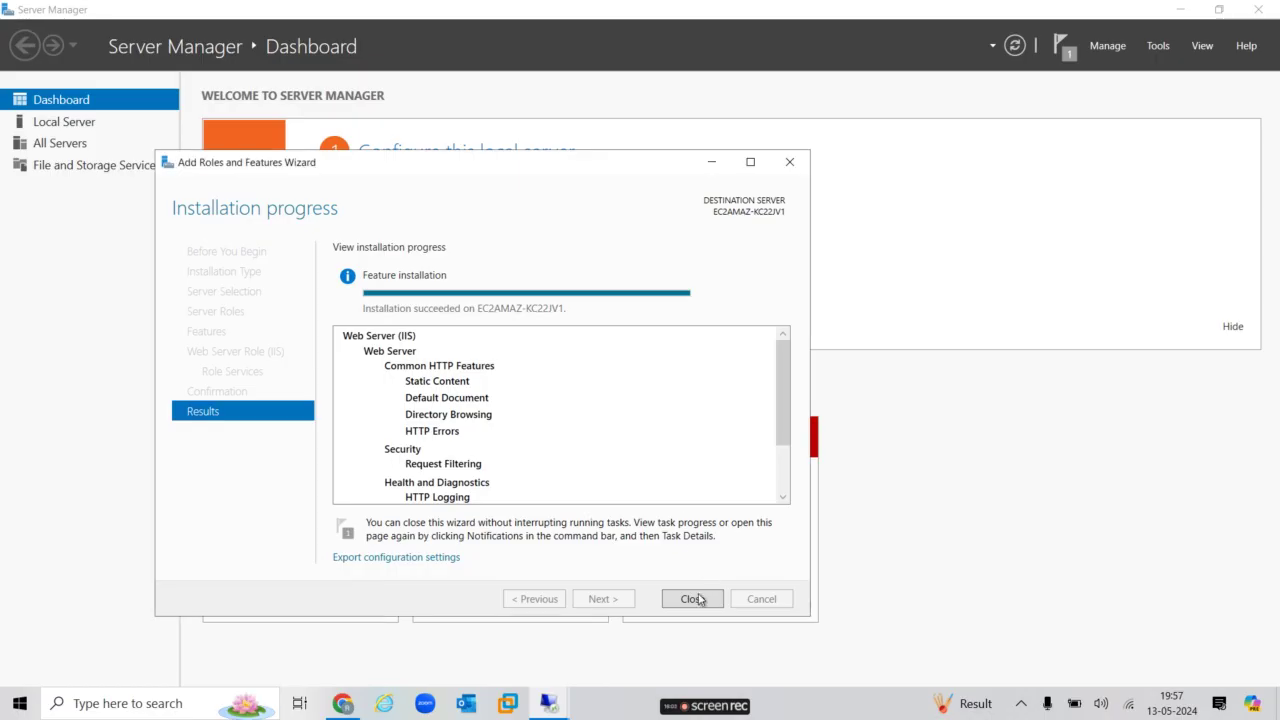
click(692, 599)
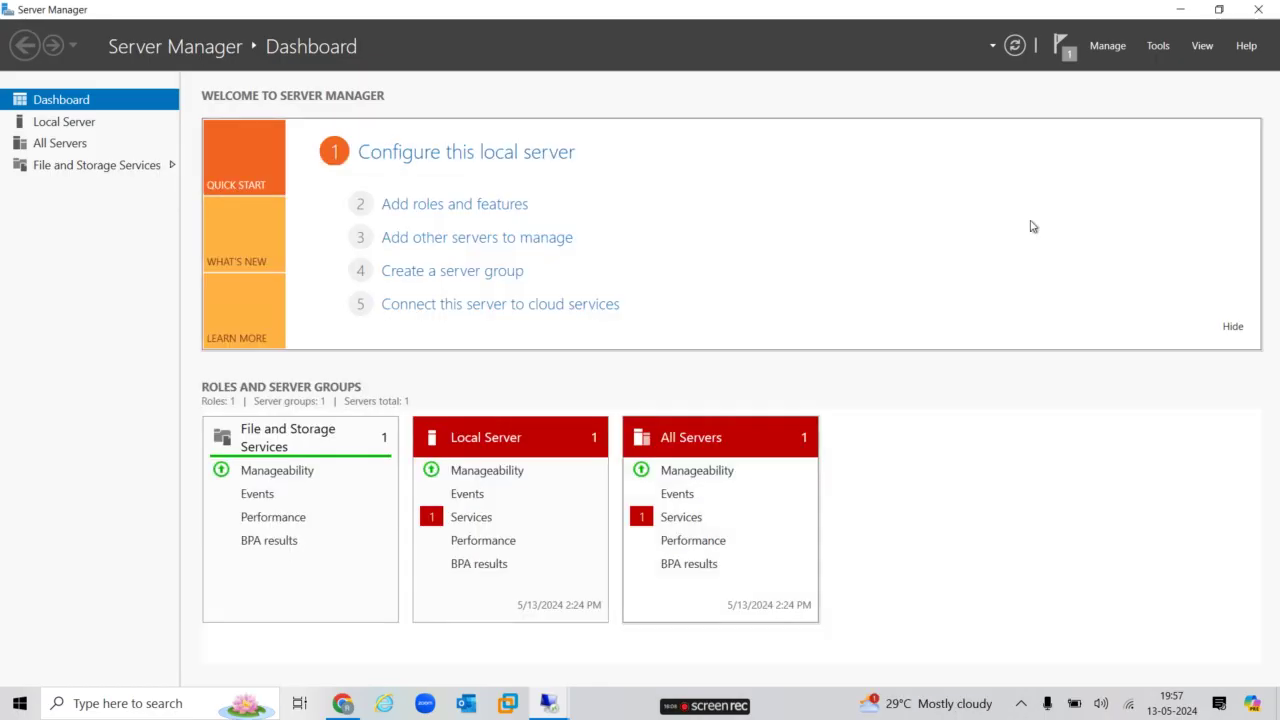
Close Server Manager and refresh the remote server's desktop.
click(1259, 9)
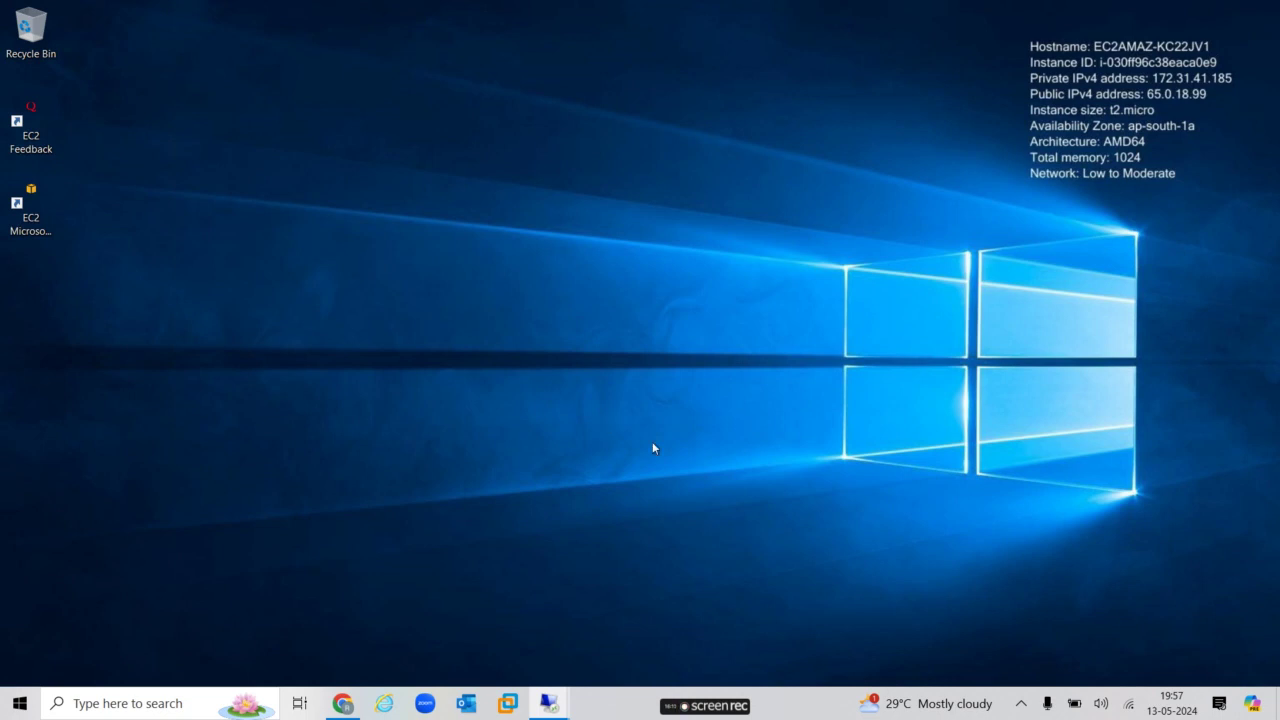
right_click(520, 180)
click(429, 234)
Go to C:\inetpub\wwwroot and permanently delete both default iisstart files.
key(super+e)
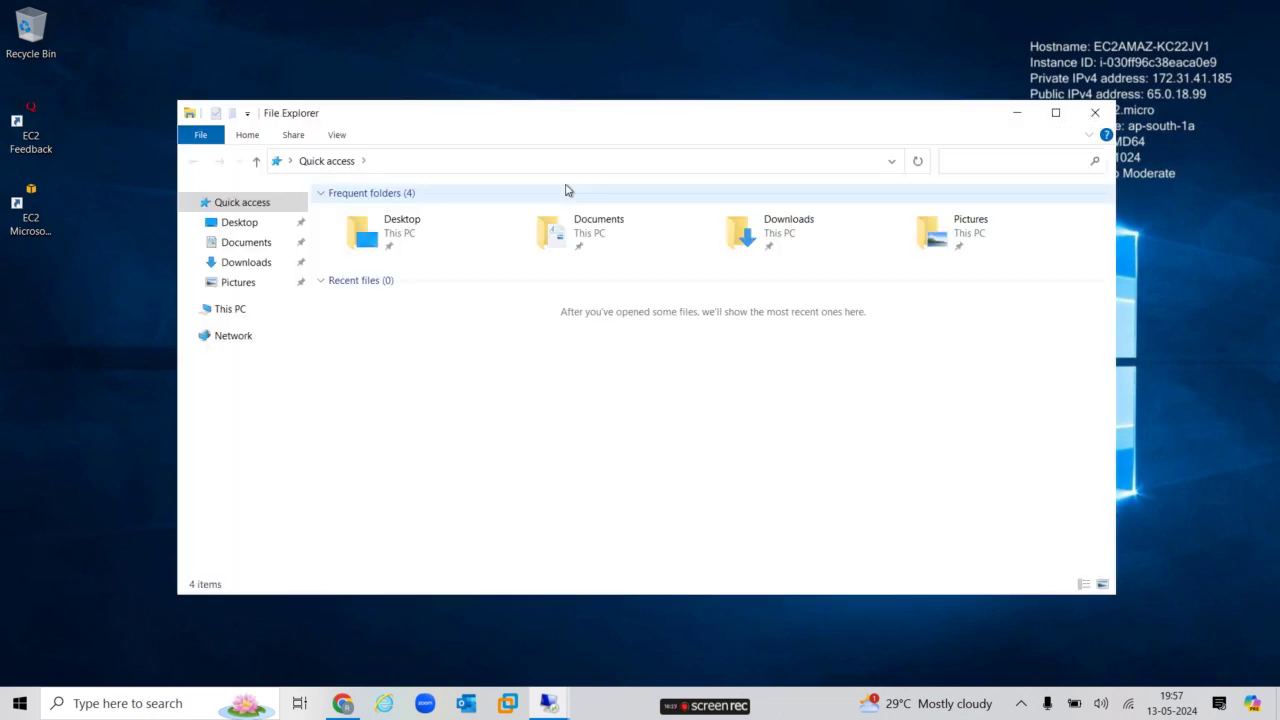
click(244, 311)
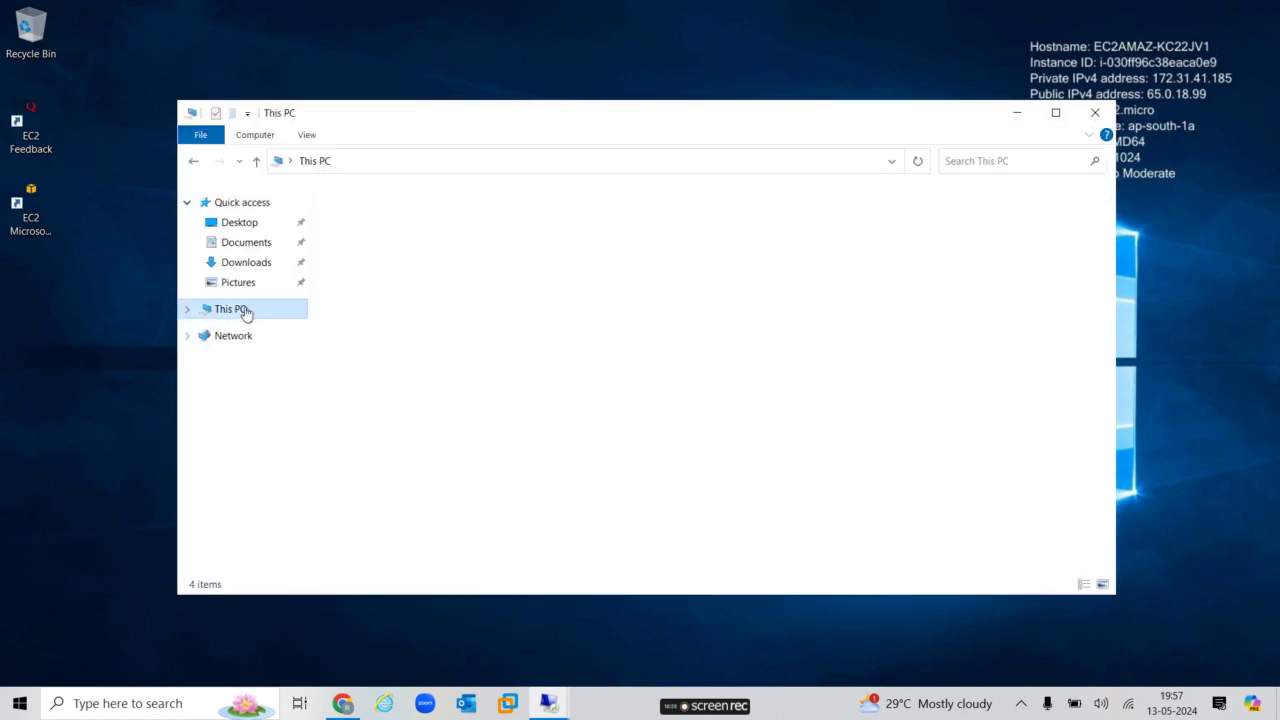
double_click(416, 393)
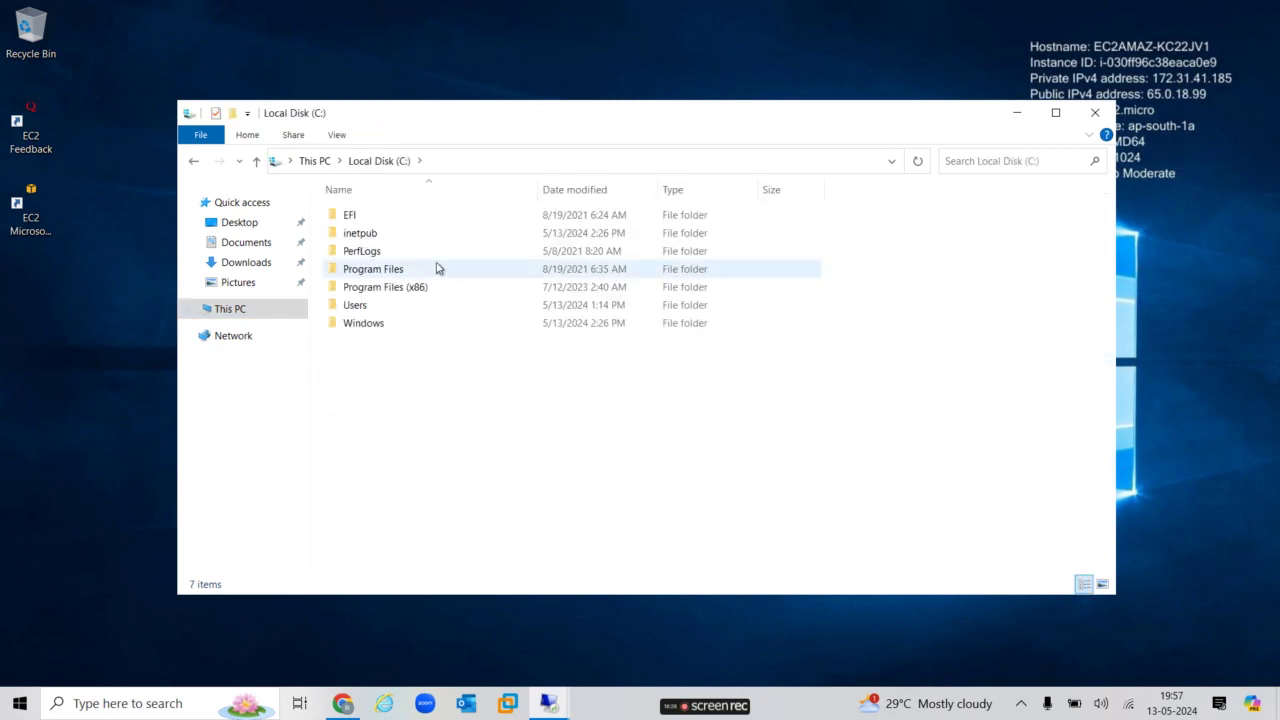
double_click(379, 237)
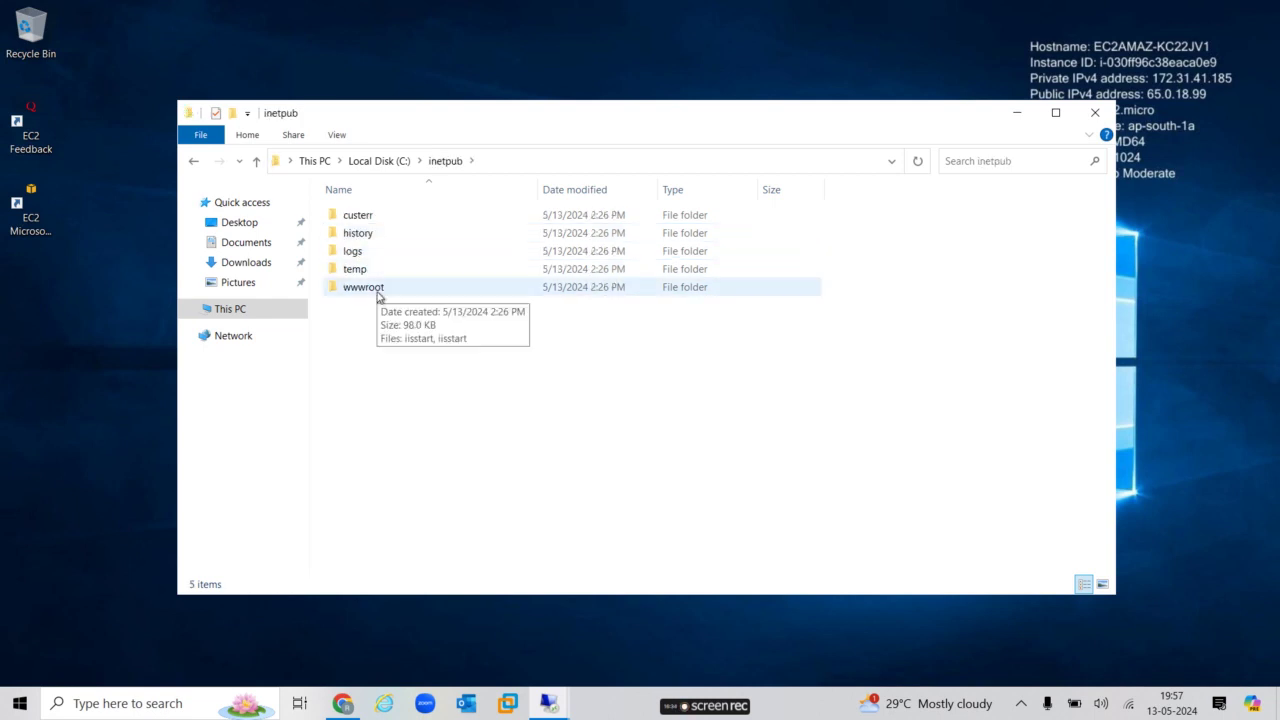
double_click(378, 290)
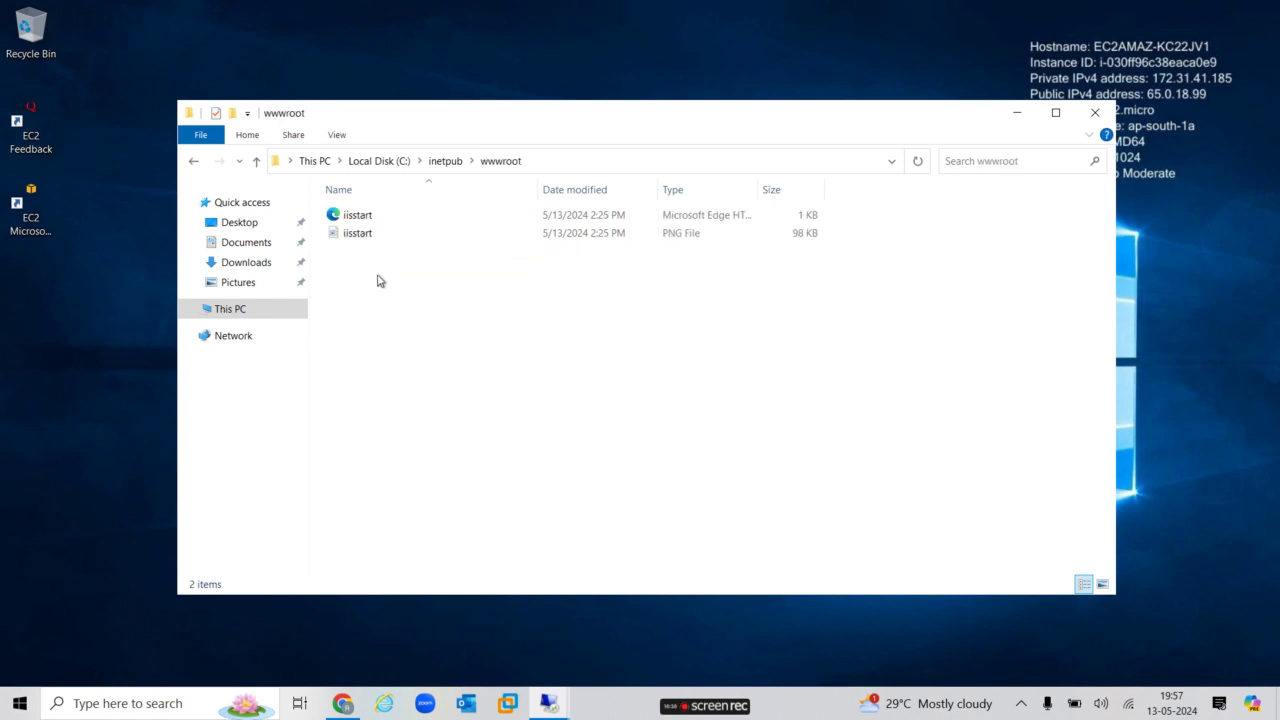
key(ctrl+a)
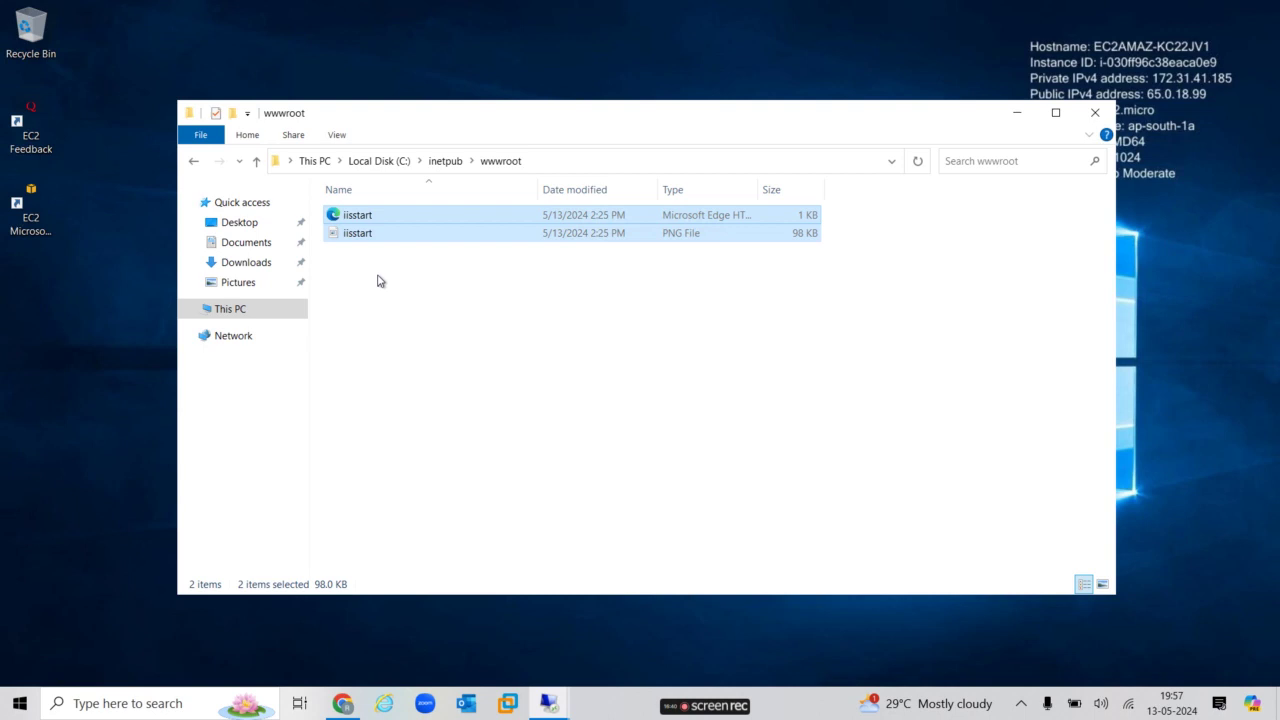
key(shift+Delete)
key(Return)
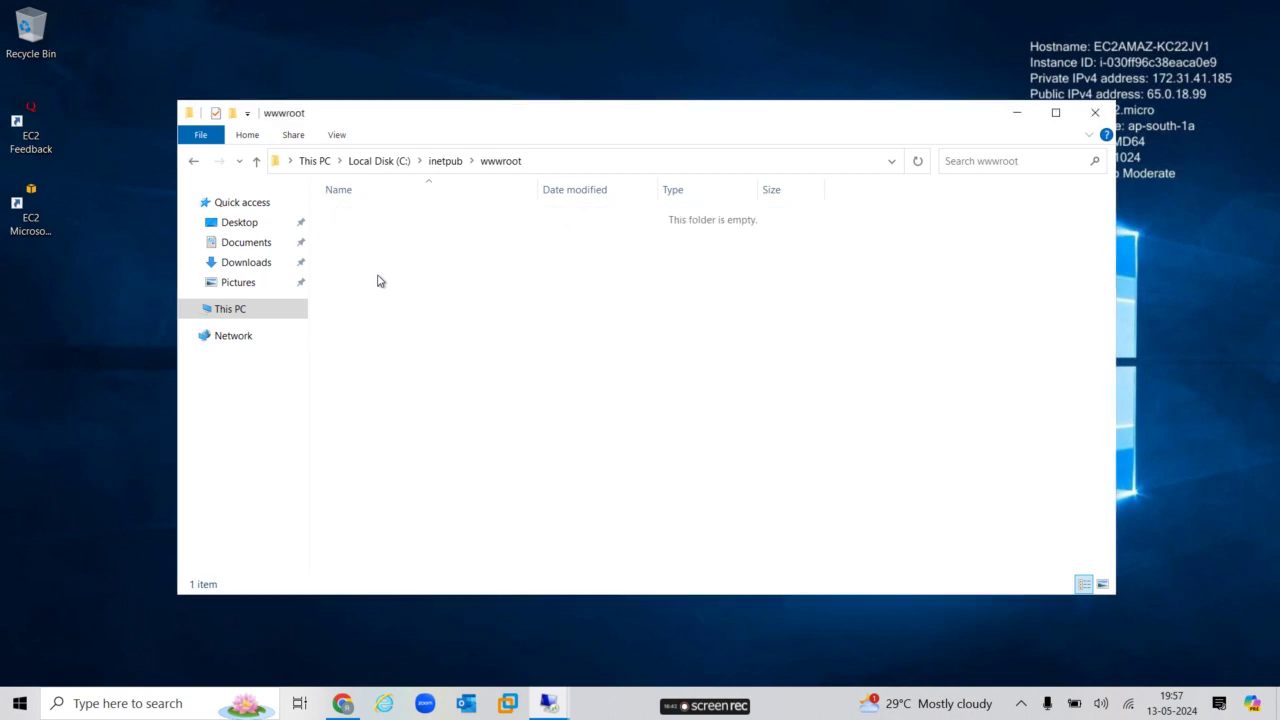
Create a New Text Document in wwwroot with the default name and open it in Notepad.
right_click(378, 281)
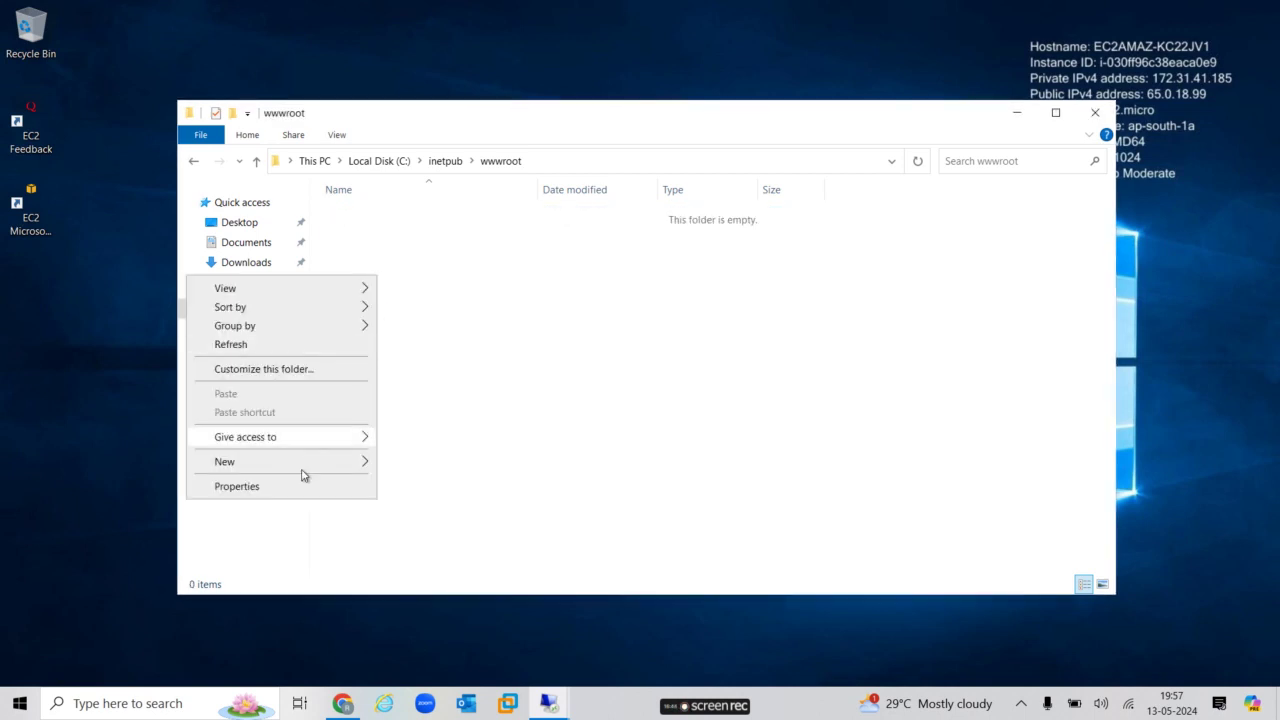
mouse_move(309, 466)
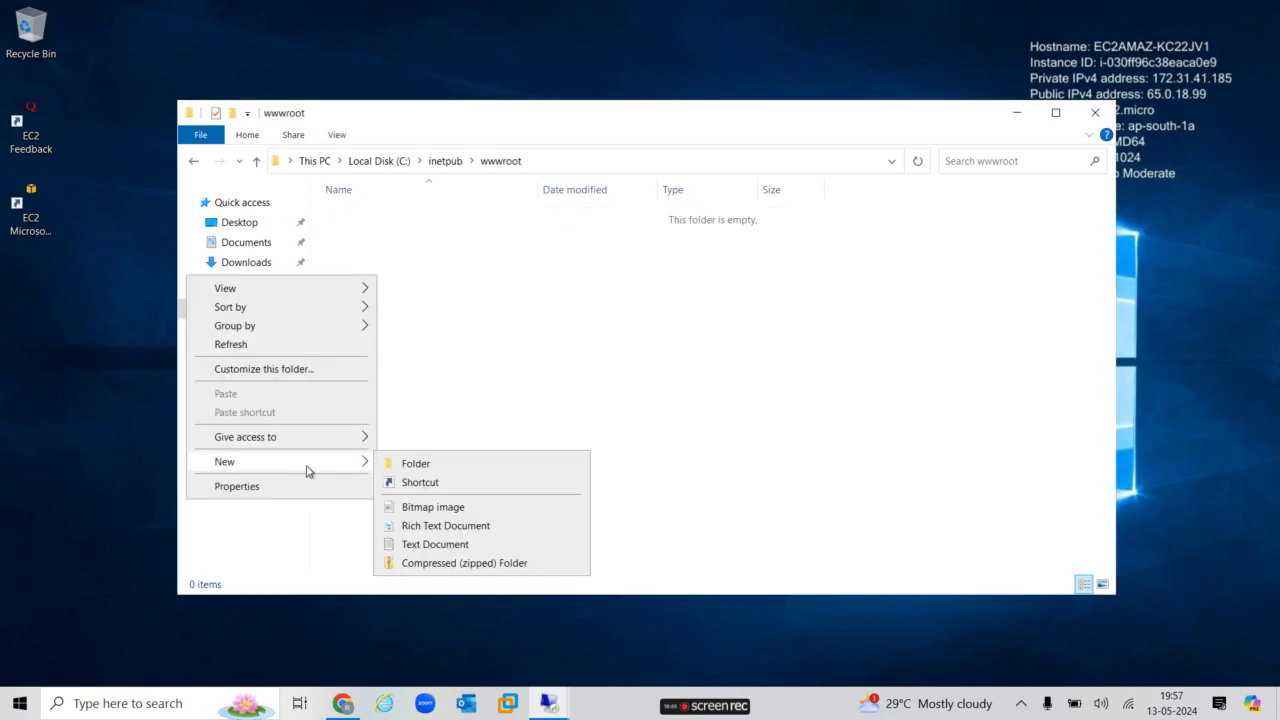
click(459, 544)
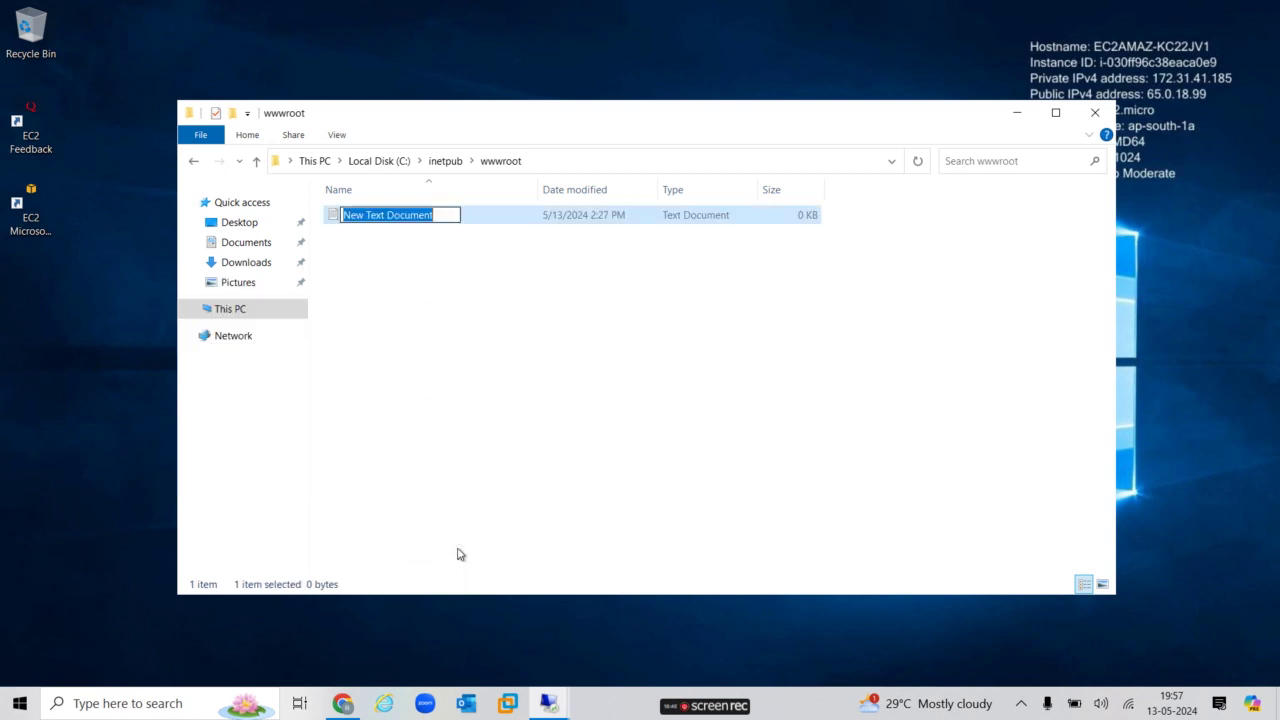
click(493, 220)
double_click(493, 220)
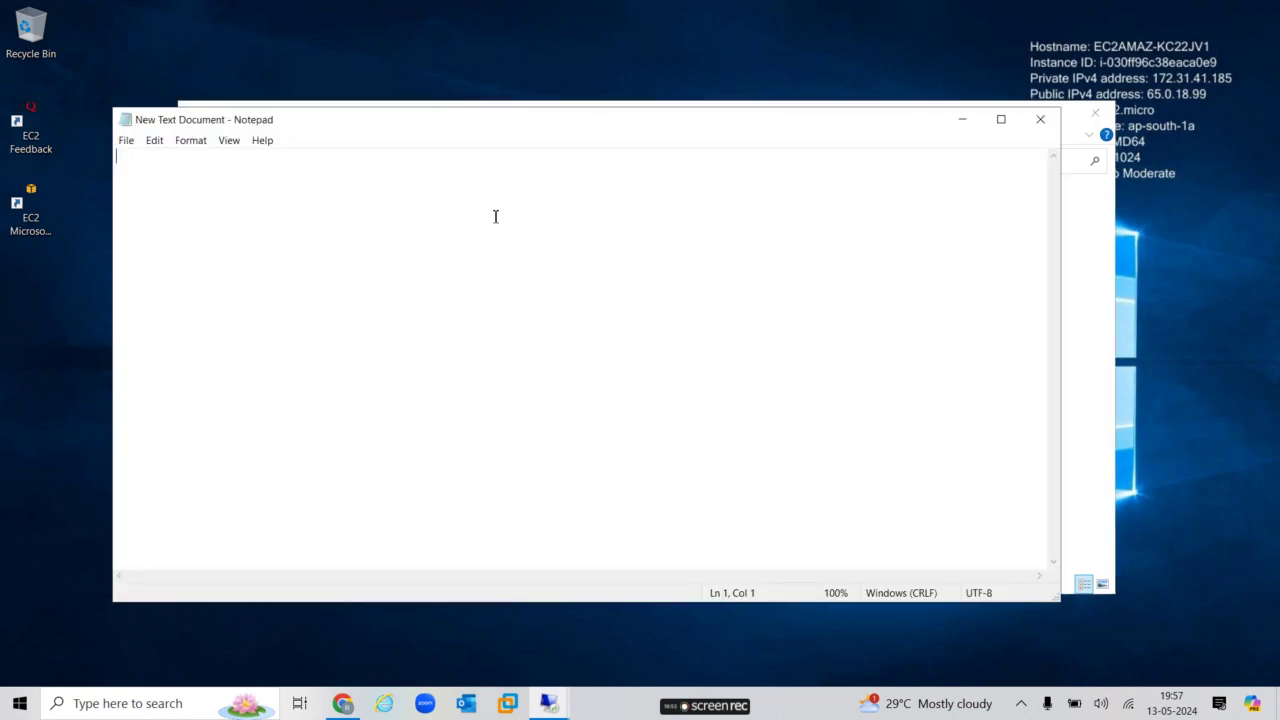
Set Notepad's font to Consolas Bold at size 24.
click(198, 142)
click(214, 174)
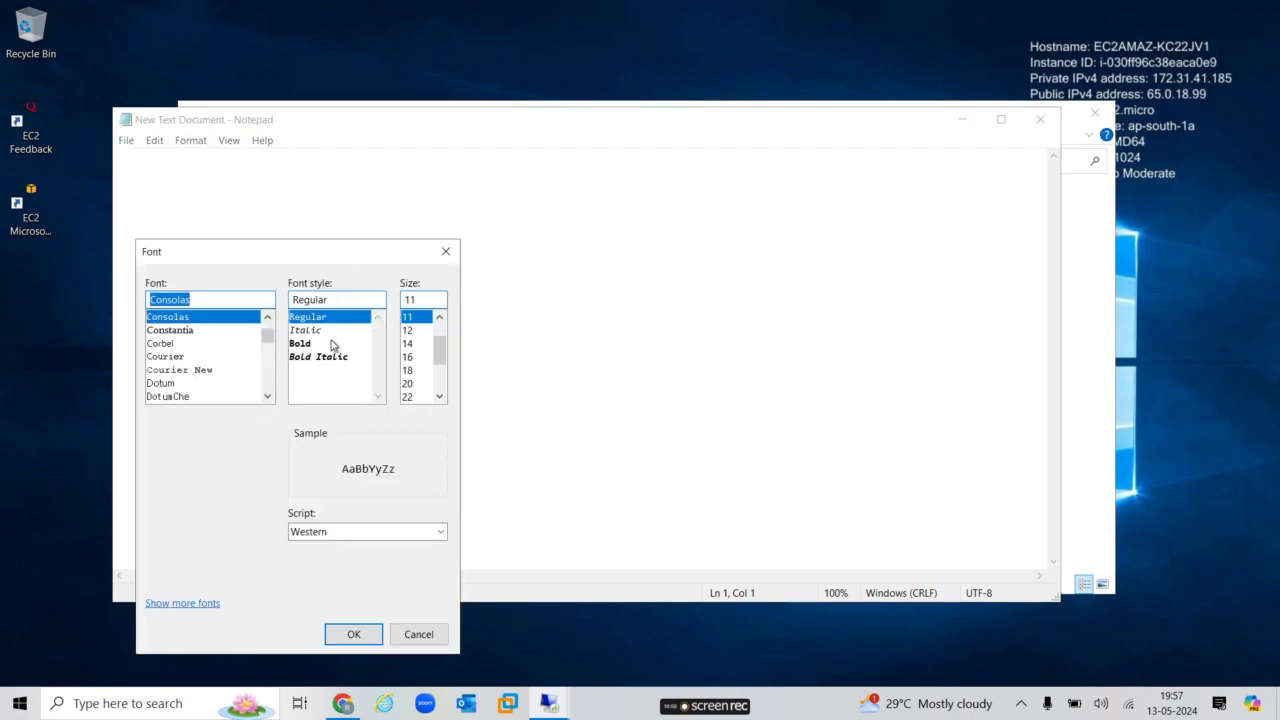
click(312, 345)
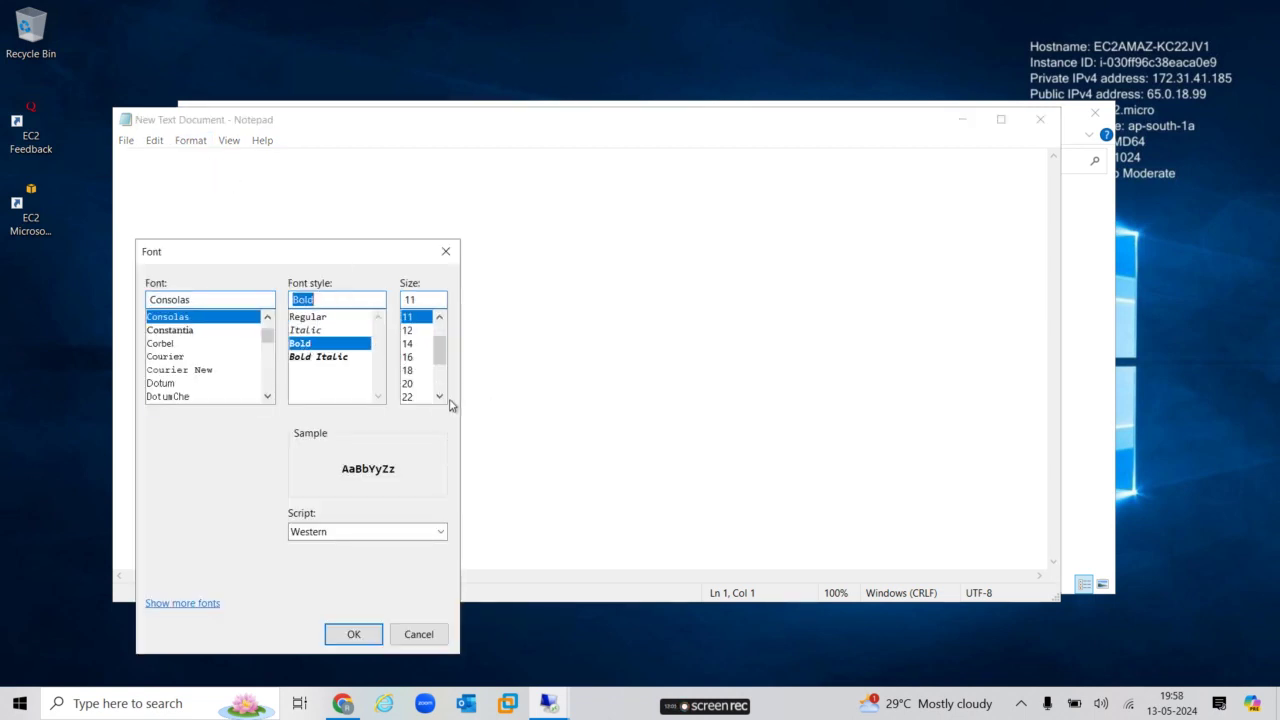
drag(439, 396, 439, 396)
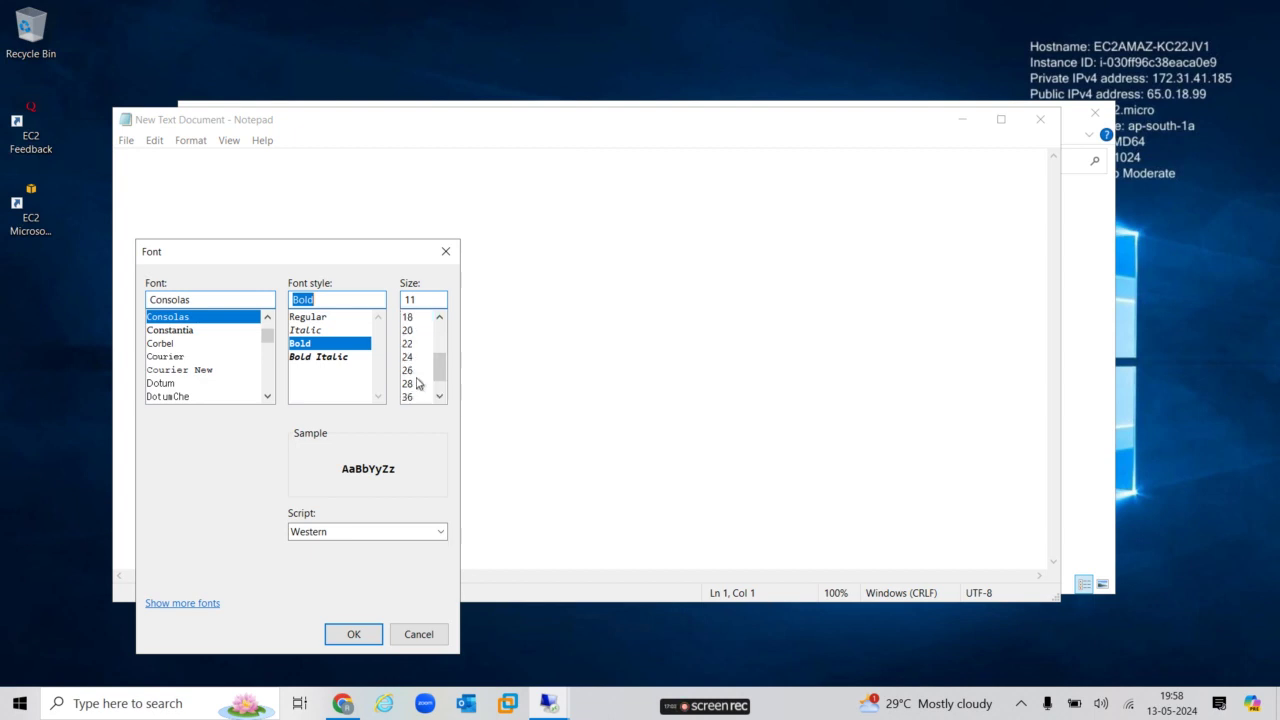
click(410, 357)
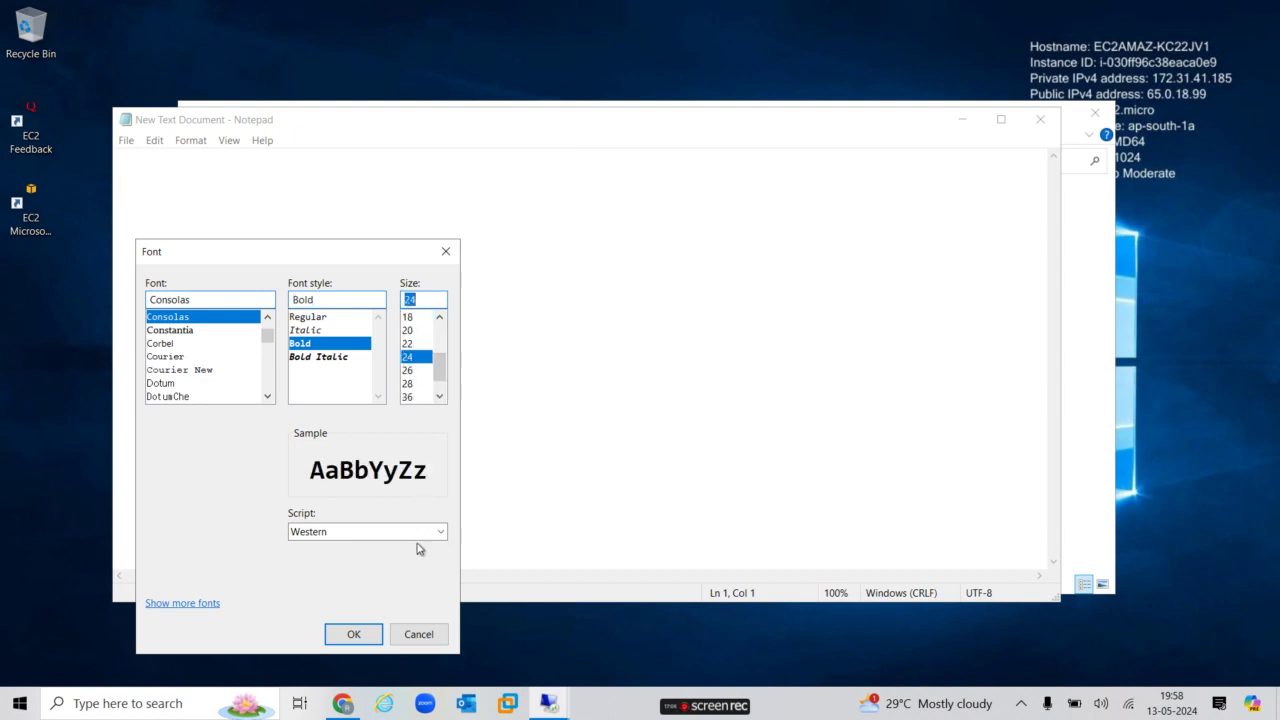
click(351, 636)
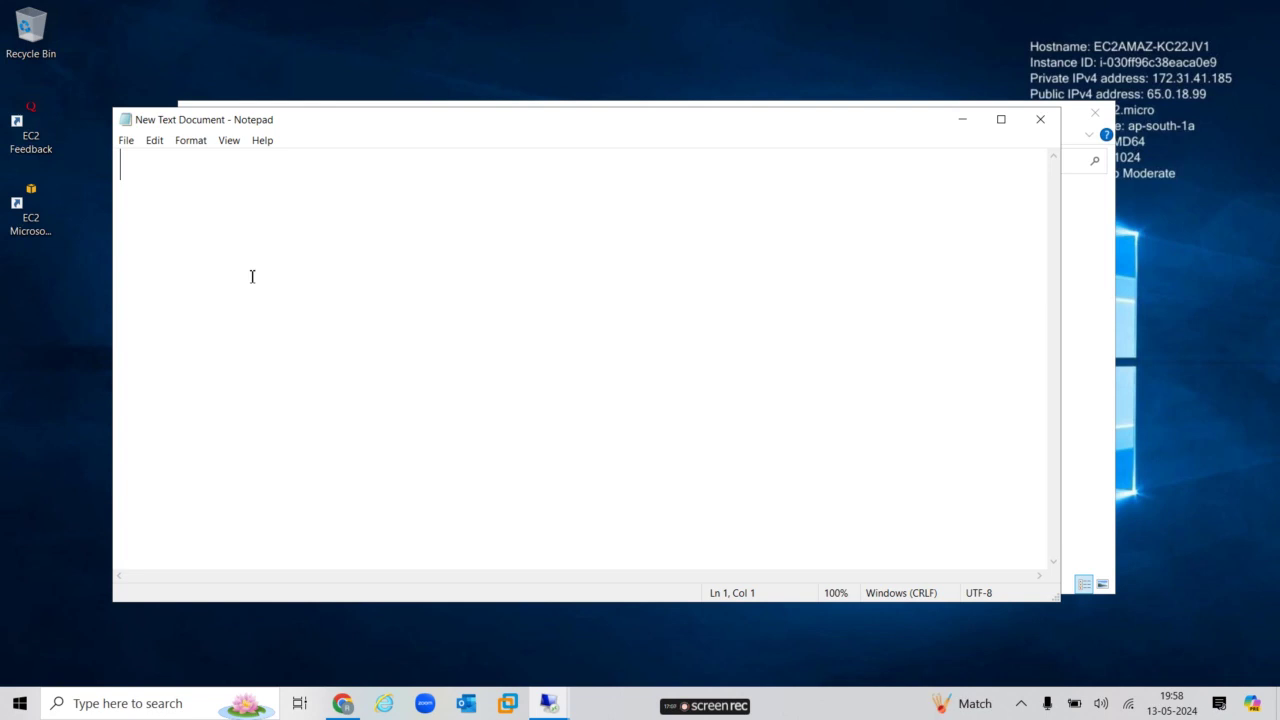
Type 'Welcome to techlaptocare youtube channel' and add an indented 'Server1' line above it.
text(Welcome )
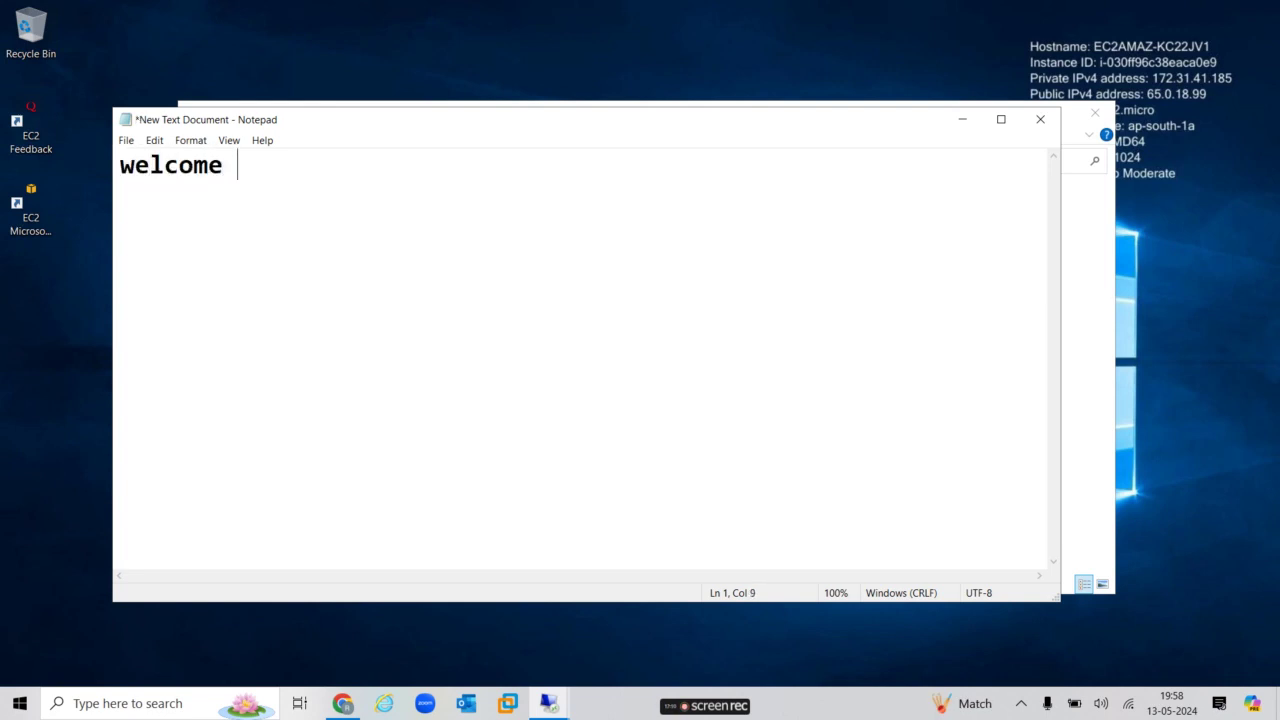
text(to techlaptocare yo)
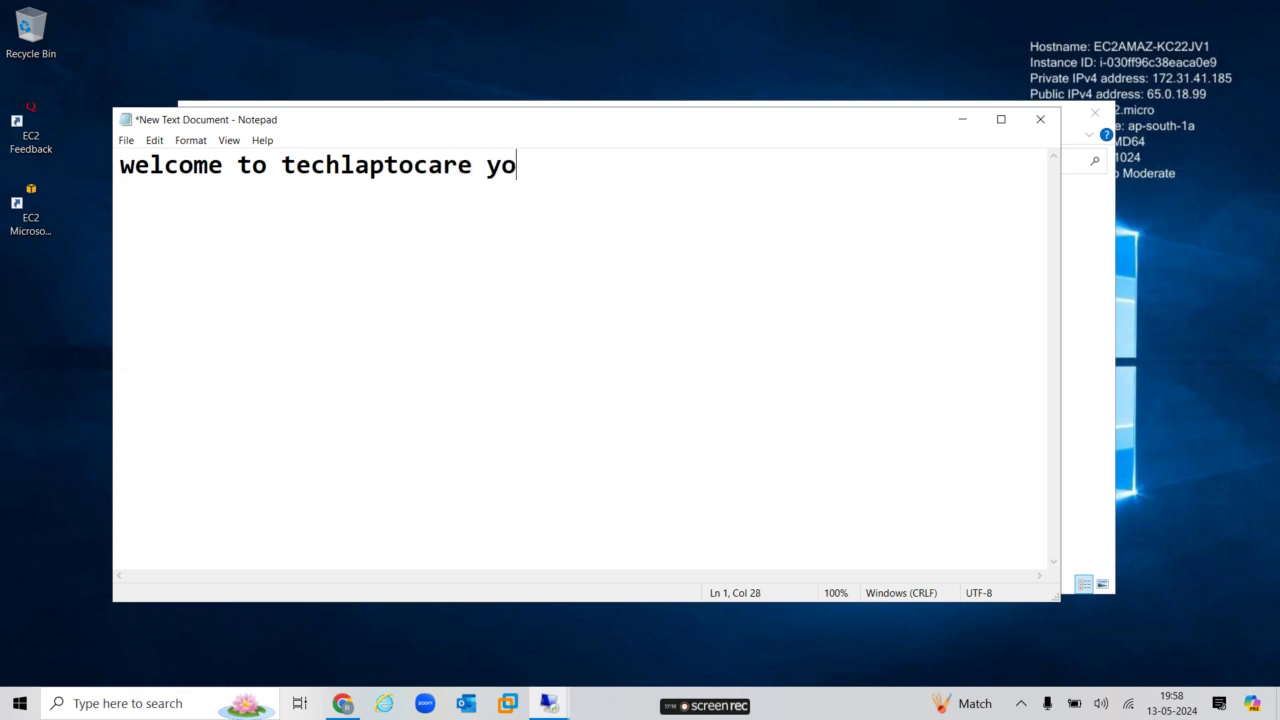
text(utube )
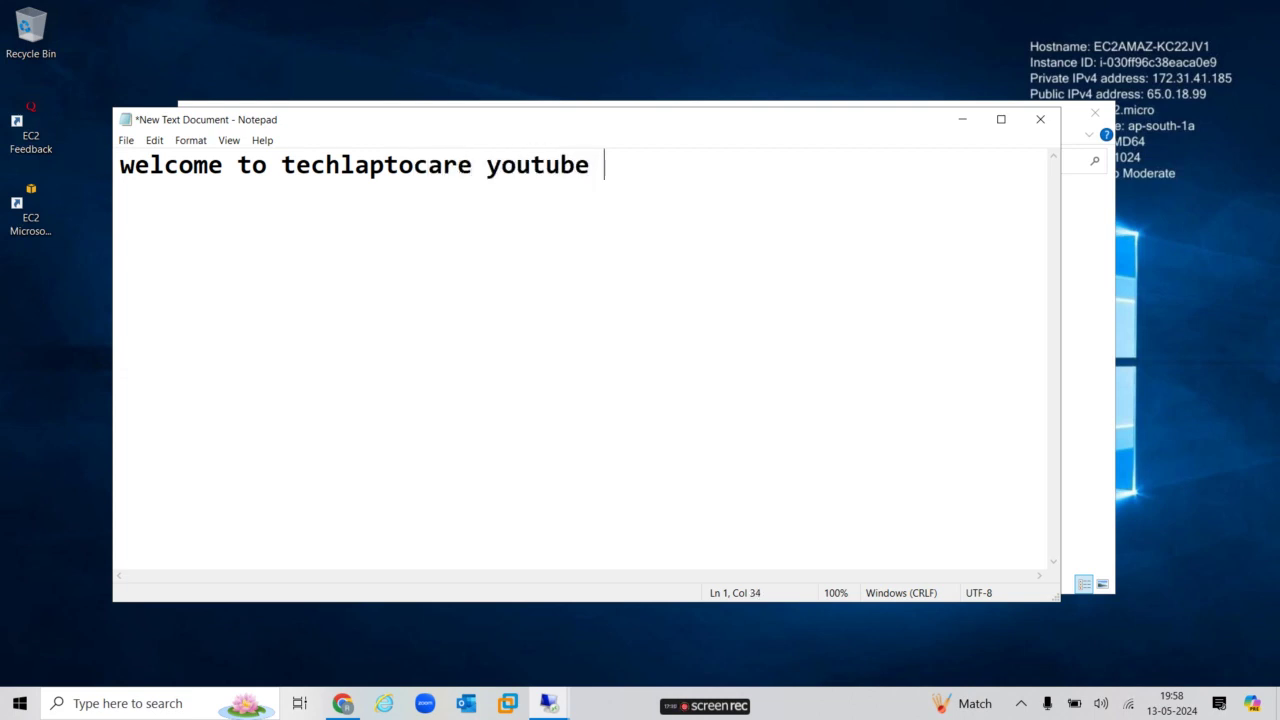
text(channel)
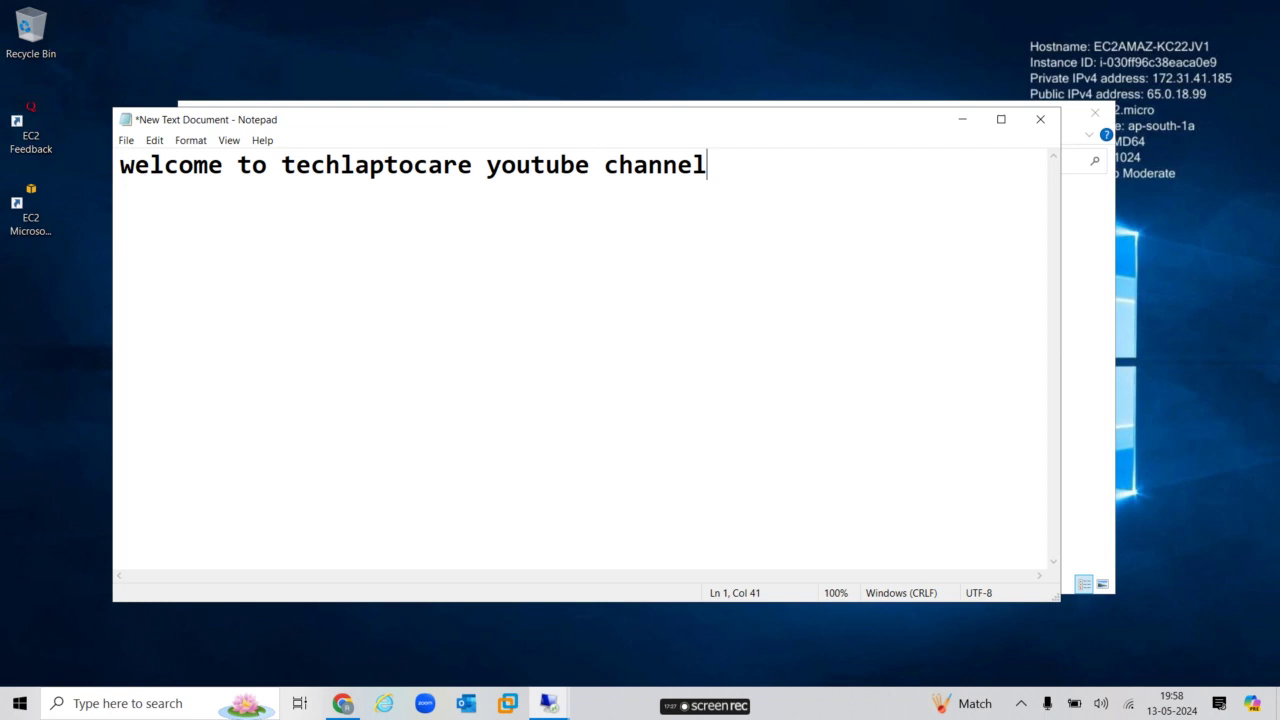
key(Left)
key(Left)
key(Left)
key(Left)
key(Left)
key(Left)
key(Left)
key(Left)
key(Left)
key(Left)
key(Left)
key(Left)
key(Left)
key(Left)
key(Left)
key(Left)
key(Left)
key(Left)
key(Left)
key(Left)
key(Left)
key(Left)
key(Left)
key(Left)
key(Return)
key(Up)
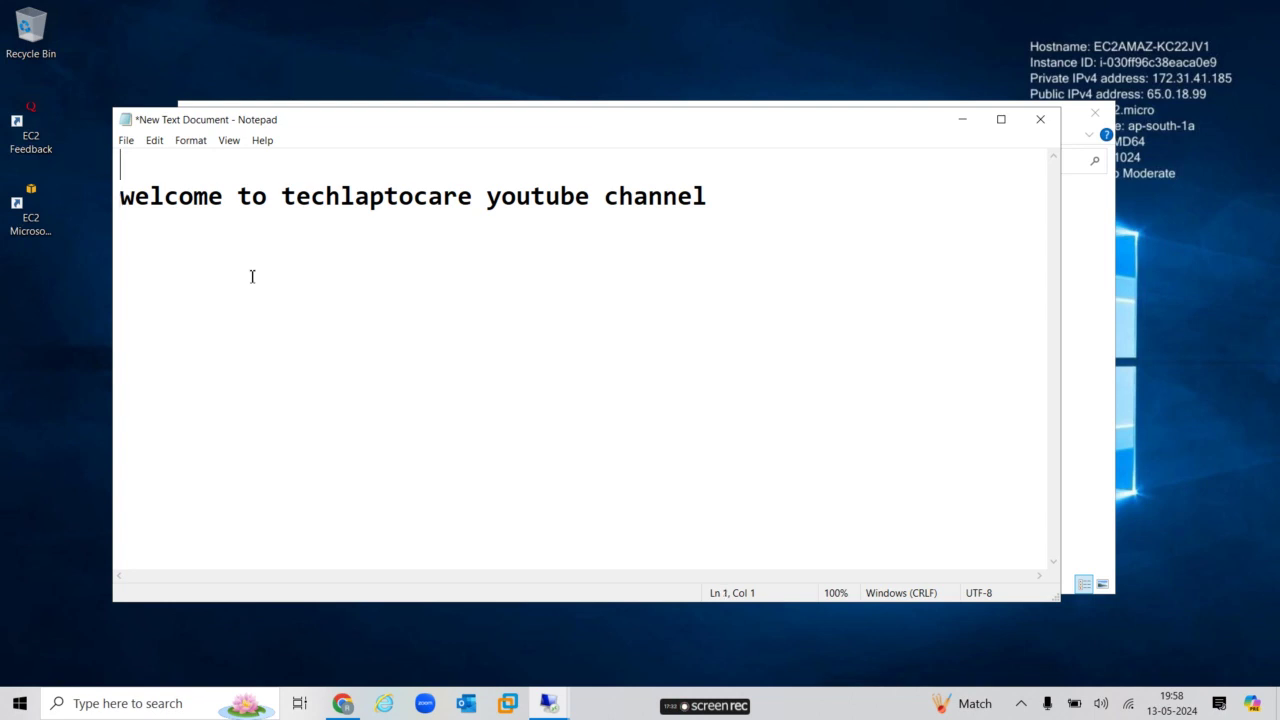
key(Down)
key(Right)
key(Left)
key(Up)
text(Server1)
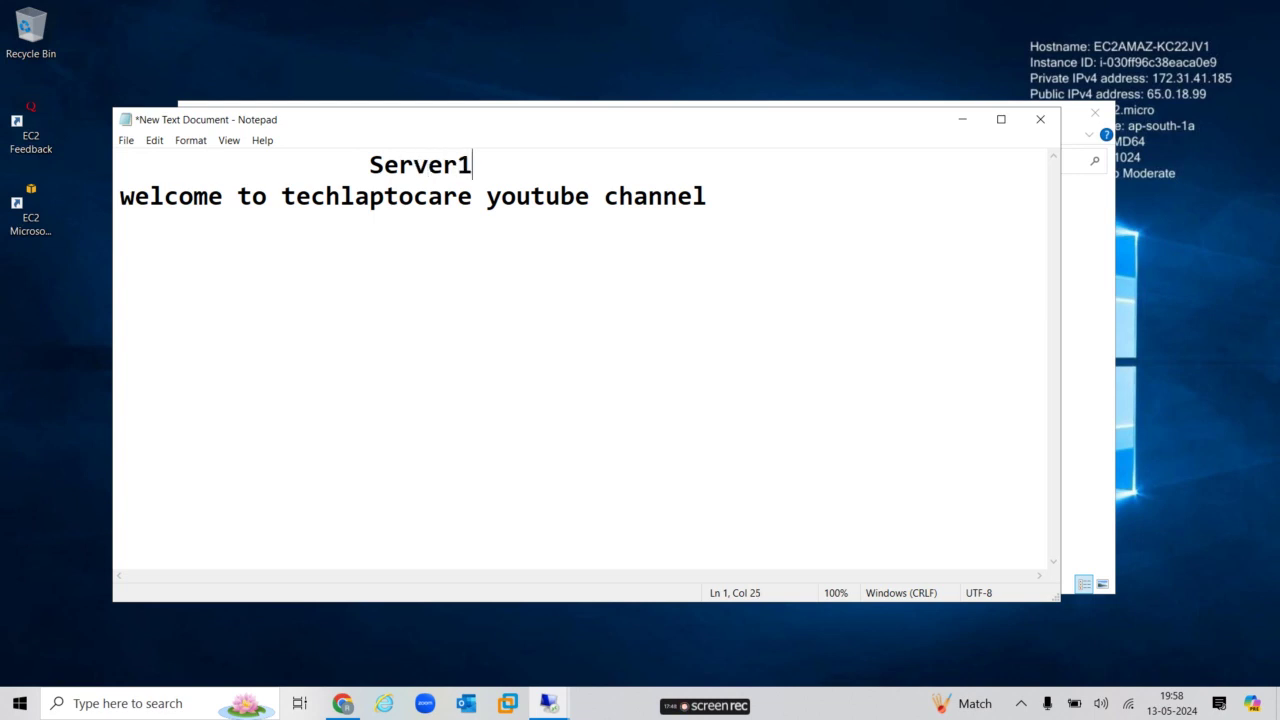
Save the document as index.html in wwwroot with file type set to All Files.
click(126, 141)
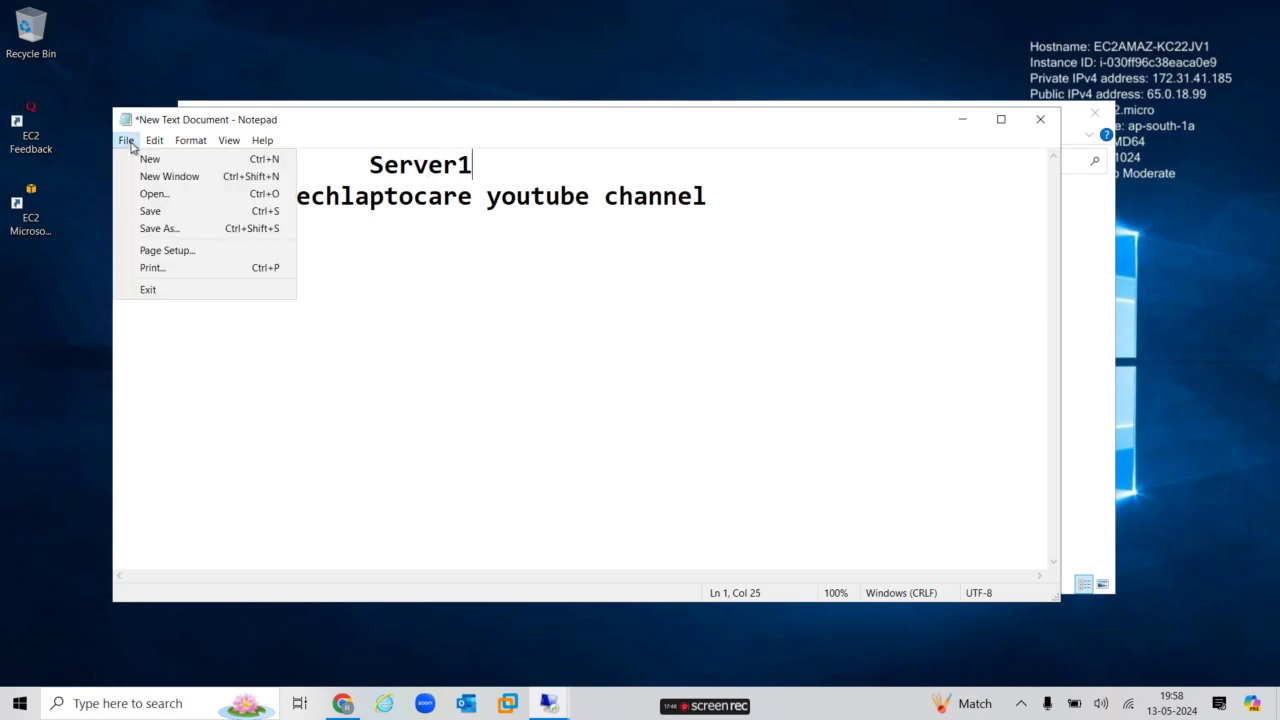
click(162, 228)
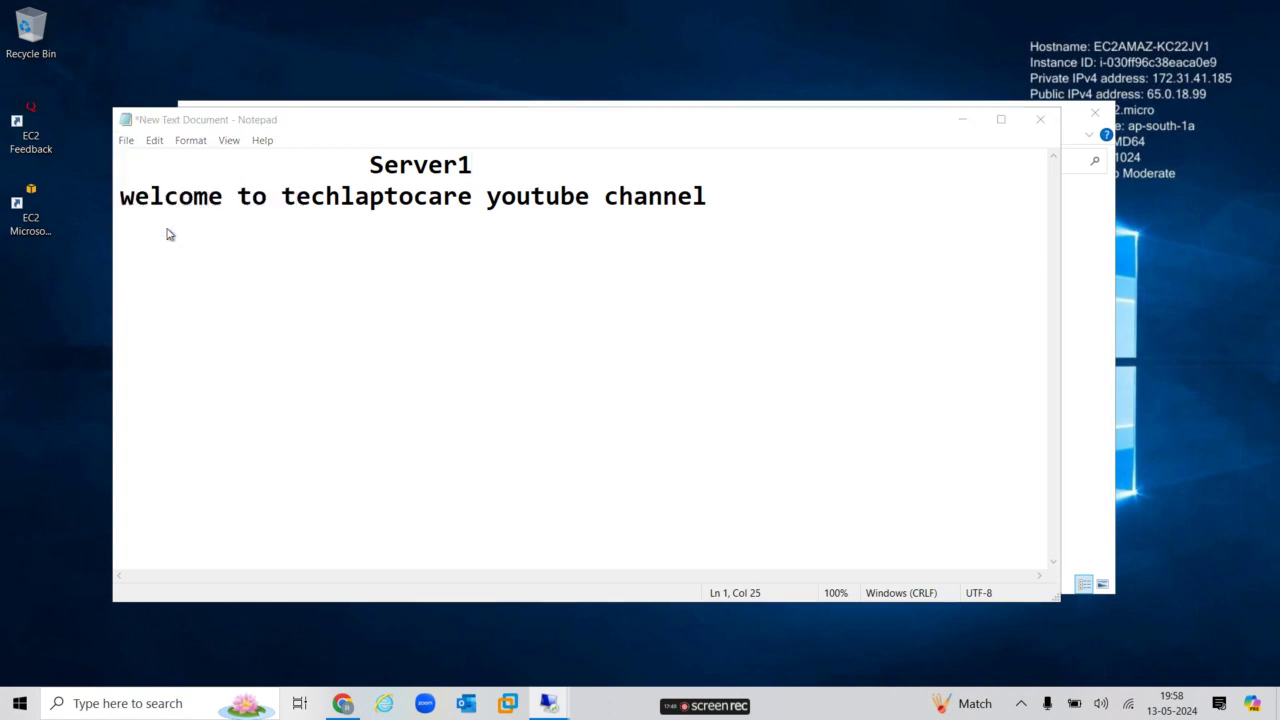
click(346, 480)
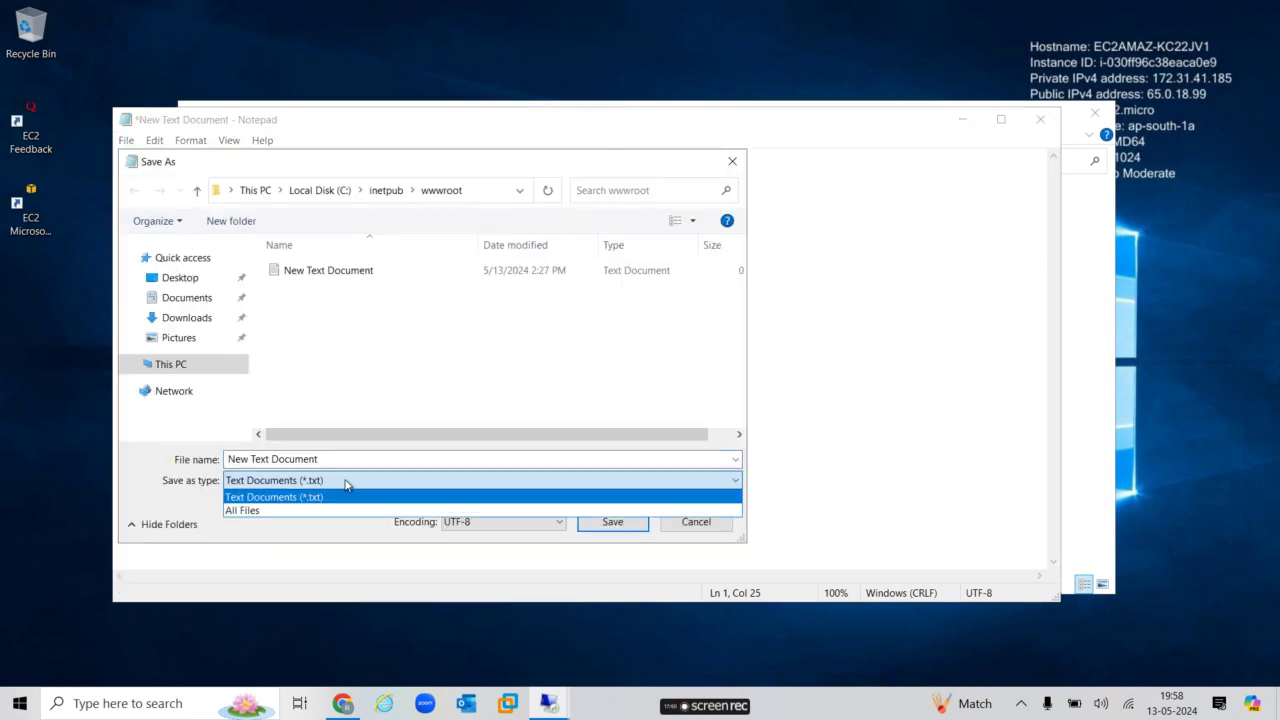
click(292, 512)
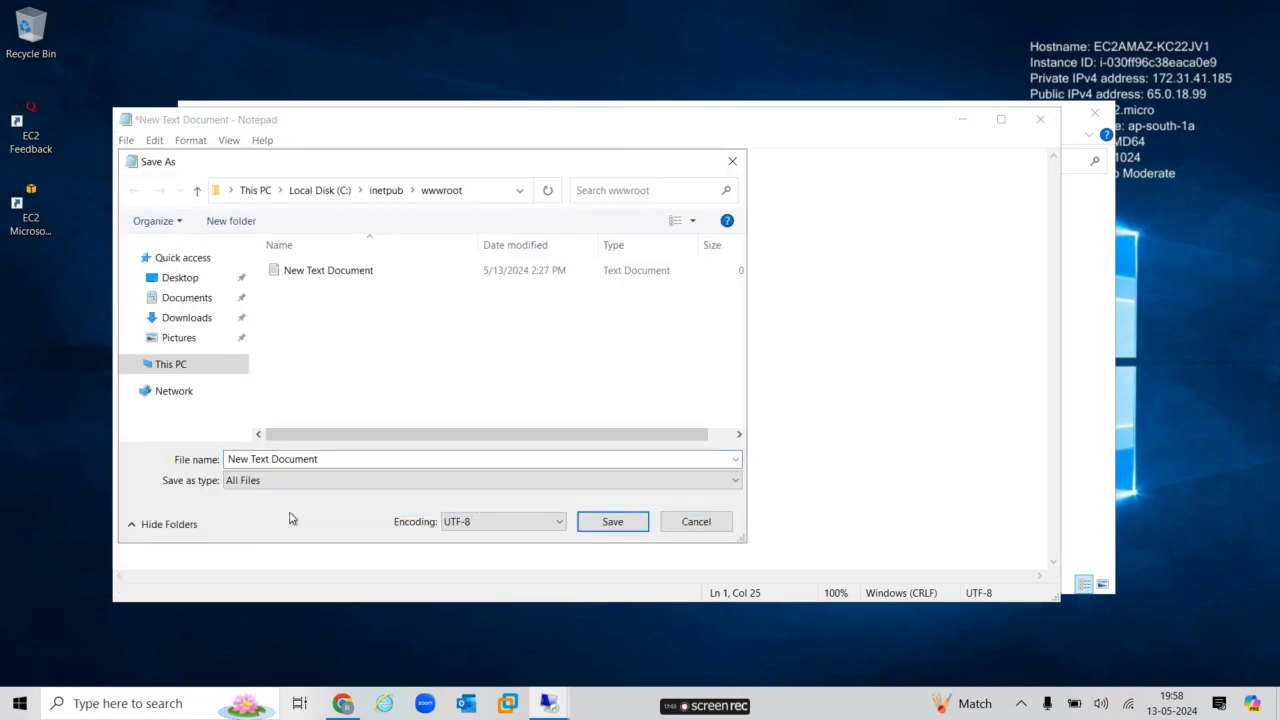
click(367, 457)
key(BackSpace)
text(index)
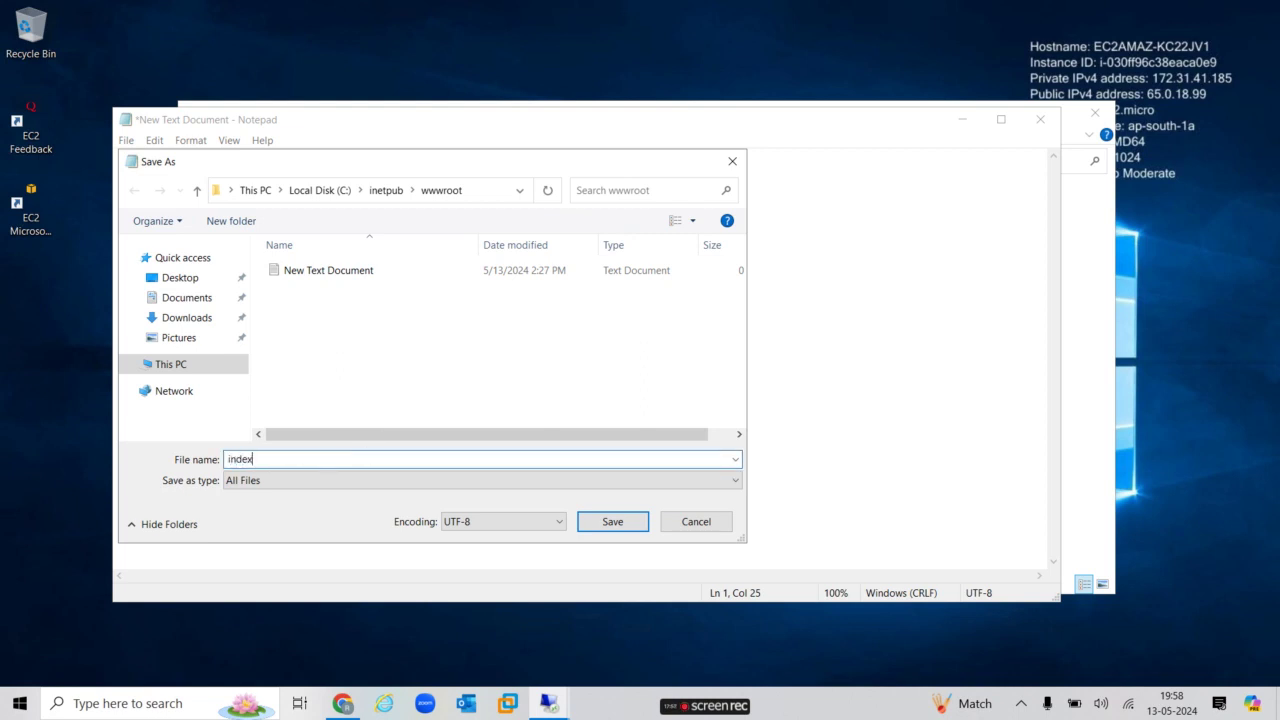
text(.html)
click(613, 522)
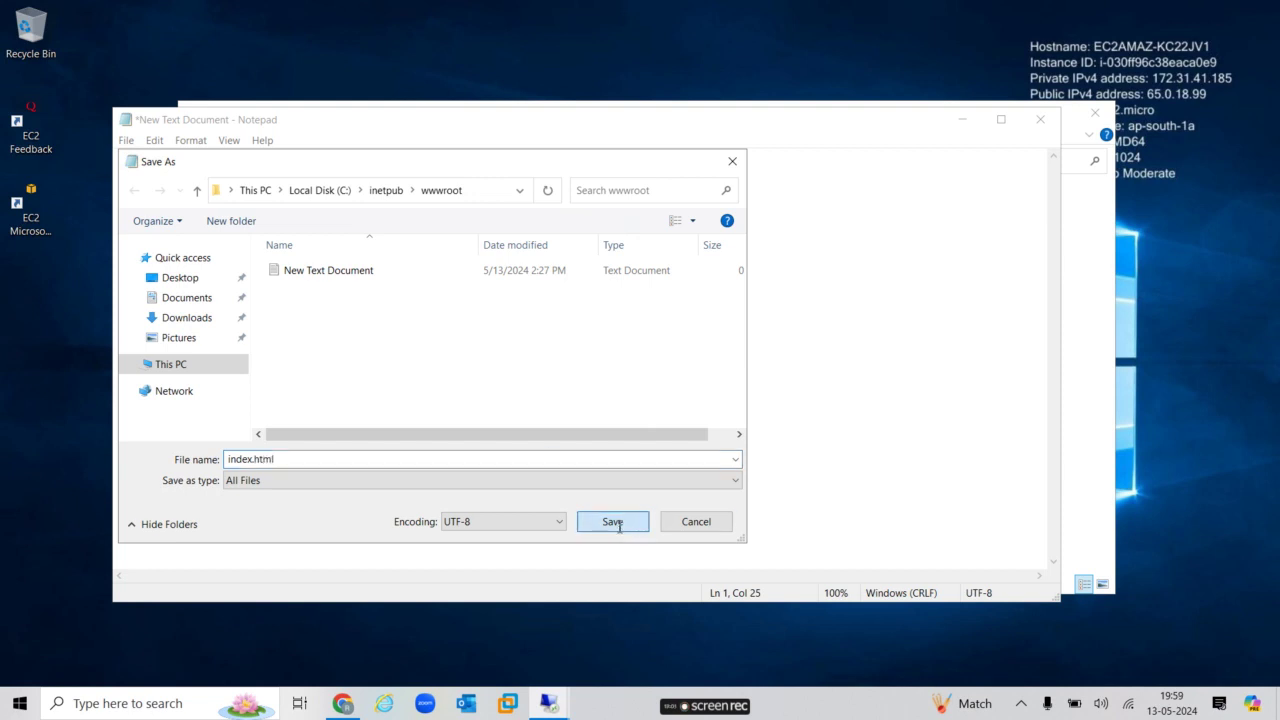
Close Notepad, permanently delete the leftover New Text Document, and close the wwwroot window.
click(1040, 119)
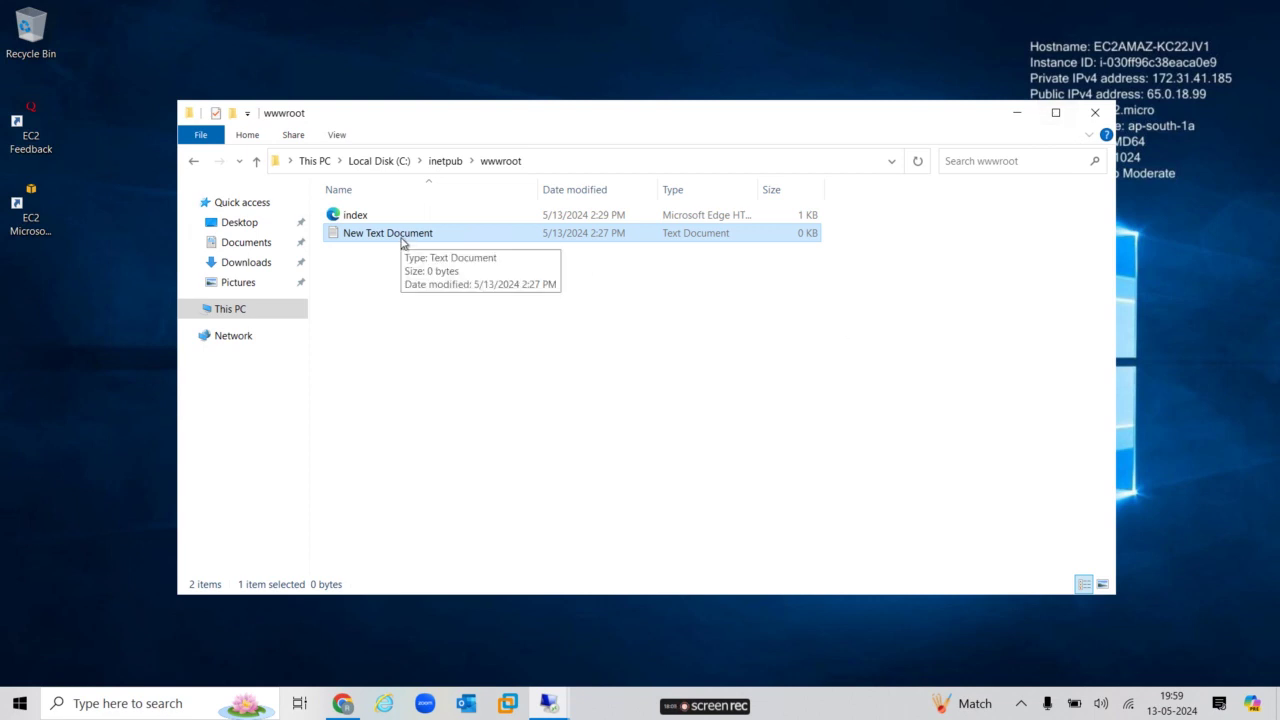
key(shift+Delete)
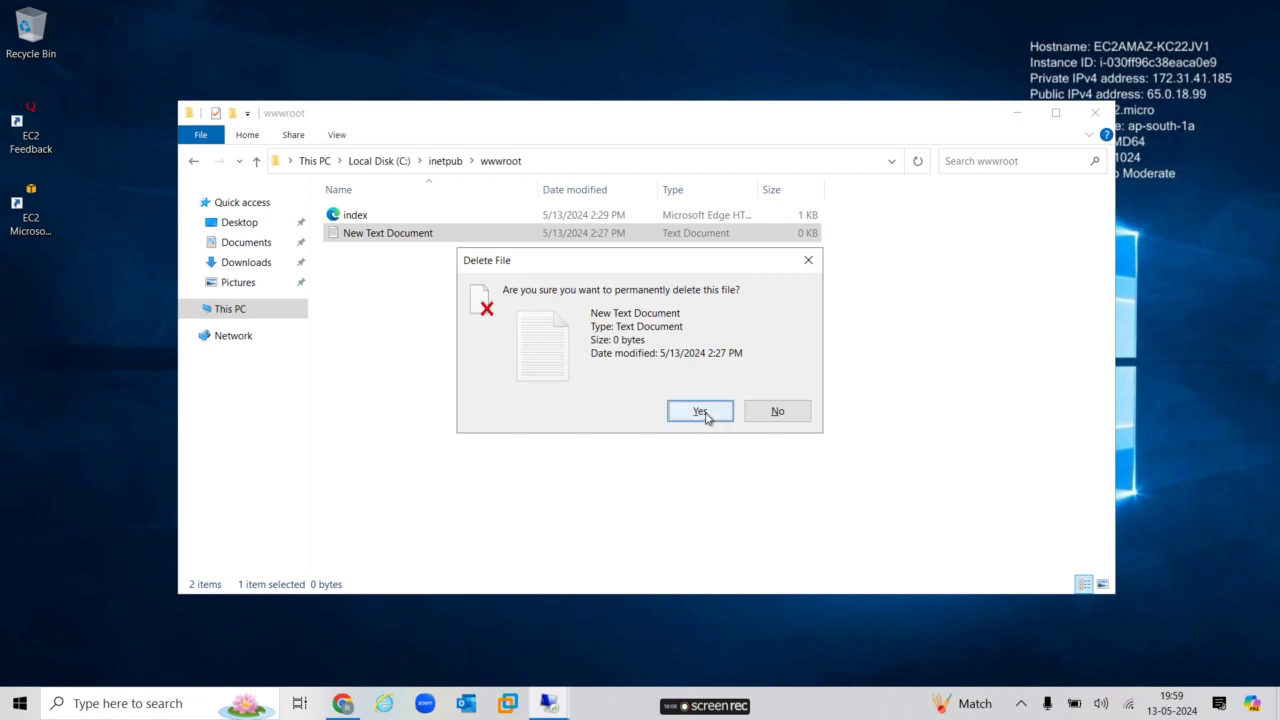
click(700, 411)
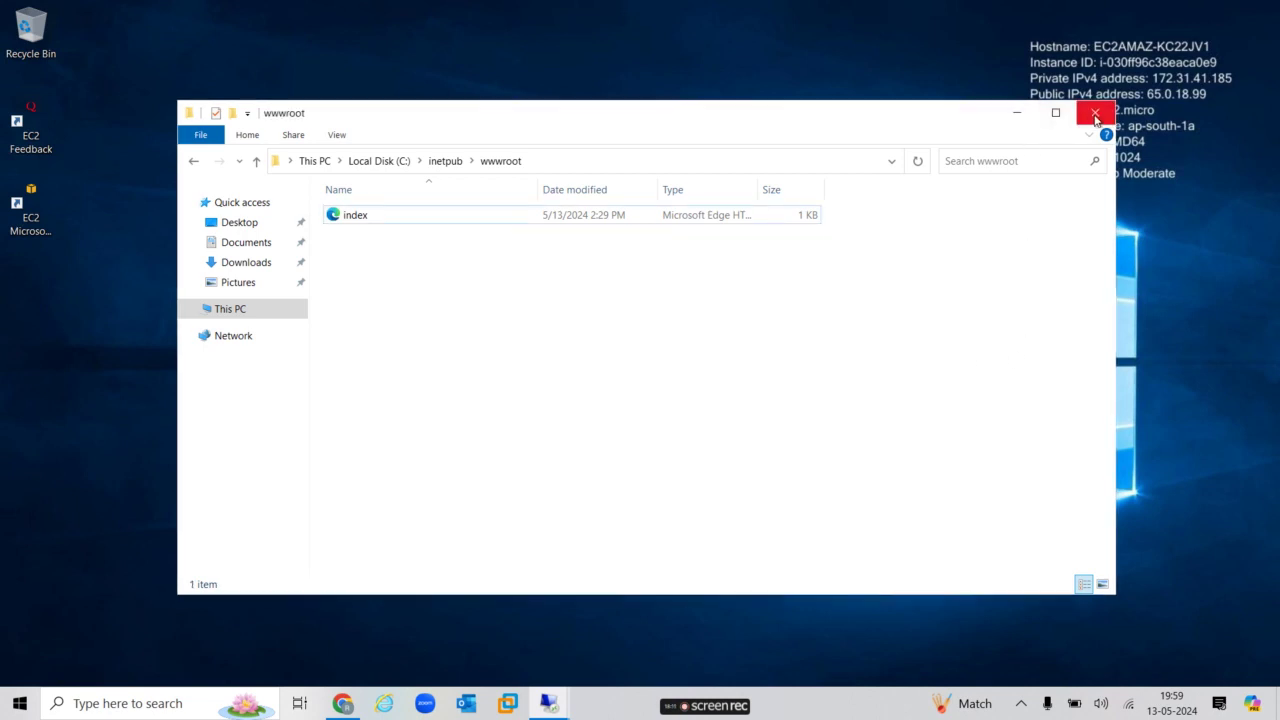
click(1095, 117)
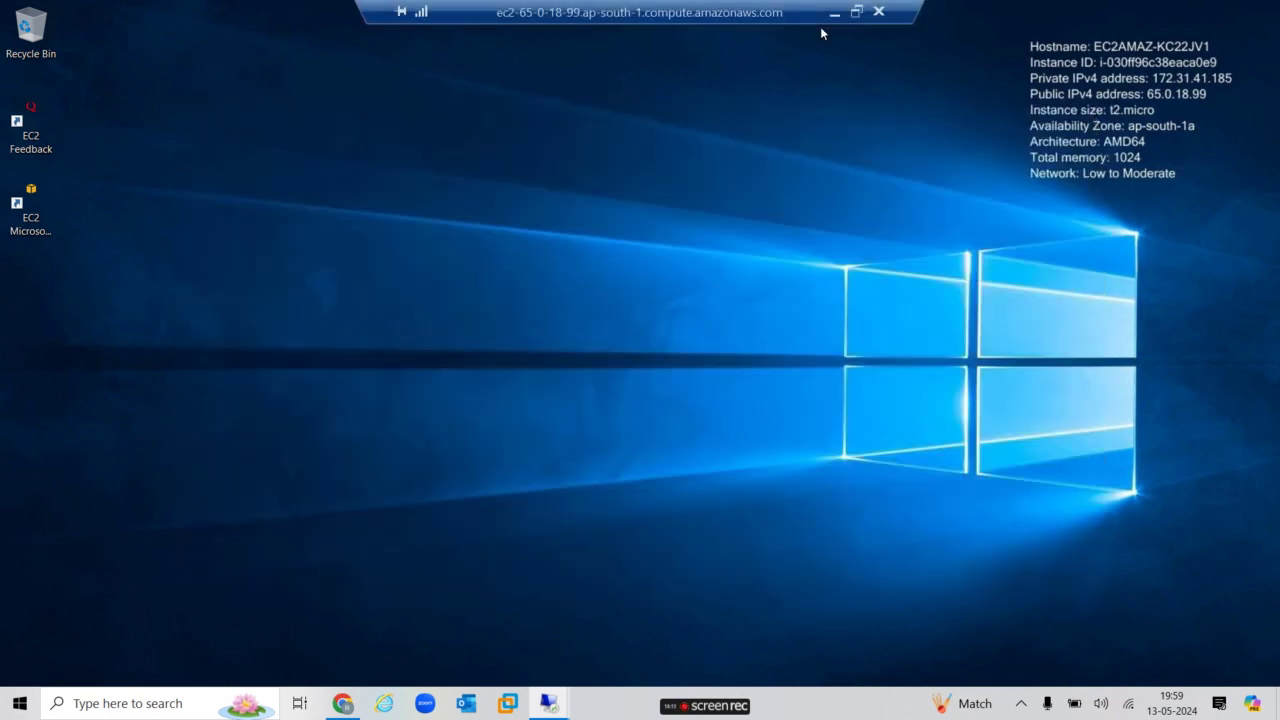
Disconnect from the first server, then close the finished IIS wizard and Server Manager on the second server.
click(880, 14)
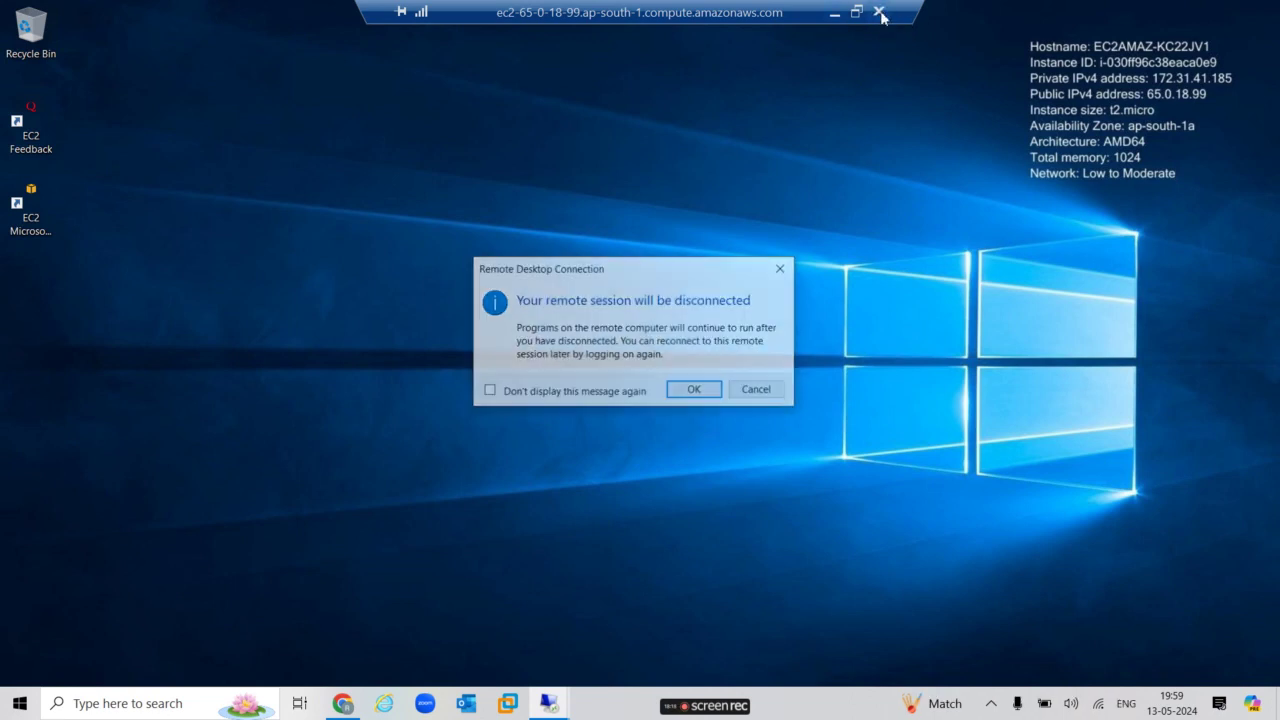
click(697, 391)
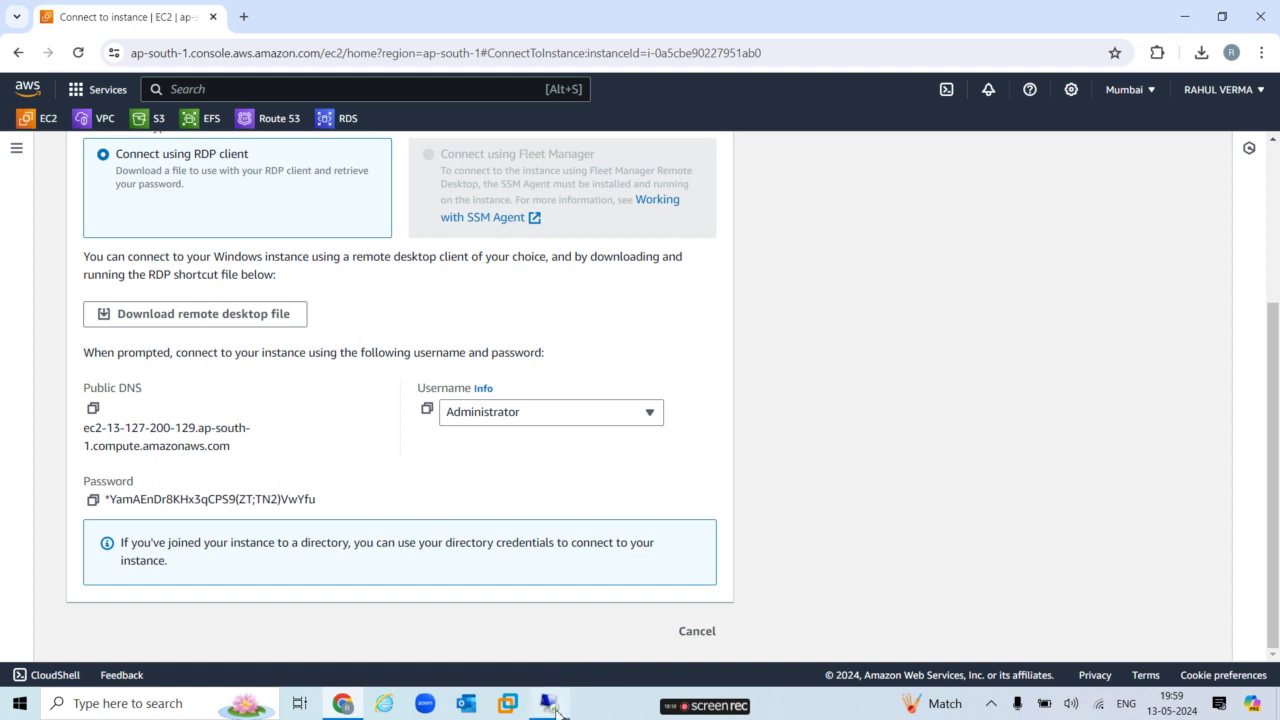
click(549, 704)
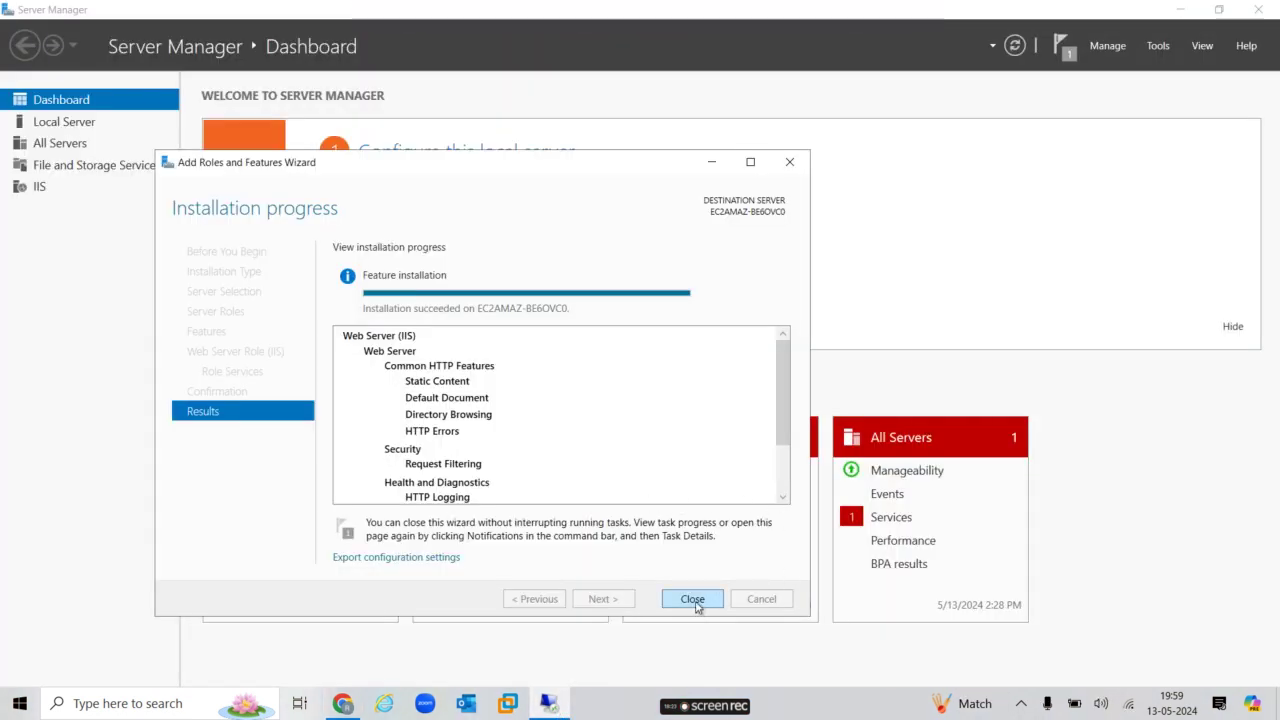
click(695, 601)
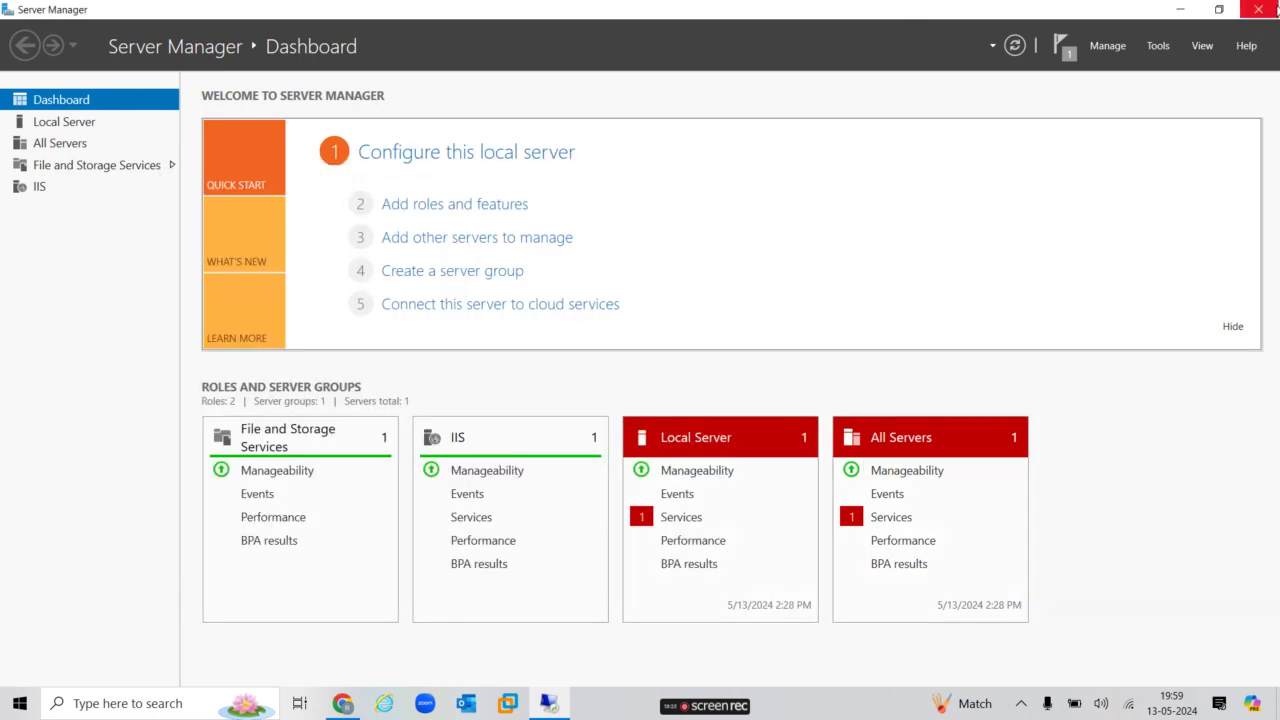
click(1258, 9)
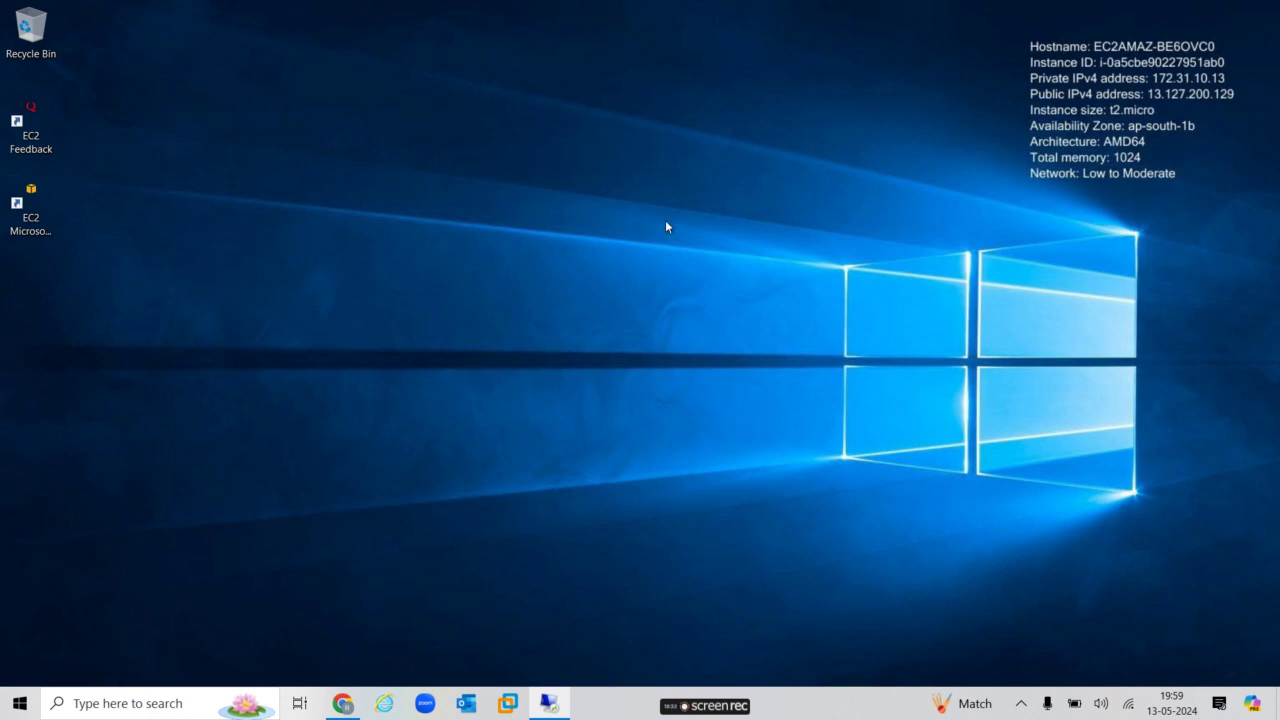
On the second server, open C:\inetpub\wwwroot and permanently delete both iisstart files.
key(super+e)
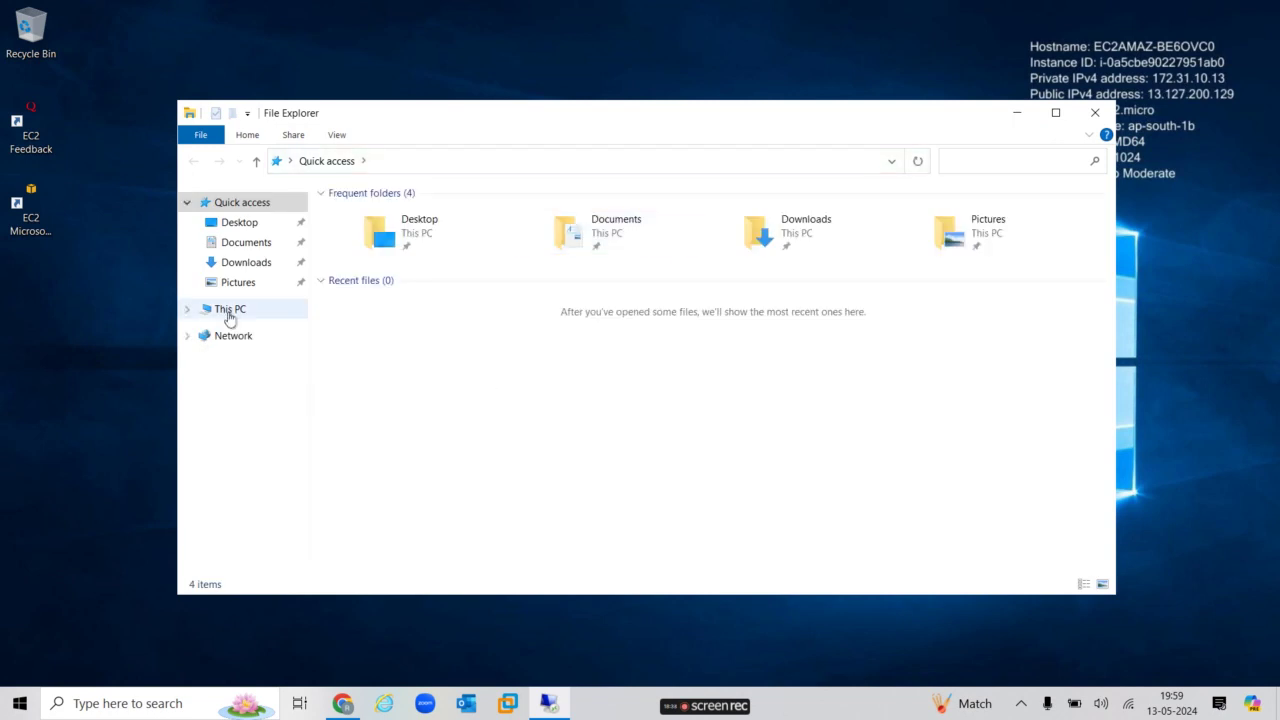
click(229, 312)
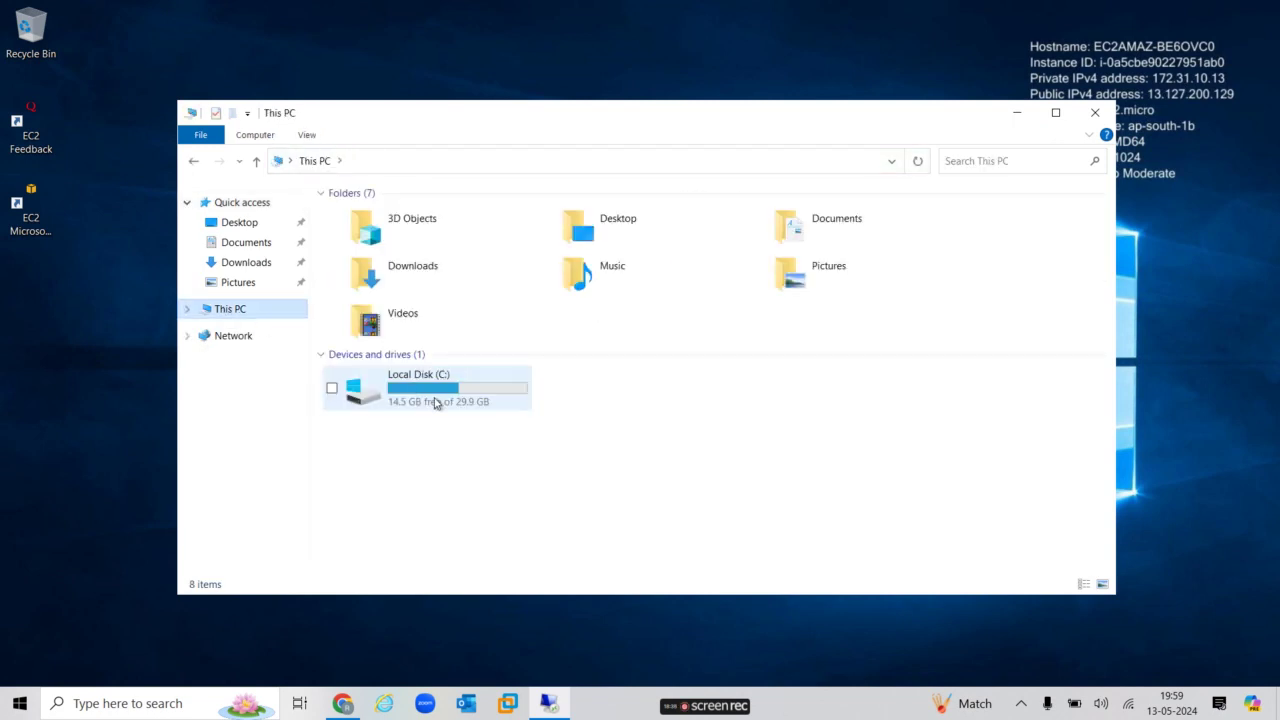
double_click(435, 403)
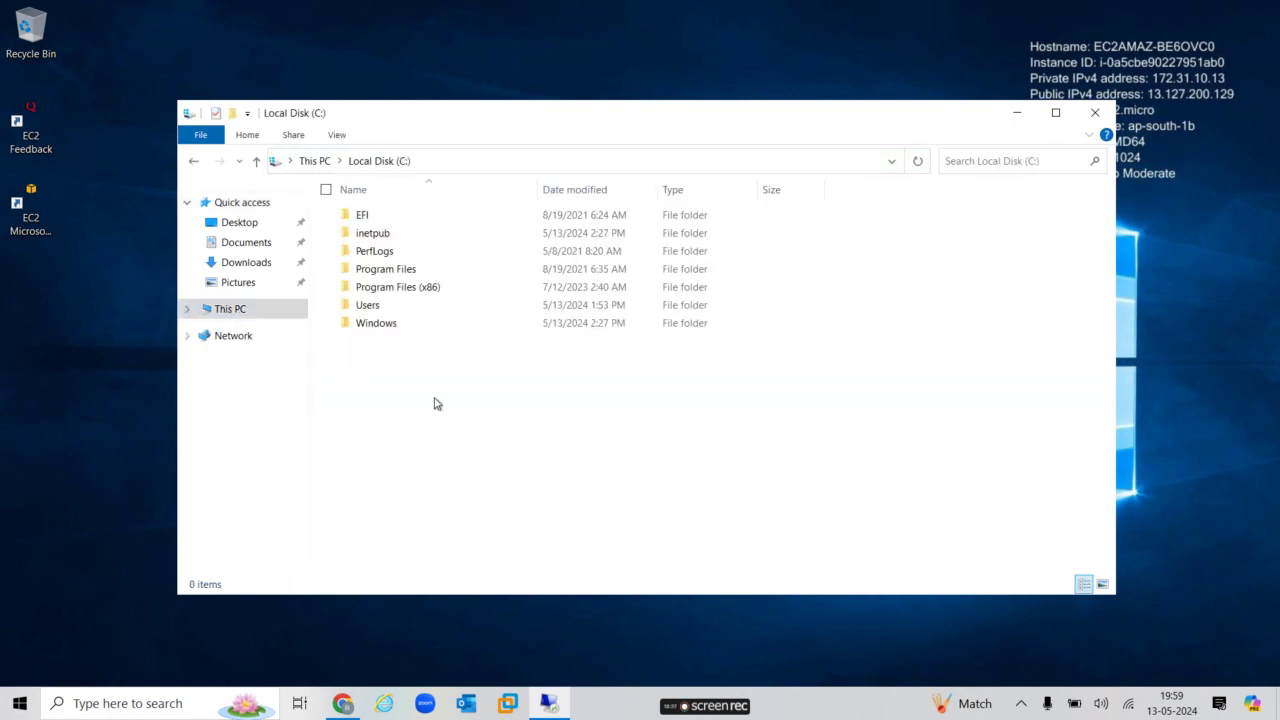
double_click(389, 237)
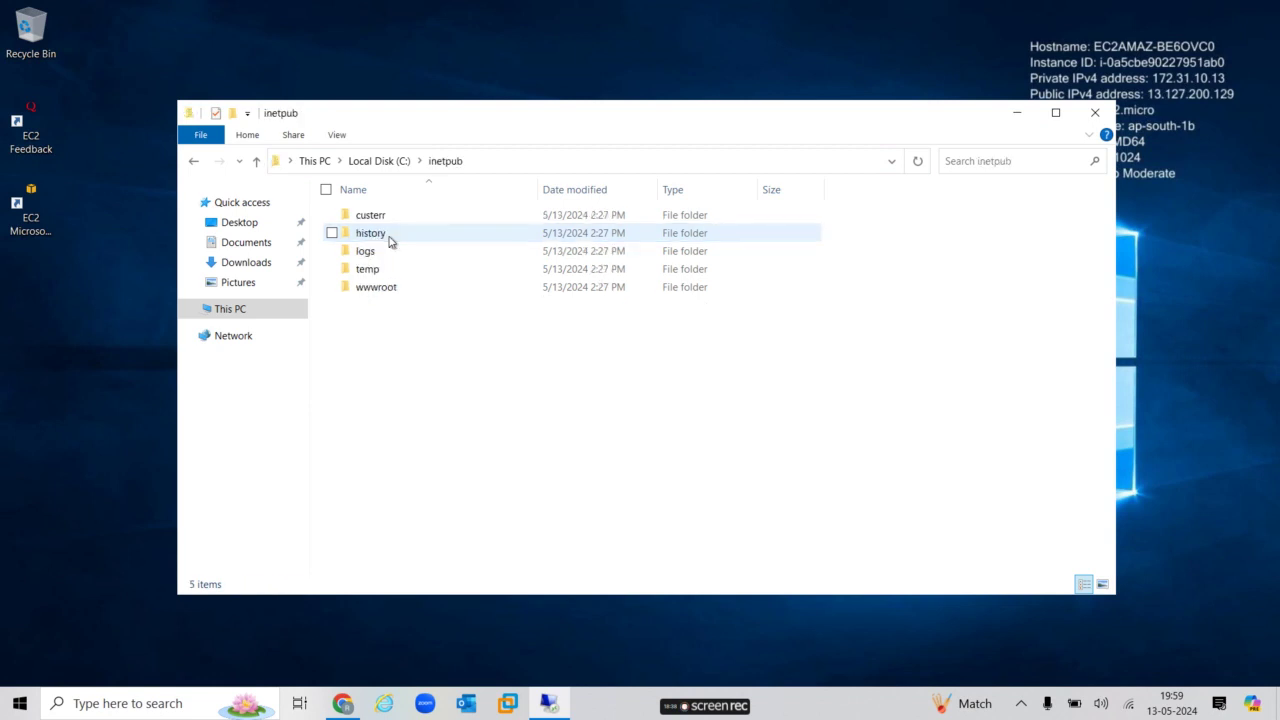
double_click(392, 293)
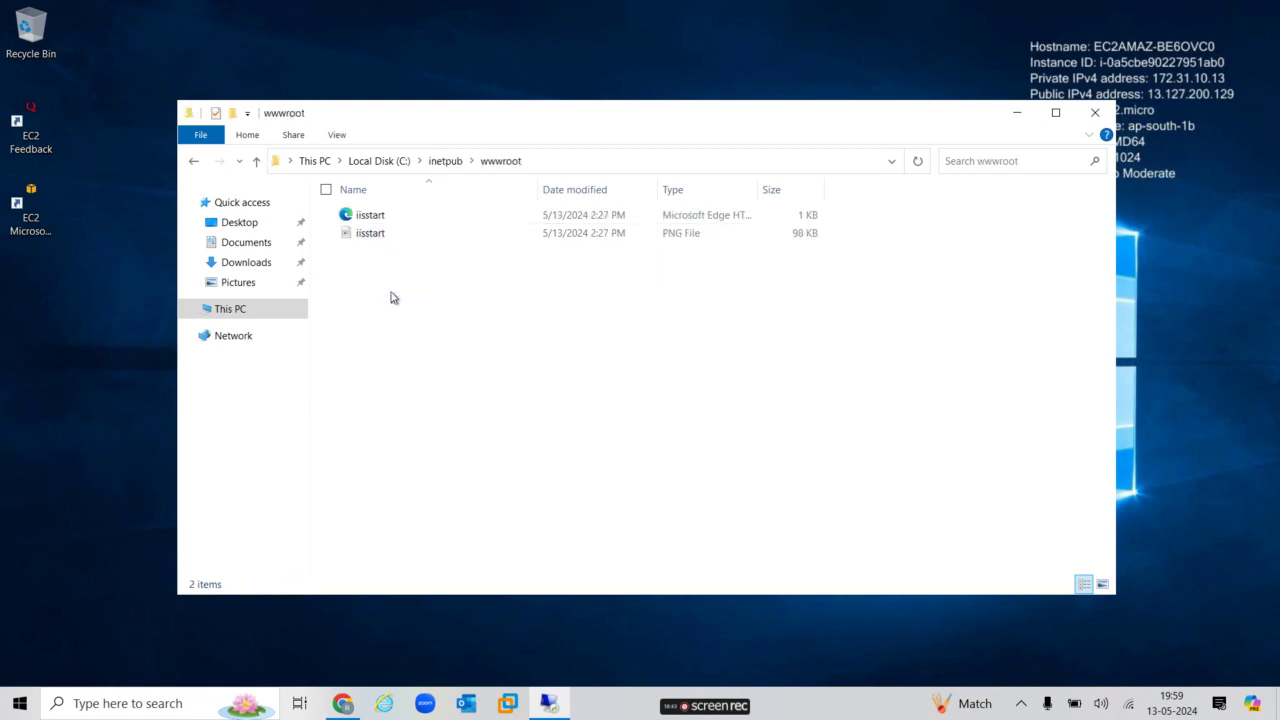
key(ctrl+a)
key(shift+Delete)
key(Return)
Create a new text document in the empty wwwroot folder.
right_click(391, 297)
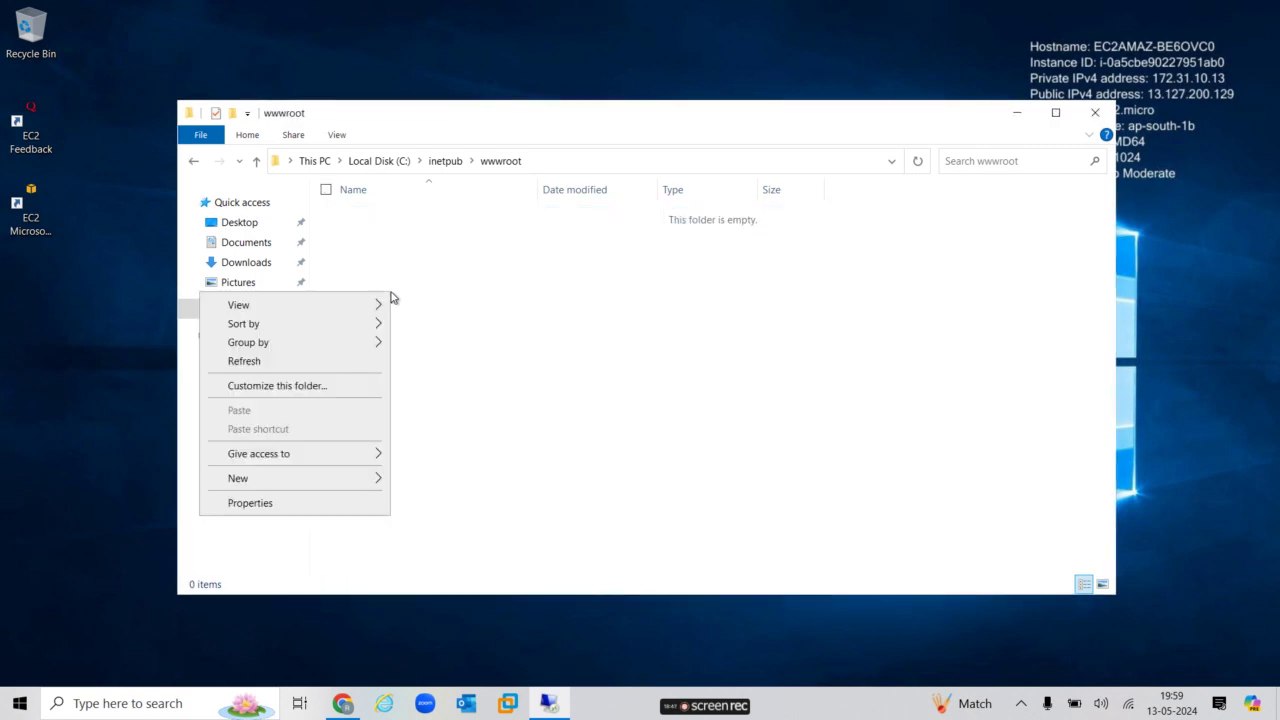
mouse_move(316, 481)
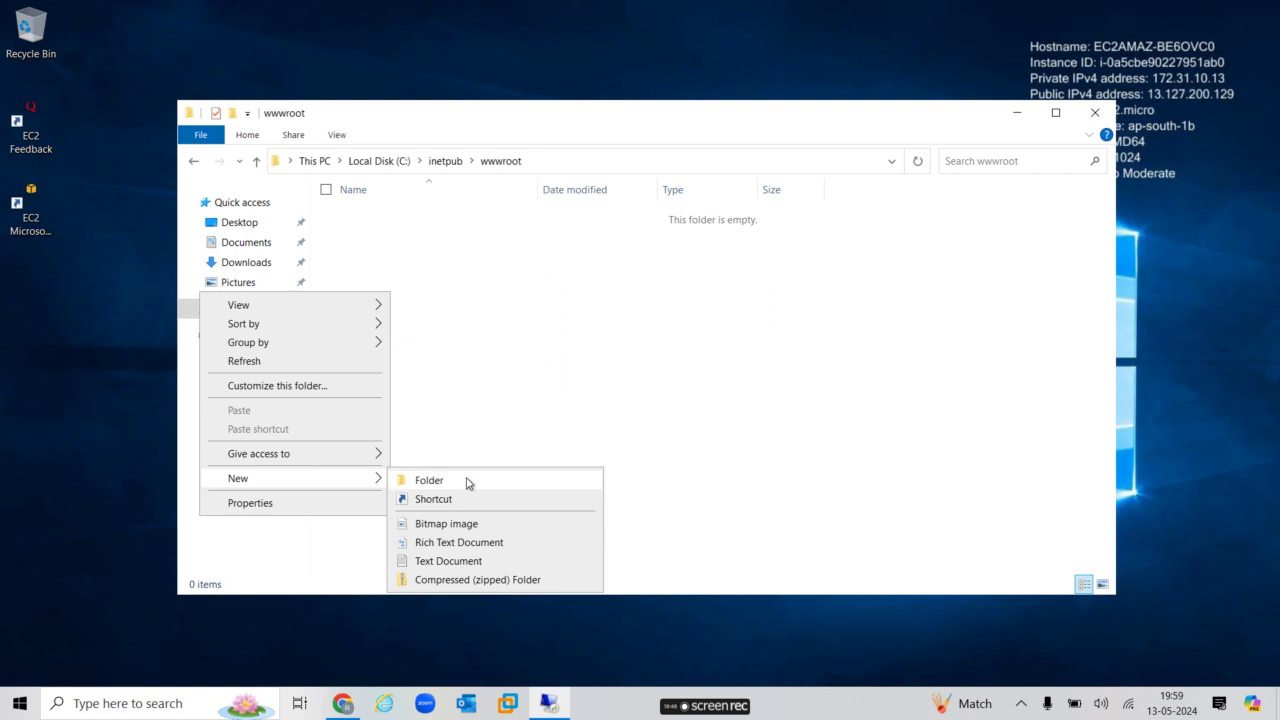
click(452, 561)
Open the new text document in Notepad and set its font to Bold, size 36.
click(506, 334)
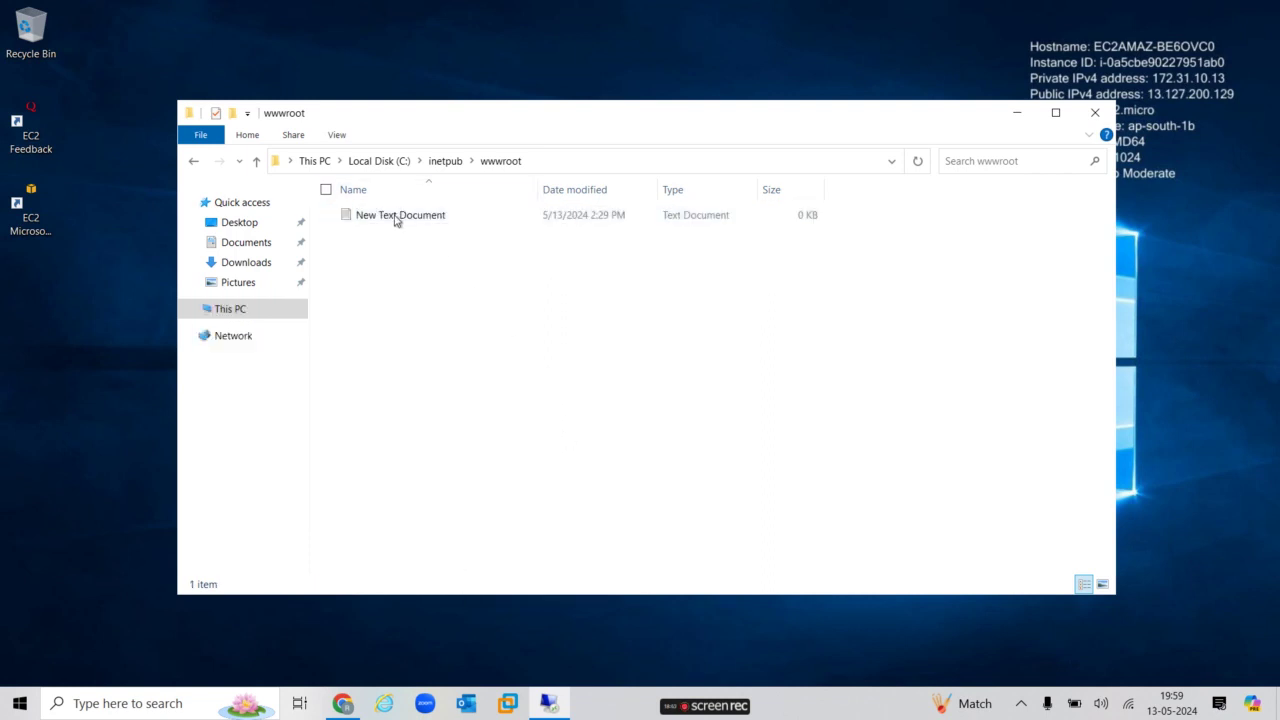
click(392, 215)
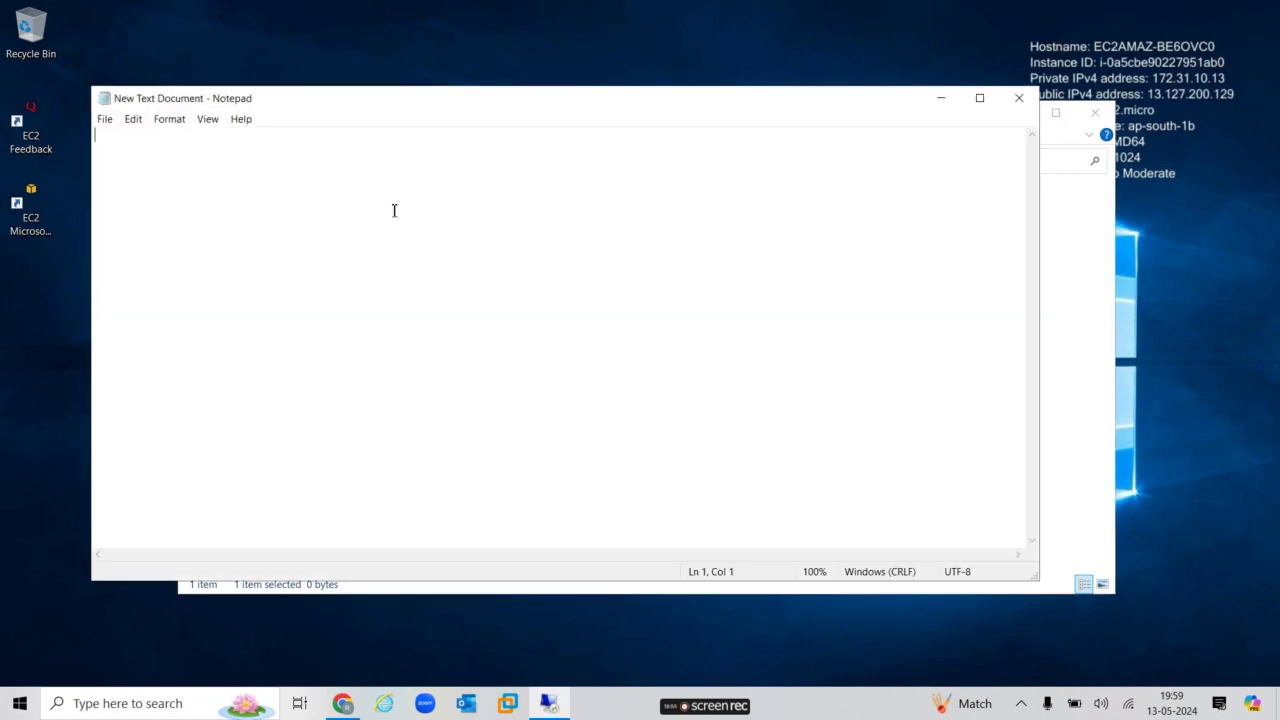
click(172, 119)
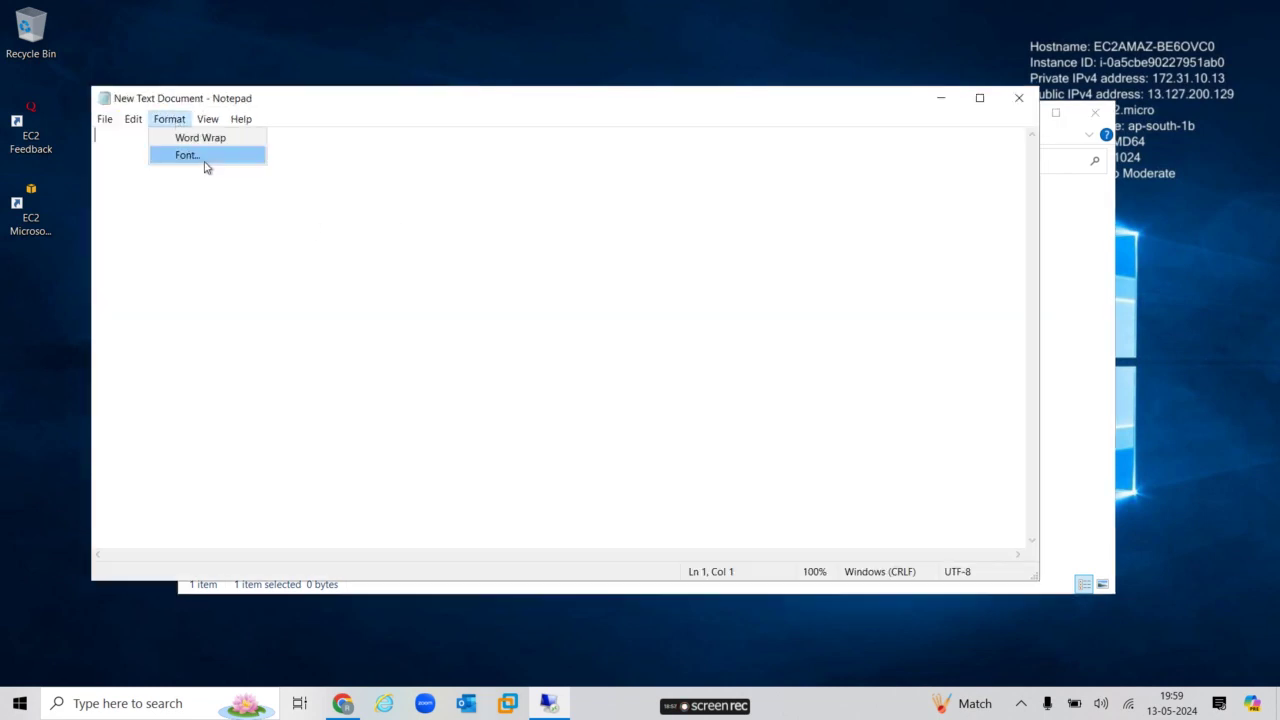
click(203, 158)
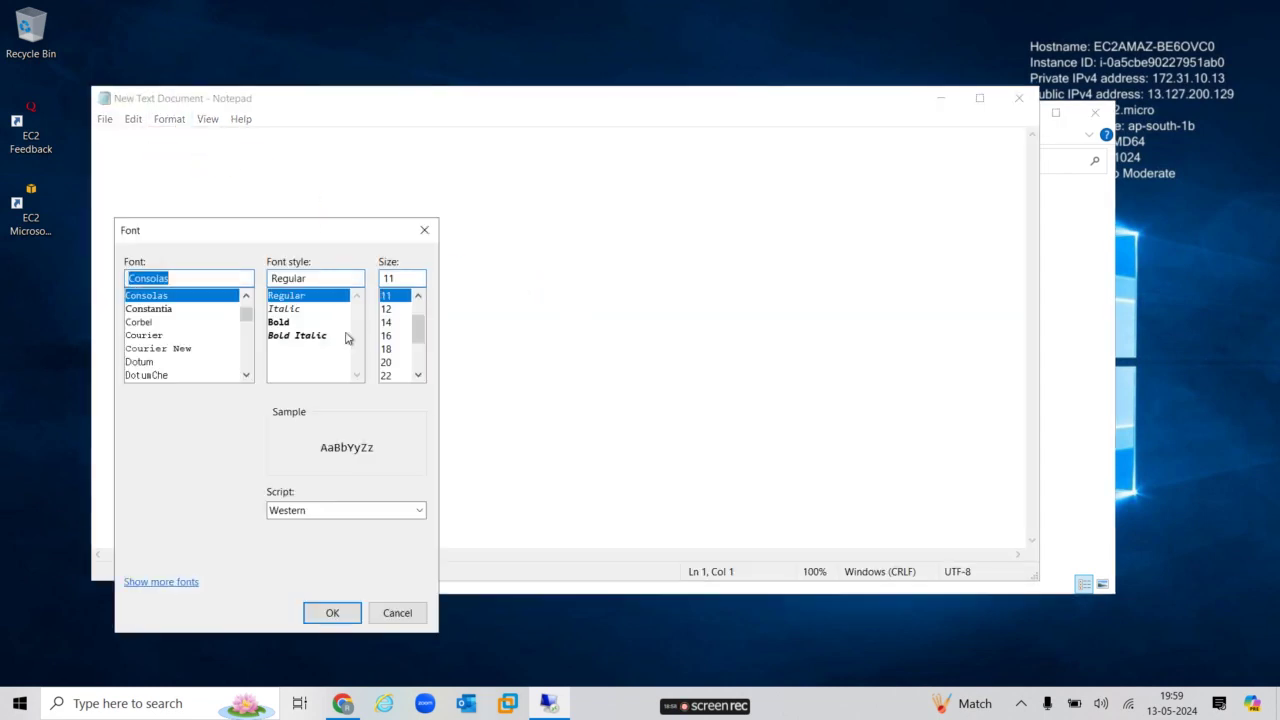
click(280, 322)
click(419, 375)
click(419, 375)
click(392, 375)
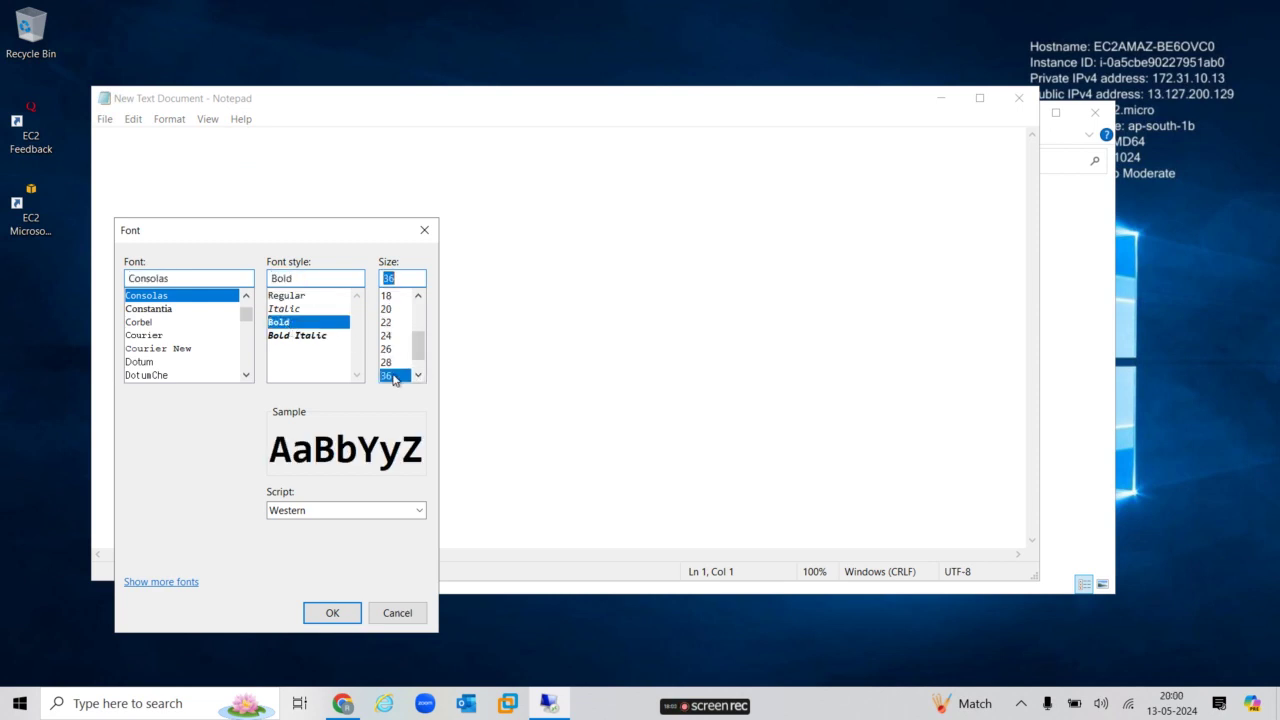
click(348, 616)
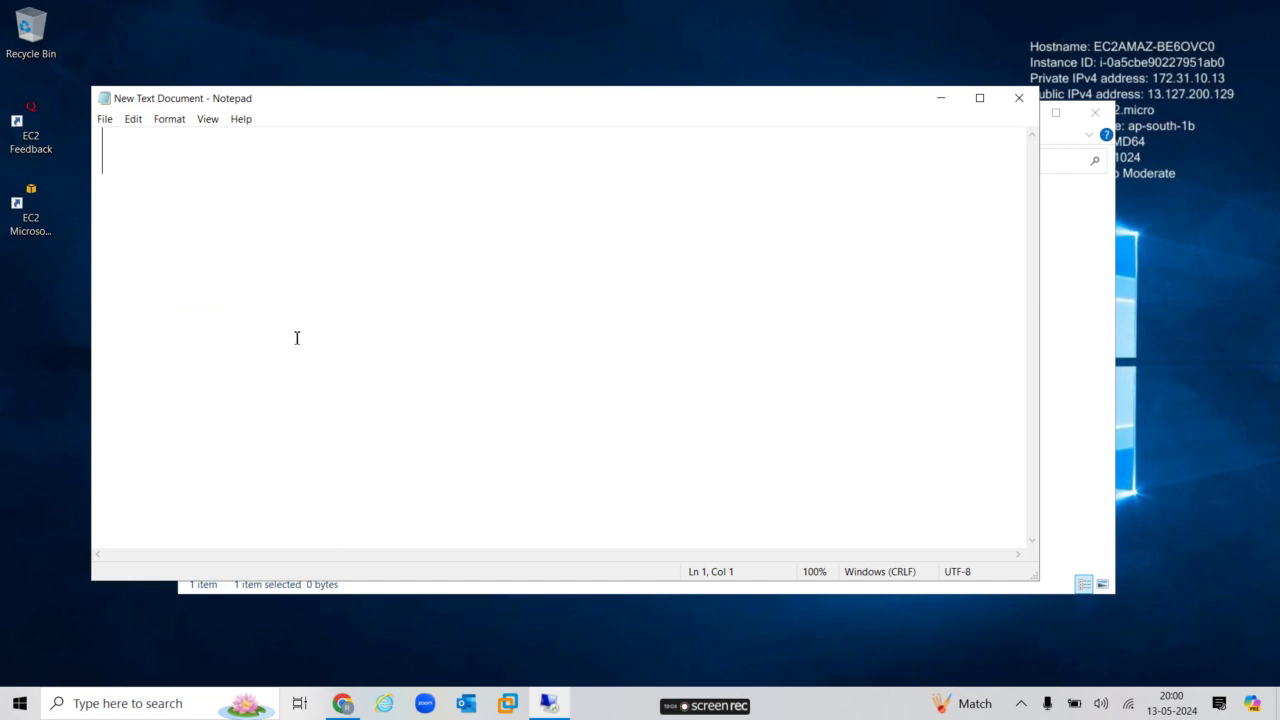
Type an indented 'server2' heading and 'Techlaptocare is a Online Cloud Learning Youtube Channel' below it.
text(ser)
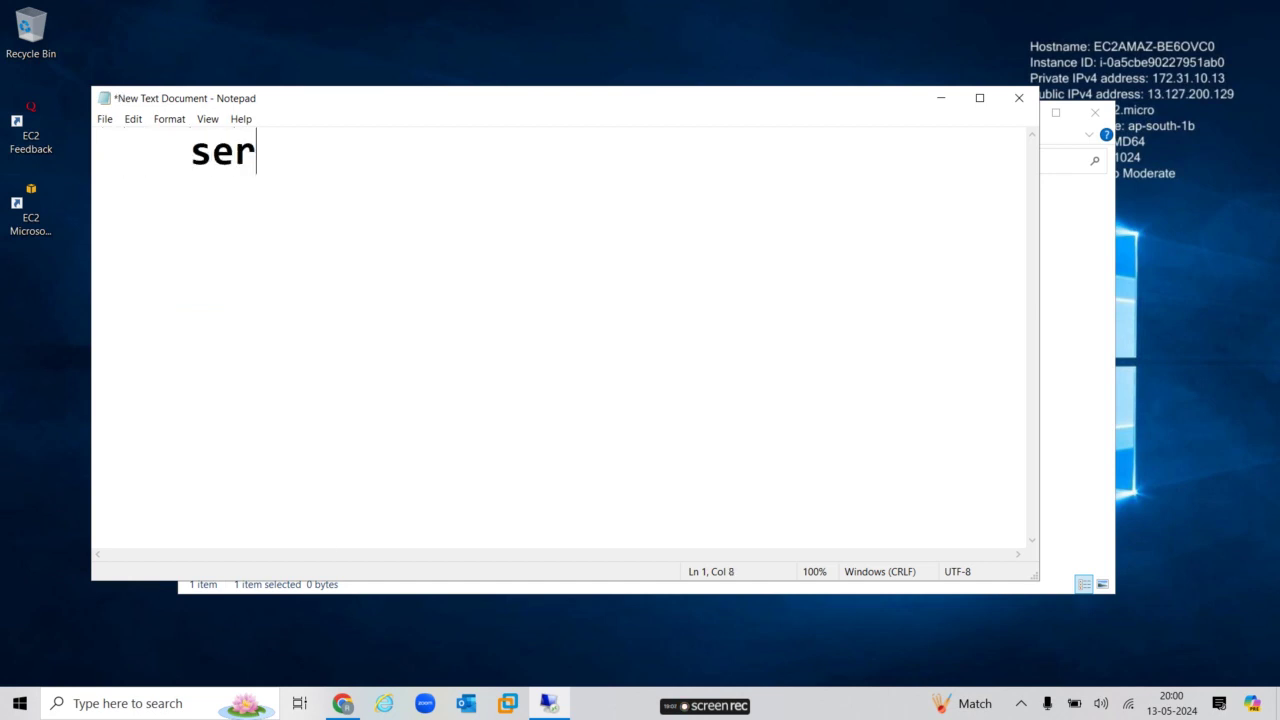
text(ver2)
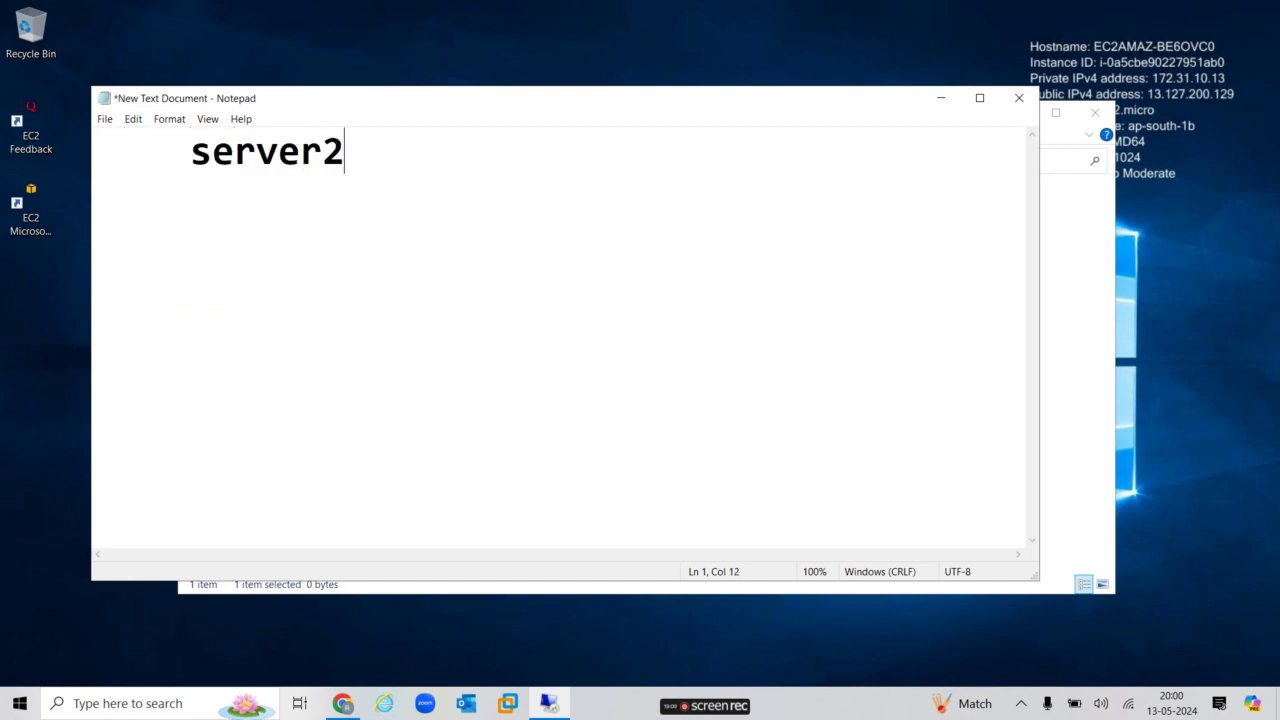
key(Left)
key(Left)
key(Left)
key(Left)
key(Left)
key(Left)
key(Left)
key(Left)
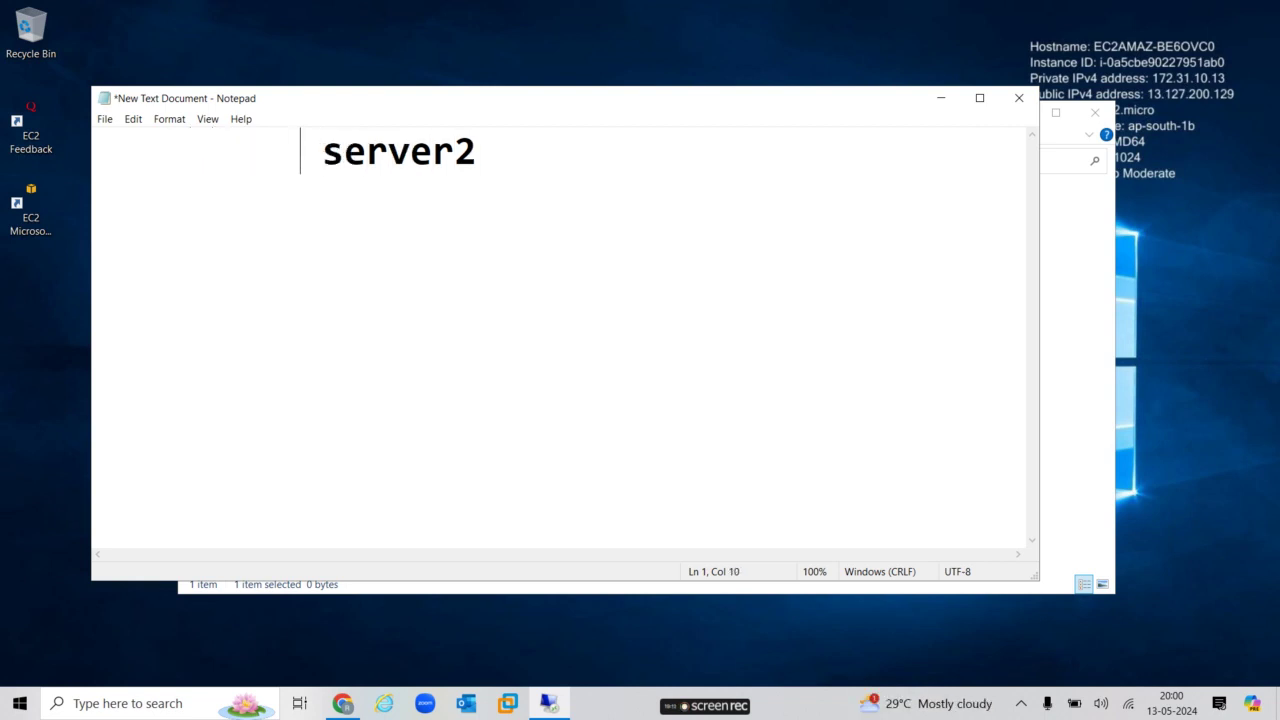
key(Right)
key(Right)
key(Right)
key(Right)
key(Right)
key(Right)
key(Right)
key(Right)
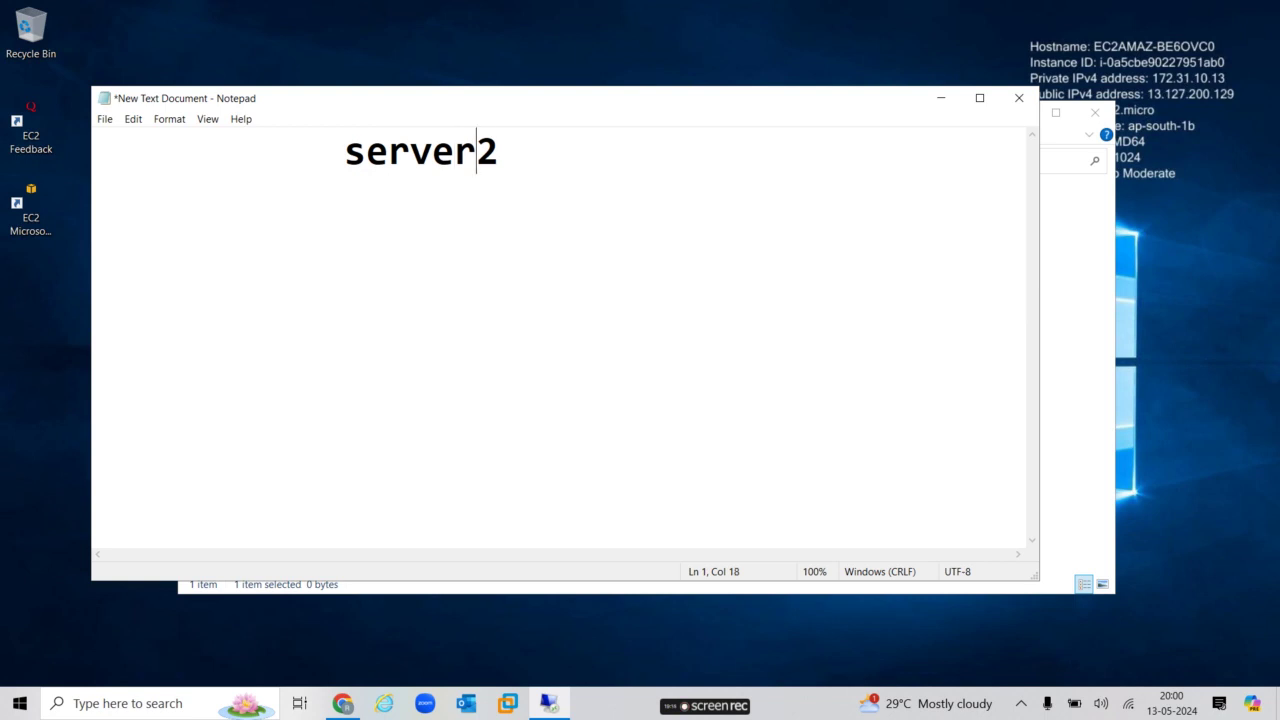
key(Return)
text(Techlaptocare)
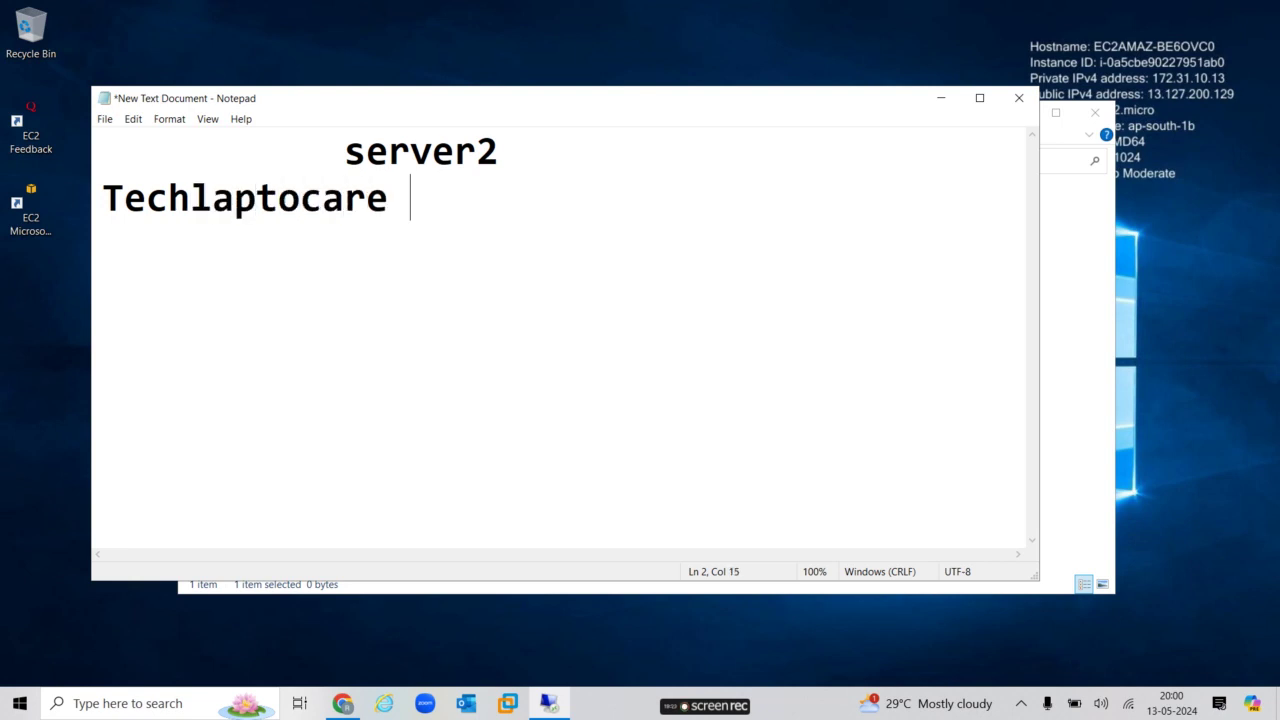
text( is a )
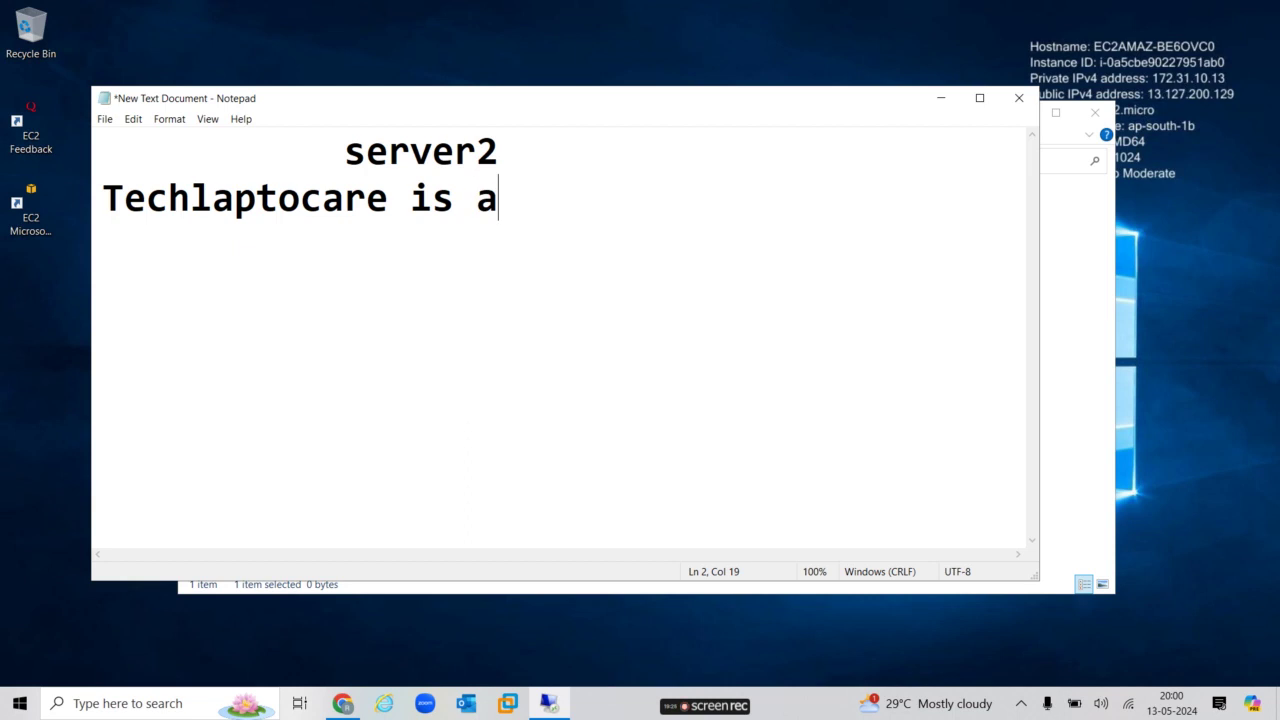
text(On)
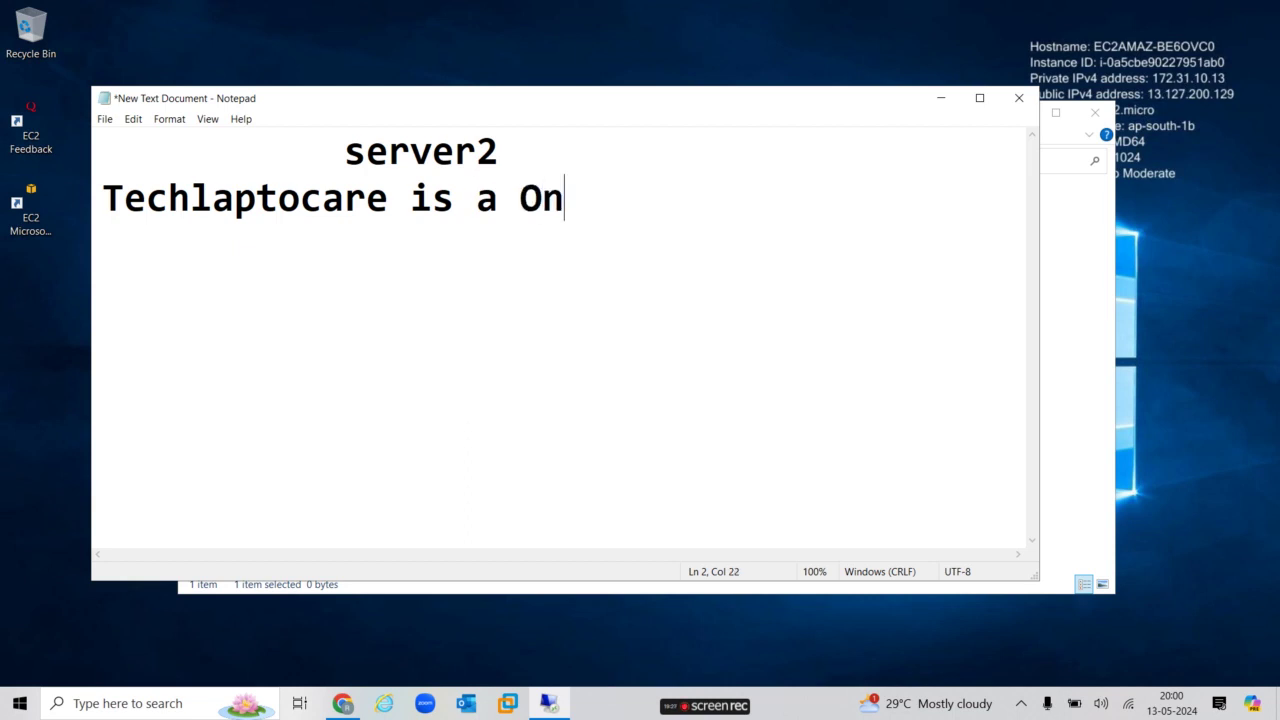
text(line Cloud Learning )
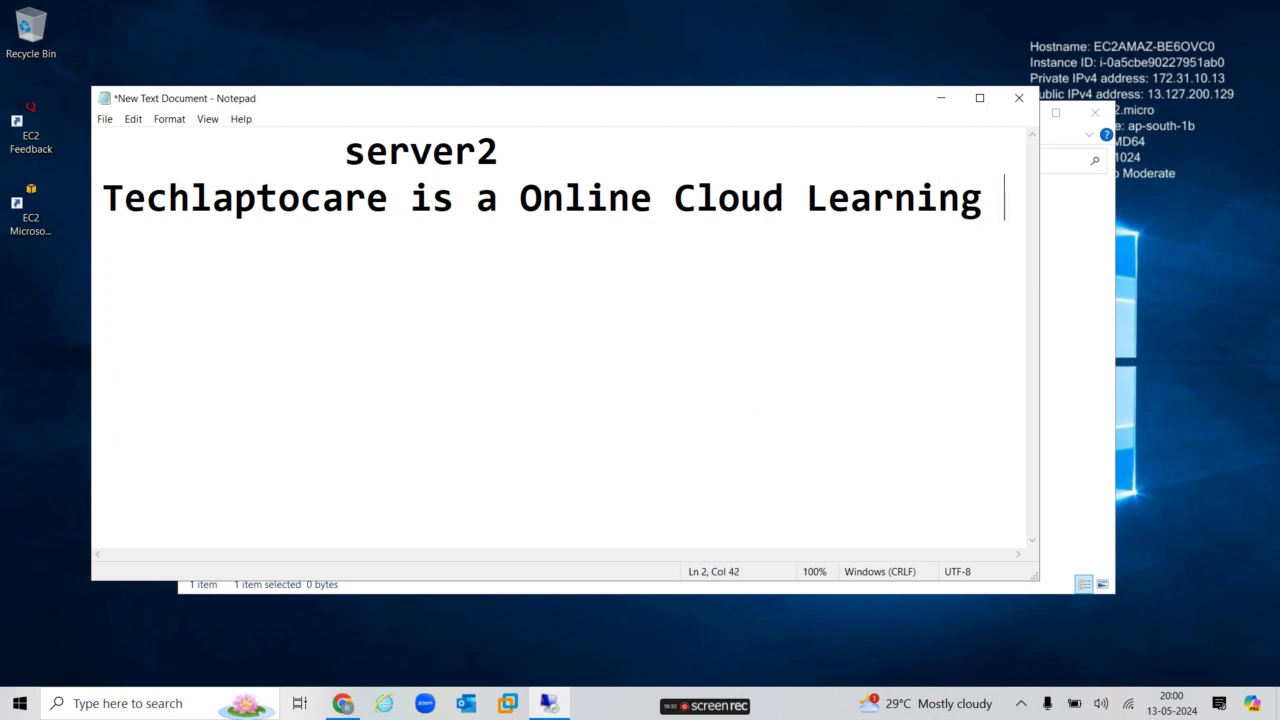
text(You)
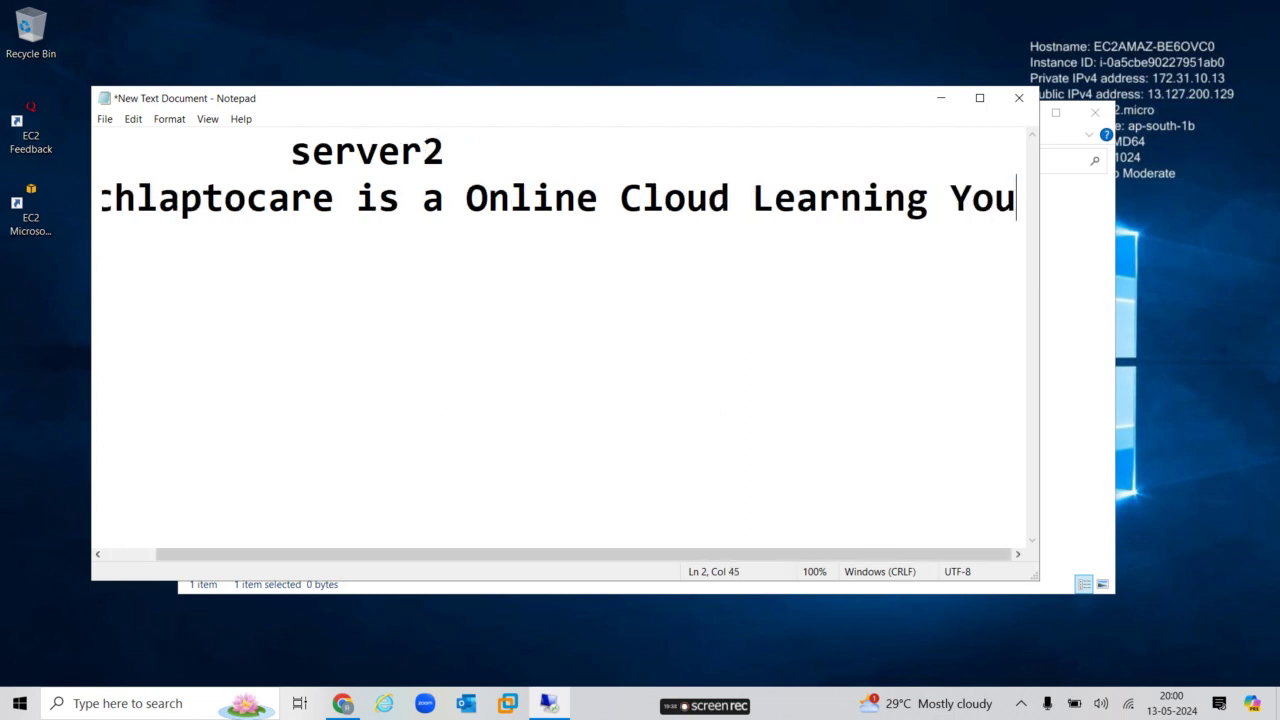
text(tube )
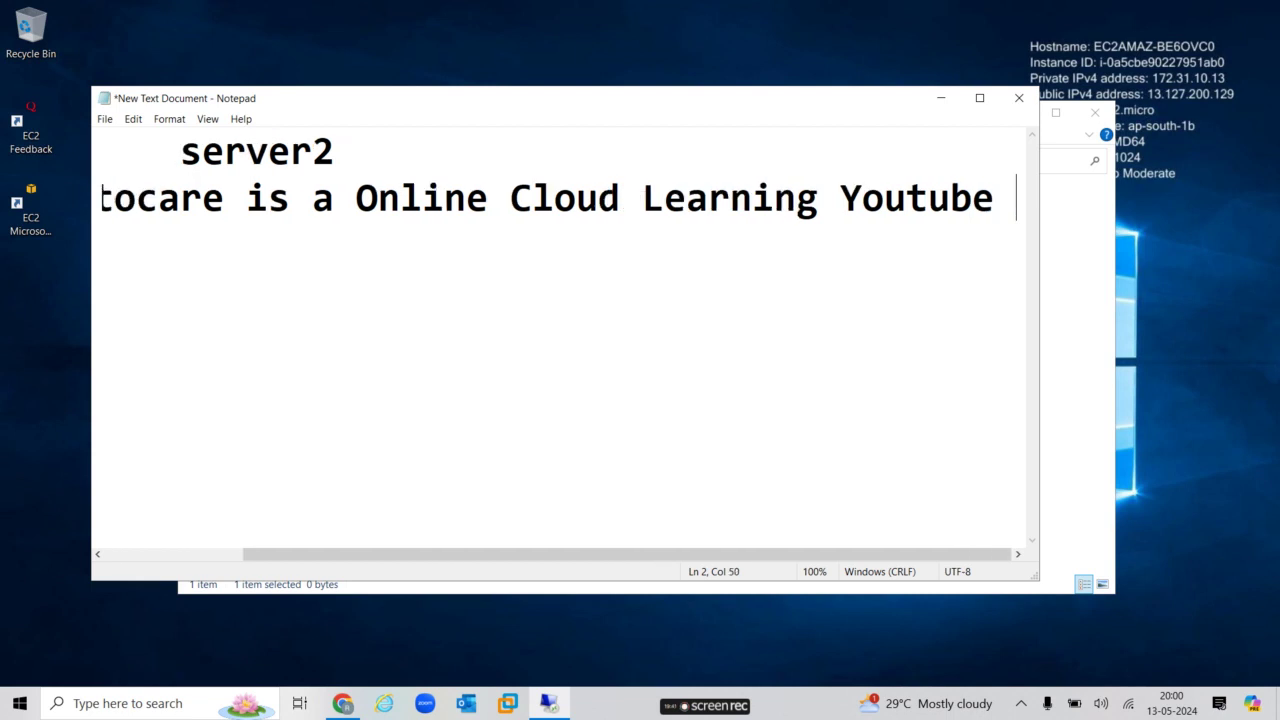
text(Channel)
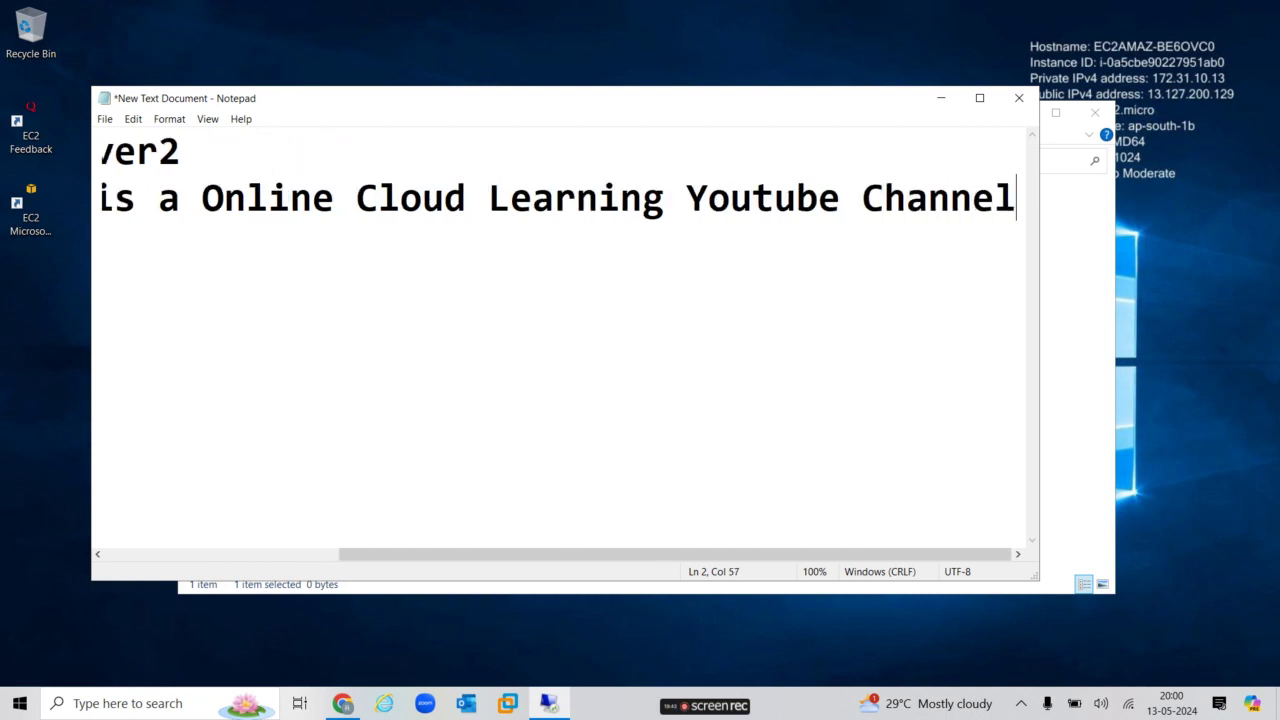
Save the note as index.html in wwwroot with file type set to All Files.
click(105, 120)
click(146, 205)
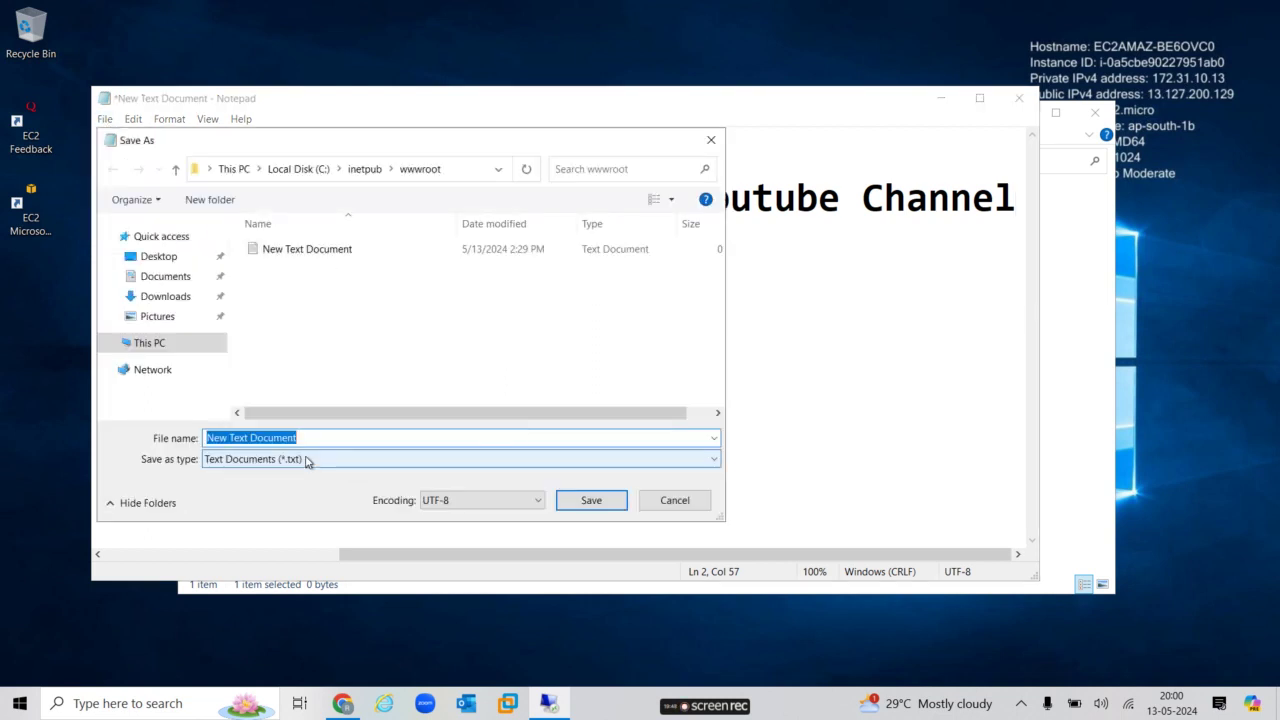
click(307, 461)
click(250, 491)
click(311, 440)
key(ctrl+a)
key(BackSpace)
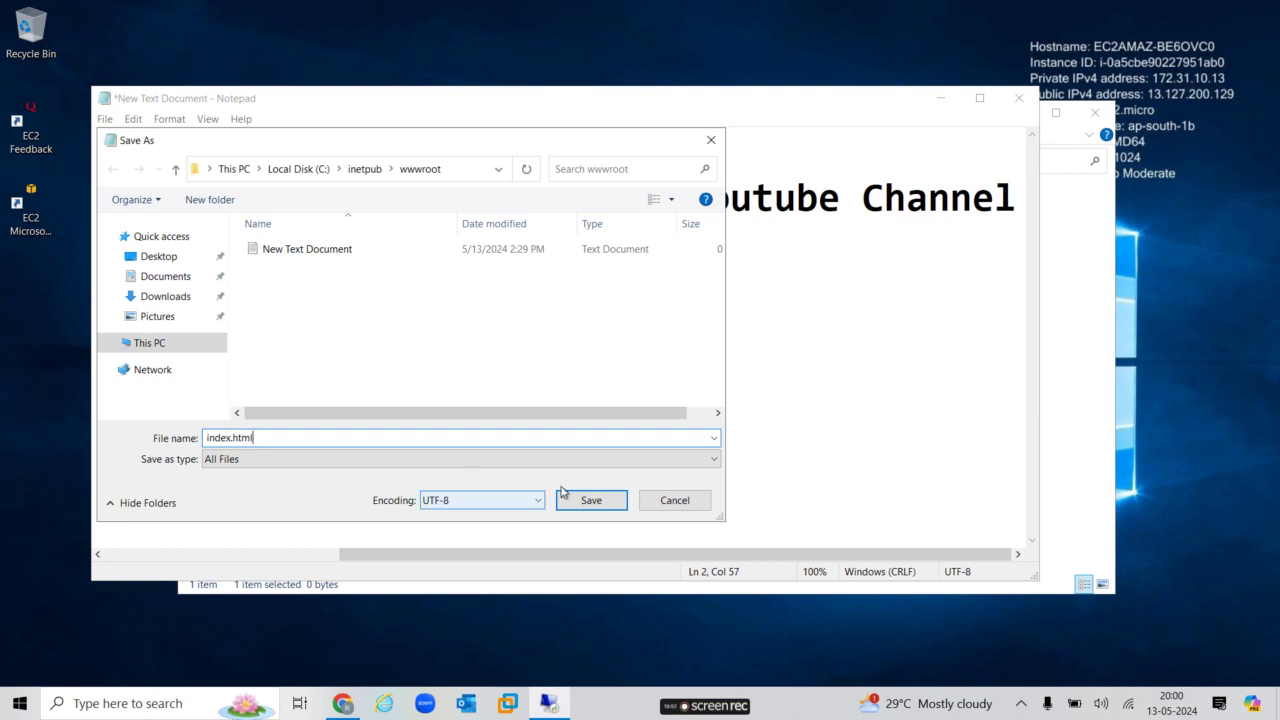
click(591, 500)
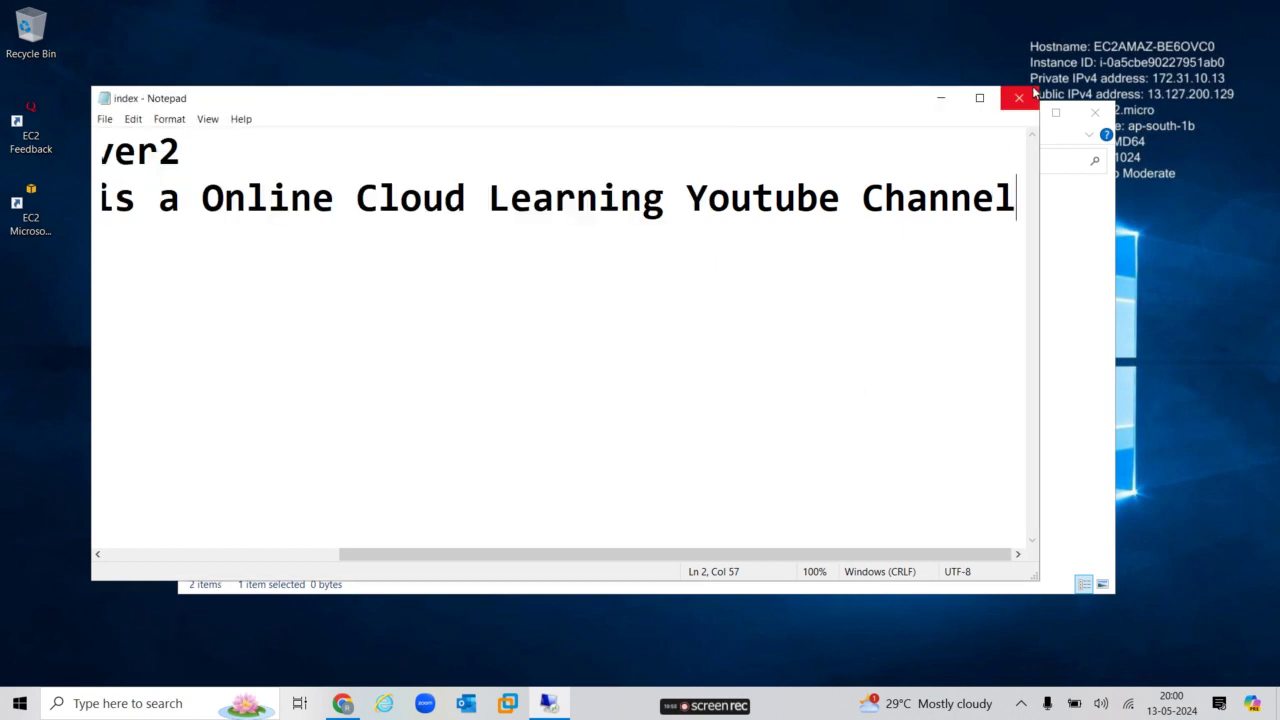
Close Notepad, permanently delete the leftover New Text Document, and close the wwwroot window.
click(1019, 97)
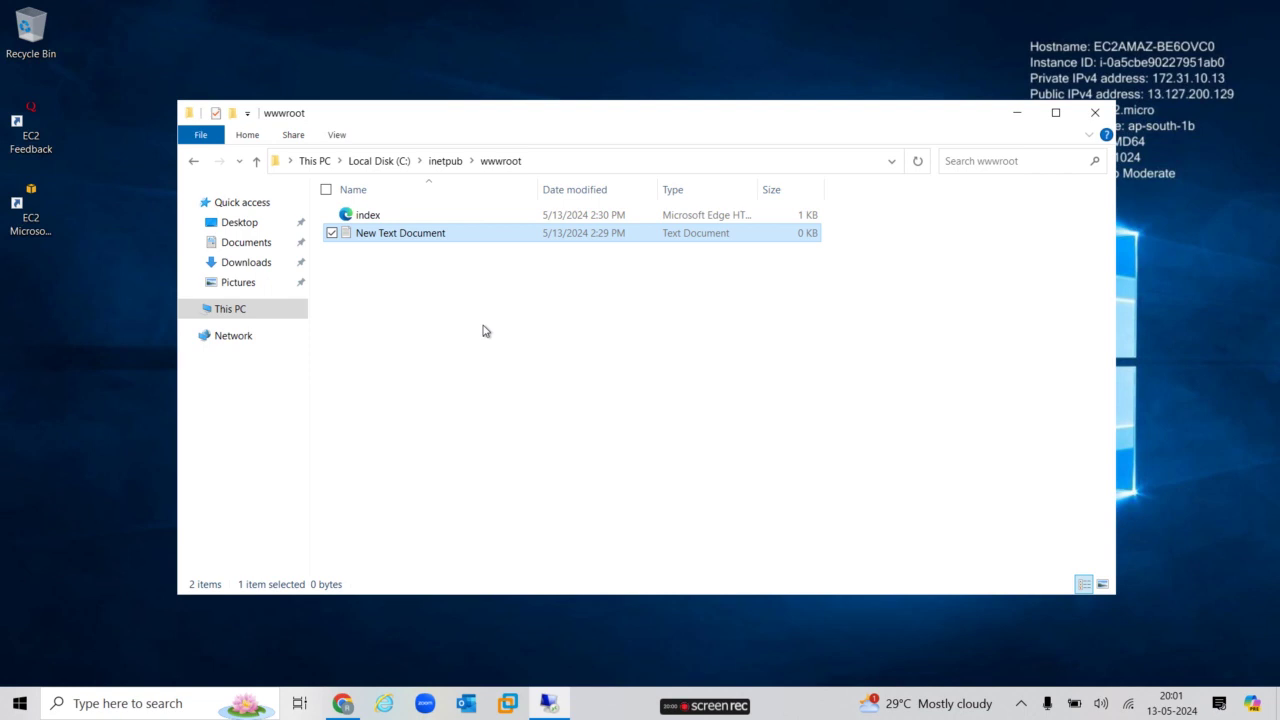
key(shift+Delete)
key(Return)
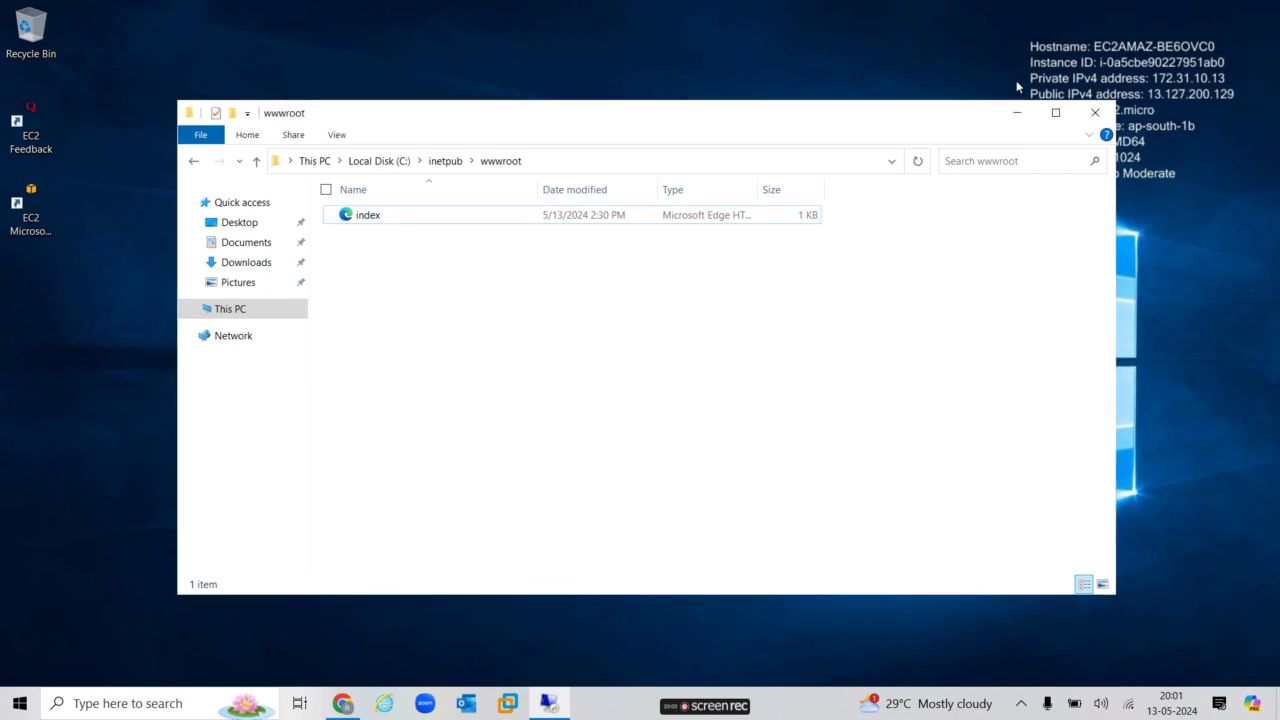
click(1092, 112)
Disconnect the remote session to the second server and return to the EC2 console home.
mouse_move(917, 16)
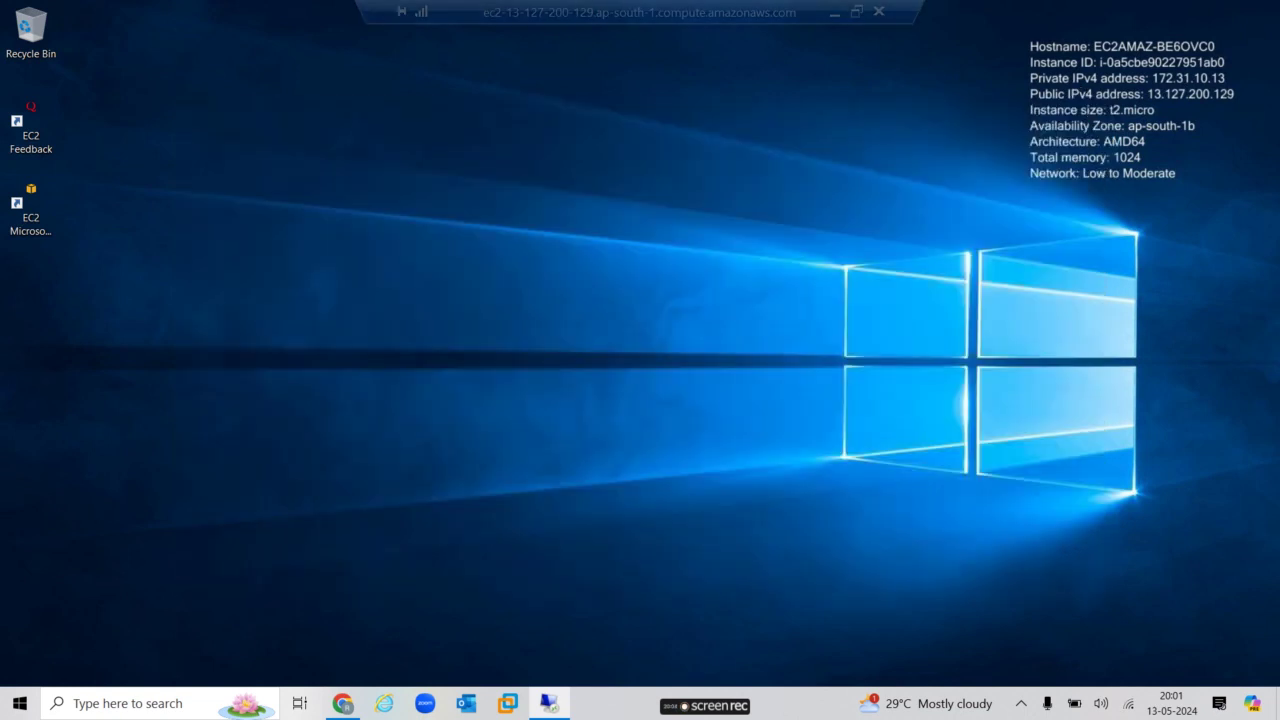
click(880, 12)
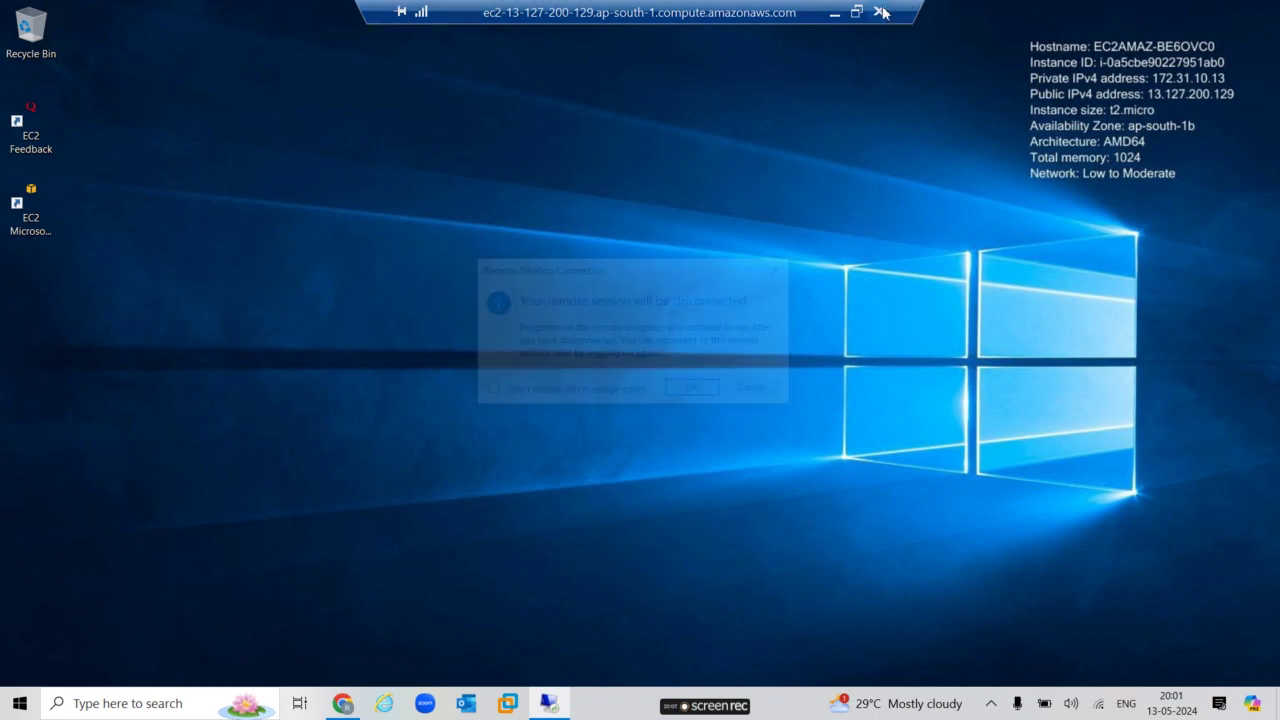
click(716, 397)
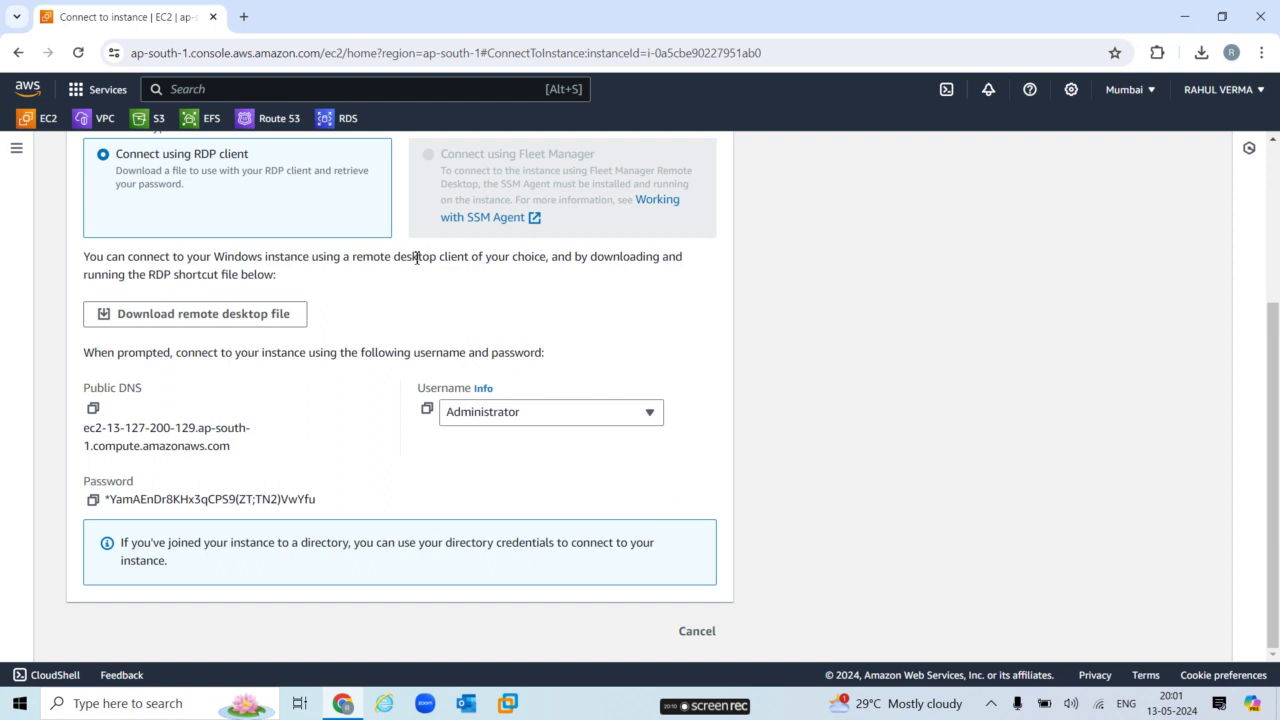
click(49, 121)
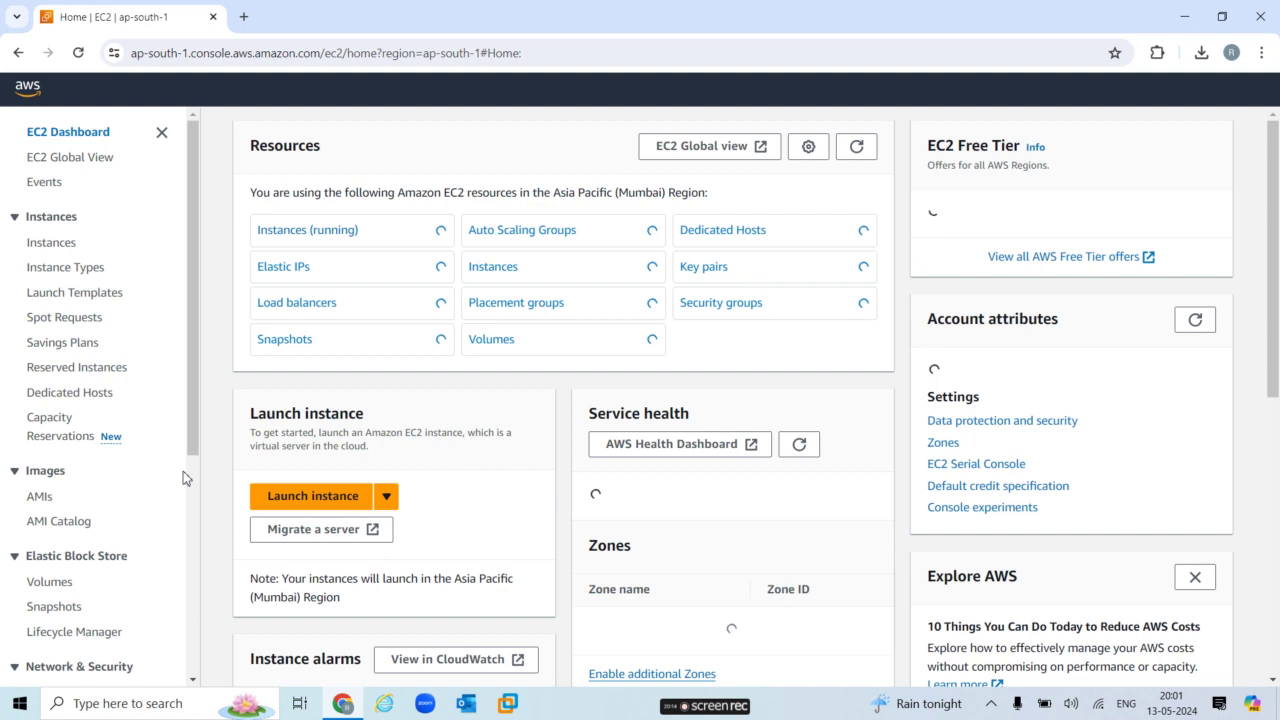
Open Load balancers, start Create load balancer, and scroll through the load balancer type comparison.
scroll(196, 456, down, 1)
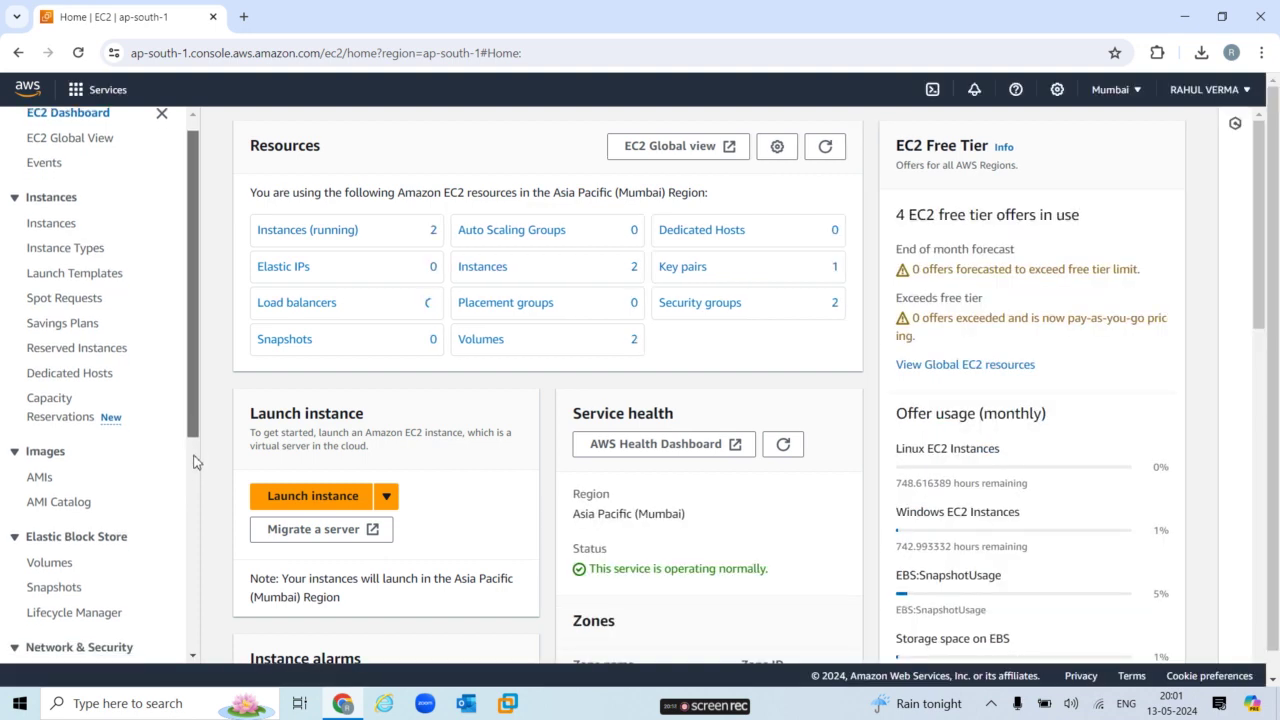
scroll(200, 475, down, 2)
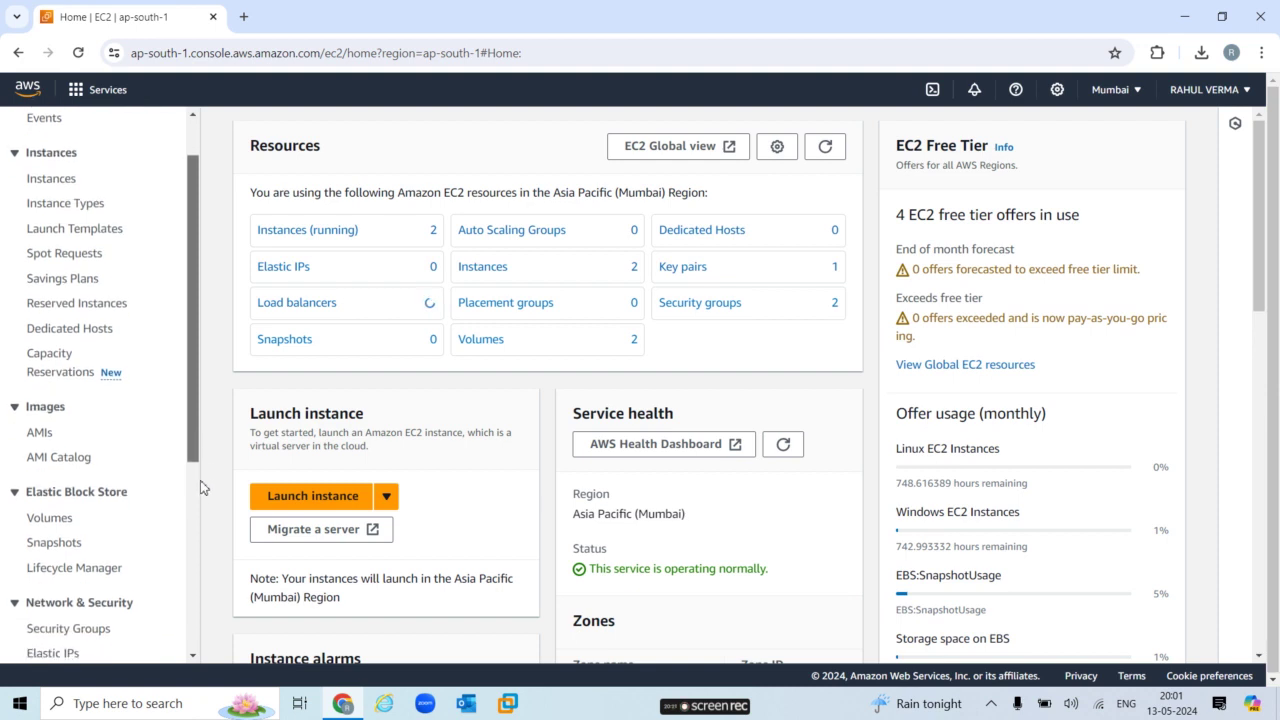
scroll(199, 503, down, 1)
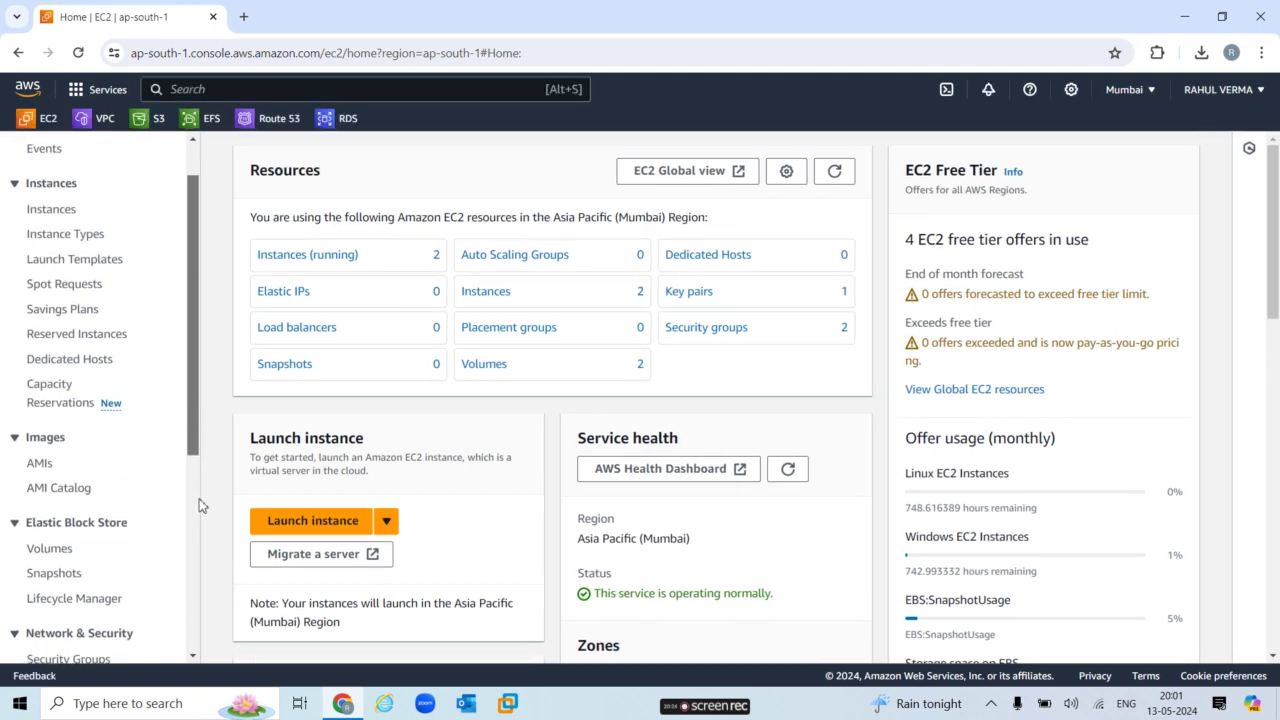
scroll(196, 518, down, 1)
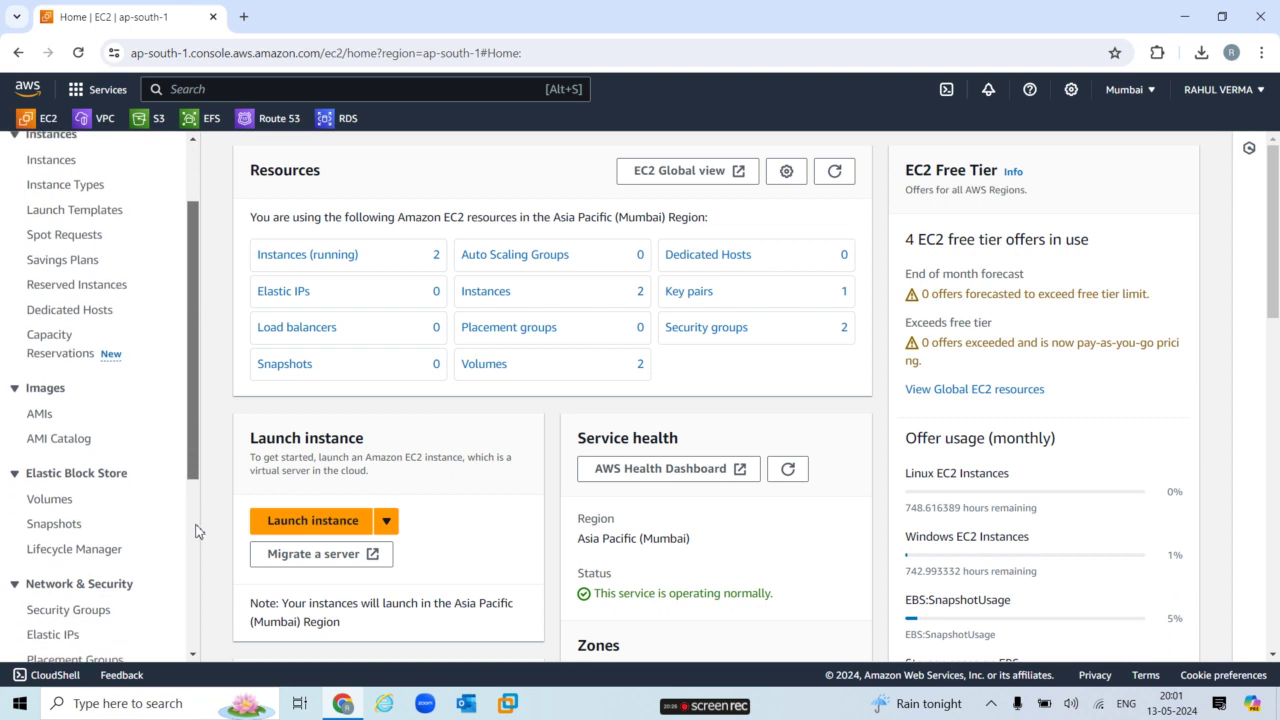
scroll(196, 531, down, 3)
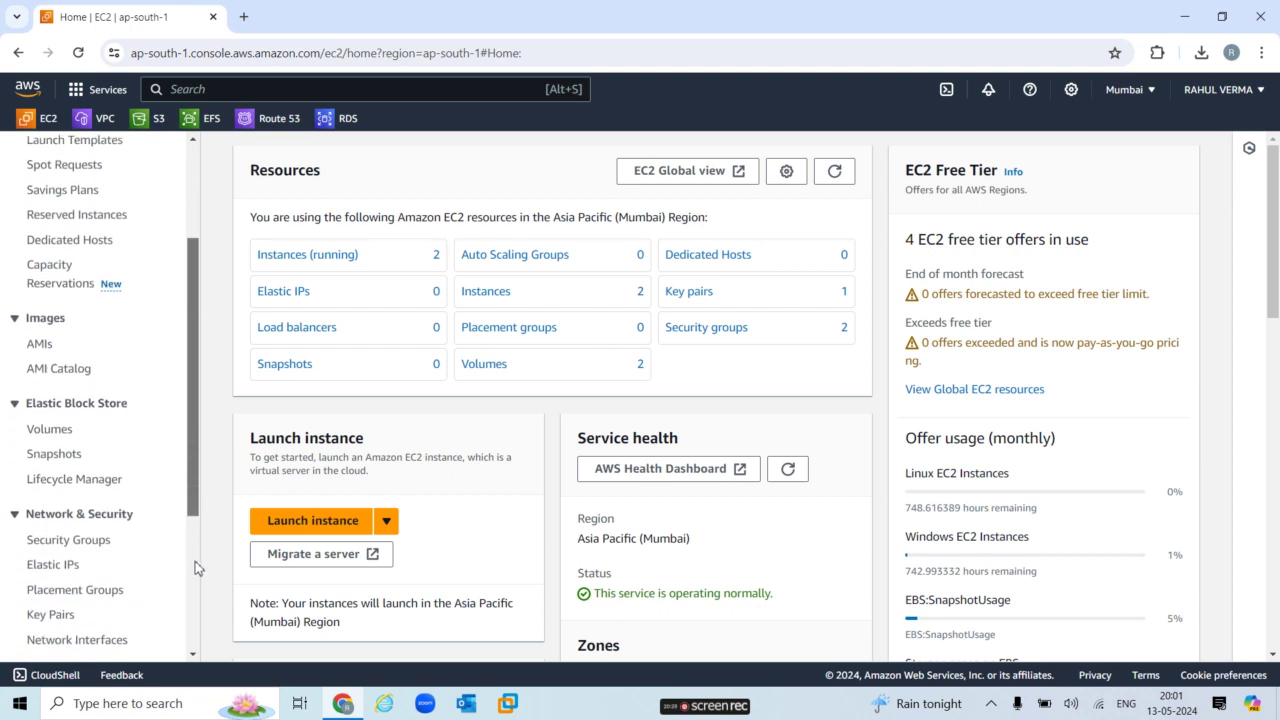
scroll(197, 575, down, 5)
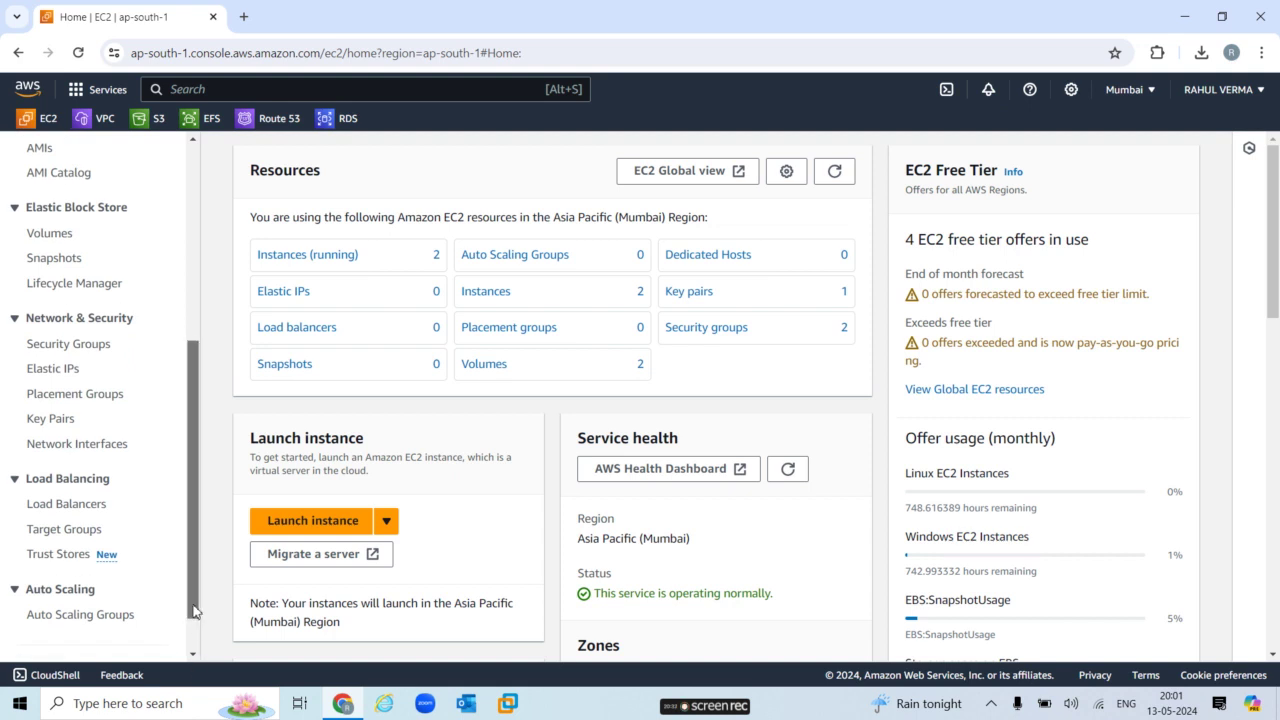
scroll(196, 625, down, 2)
scroll(196, 625, down, 1)
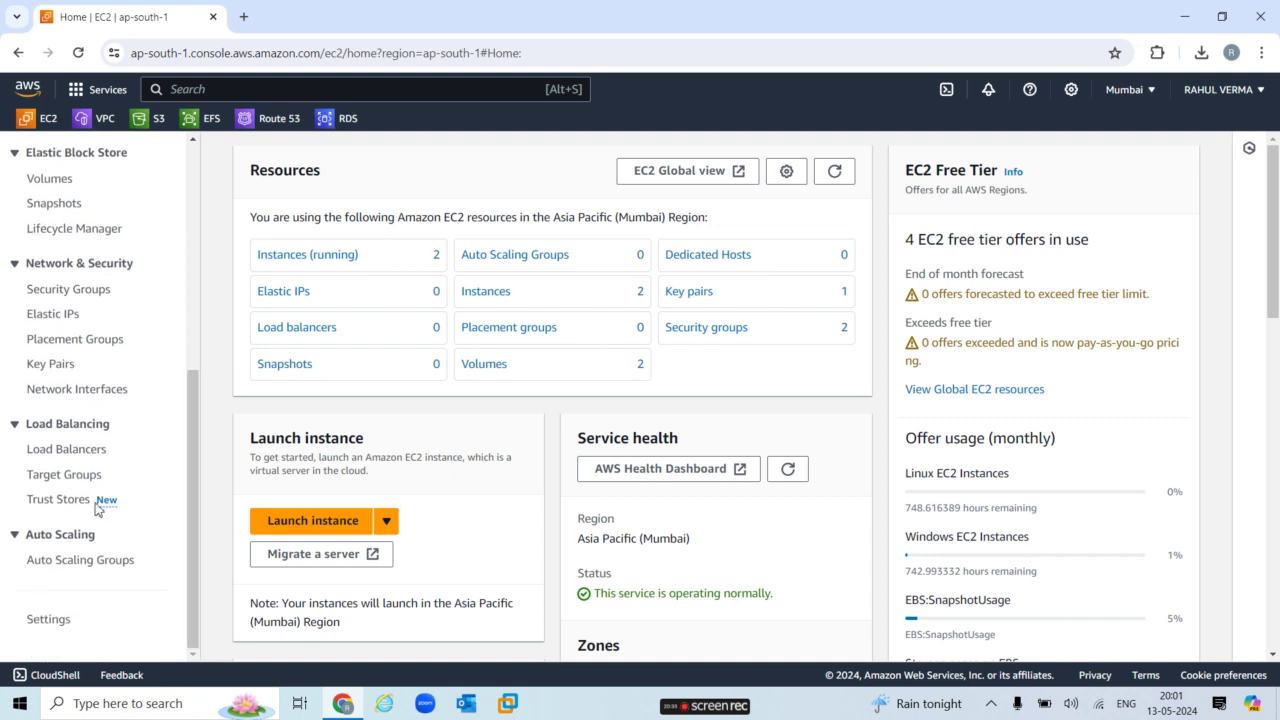
click(72, 455)
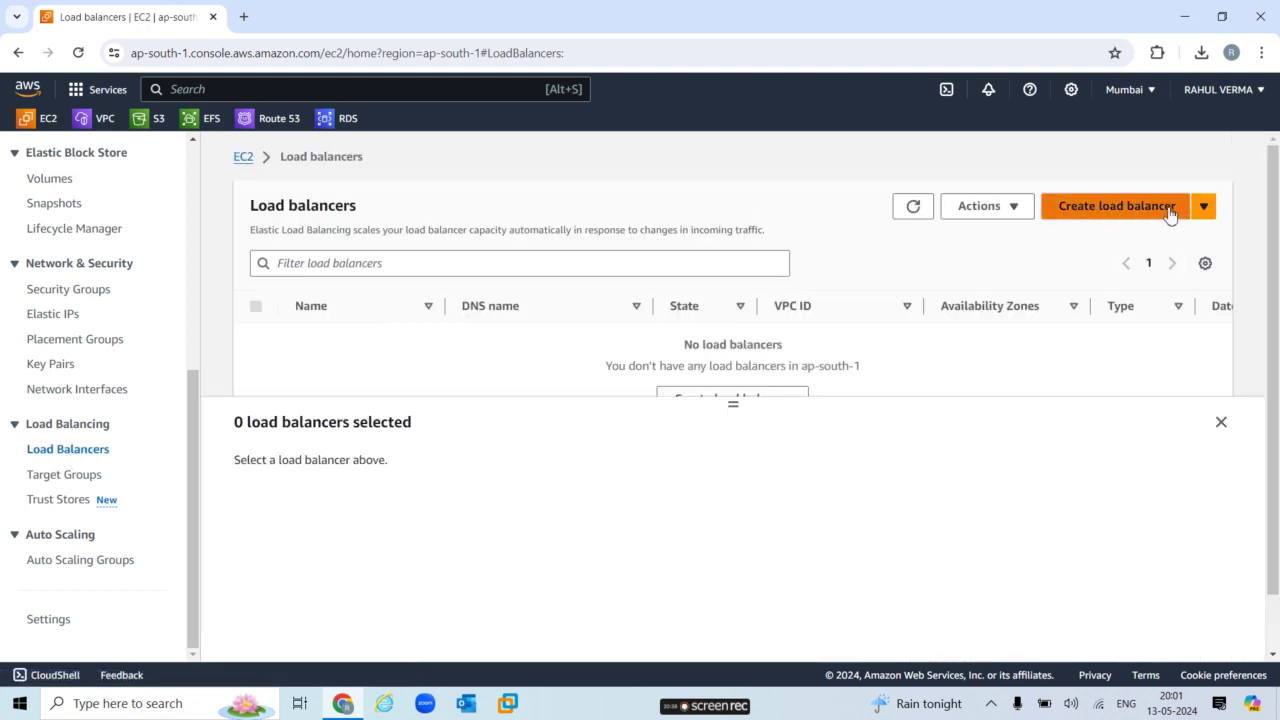
click(1170, 214)
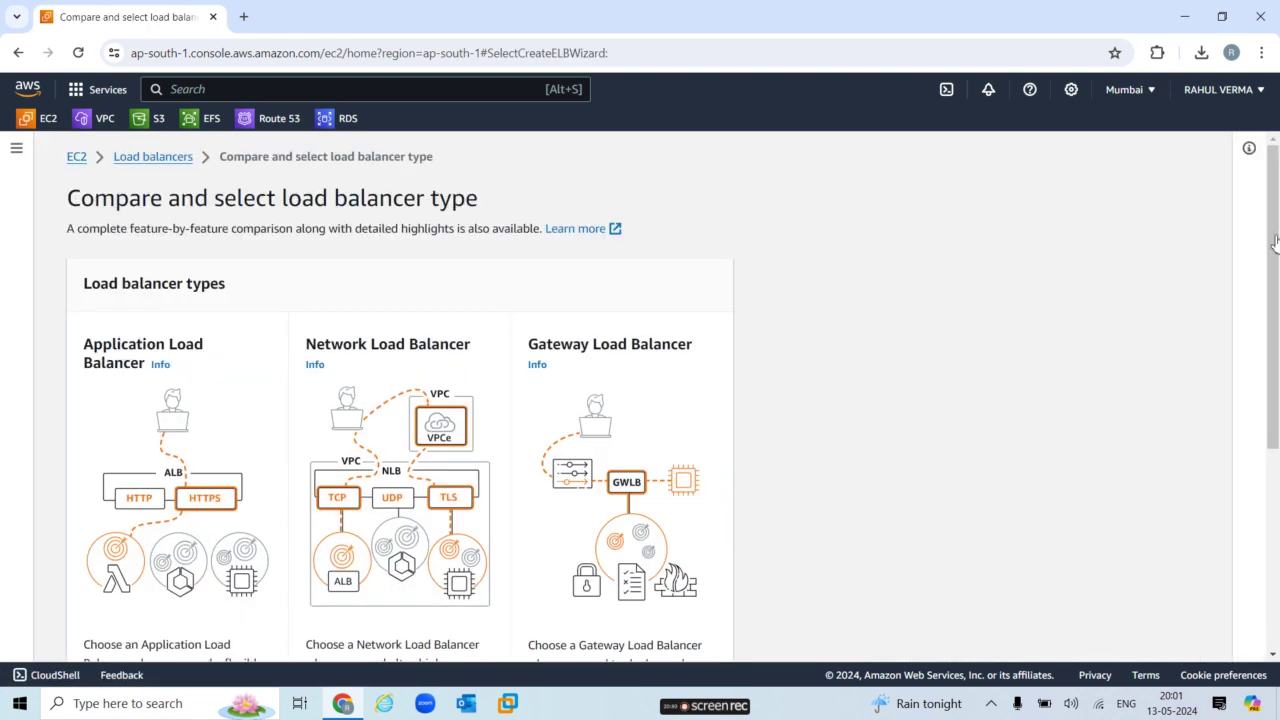
right_click(1277, 335)
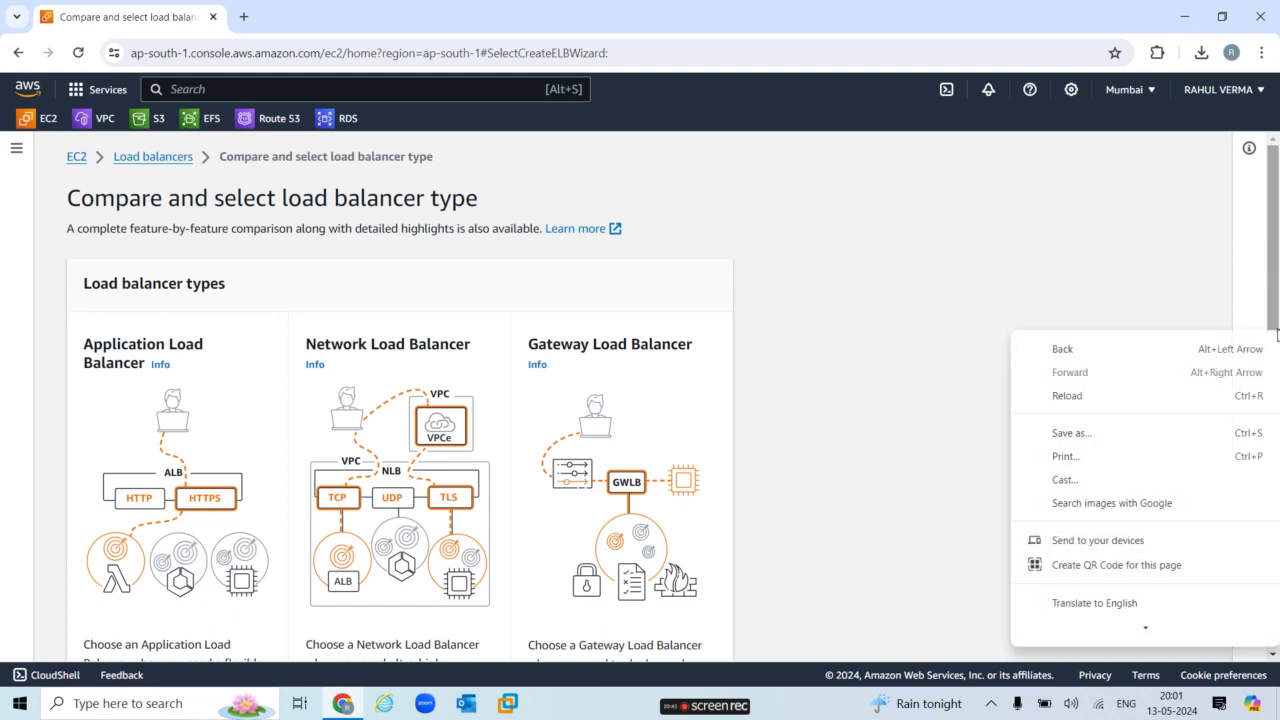
click(1148, 309)
drag(1277, 369, 1277, 496)
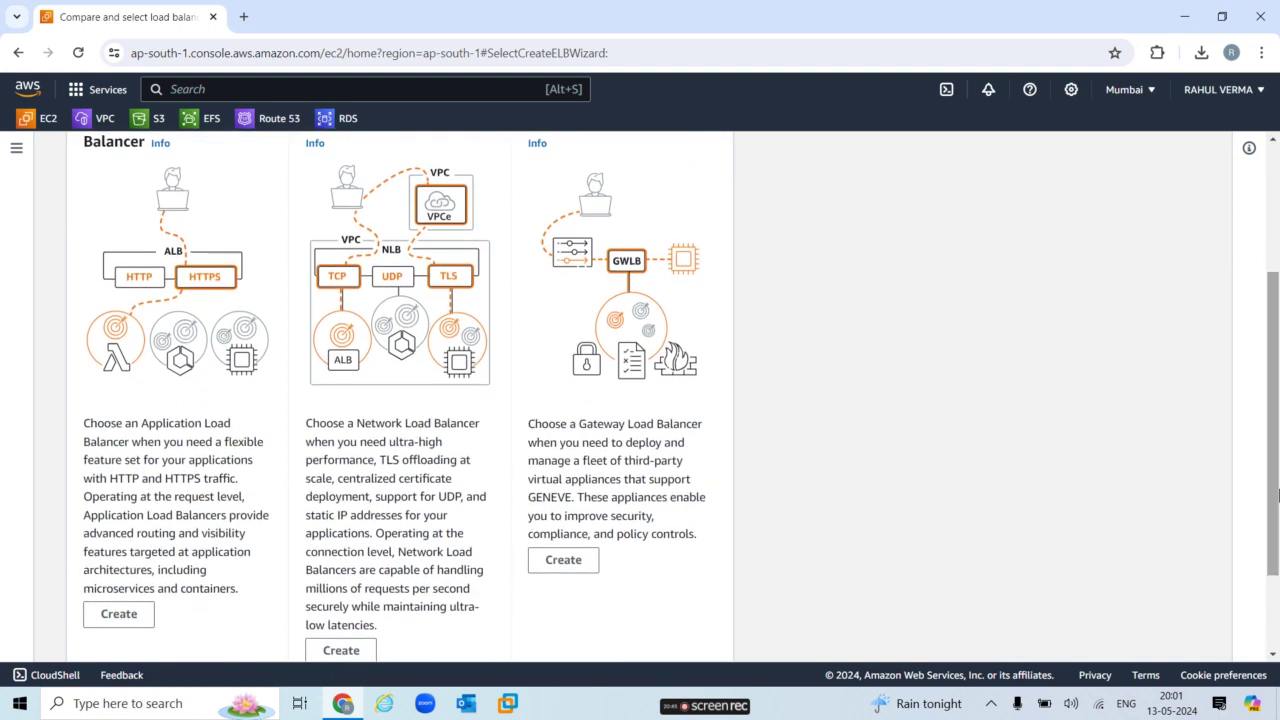
Start an Application Load Balancer named myapplb, keeping the existing VPC.
click(126, 617)
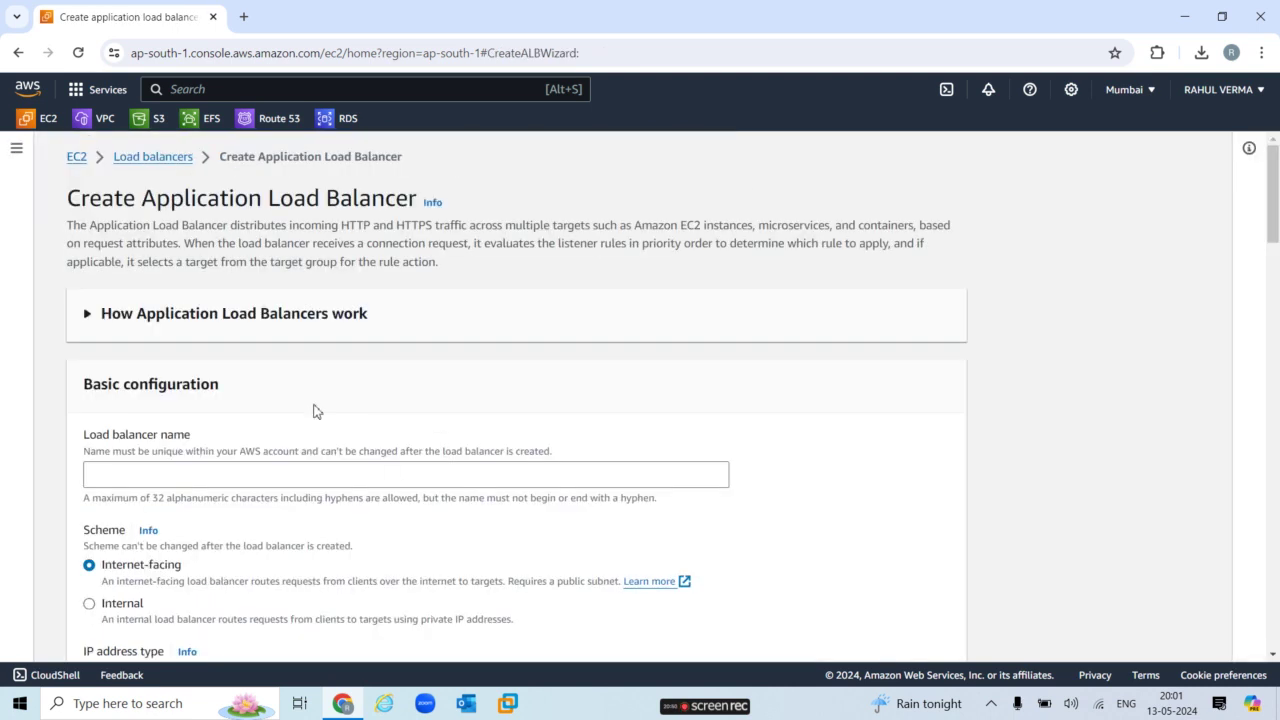
click(305, 473)
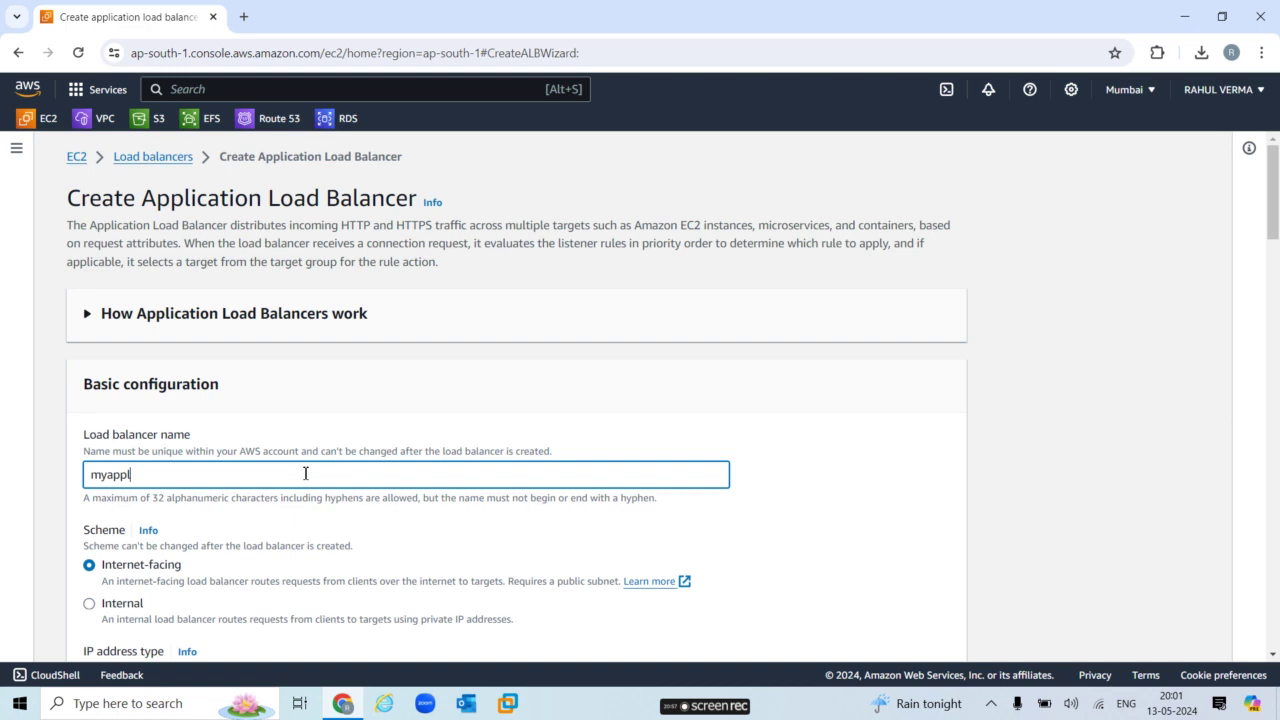
text(myapplb)
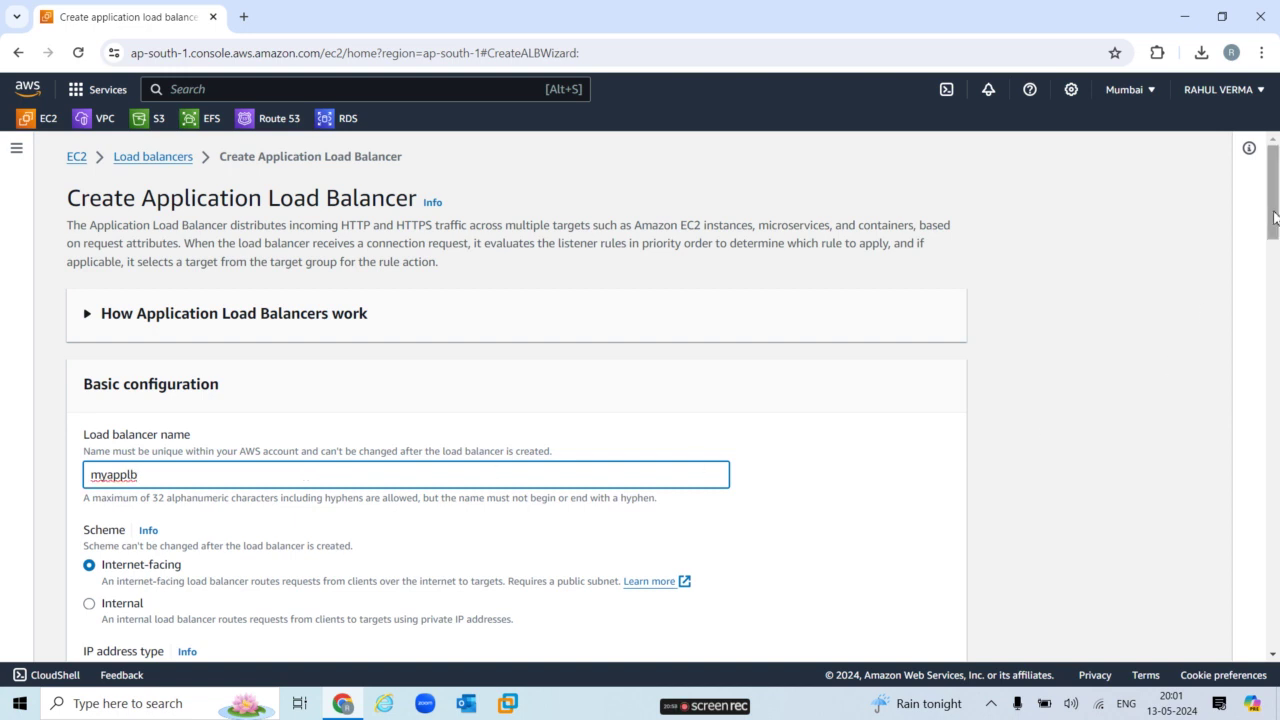
drag(1275, 217, 1276, 251)
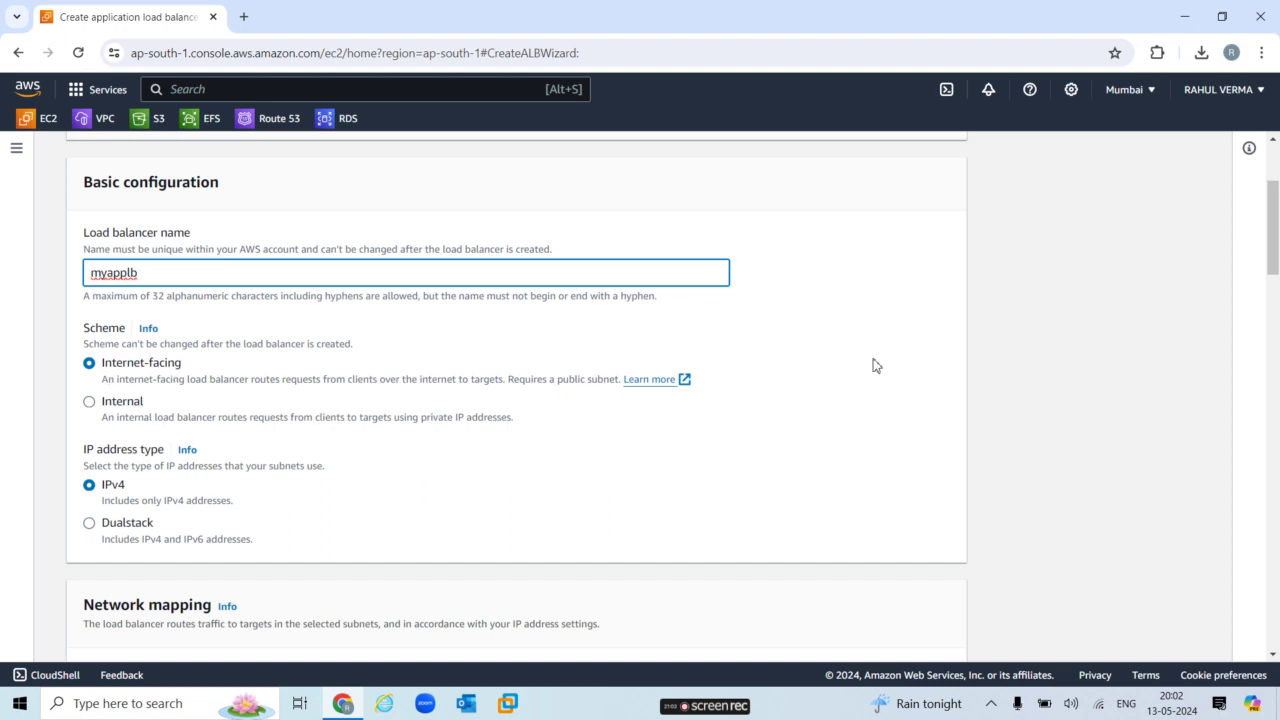
drag(1273, 274, 1275, 335)
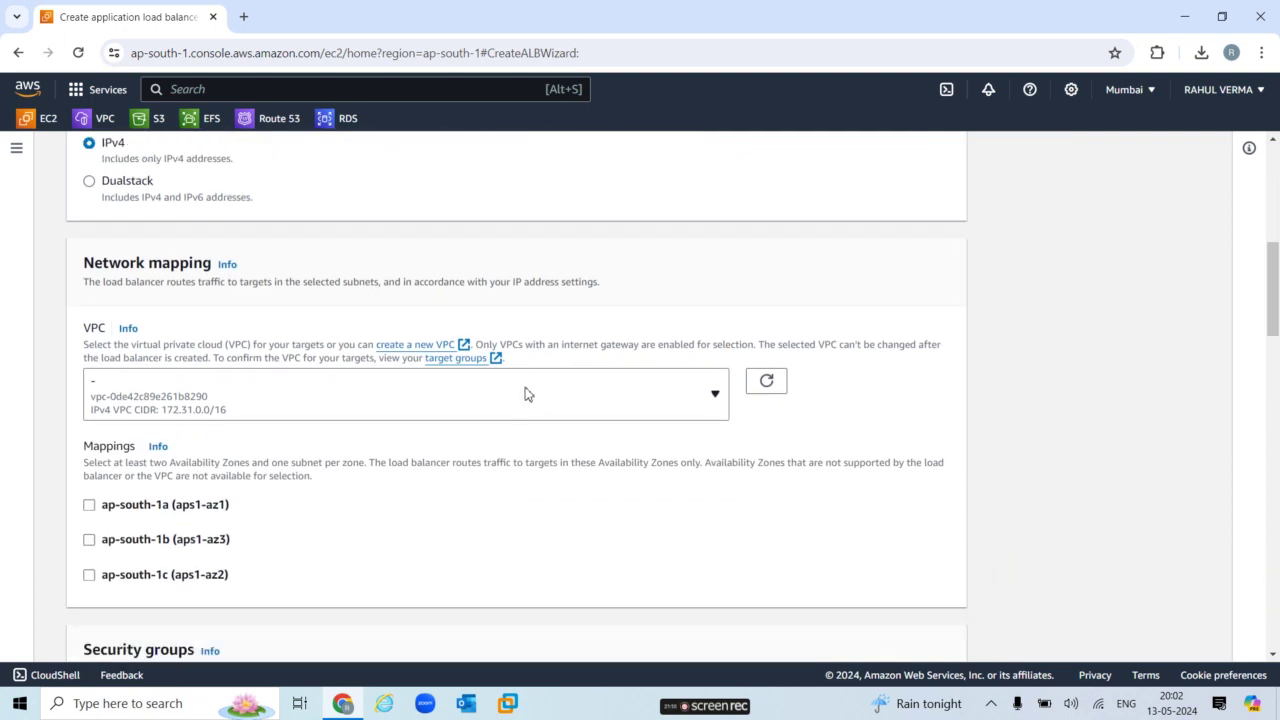
click(535, 416)
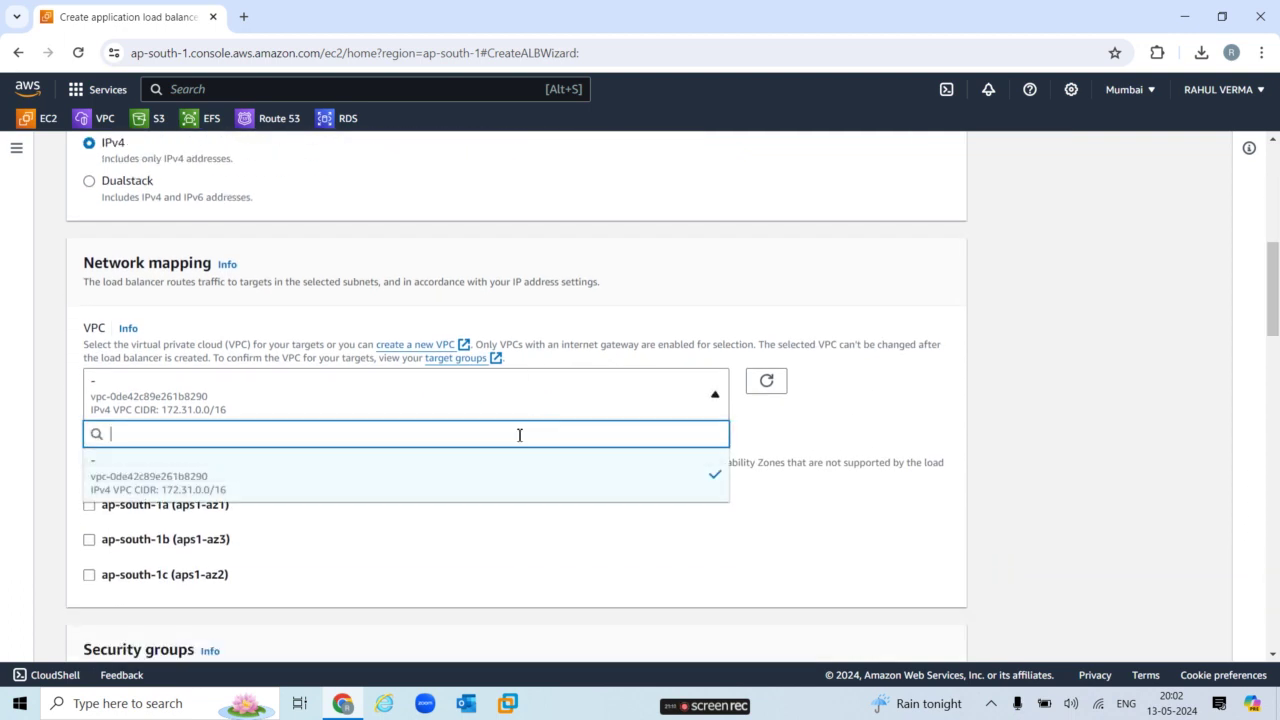
click(350, 492)
Map zones ap-south-1a, 1b and 1c, and replace the default security group with applb-sg.
drag(1276, 303, 1276, 340)
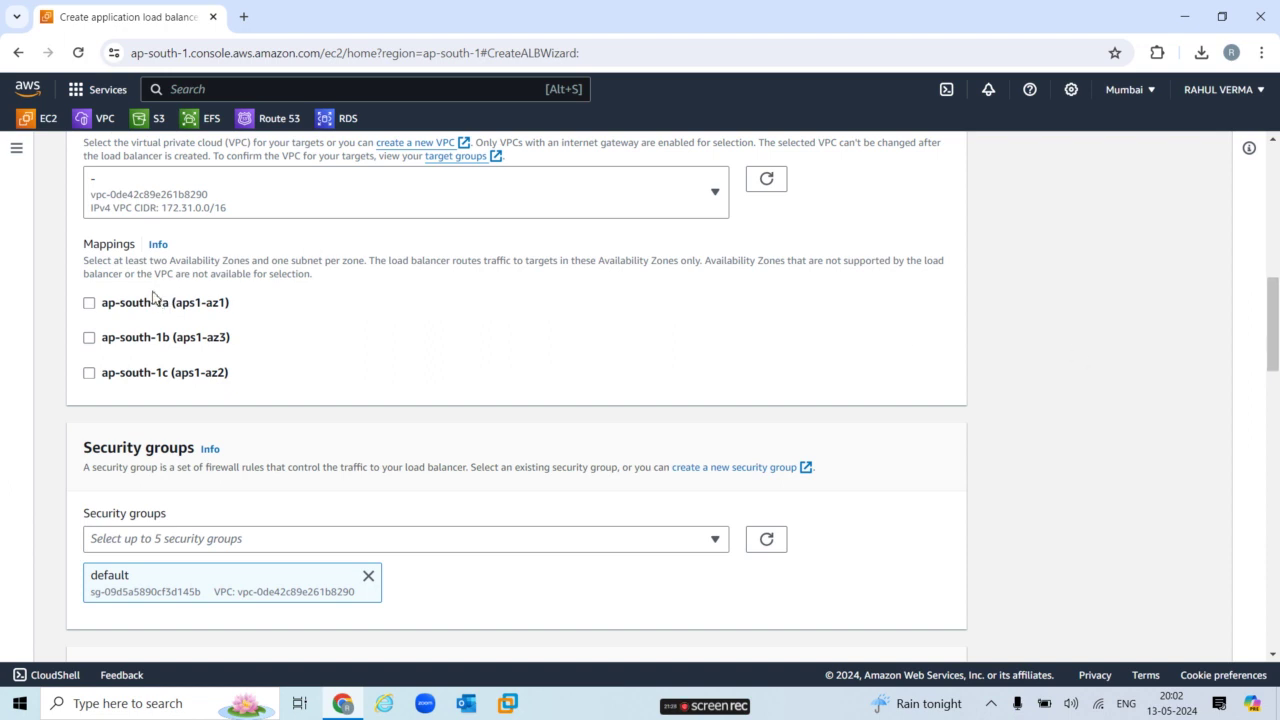
click(89, 303)
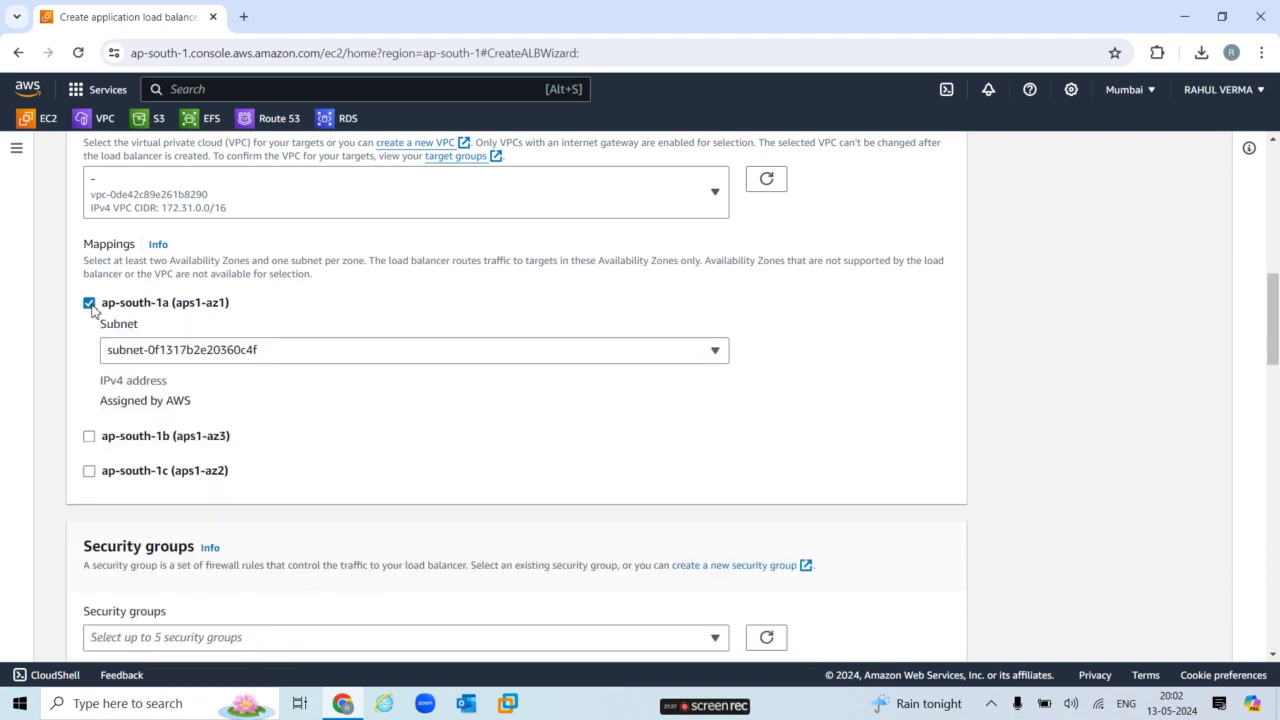
click(91, 438)
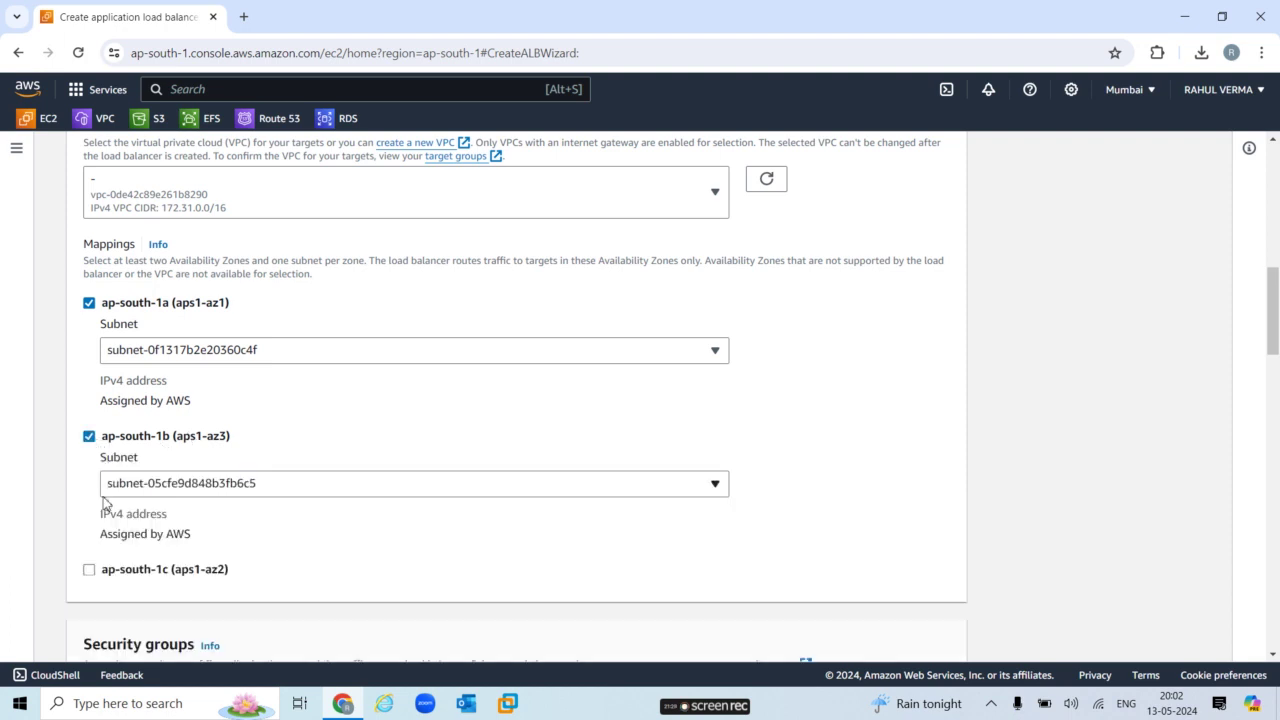
click(90, 570)
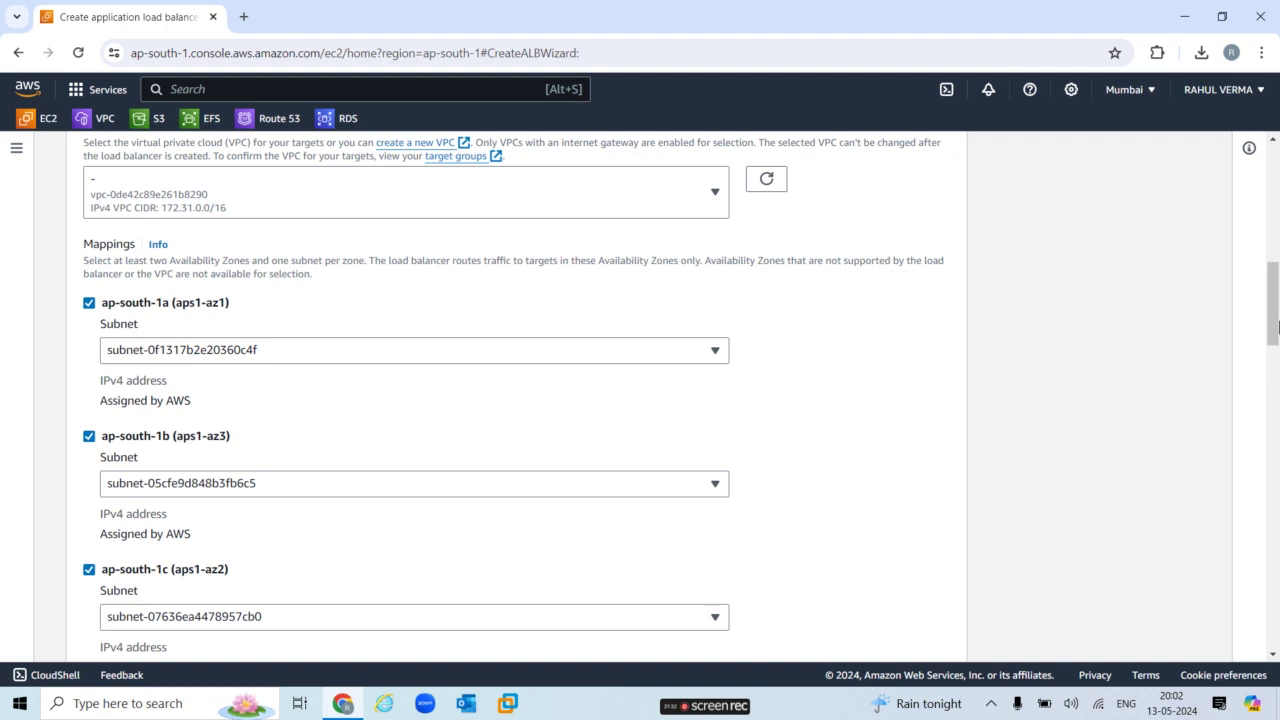
drag(1276, 318, 1276, 393)
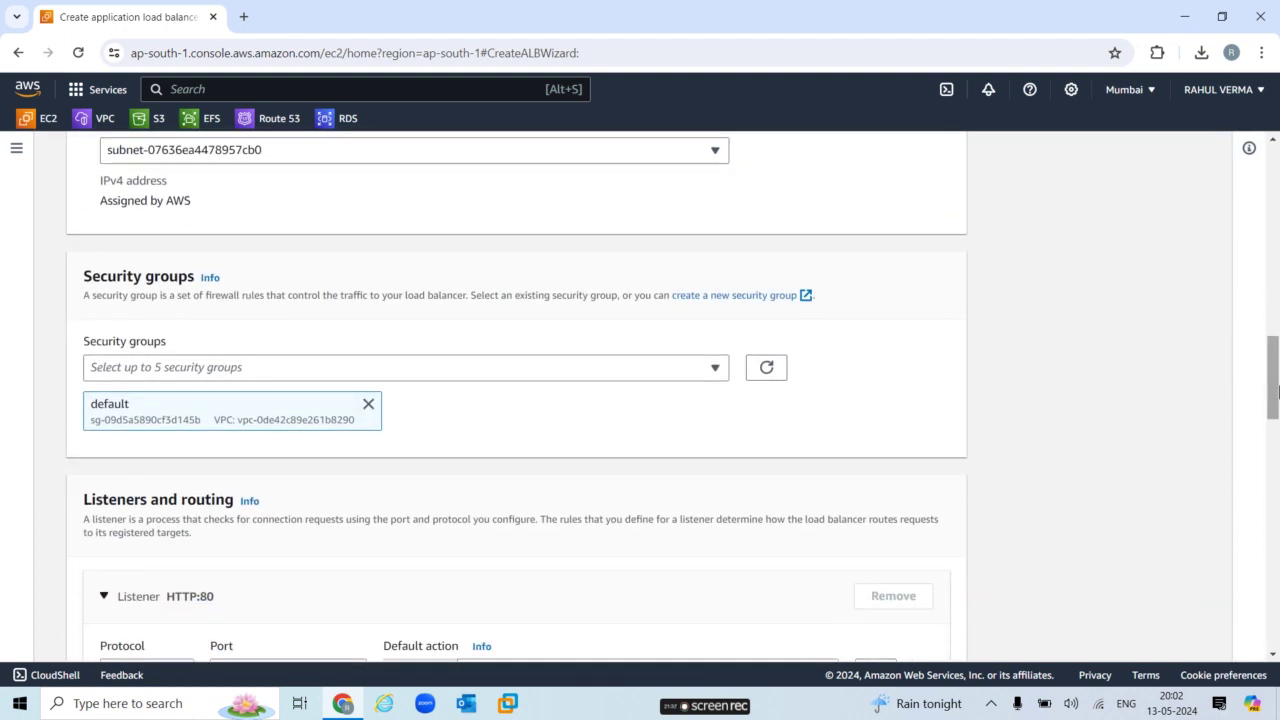
click(369, 405)
click(404, 378)
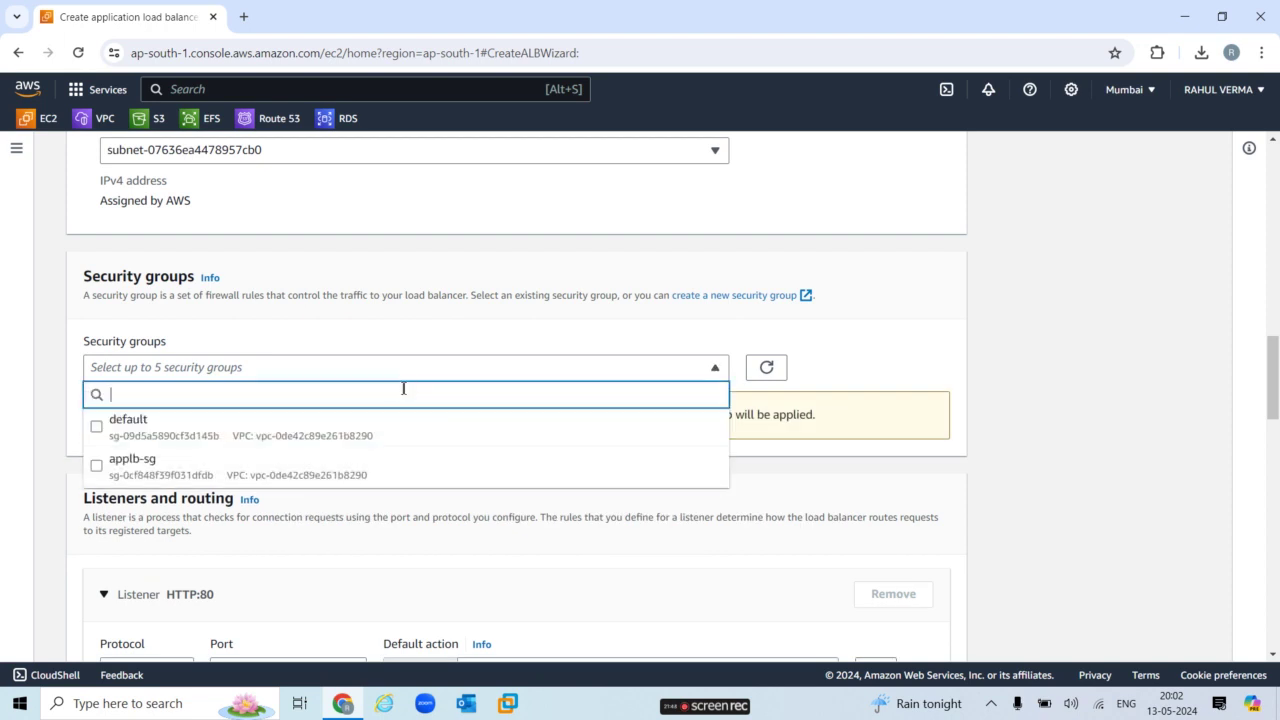
click(310, 470)
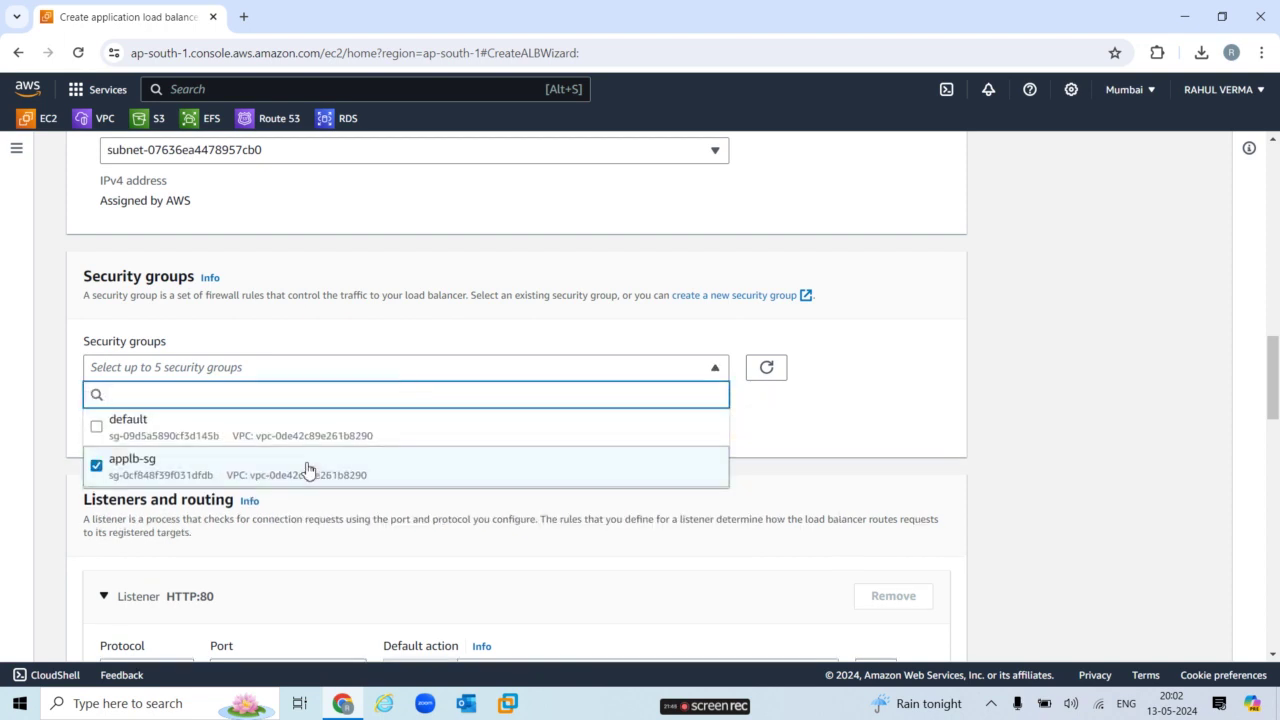
click(826, 414)
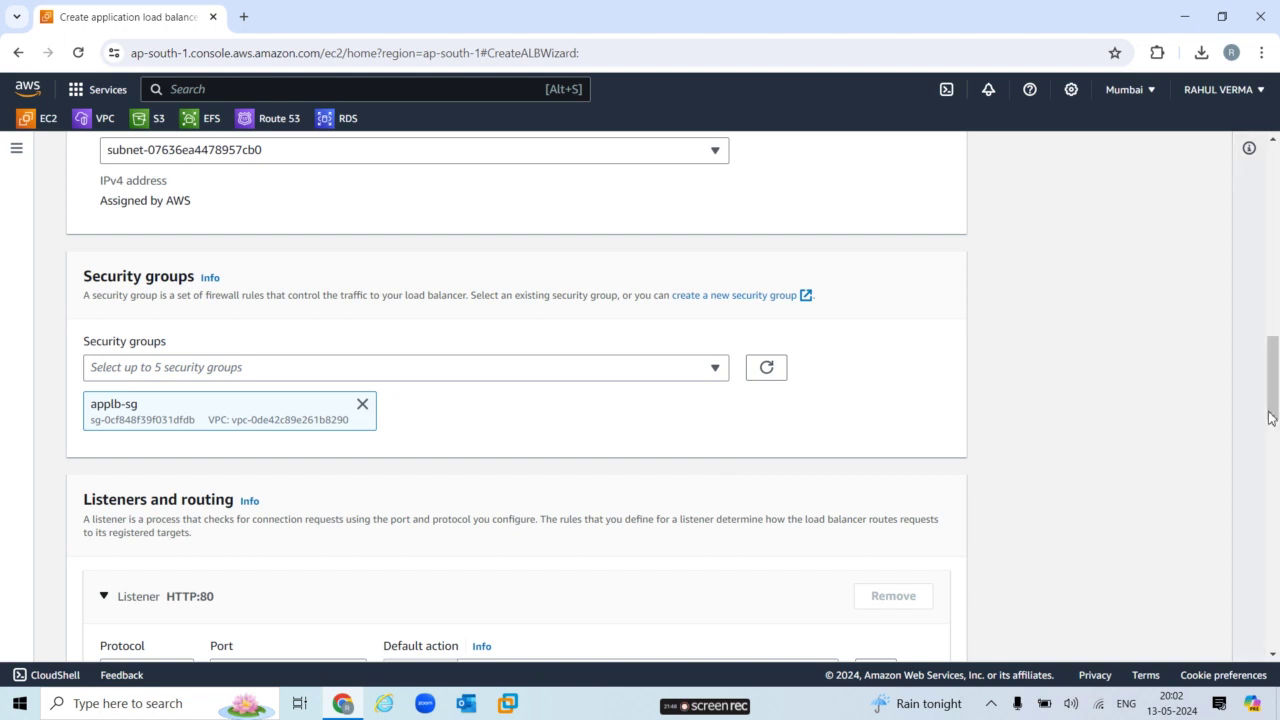
drag(1270, 418, 1272, 458)
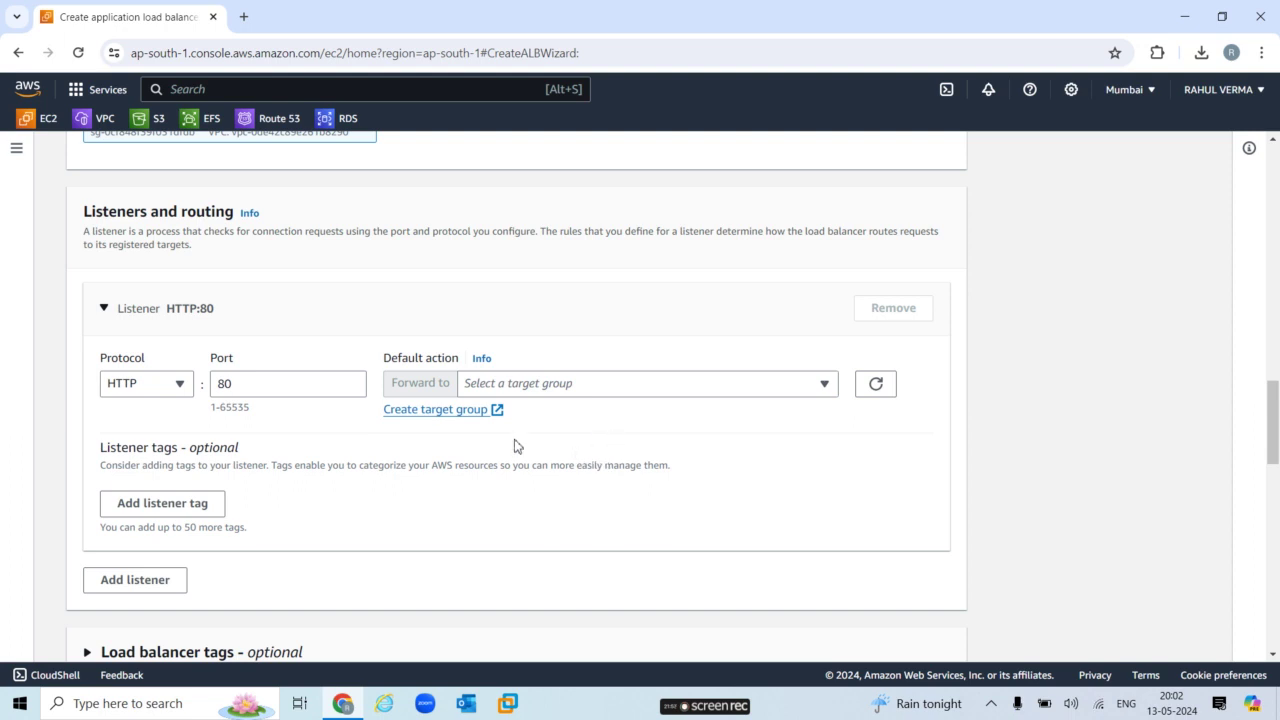
Define instance target group mytg on HTTP:80, review advanced health checks, and continue to targets.
click(457, 411)
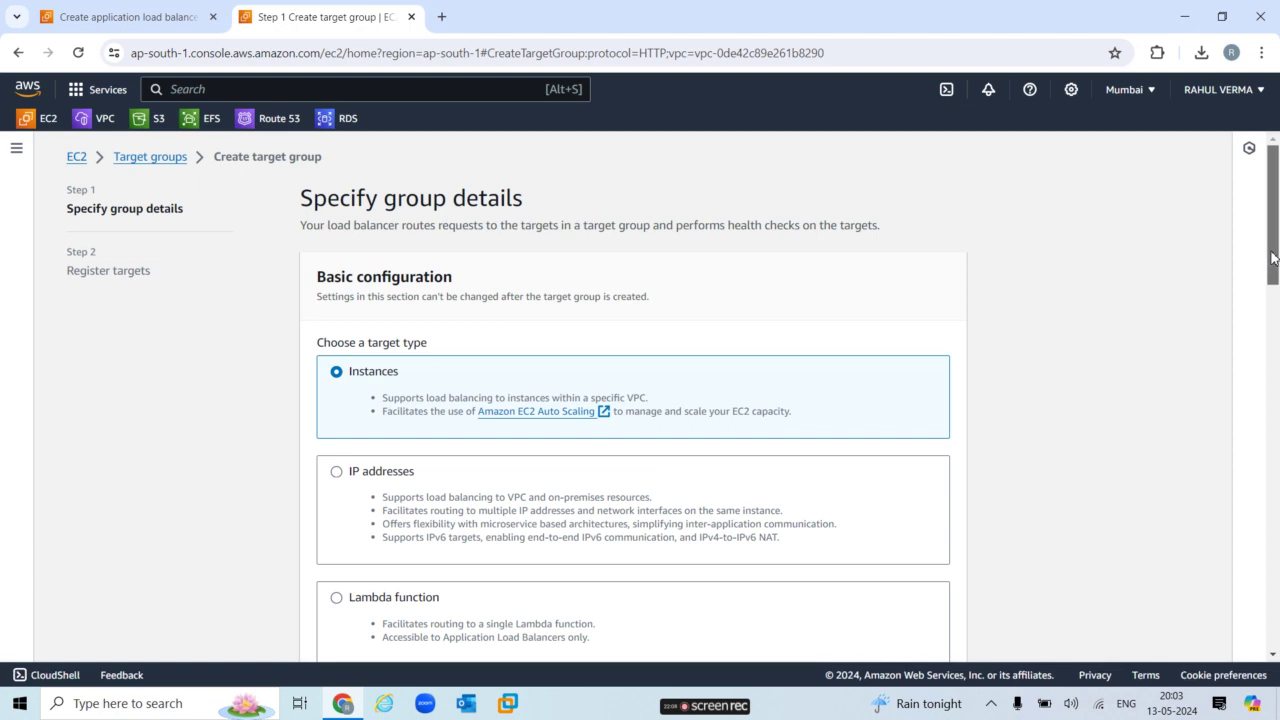
drag(1267, 283, 1276, 350)
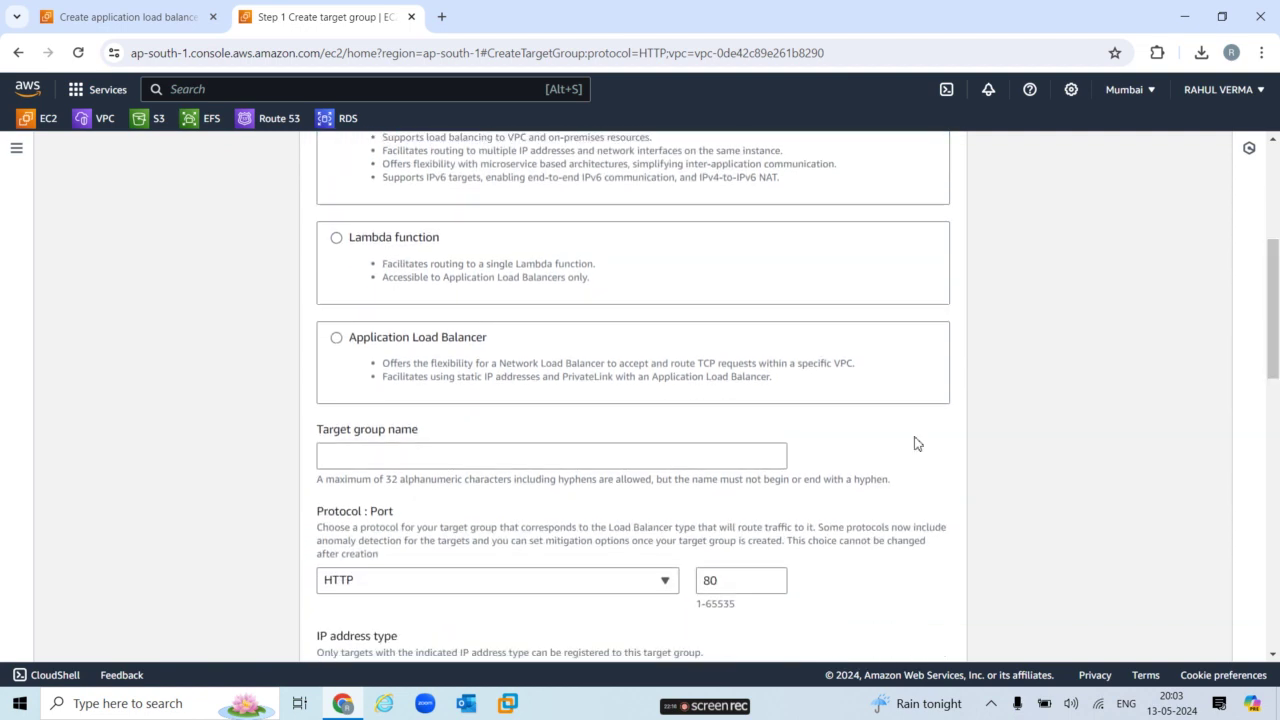
click(579, 456)
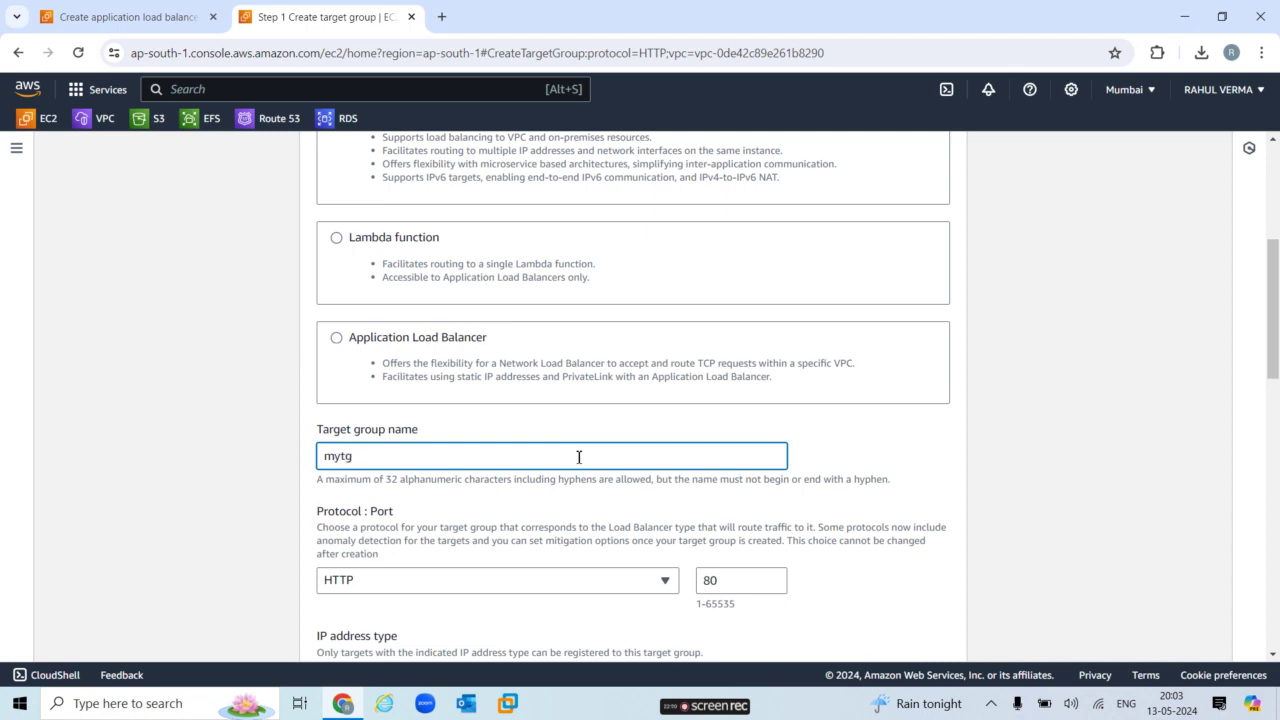
drag(1275, 366, 1272, 634)
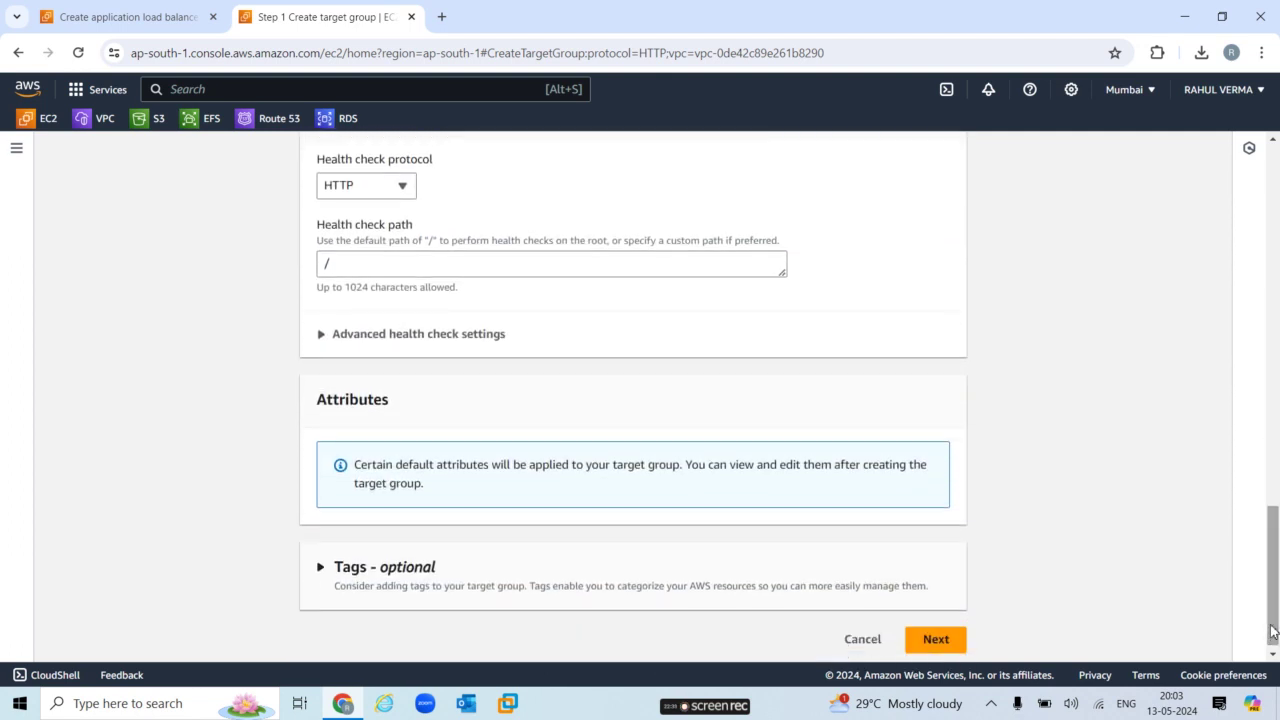
click(330, 342)
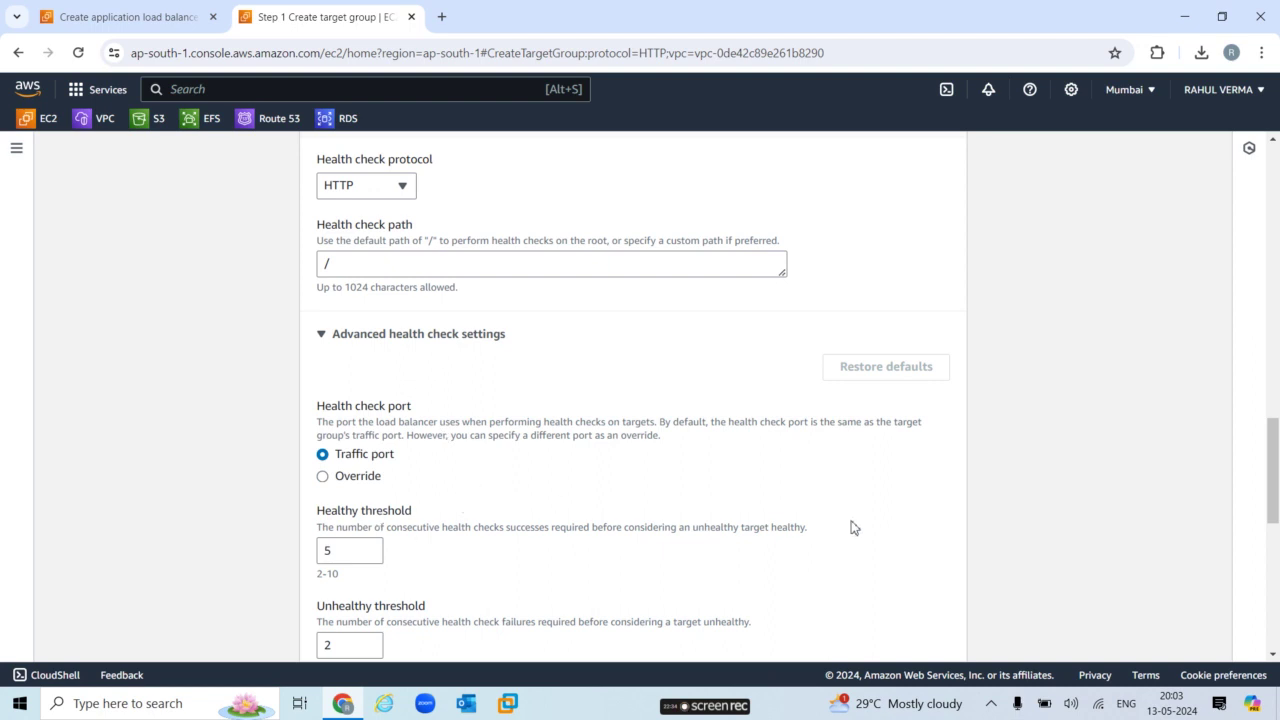
drag(1276, 441, 1276, 590)
click(944, 638)
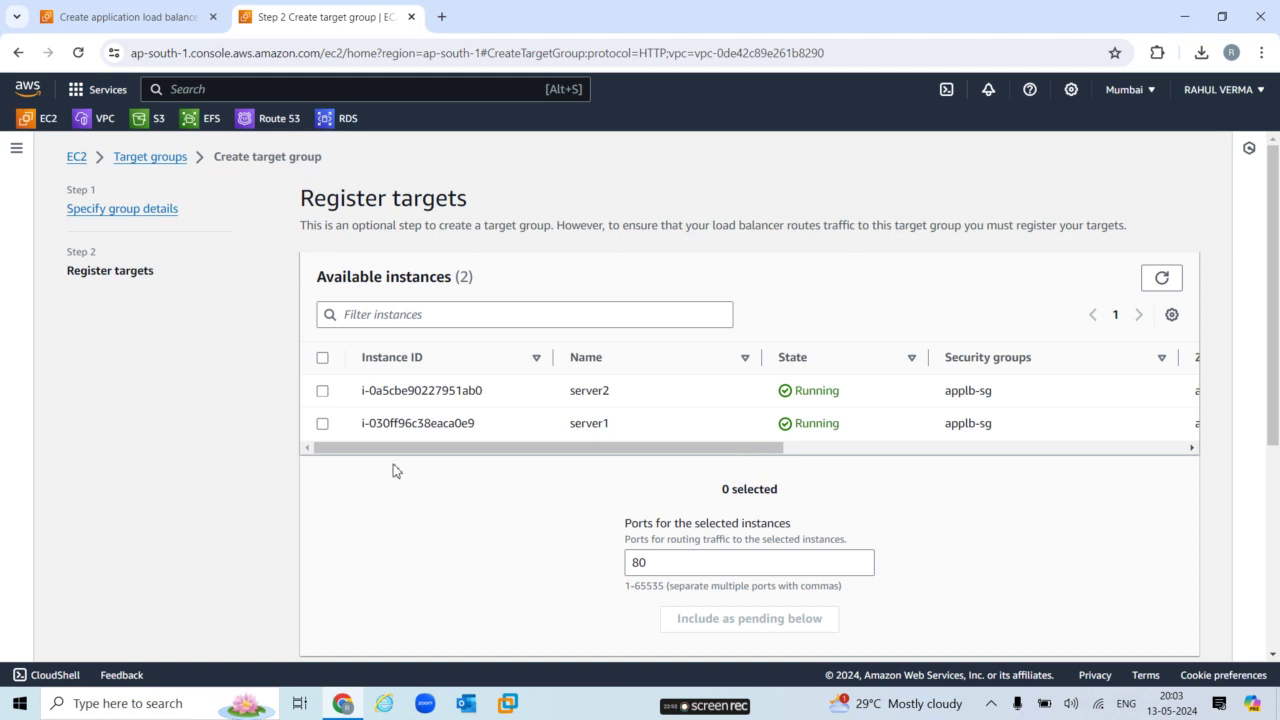
Add server1 and server2 as pending targets on port 80 and create target group mytg.
click(323, 392)
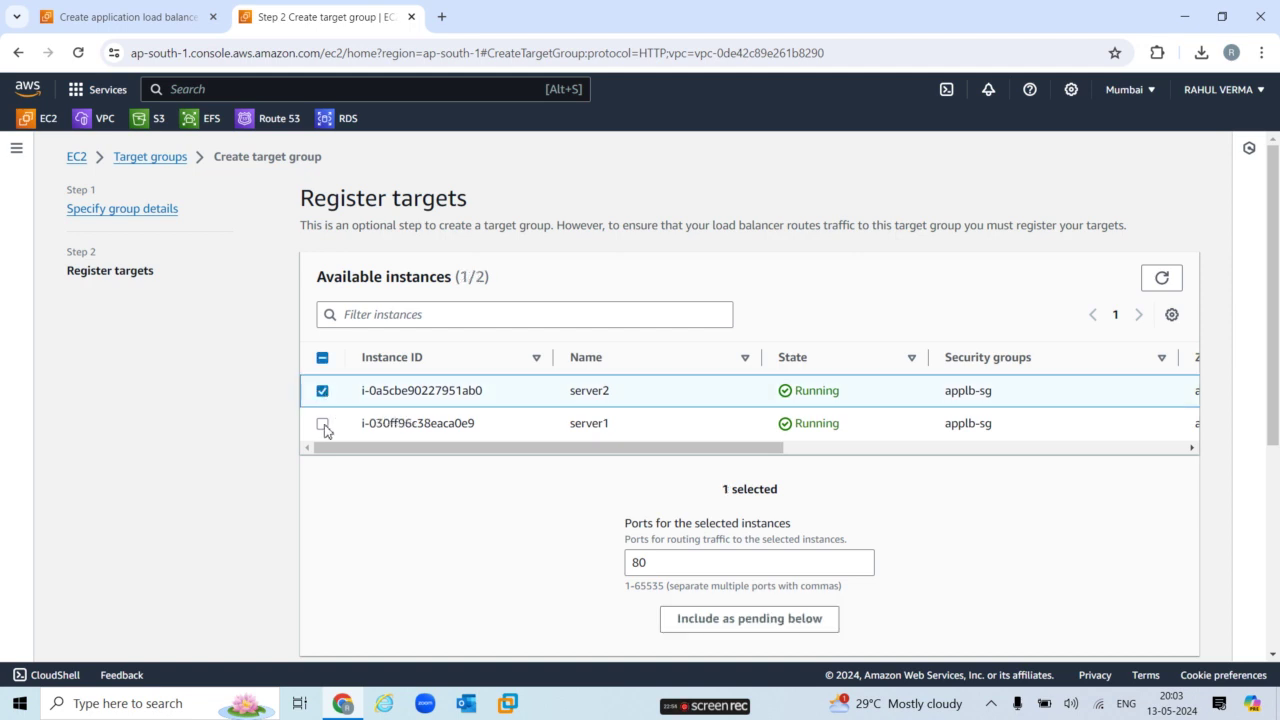
click(323, 424)
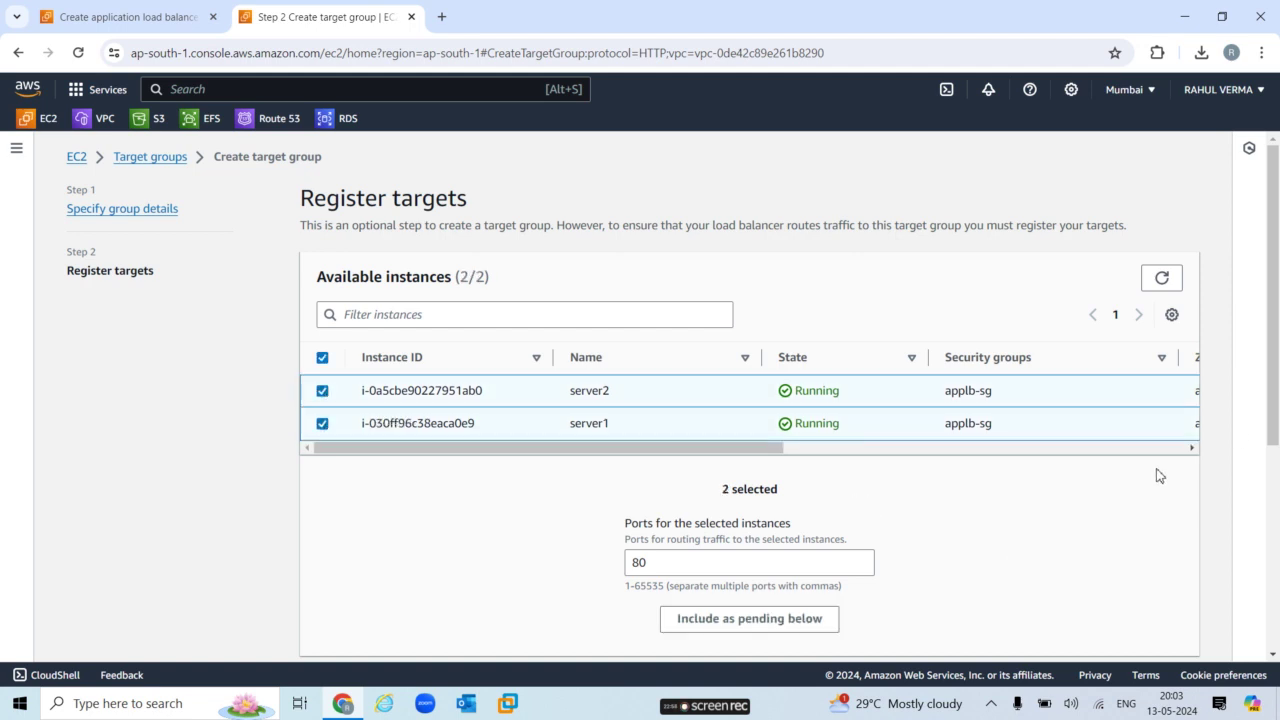
drag(1272, 422, 1275, 490)
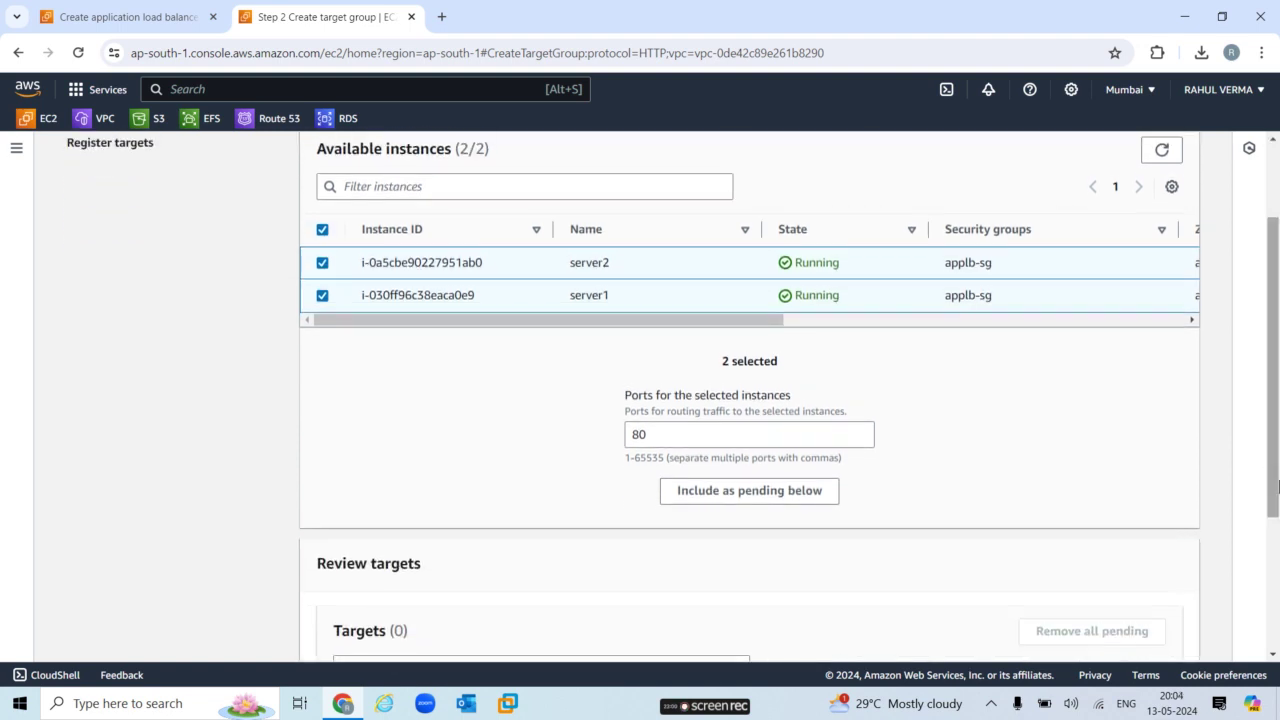
click(776, 491)
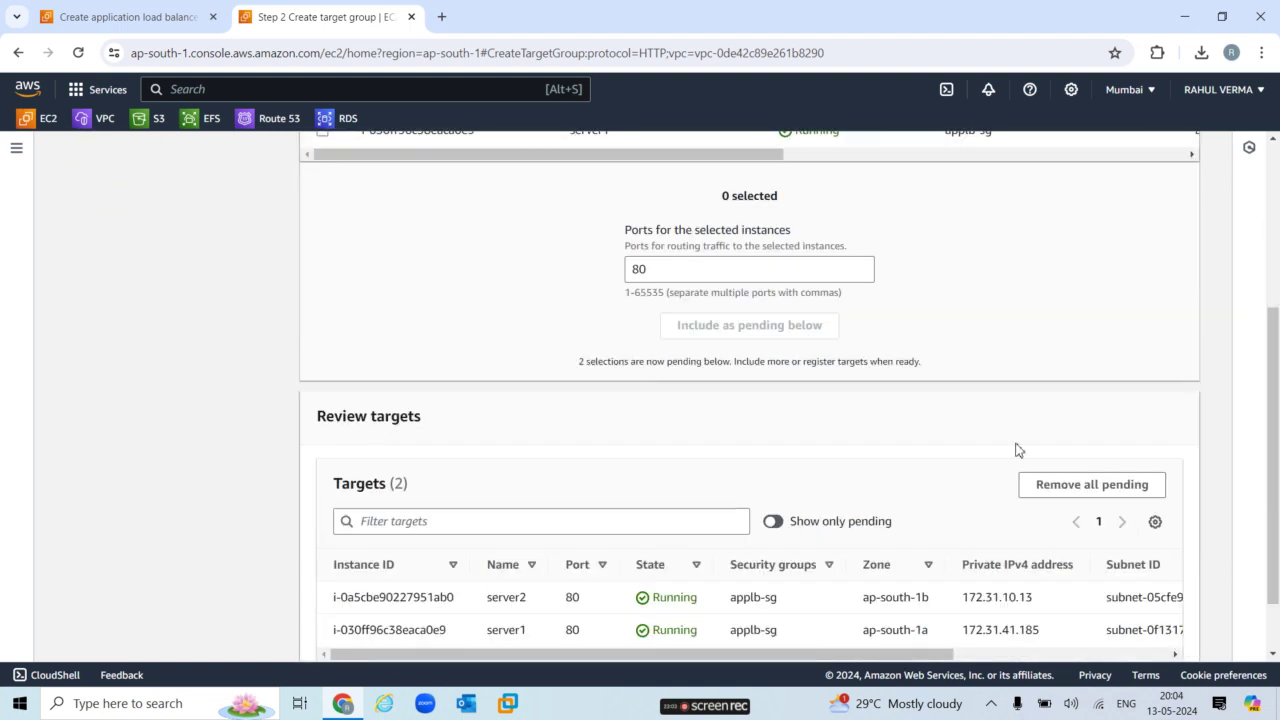
drag(1275, 471, 1277, 515)
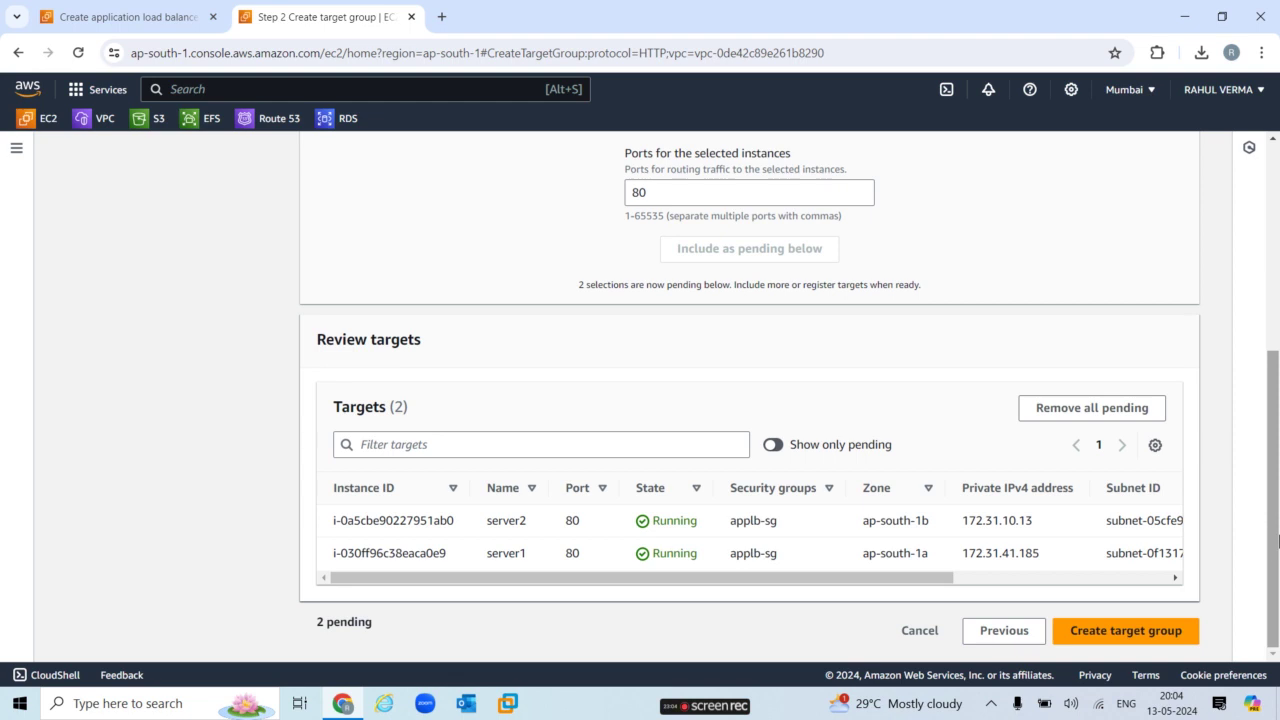
click(1142, 633)
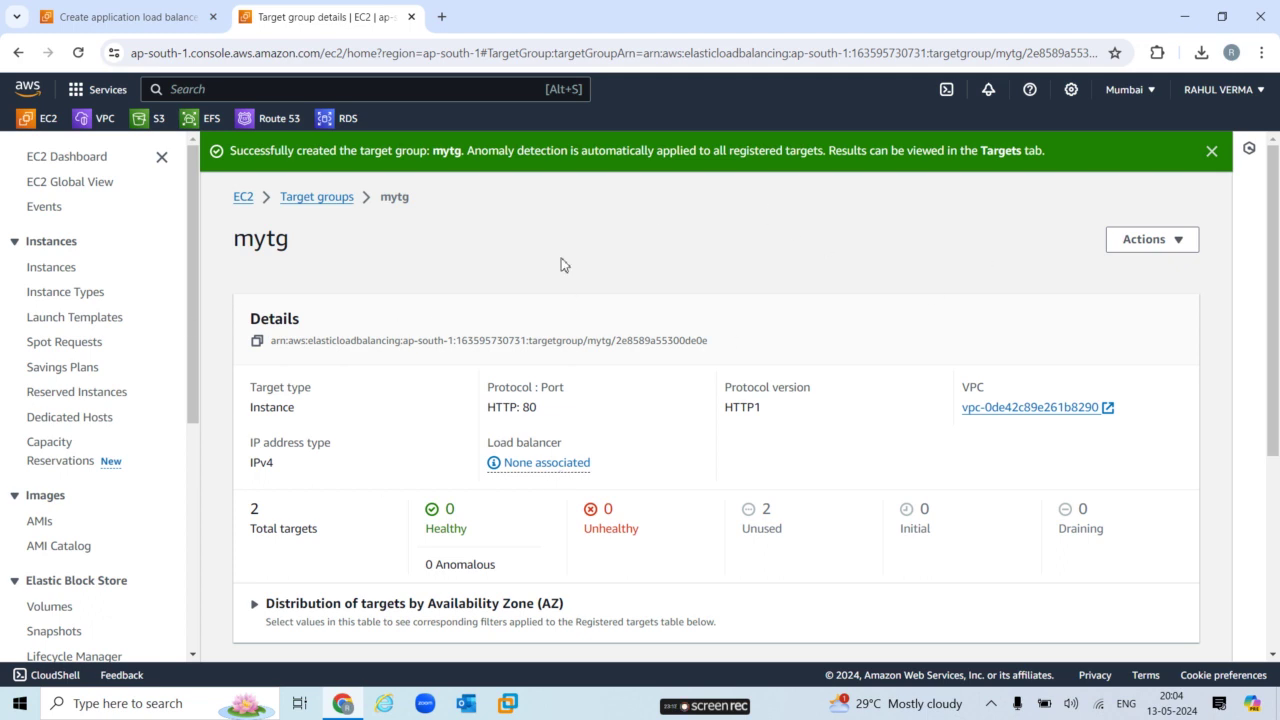
Back on the load balancer form, forward HTTP:80 to the refreshed mytg and create myapplb.
click(127, 14)
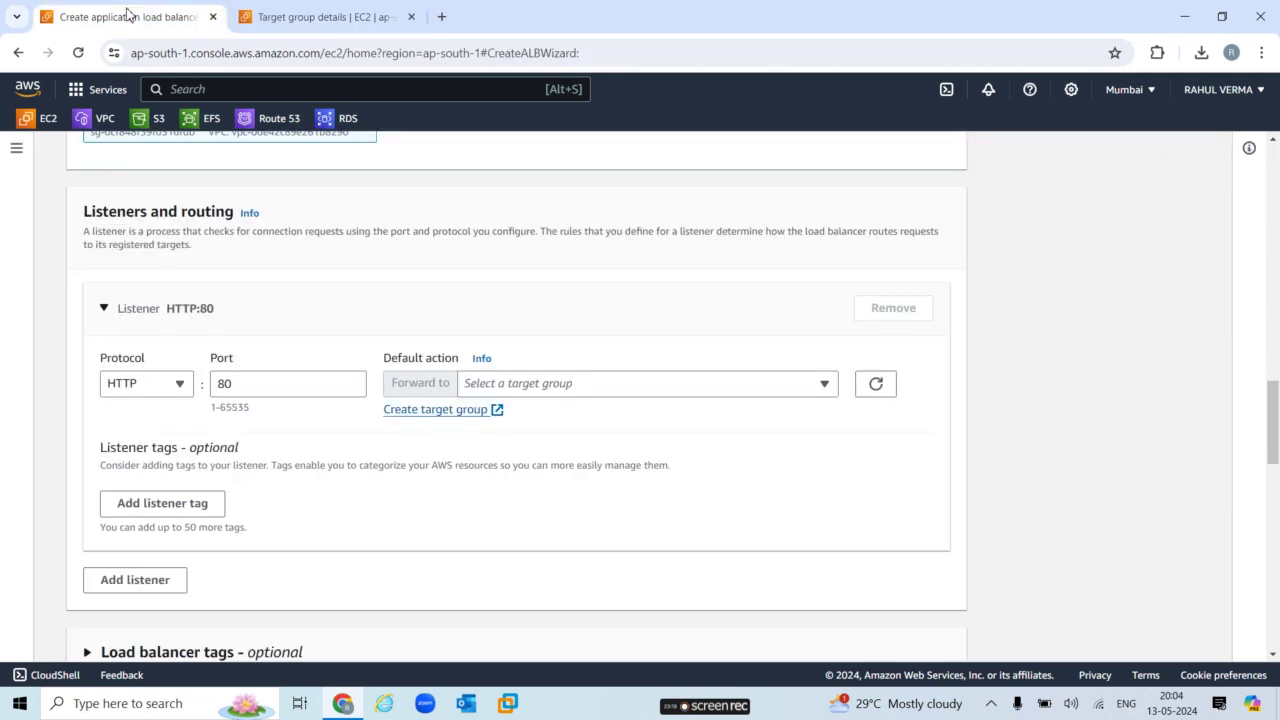
click(876, 386)
click(597, 390)
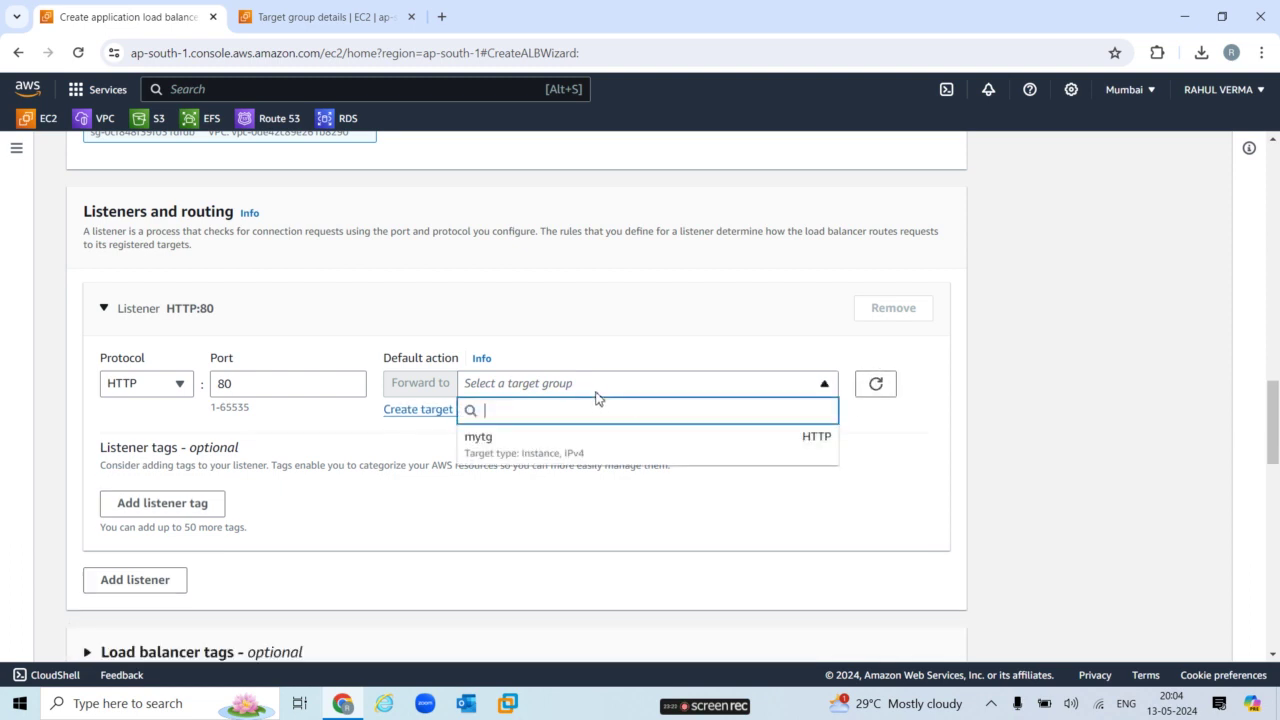
click(595, 445)
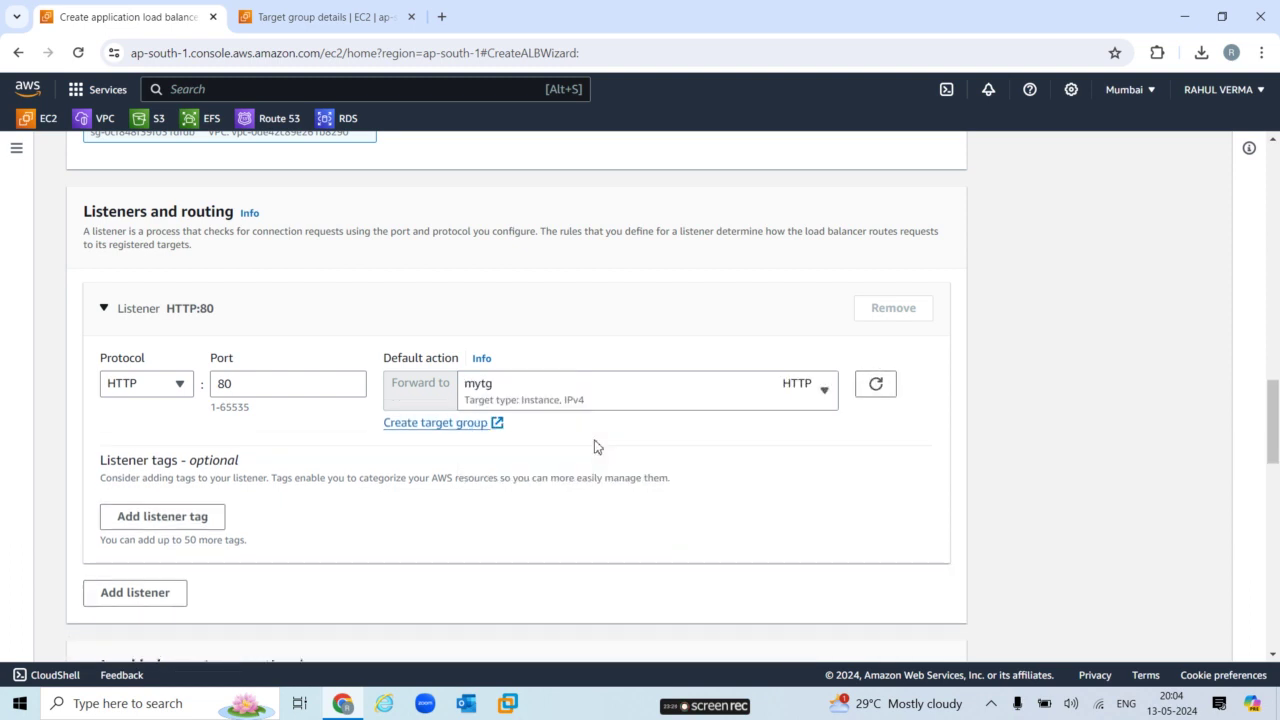
drag(1274, 455, 1274, 645)
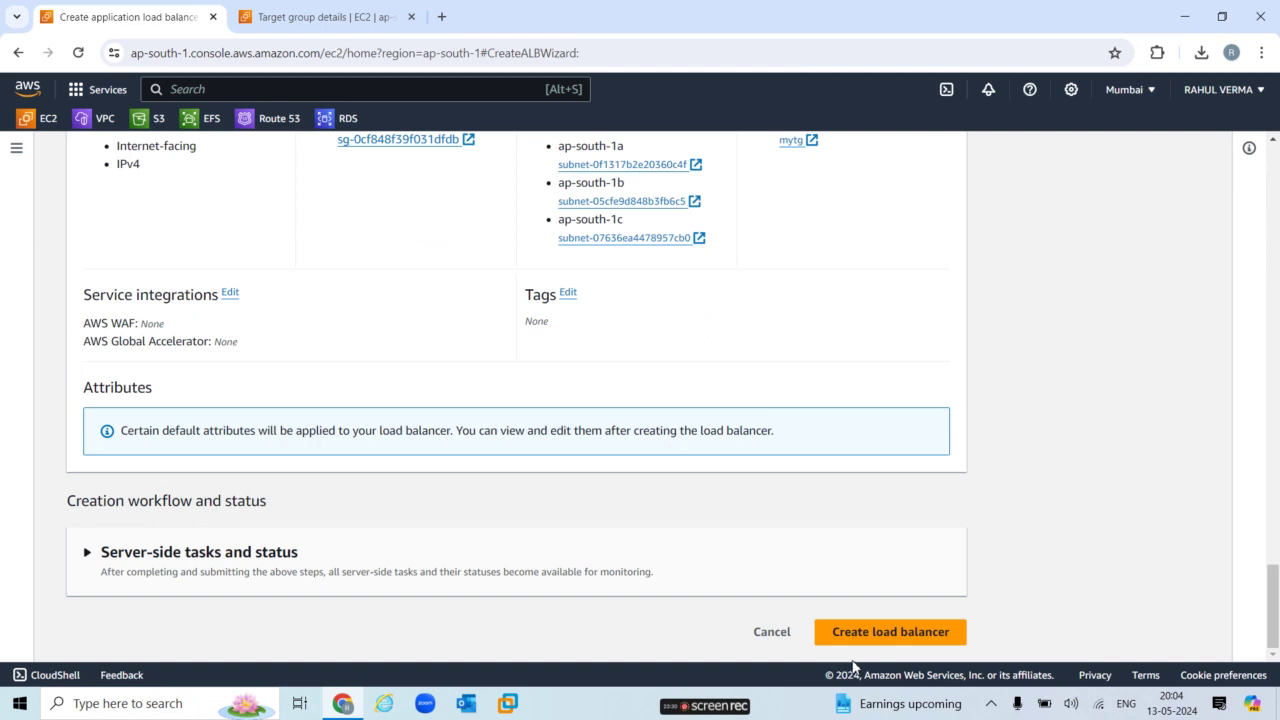
click(869, 635)
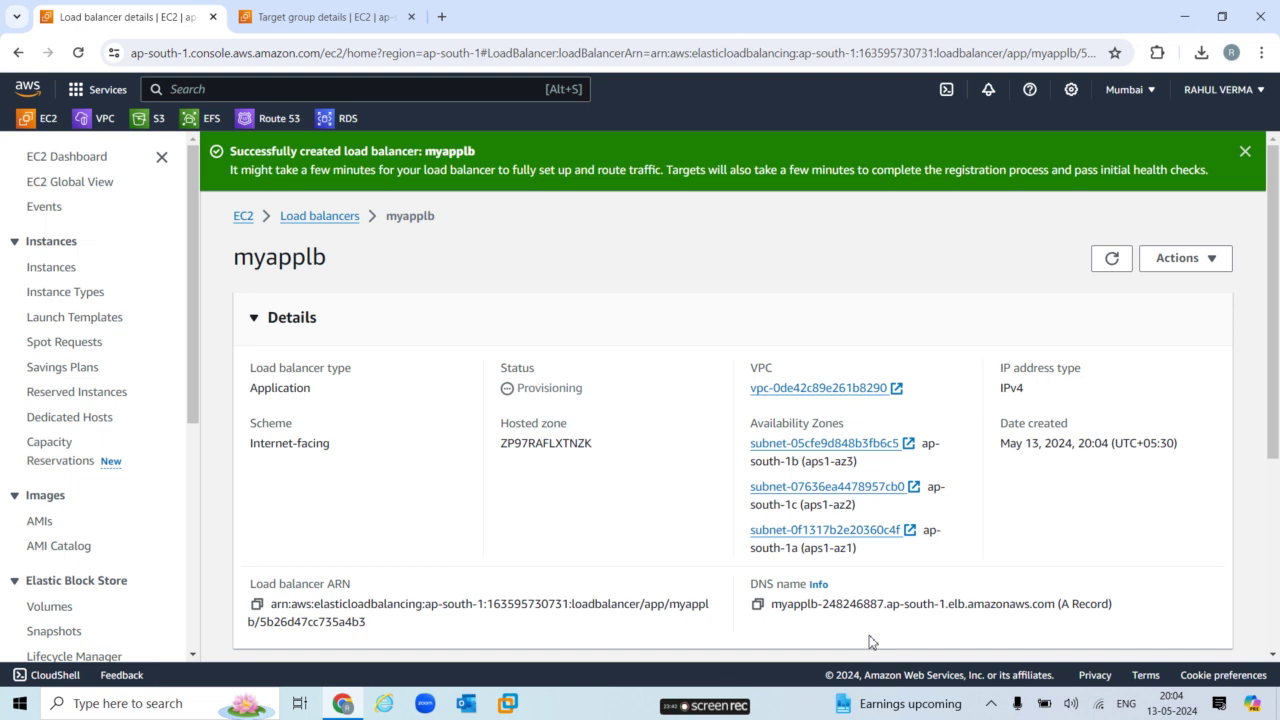
Copy myapplb's DNS name, myapplb-248246887.ap-south-1.elb.amazonaws.com, from the load balancers list.
drag(1272, 430, 1274, 481)
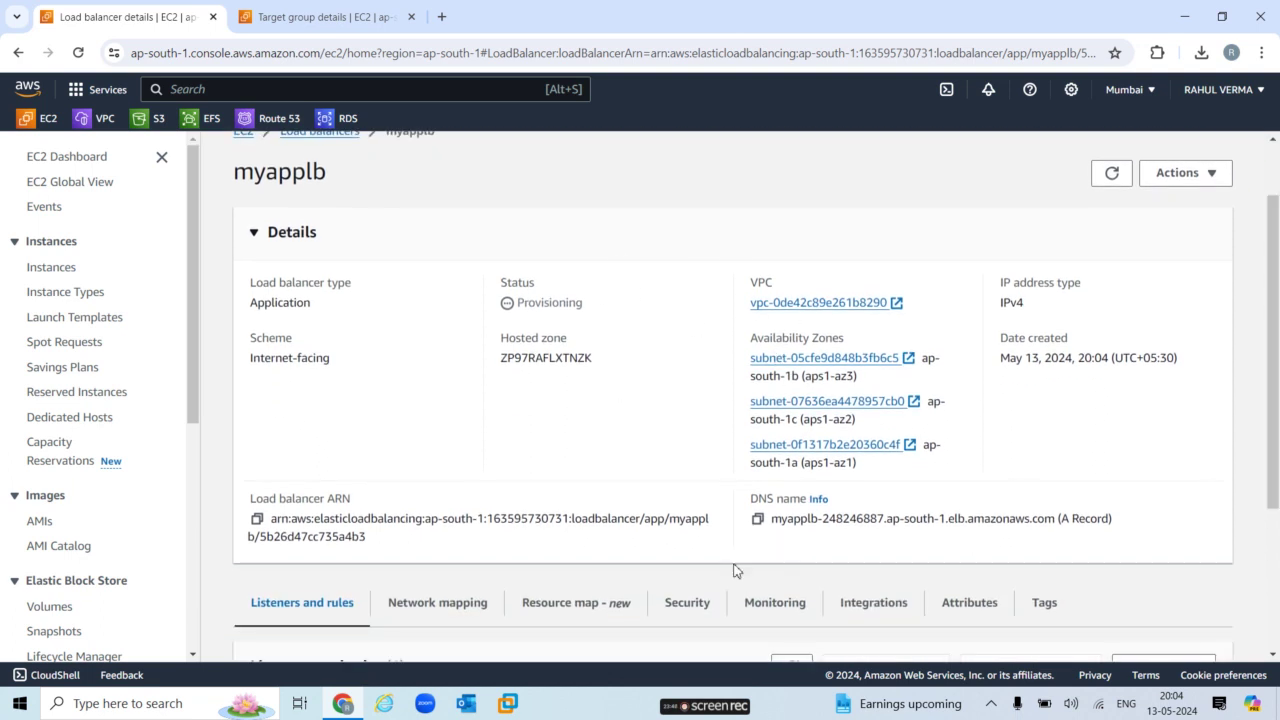
click(758, 520)
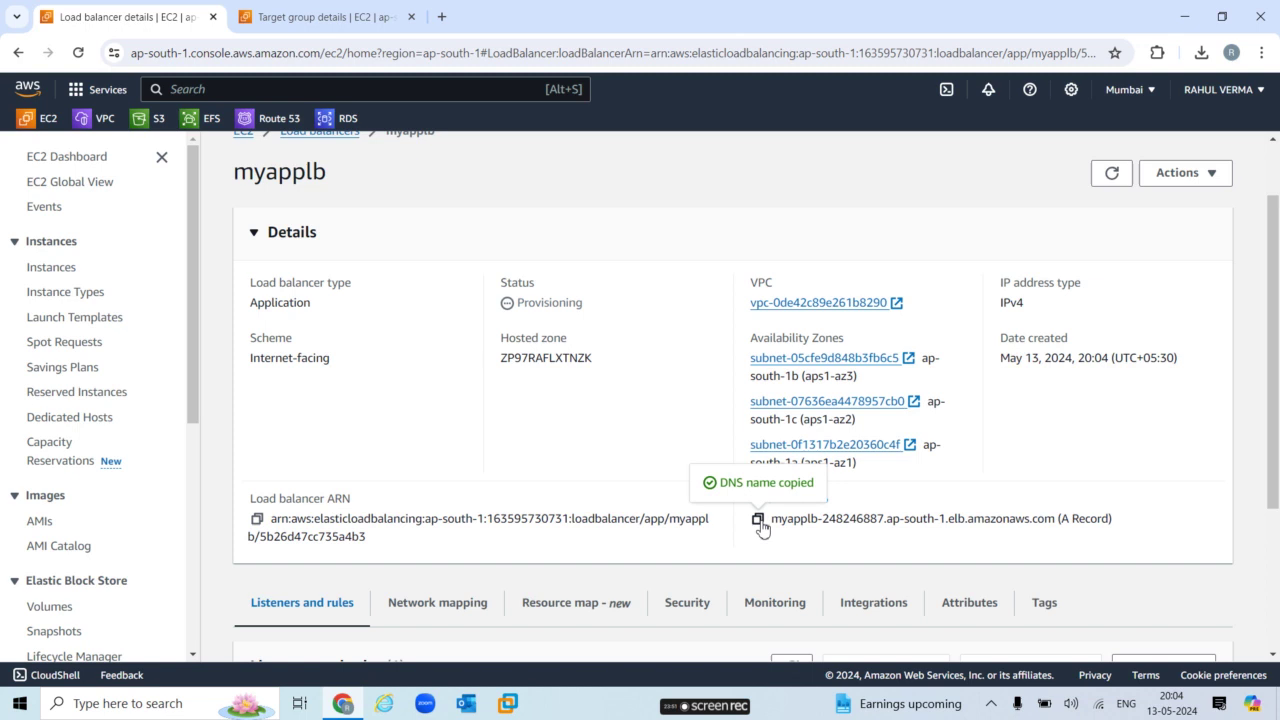
click(1107, 177)
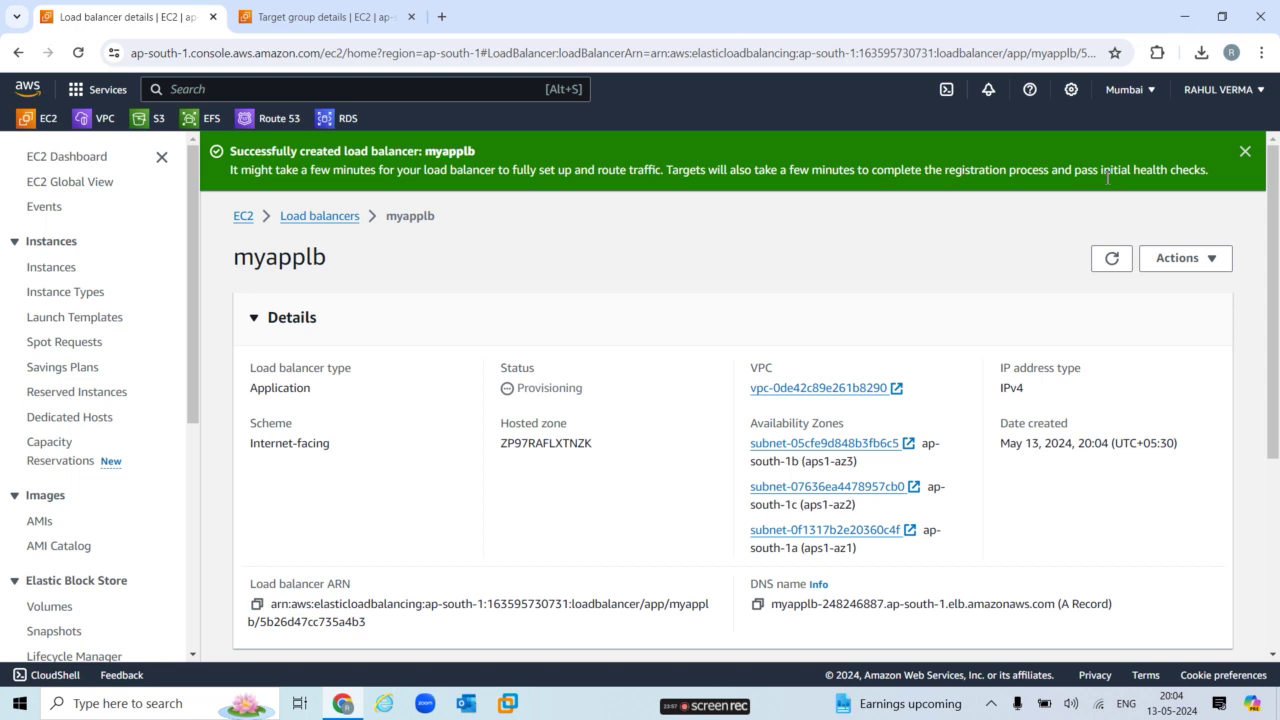
click(336, 219)
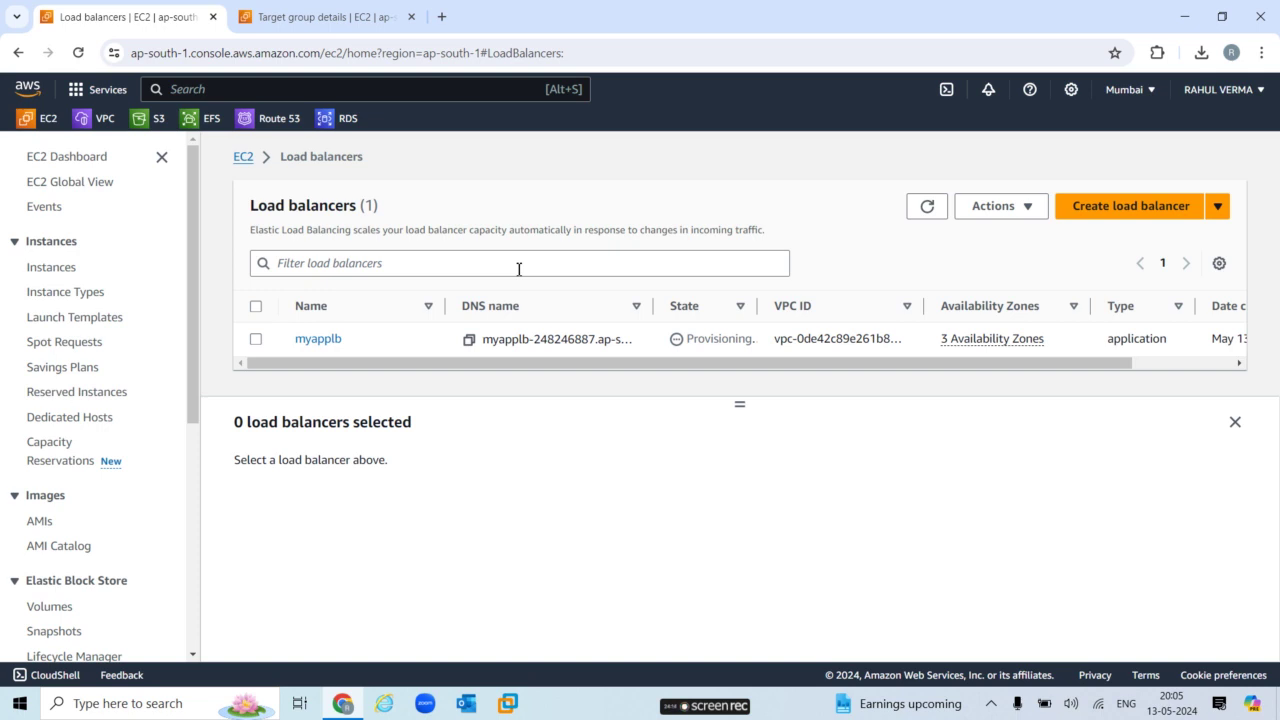
click(925, 210)
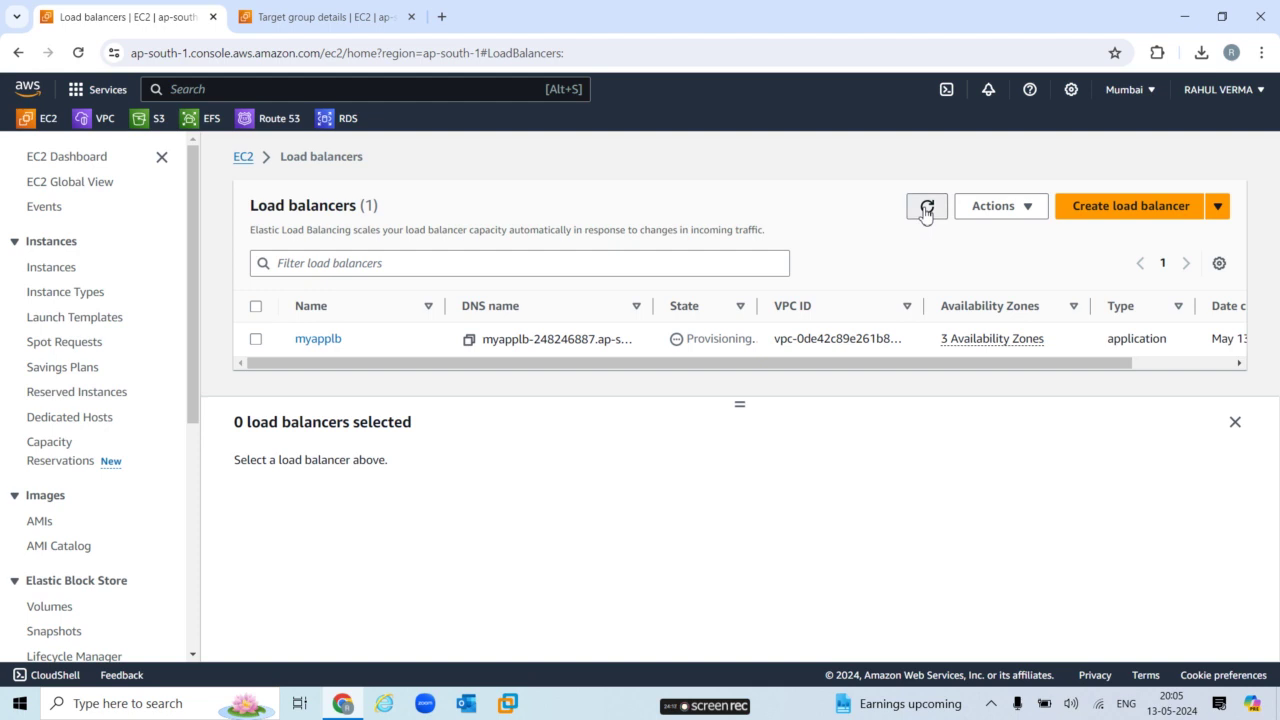
click(256, 340)
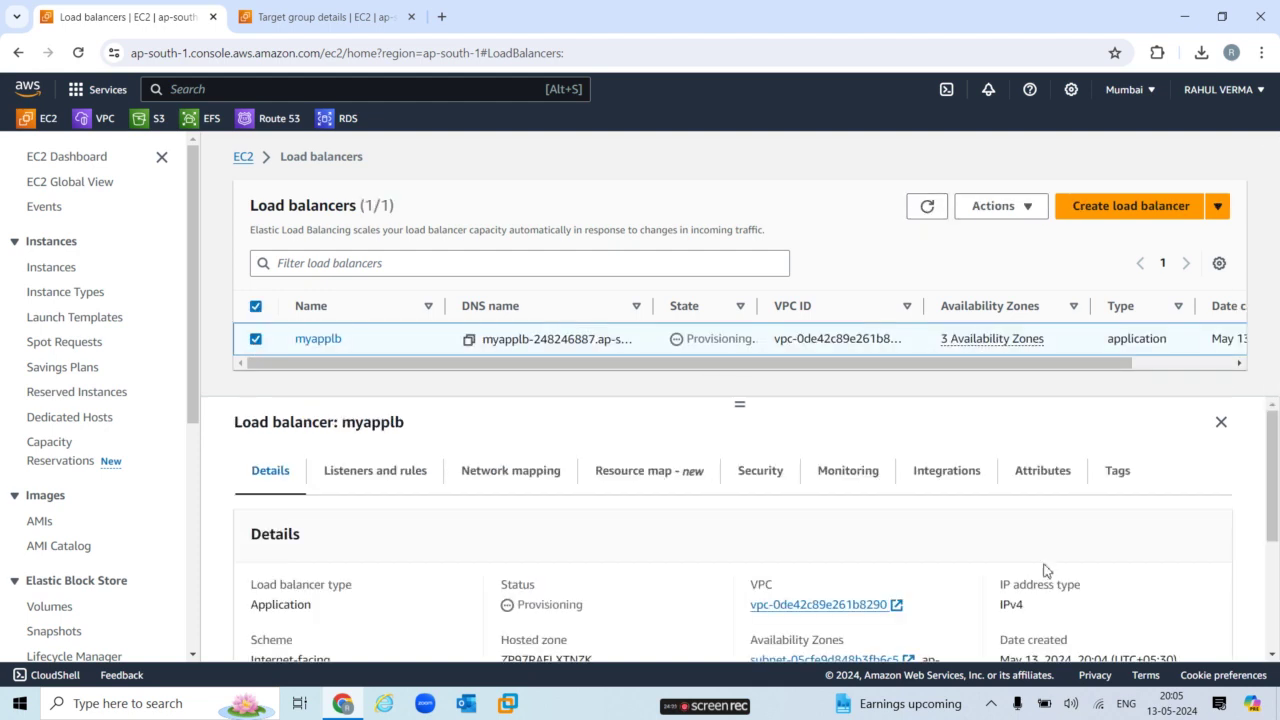
scroll(1272, 633, down, 2)
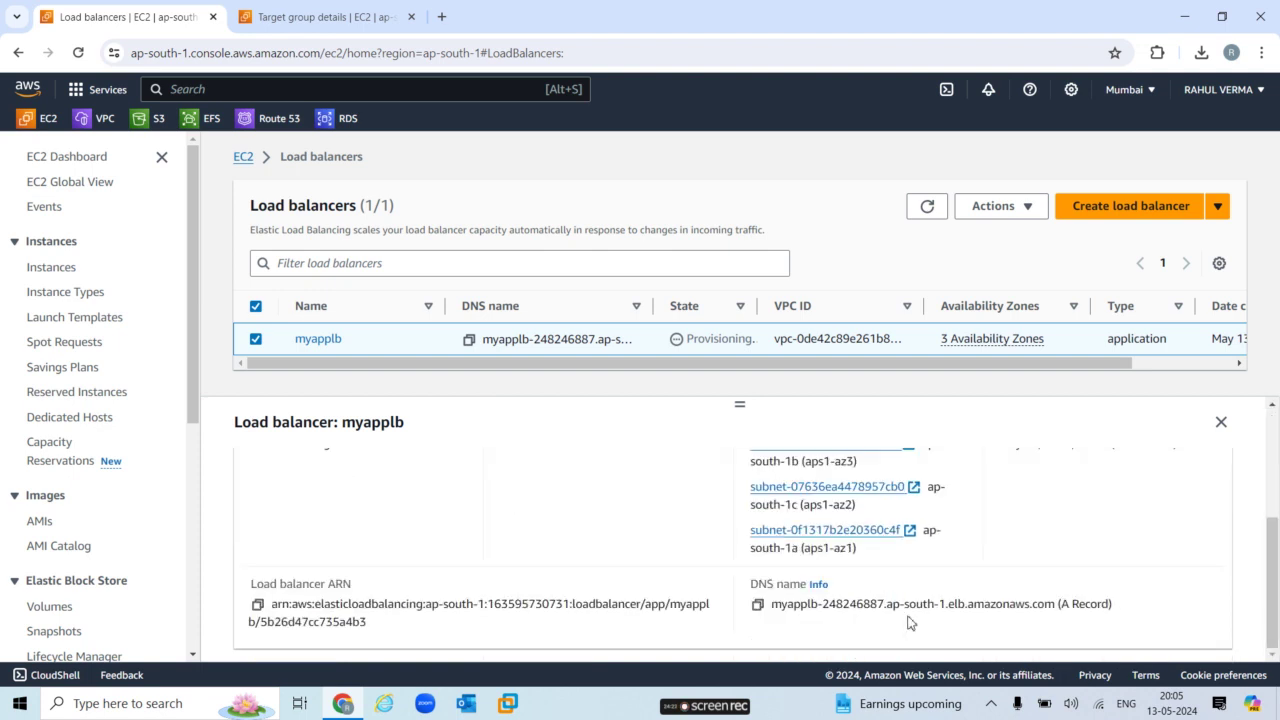
click(758, 608)
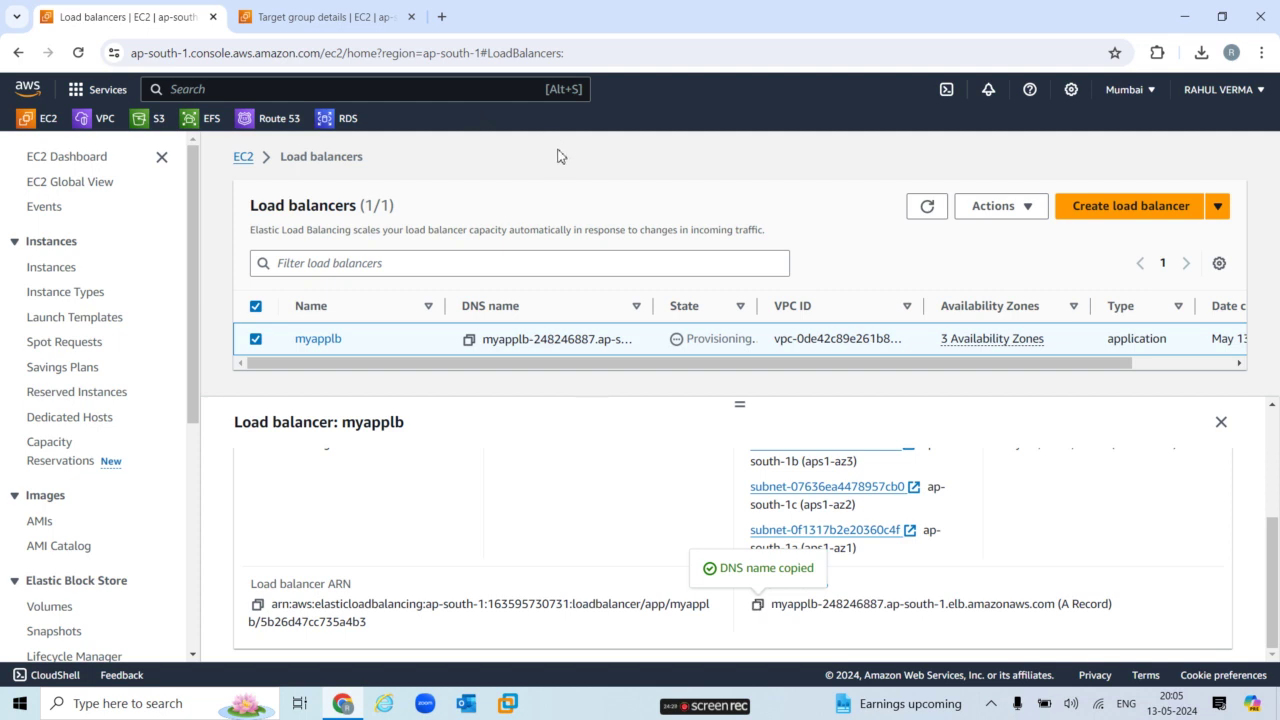
click(441, 16)
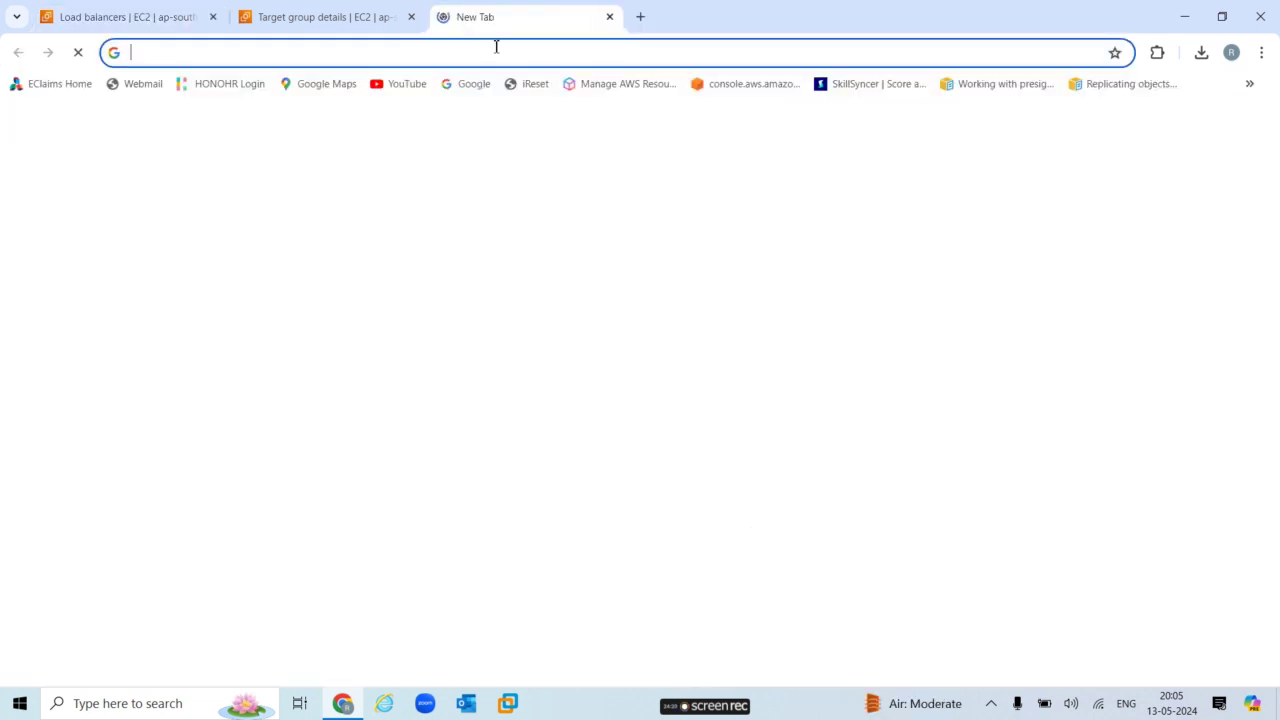
click(496, 46)
key(ctrl+v)
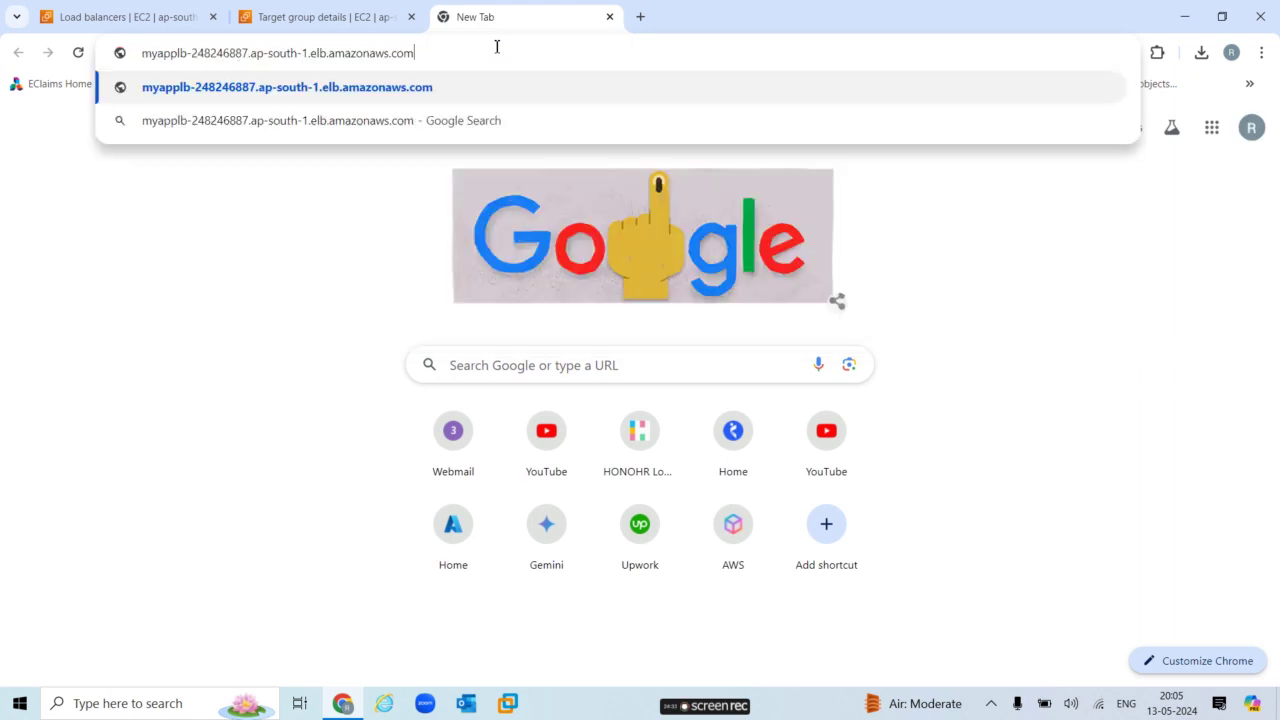
key(Return)
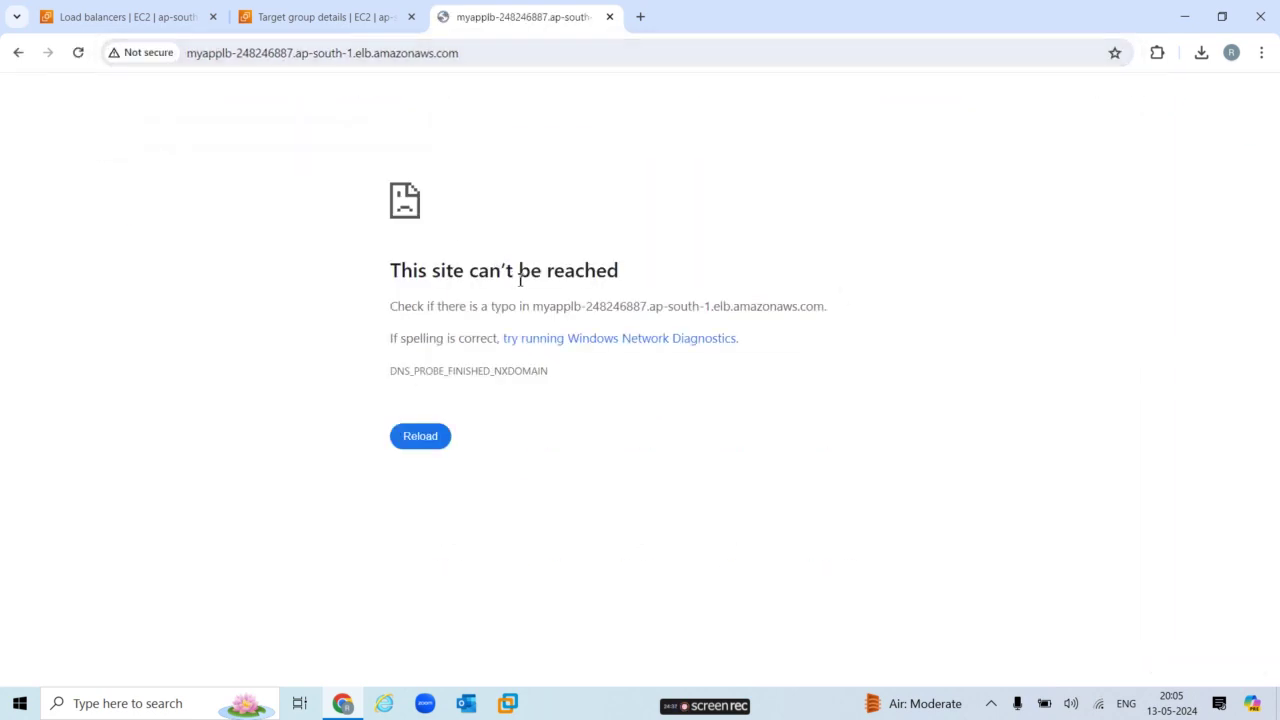
click(609, 17)
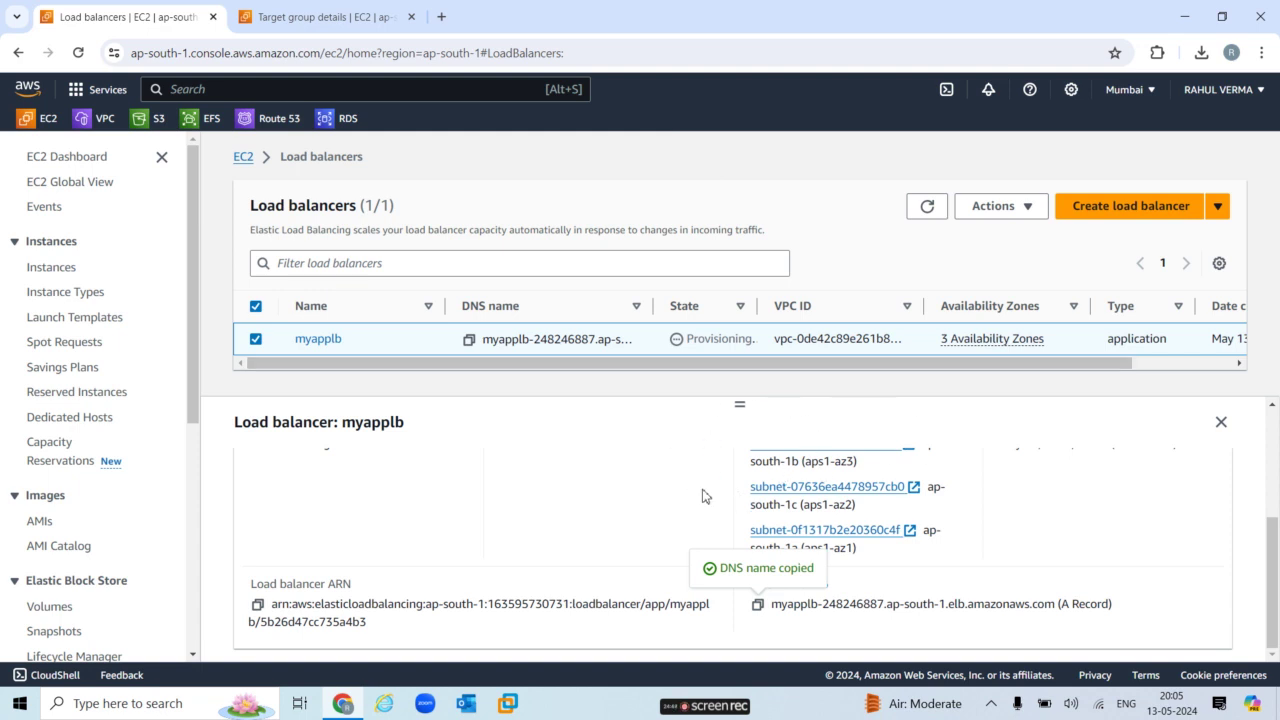
Go from the mytg target group view to the load balancers list and select myapplb.
drag(196, 380, 207, 328)
click(351, 20)
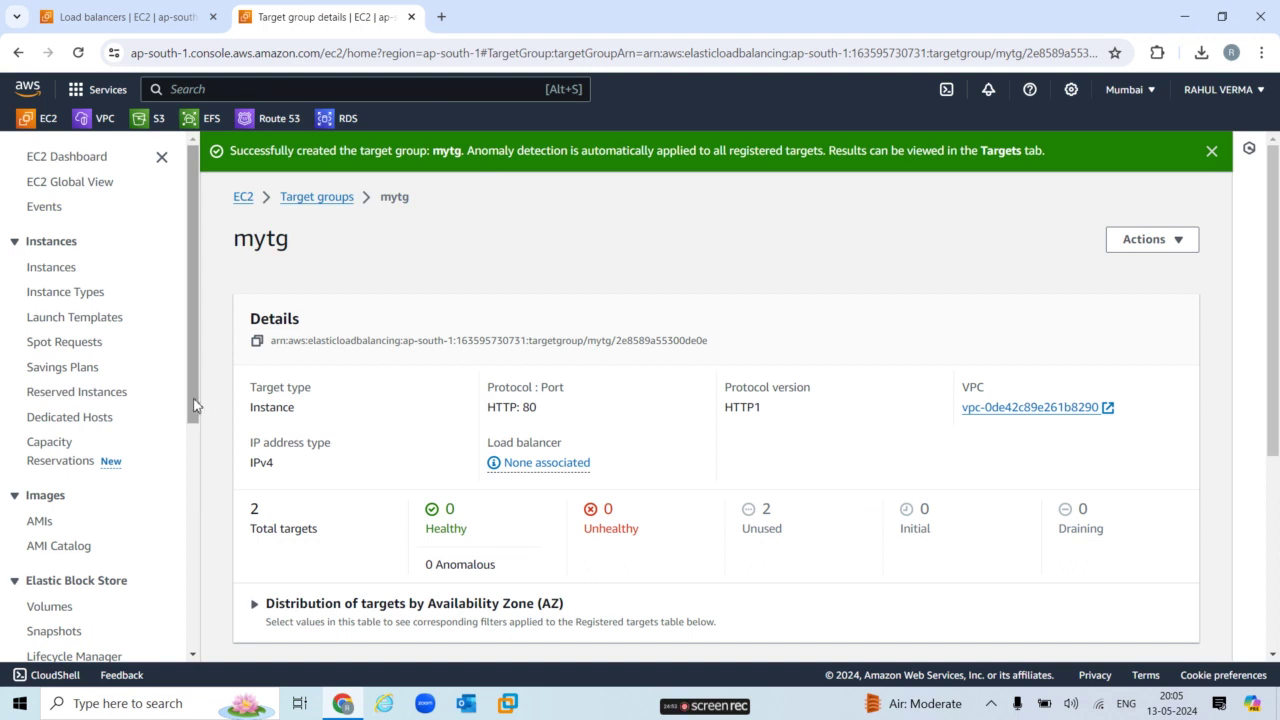
mouse_move(192, 405)
mouse_down()
mouse_move(228, 550)
mouse_move(228, 626)
mouse_move(198, 489)
mouse_move(200, 391)
mouse_up()
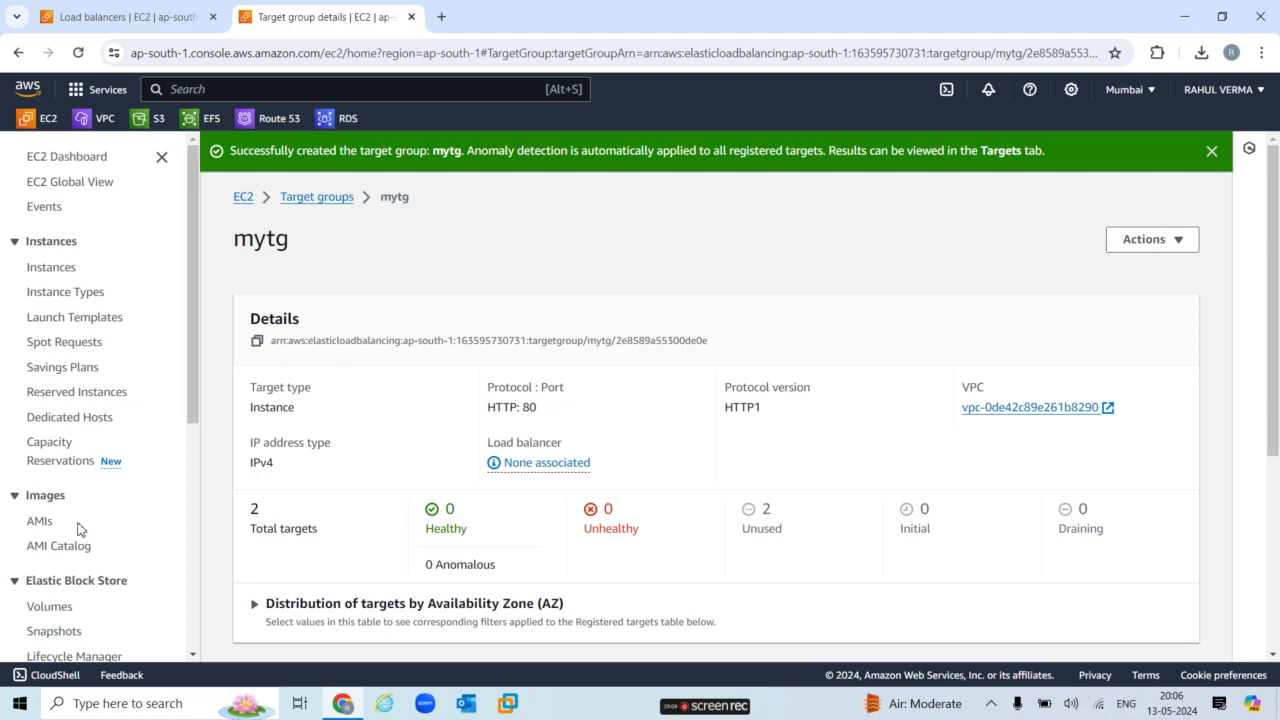
click(194, 517)
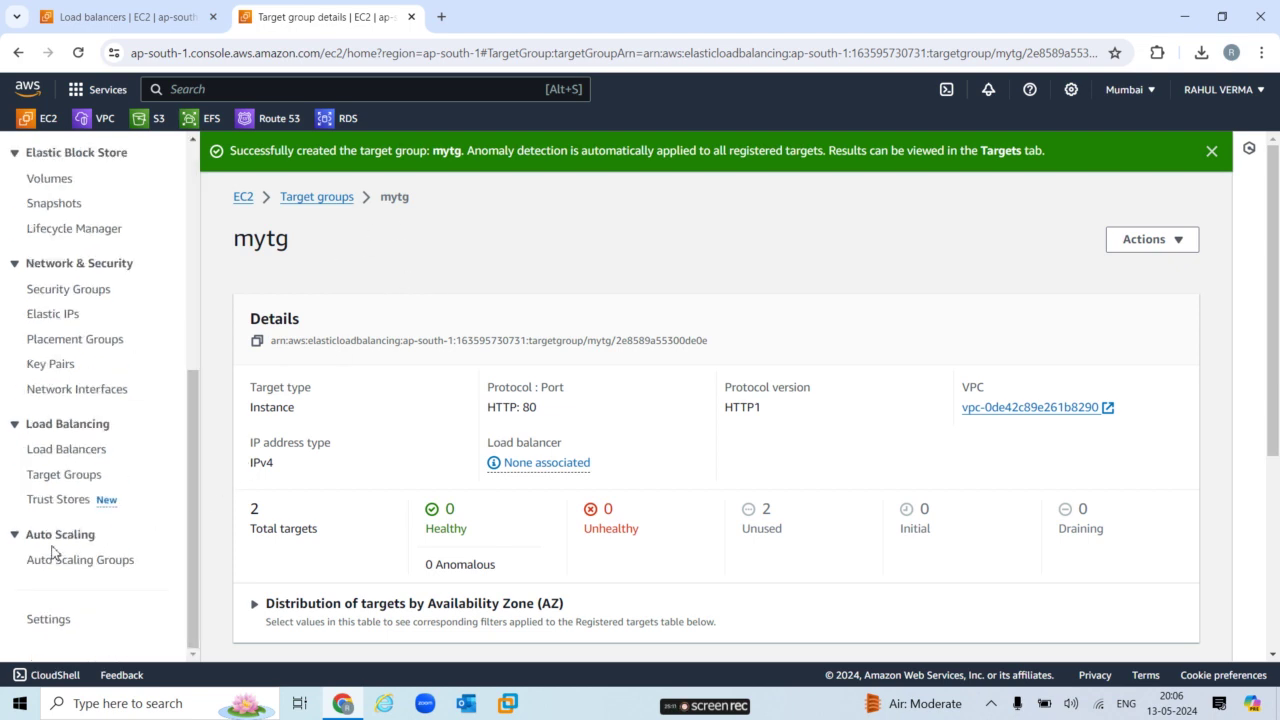
click(80, 455)
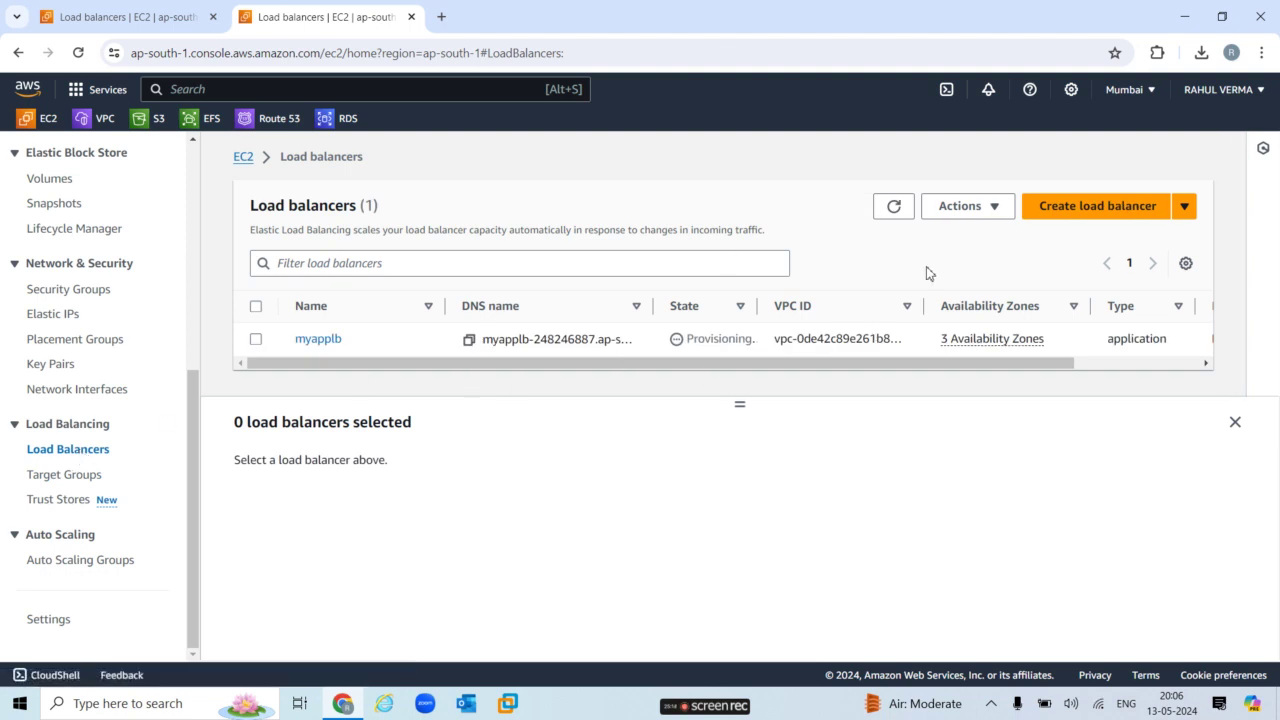
click(900, 207)
click(256, 341)
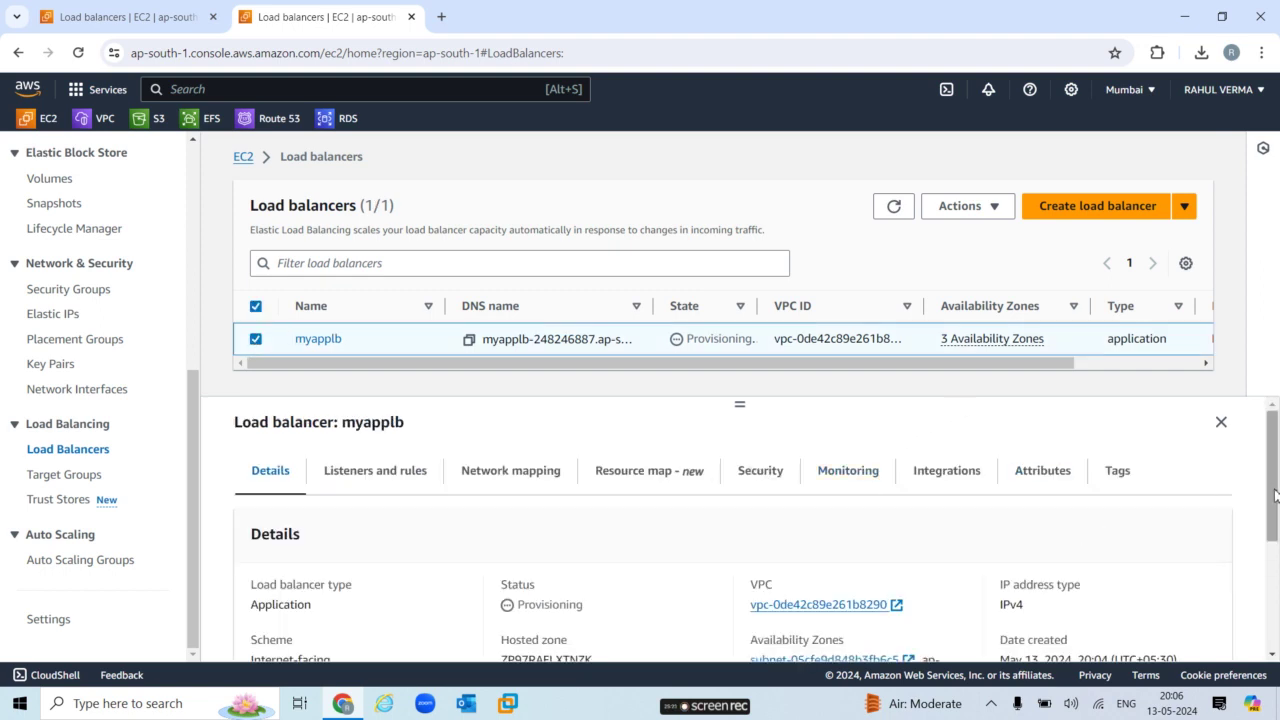
Review myapplb's monitoring metrics and applb-sg security group, then refresh its provisioning state.
mouse_move(1273, 490)
mouse_down()
mouse_move(1275, 513)
mouse_move(1275, 501)
mouse_up()
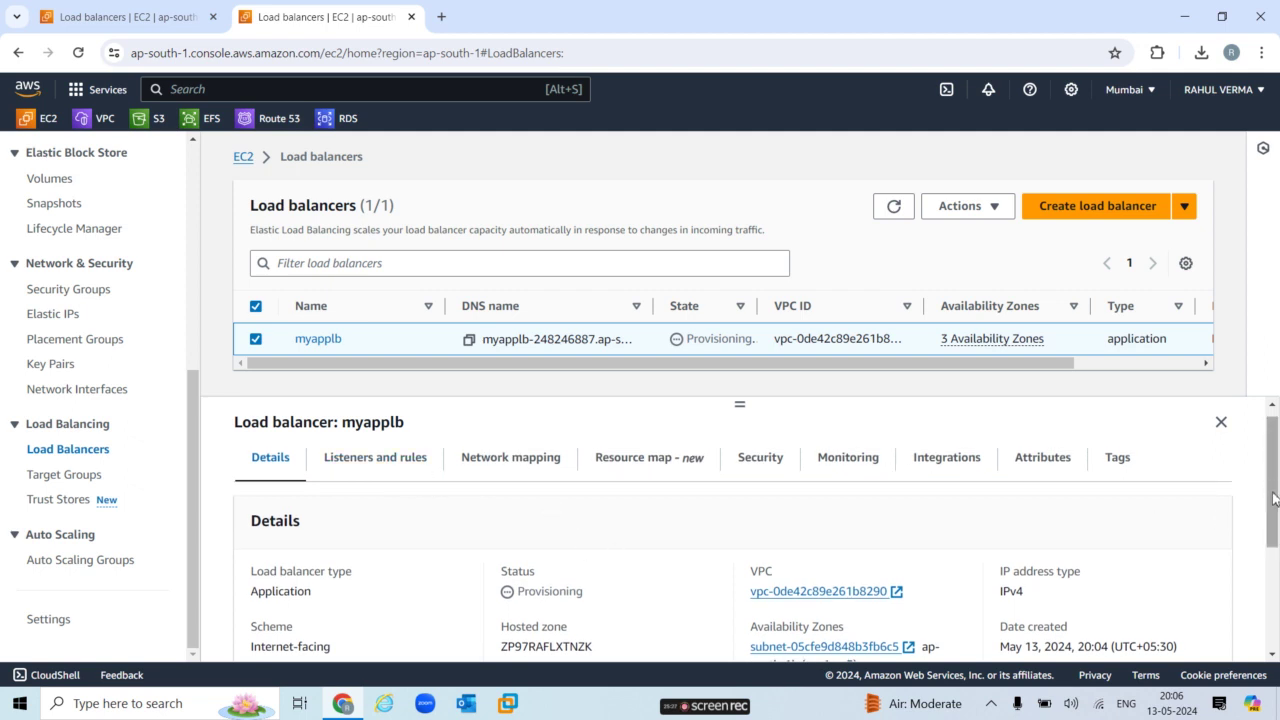
drag(1271, 488, 1275, 535)
drag(1276, 530, 1274, 484)
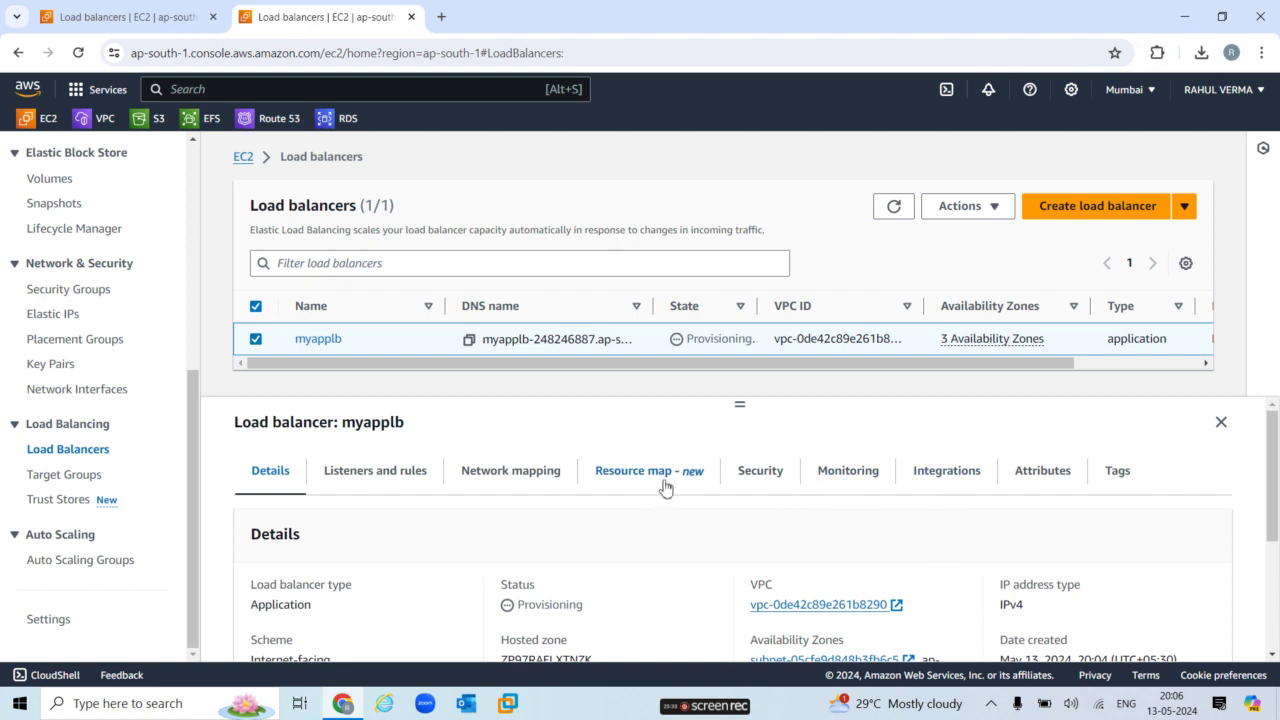
click(849, 481)
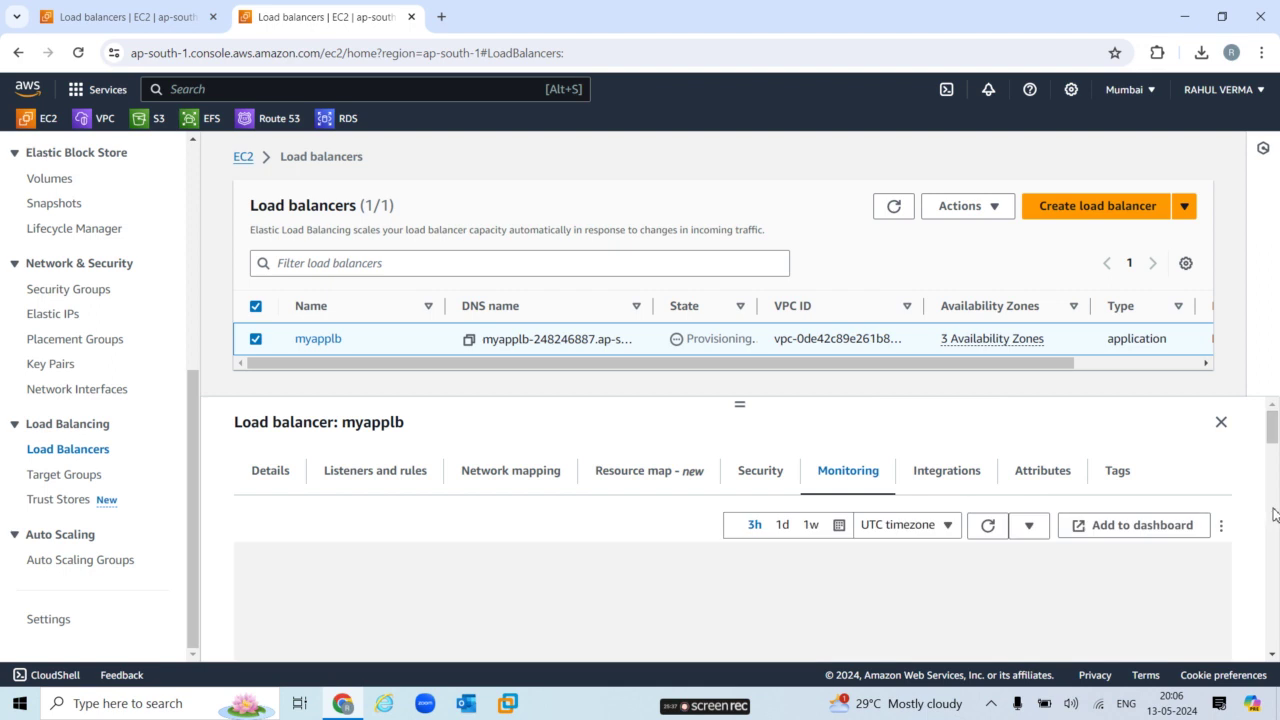
mouse_move(1277, 435)
mouse_down()
mouse_move(1278, 510)
mouse_move(1272, 414)
mouse_up()
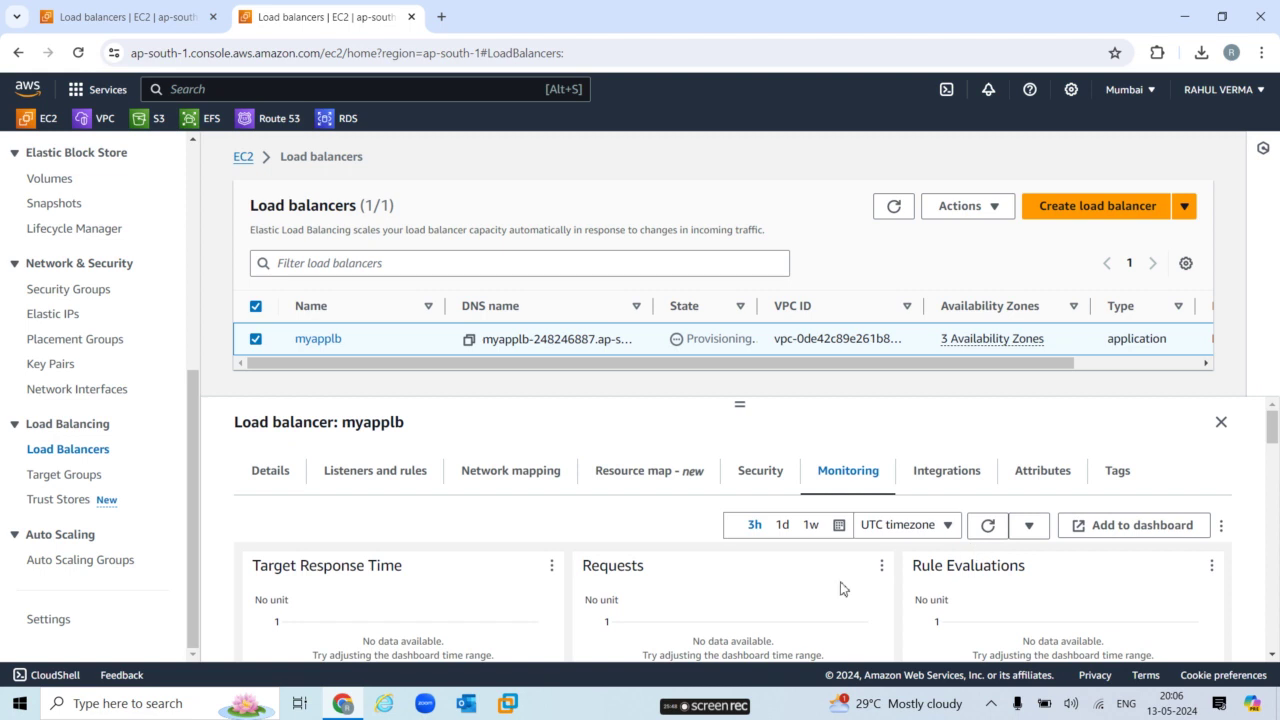
click(751, 487)
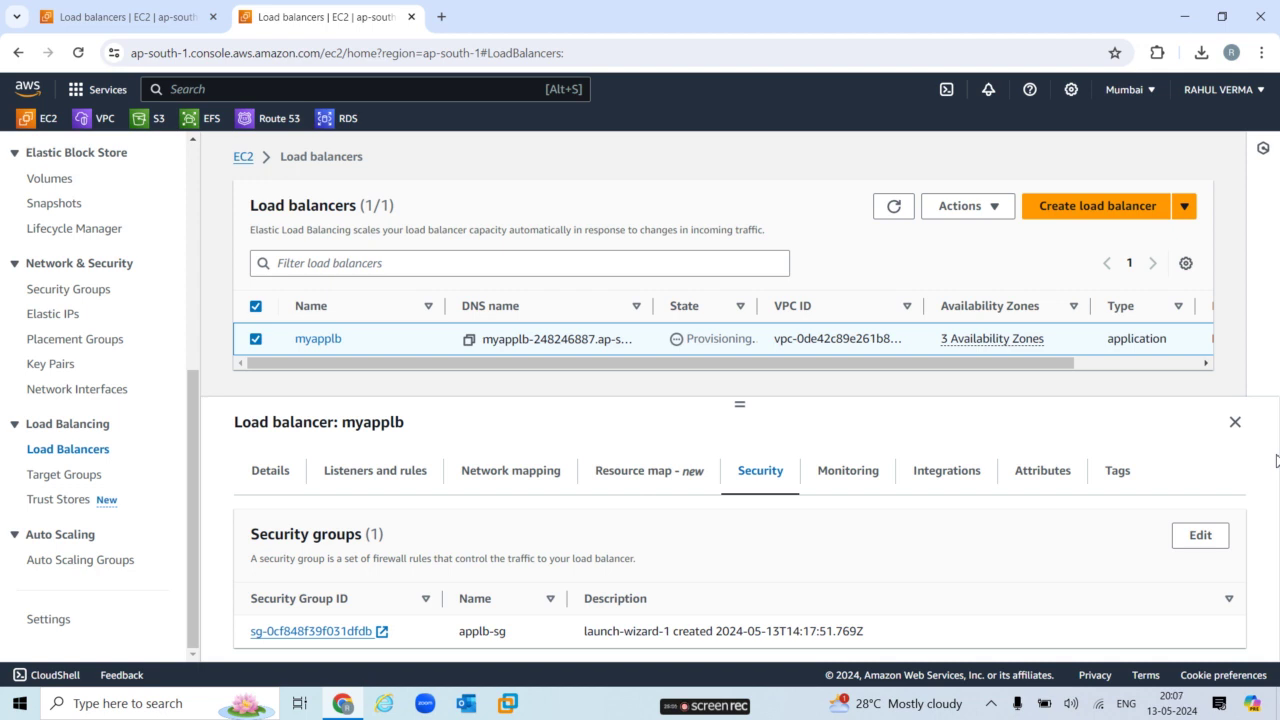
click(893, 206)
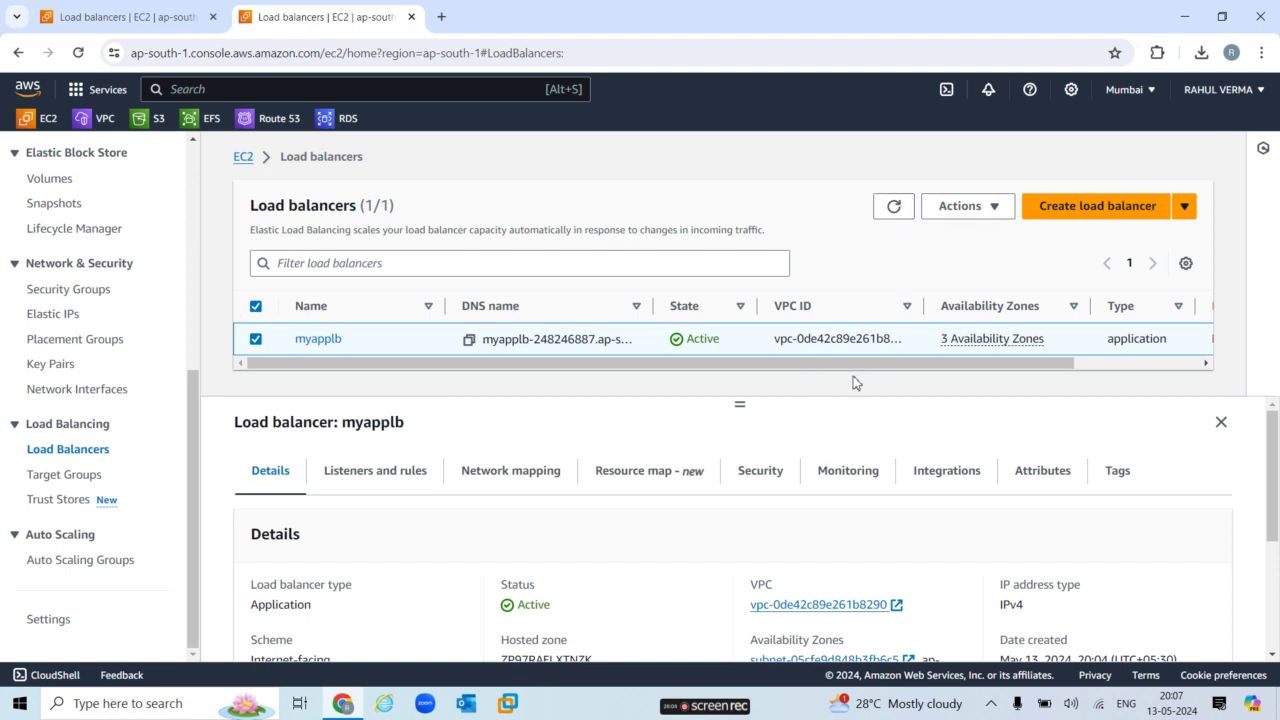